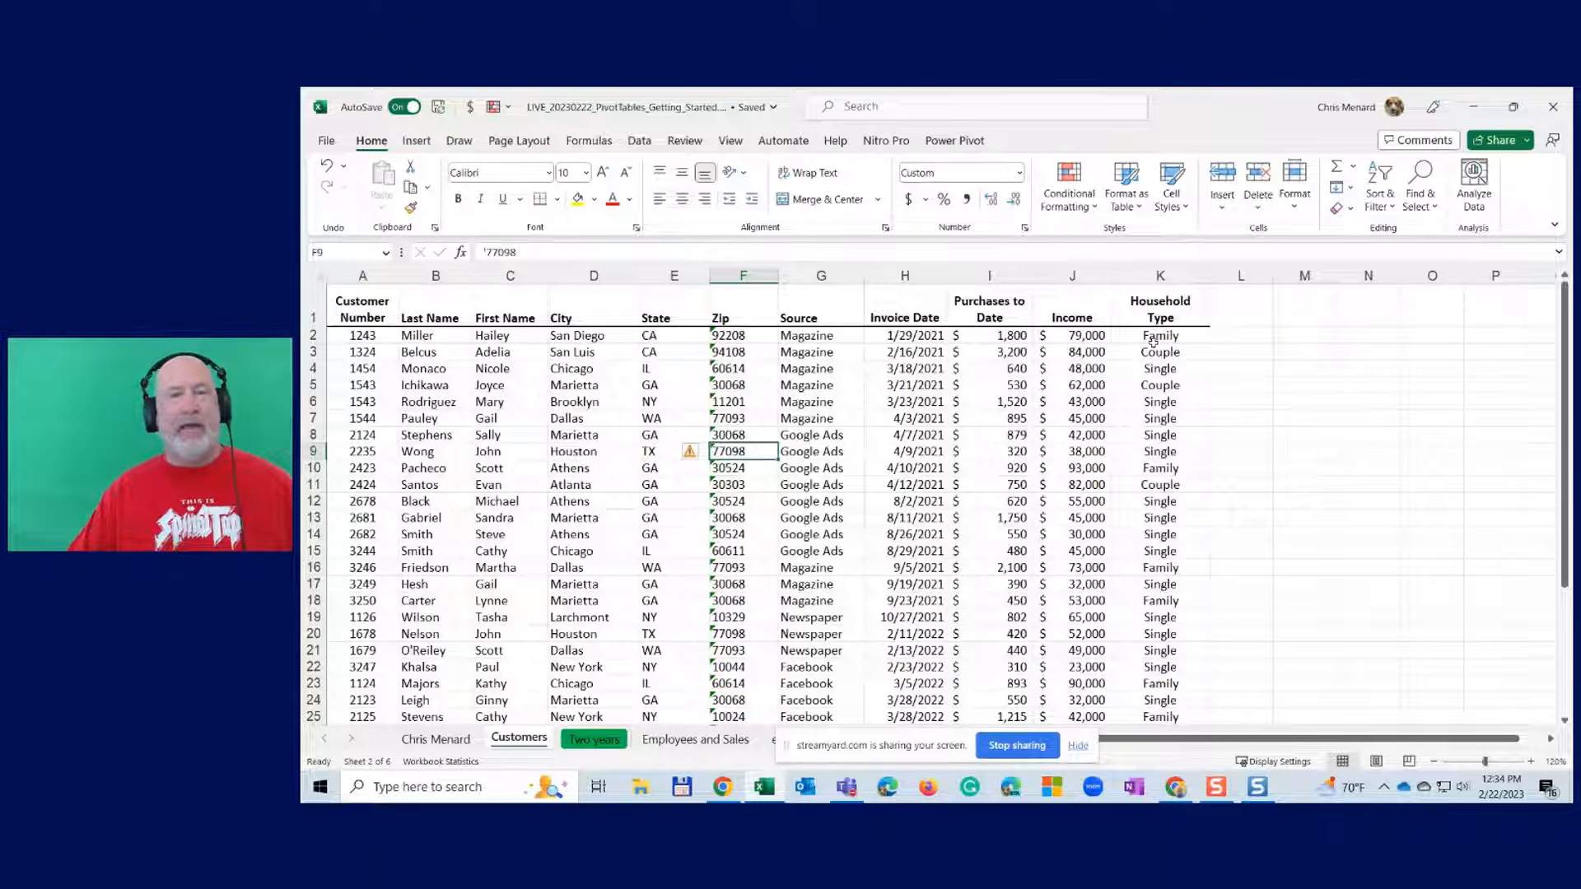
- Sort the customer rows by State from A to Z using a State cell's shortcut menu
{"action": "left_click", "coordinate": [675, 357]}
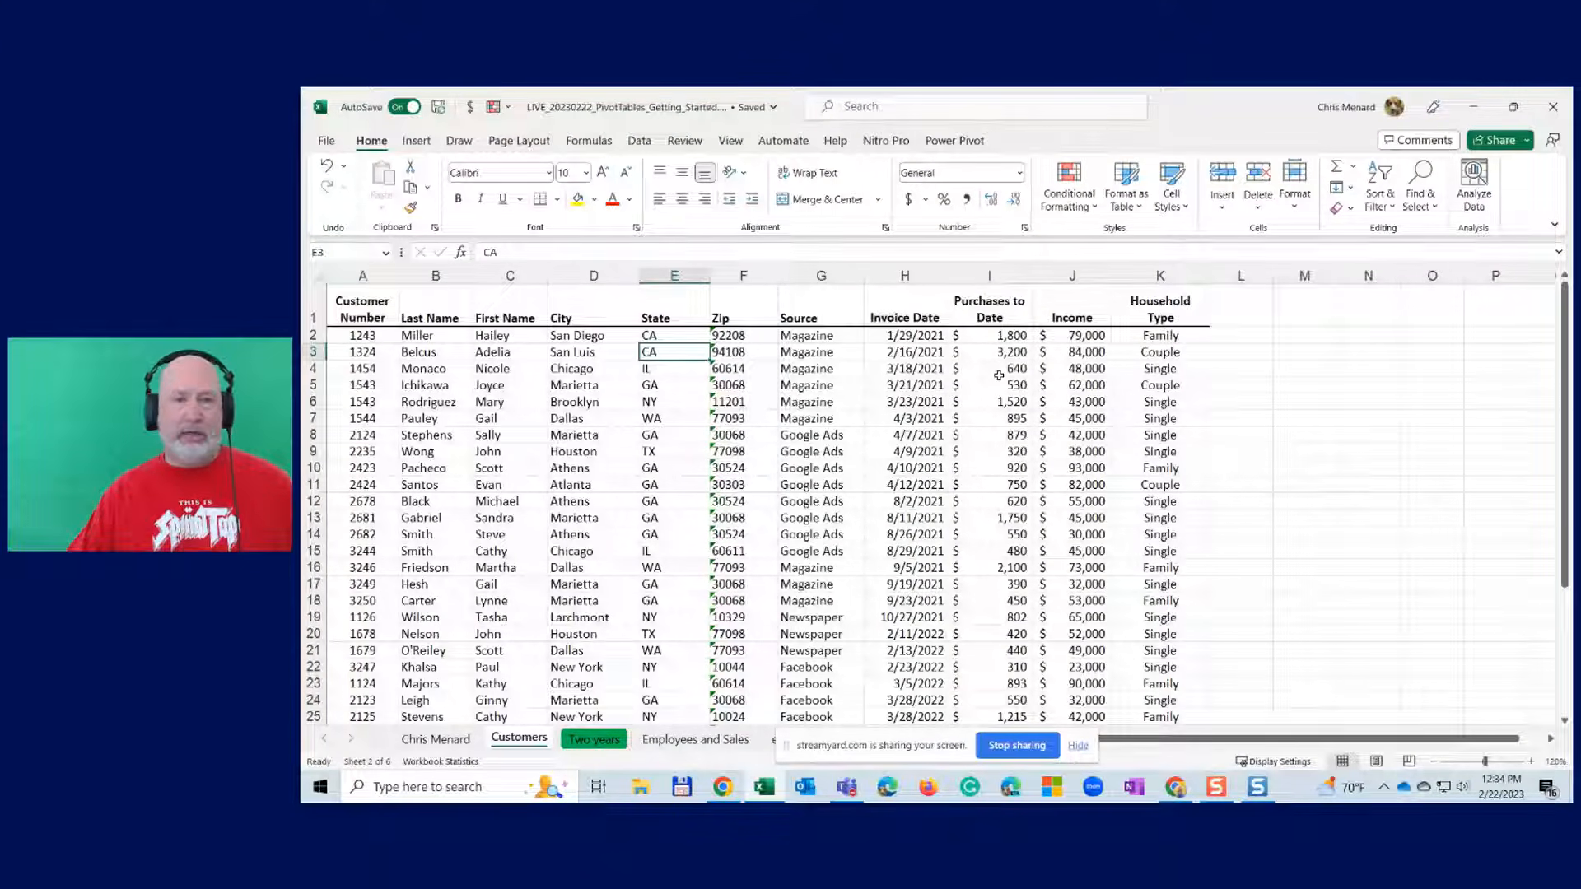
{"action": "right_click", "coordinate": [682, 336]}
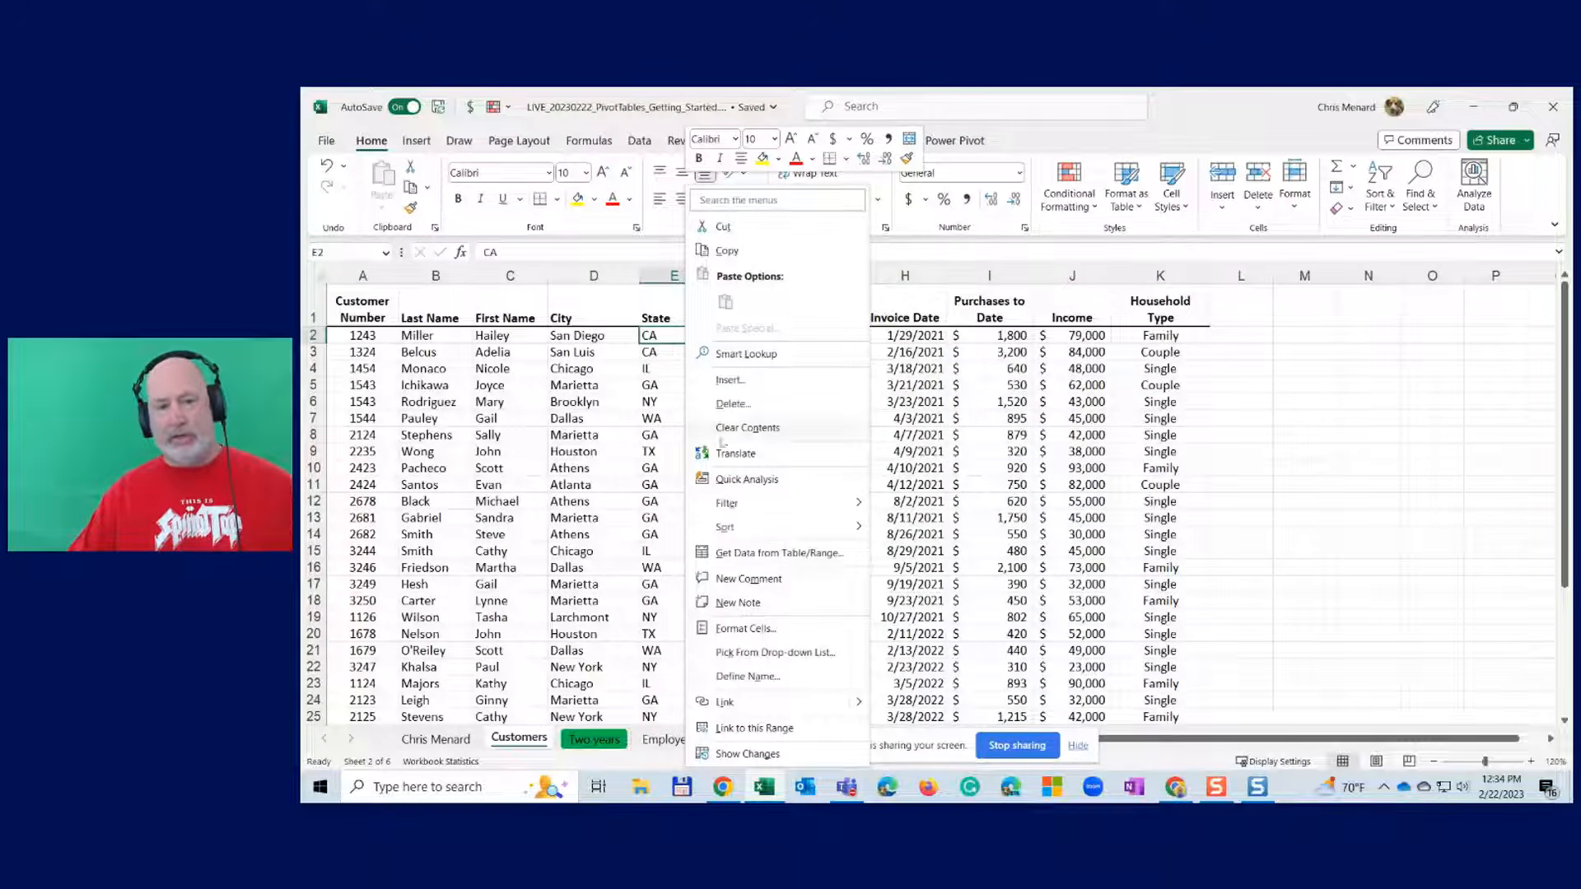
{"action": "mouse_move", "coordinate": [807, 536]}
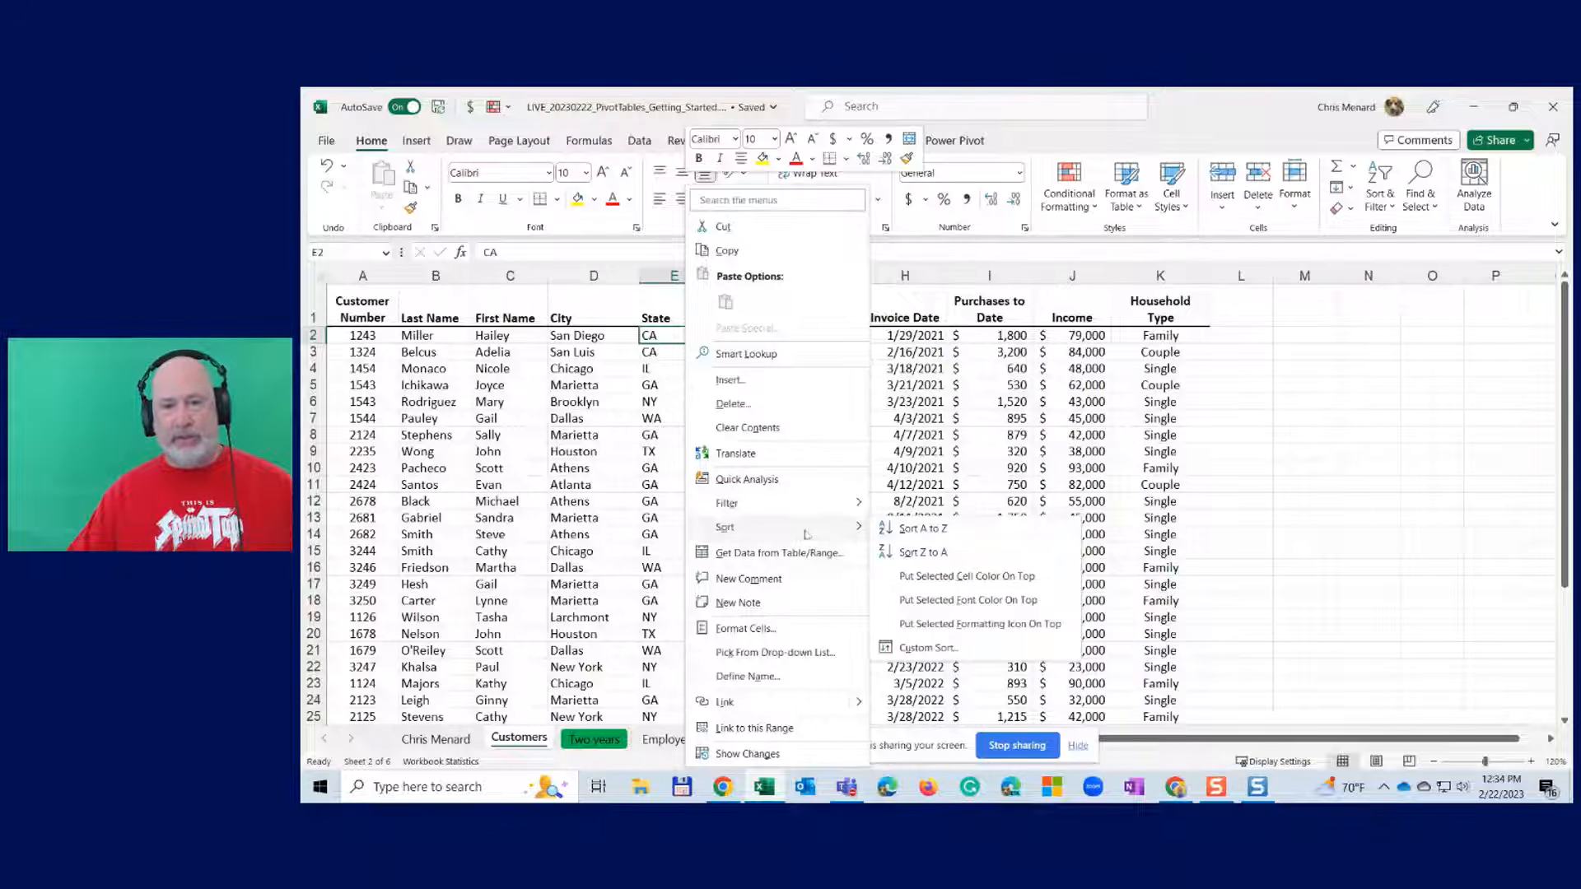
{"action": "left_click", "coordinate": [910, 529]}
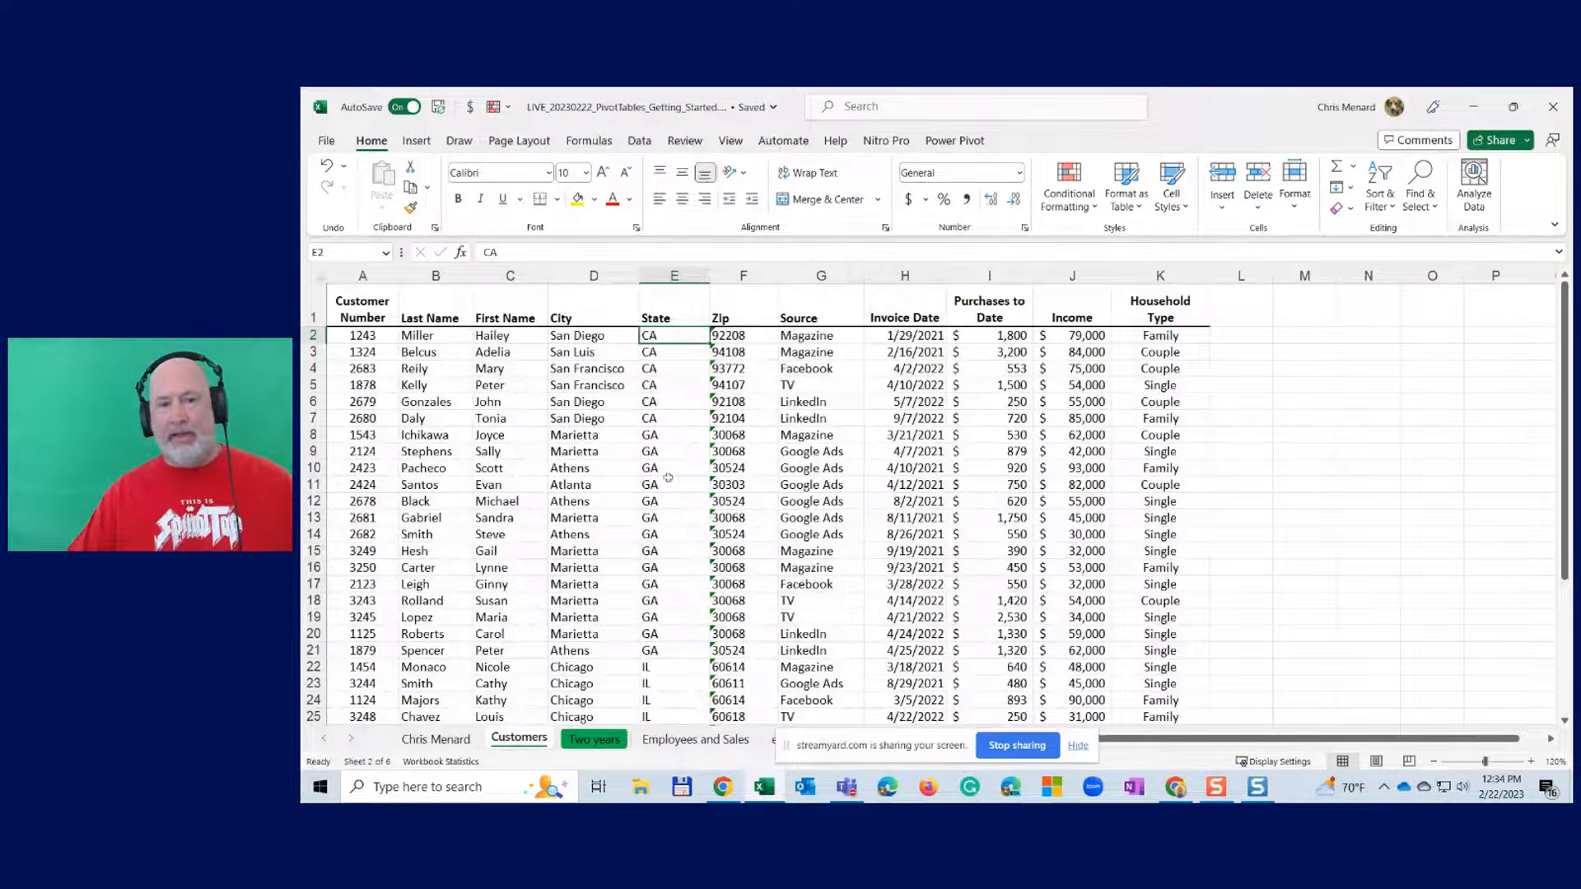
- Insert a blank row before the GA customers, AutoSum the CA purchases, then undo both
{"action": "left_click", "coordinate": [316, 435]}
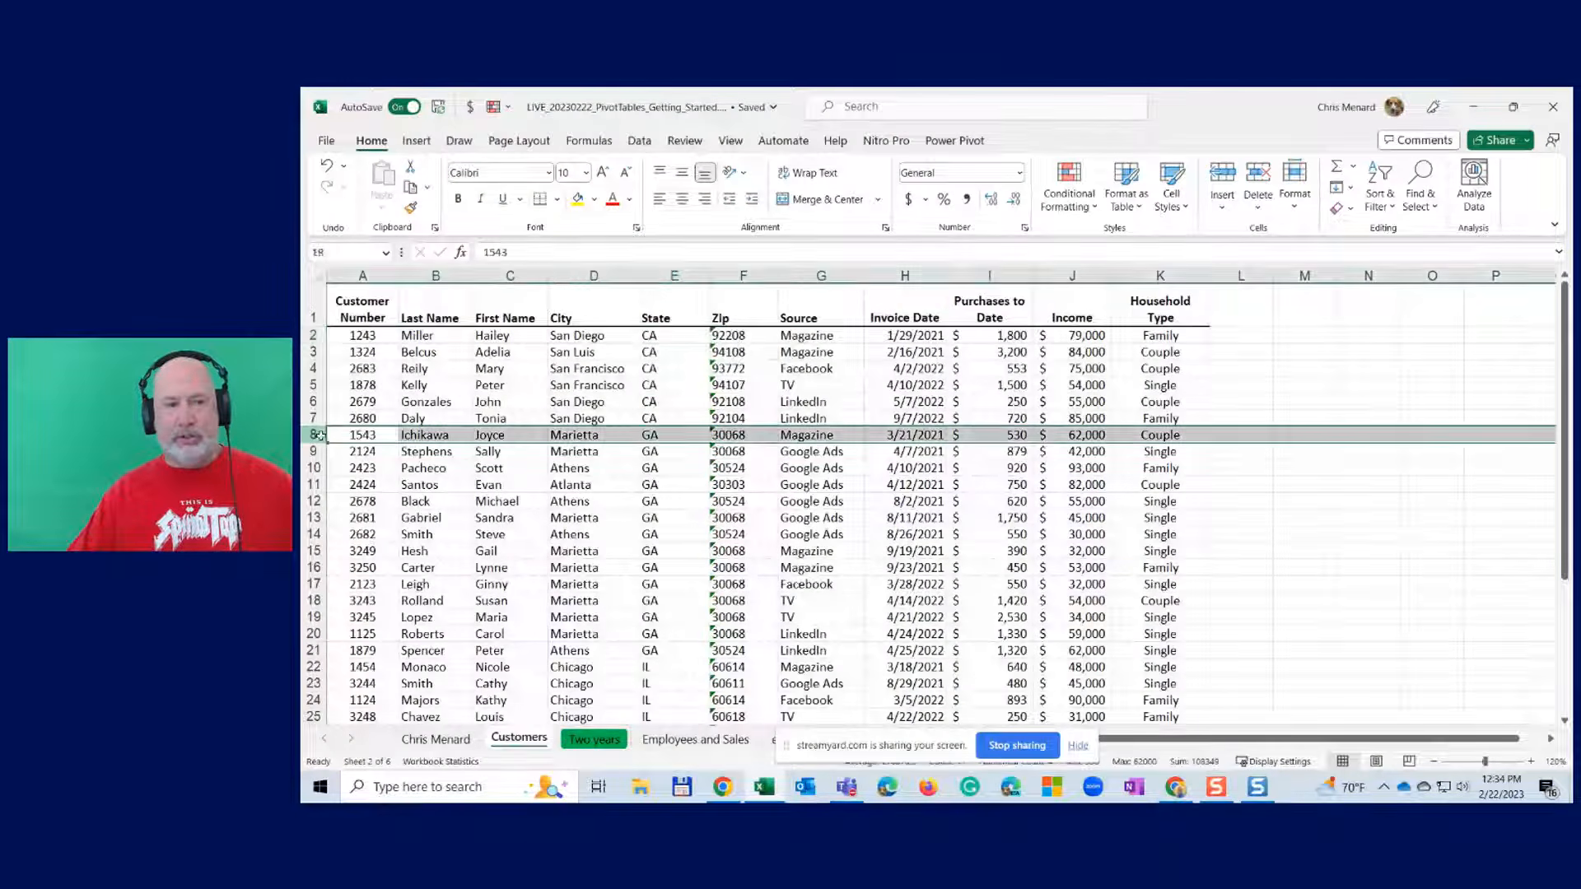
{"action": "right_click", "coordinate": [316, 435]}
{"action": "left_click", "coordinate": [403, 582]}
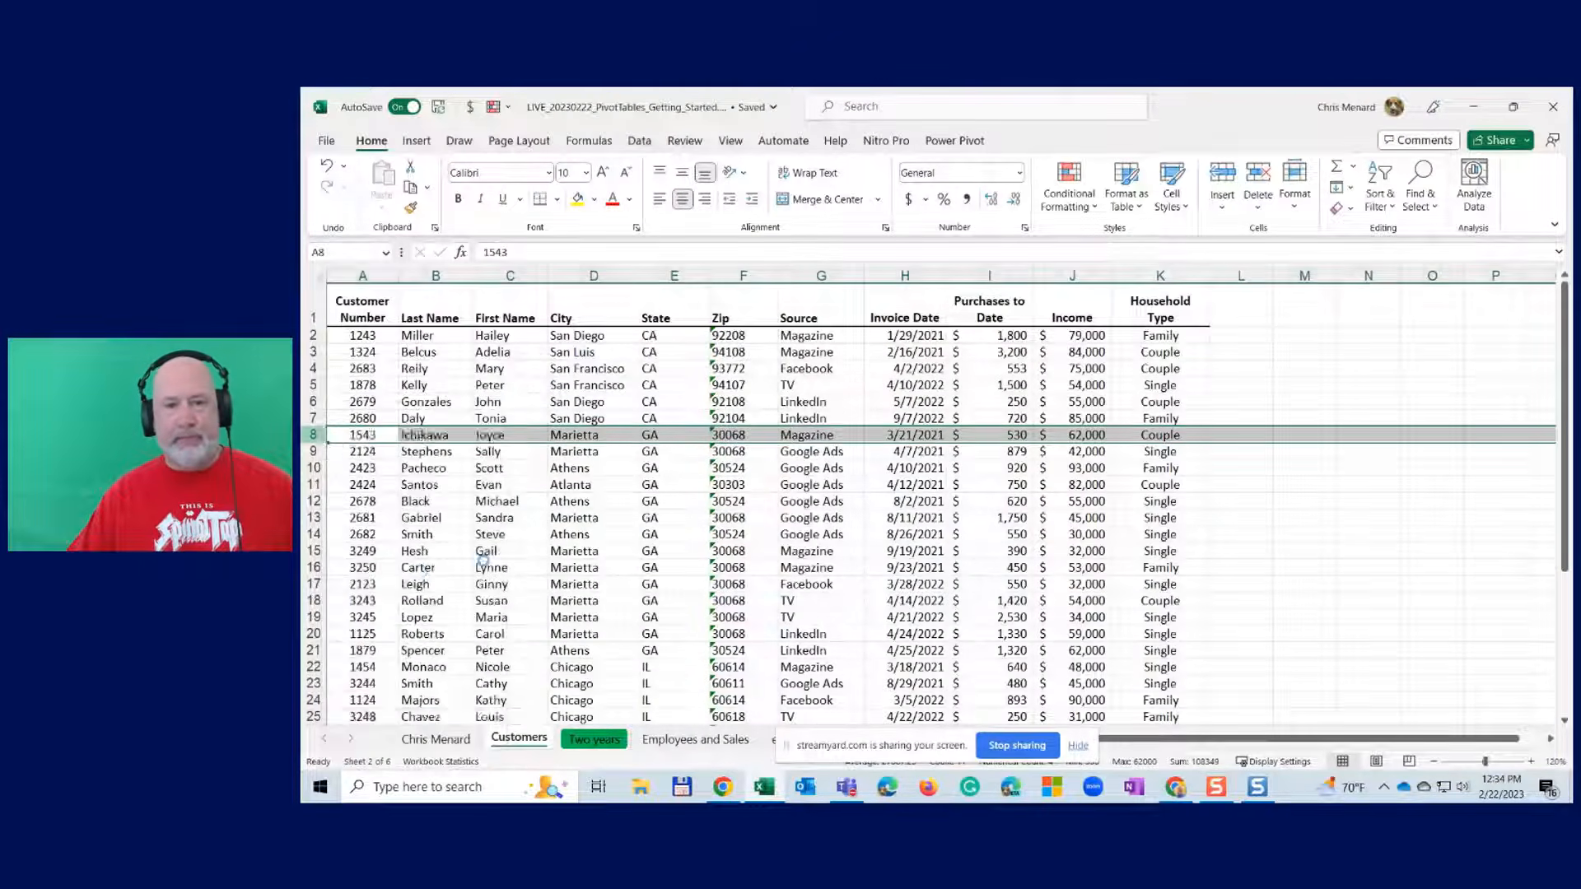
{"action": "left_click", "coordinate": [1010, 435]}
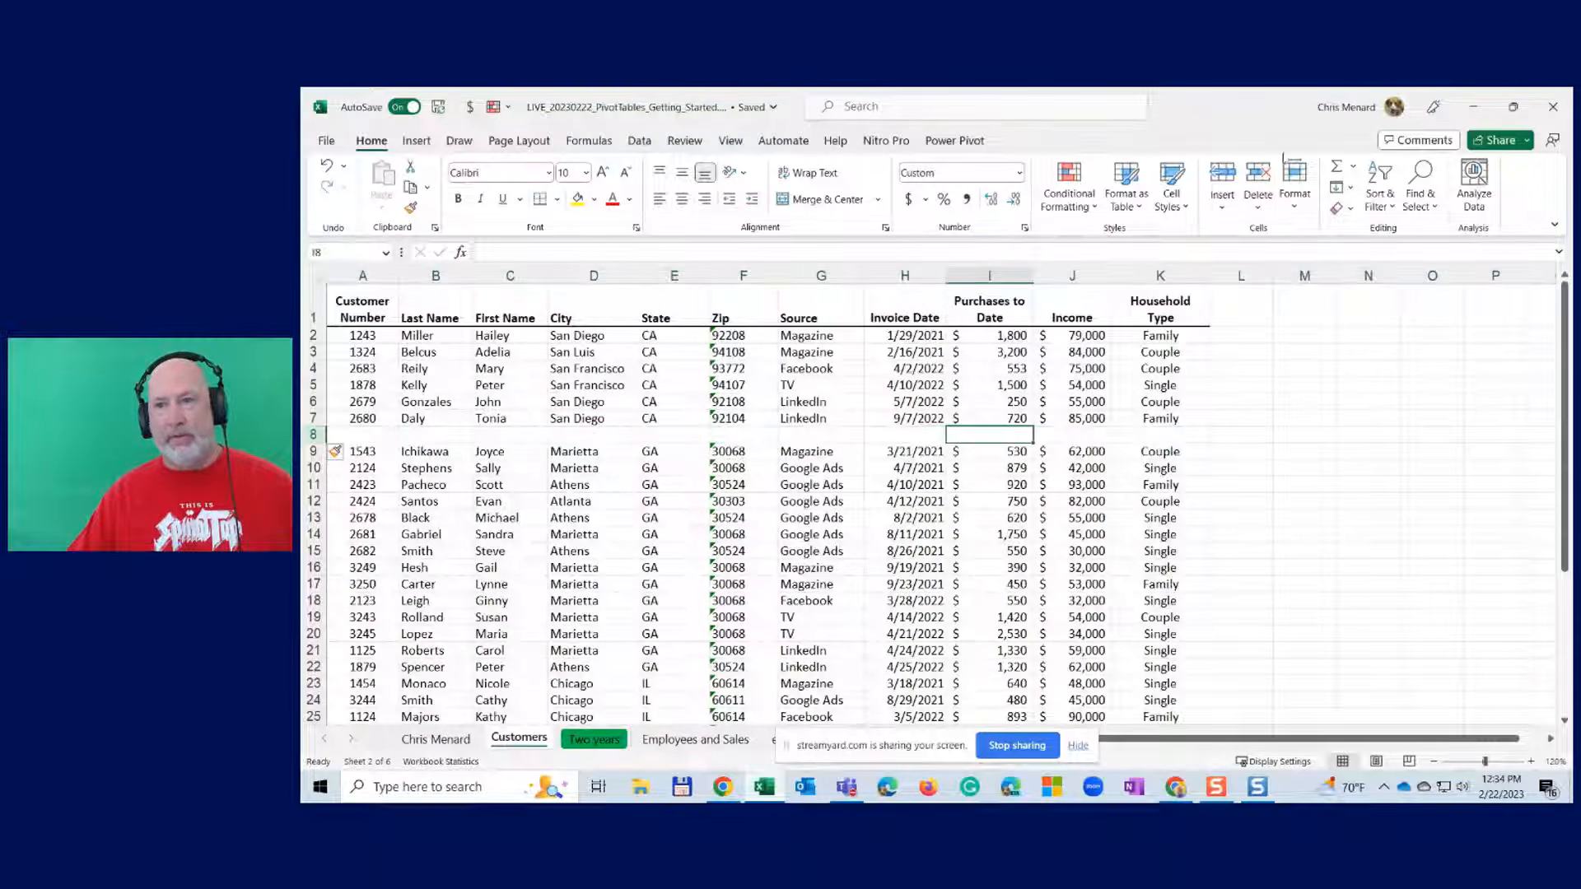
{"action": "left_click", "coordinate": [1337, 168]}
{"action": "left_click", "coordinate": [1336, 169]}
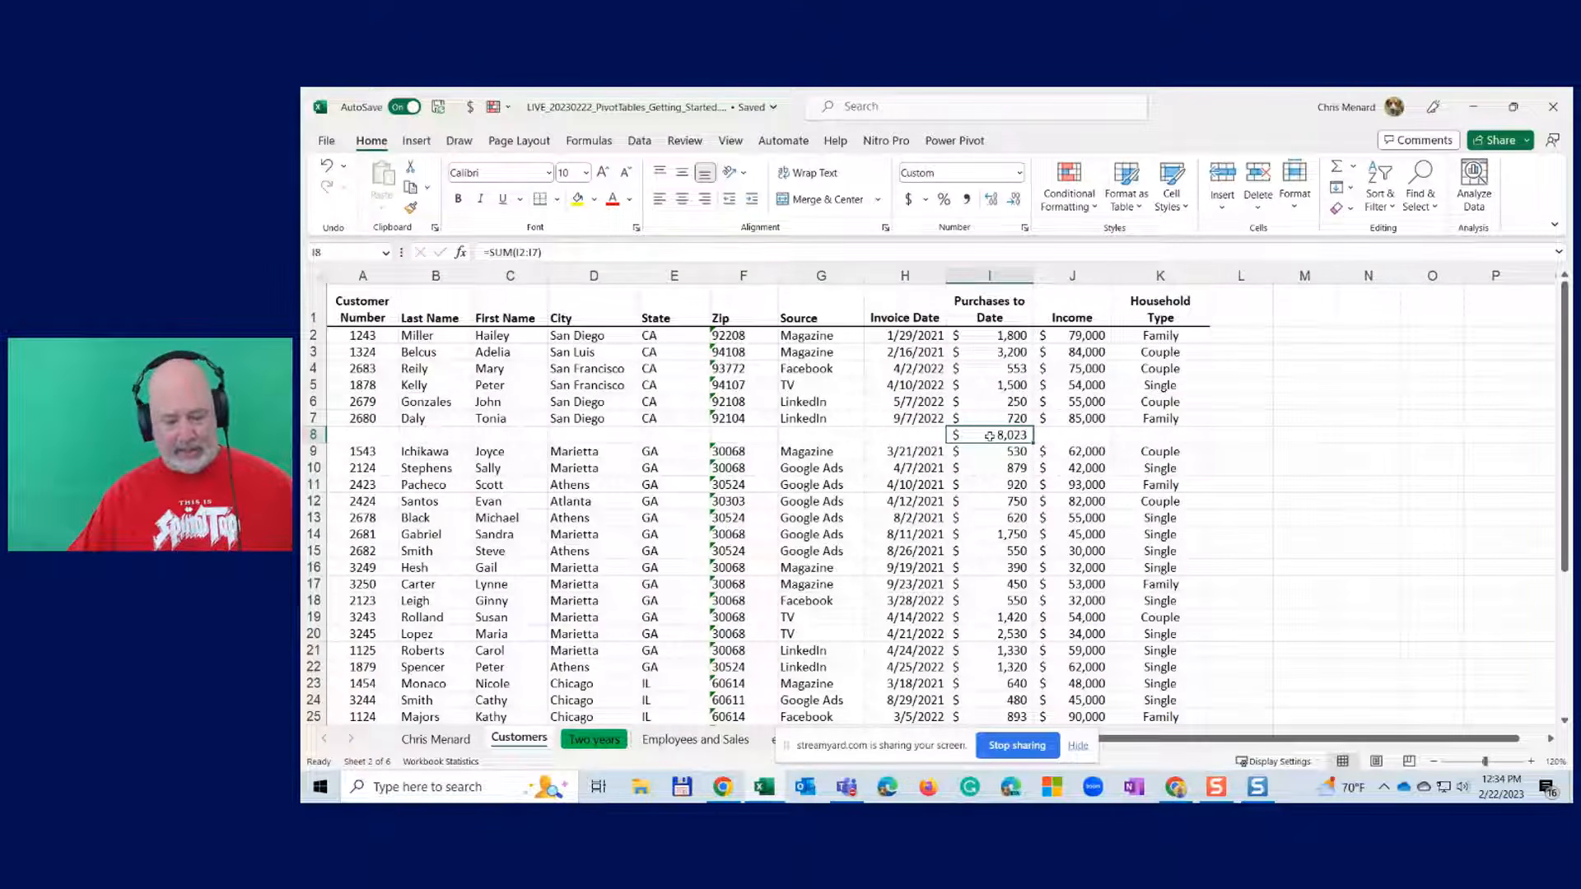
{"action": "key", "text": "ctrl+z"}
{"action": "key", "text": "ctrl+z"}
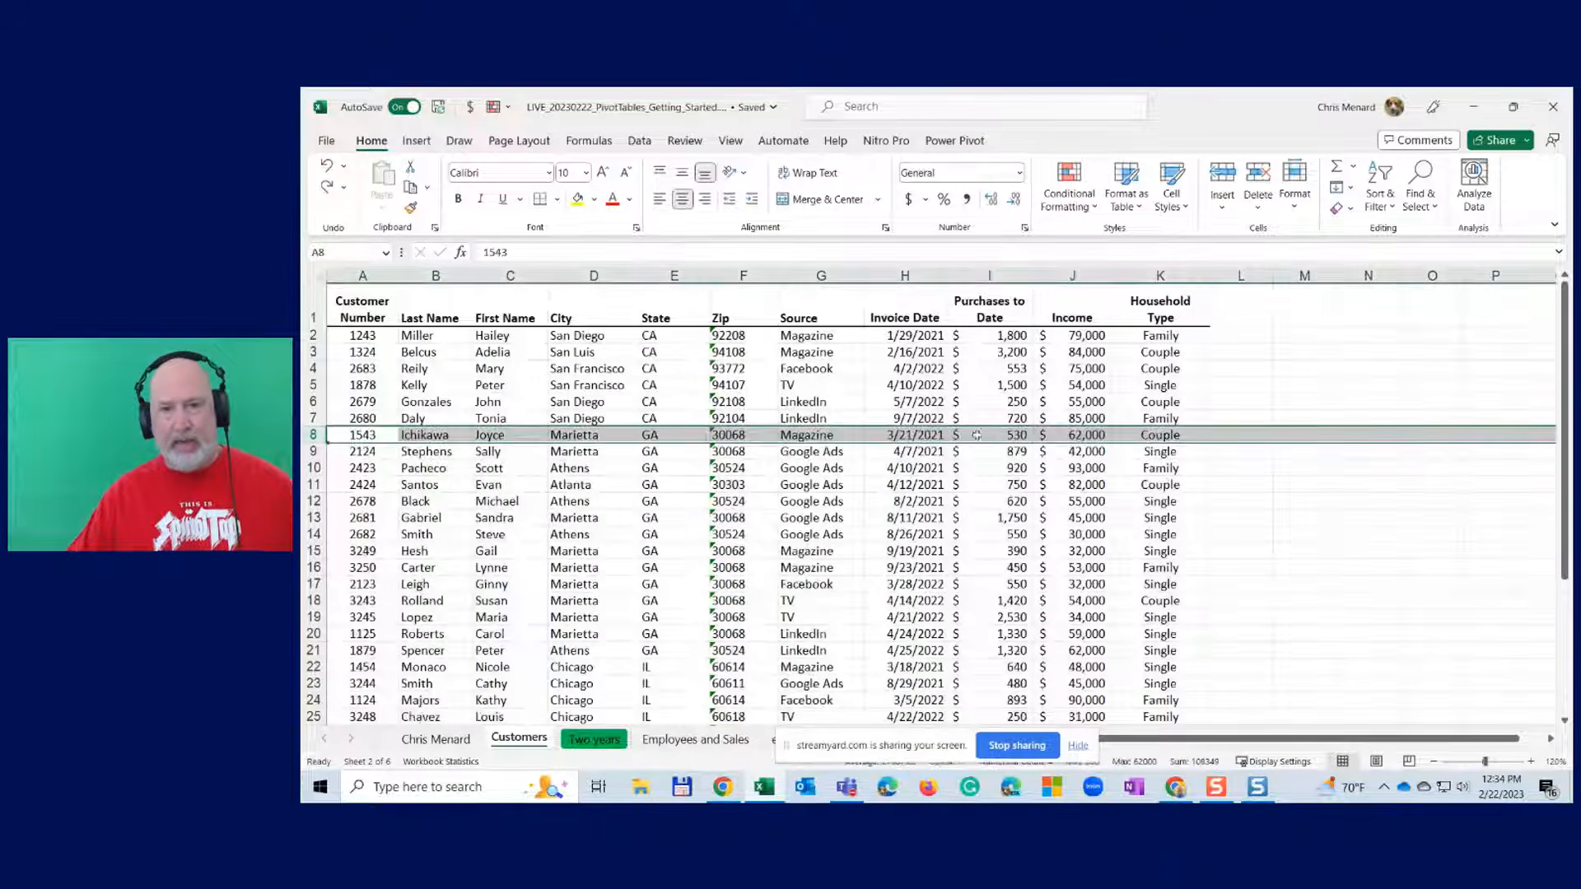
{"action": "left_click", "coordinate": [788, 400]}
{"action": "left_click", "coordinate": [663, 372]}
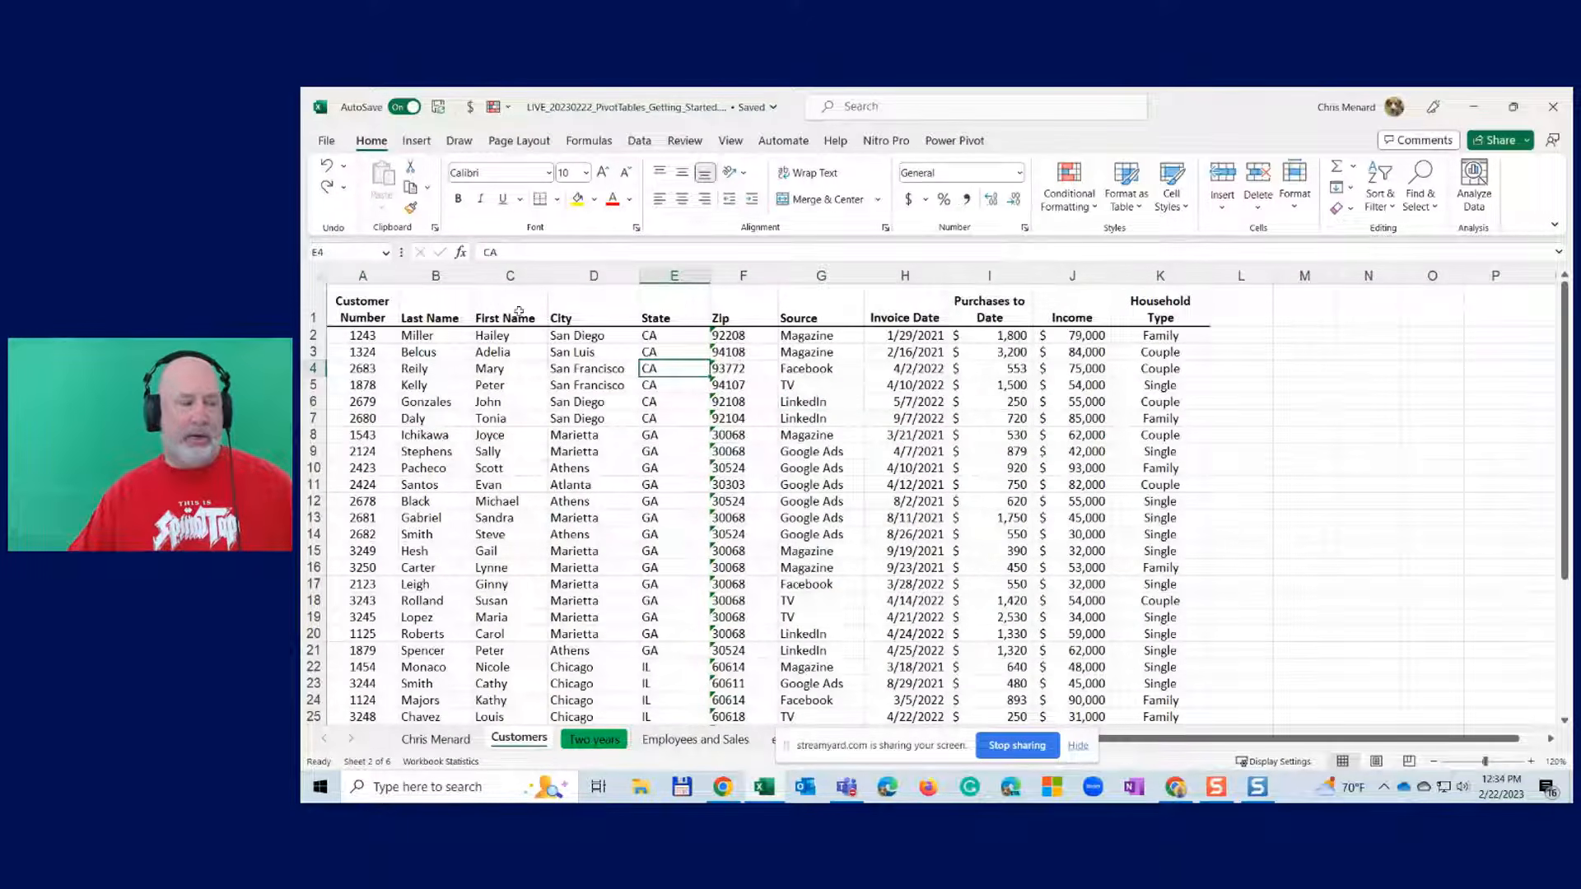
- Insert a PivotTable from Customers!$A$1:$K$36 onto a new worksheet
{"action": "left_click", "coordinate": [417, 141]}
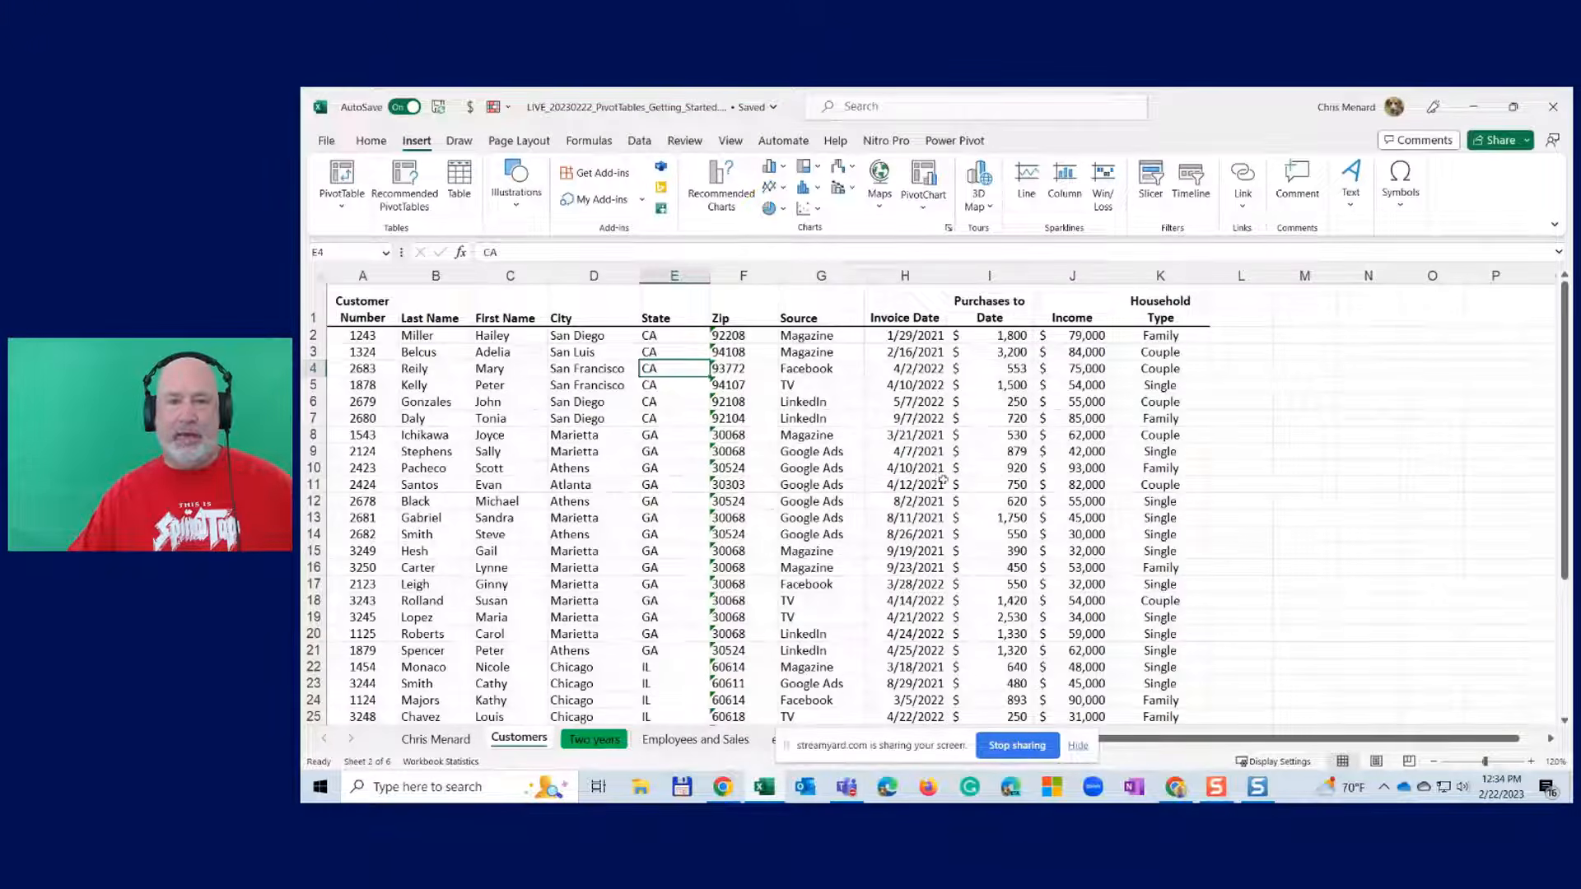
{"action": "scroll", "coordinate": [939, 482], "scroll_direction": "down", "scroll_amount": 4}
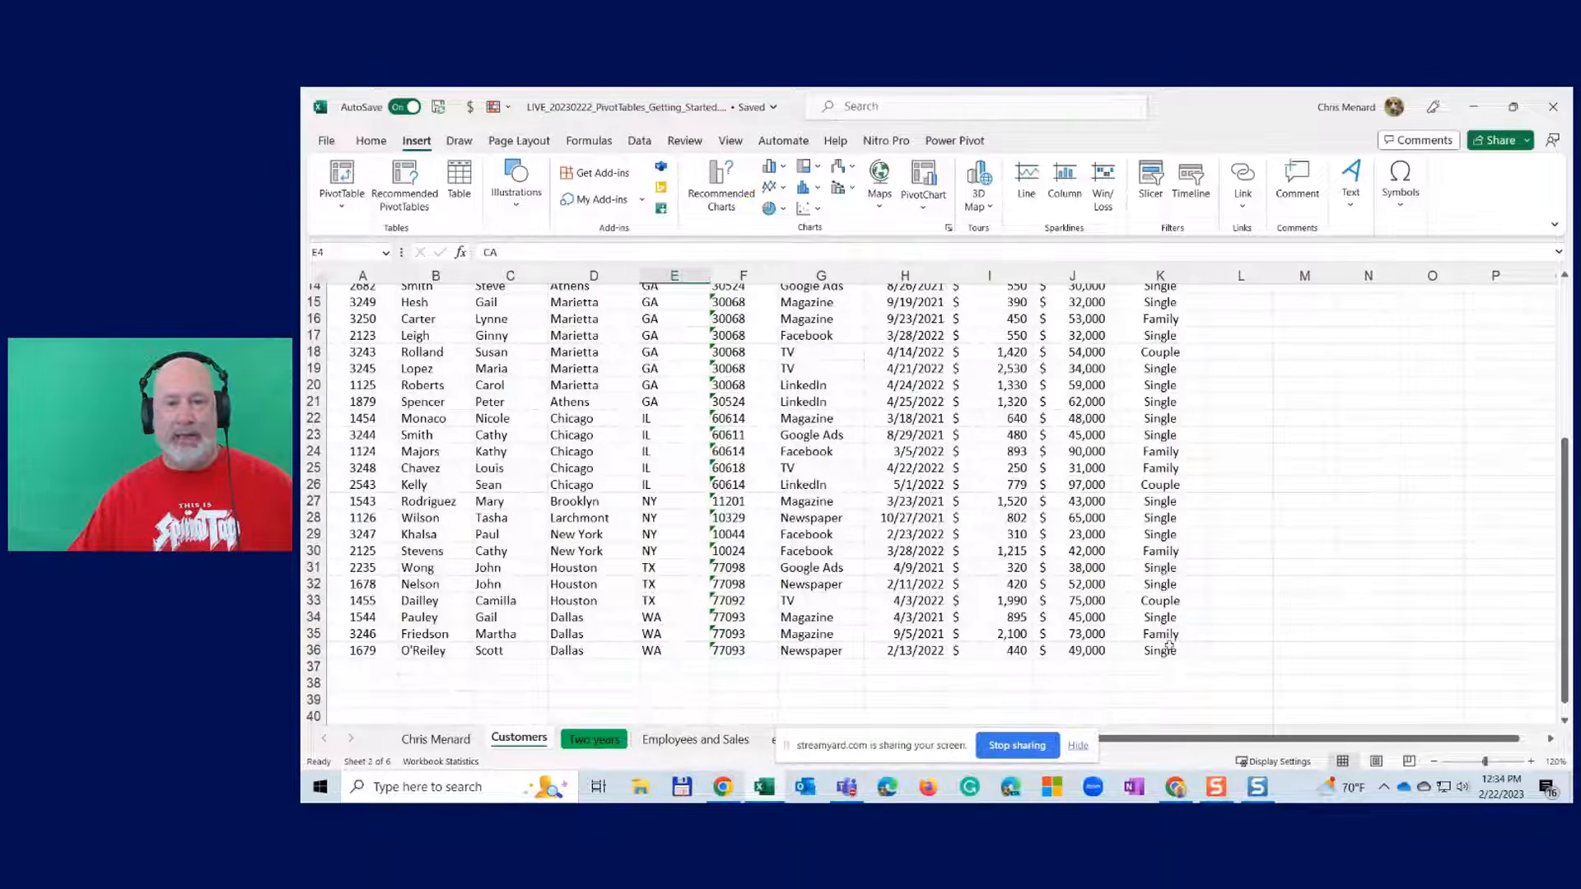
{"action": "scroll", "coordinate": [1169, 642], "scroll_direction": "up", "scroll_amount": 4}
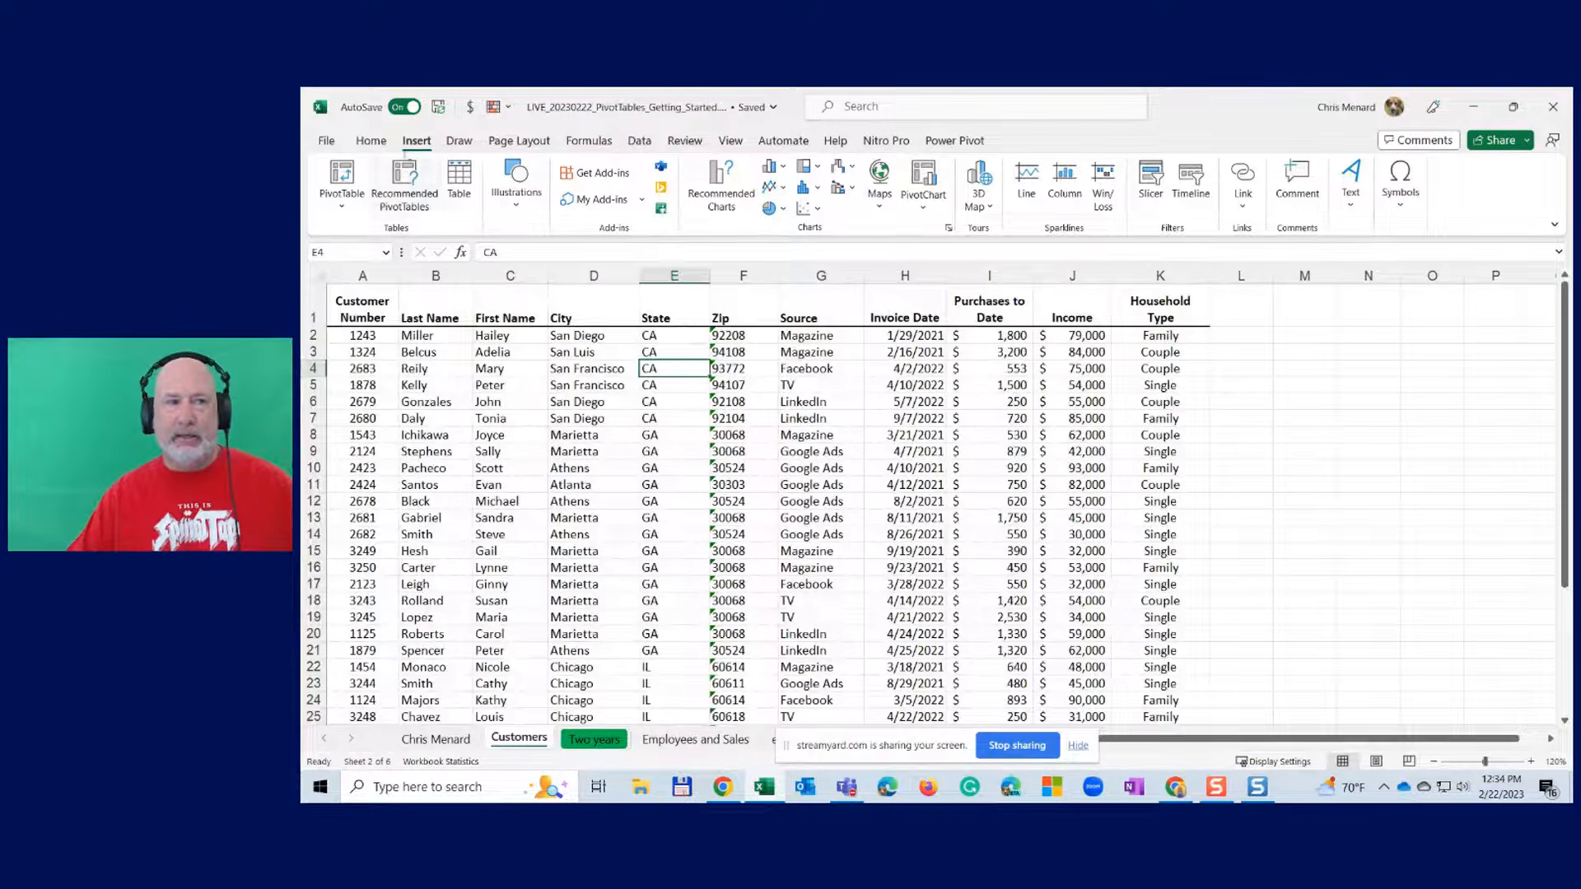
{"action": "left_click", "coordinate": [342, 180]}
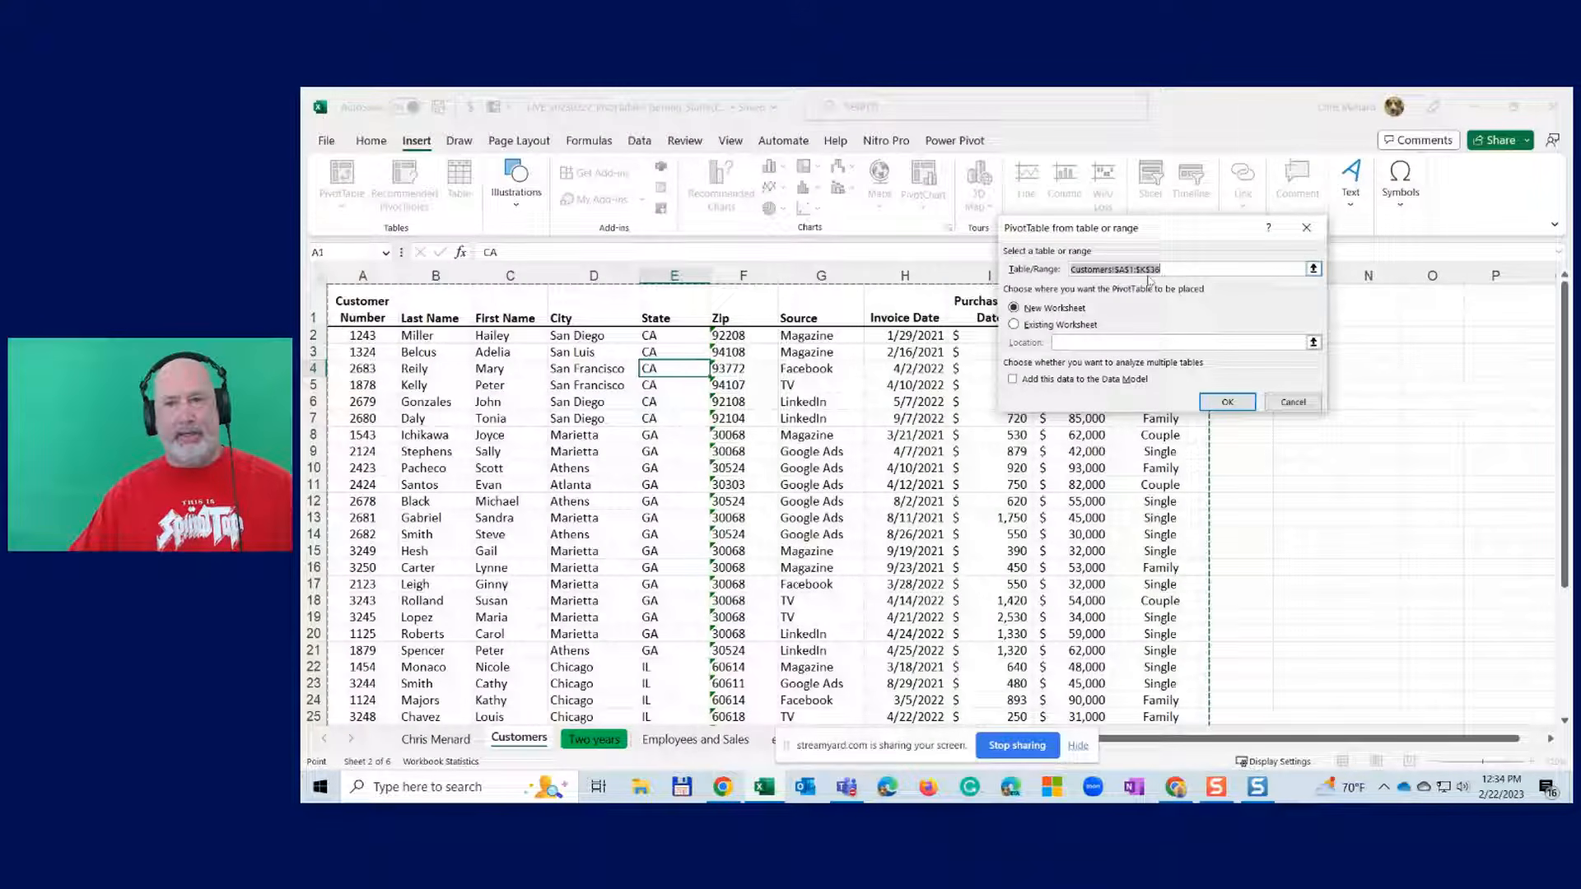
{"action": "left_click", "coordinate": [1219, 408]}
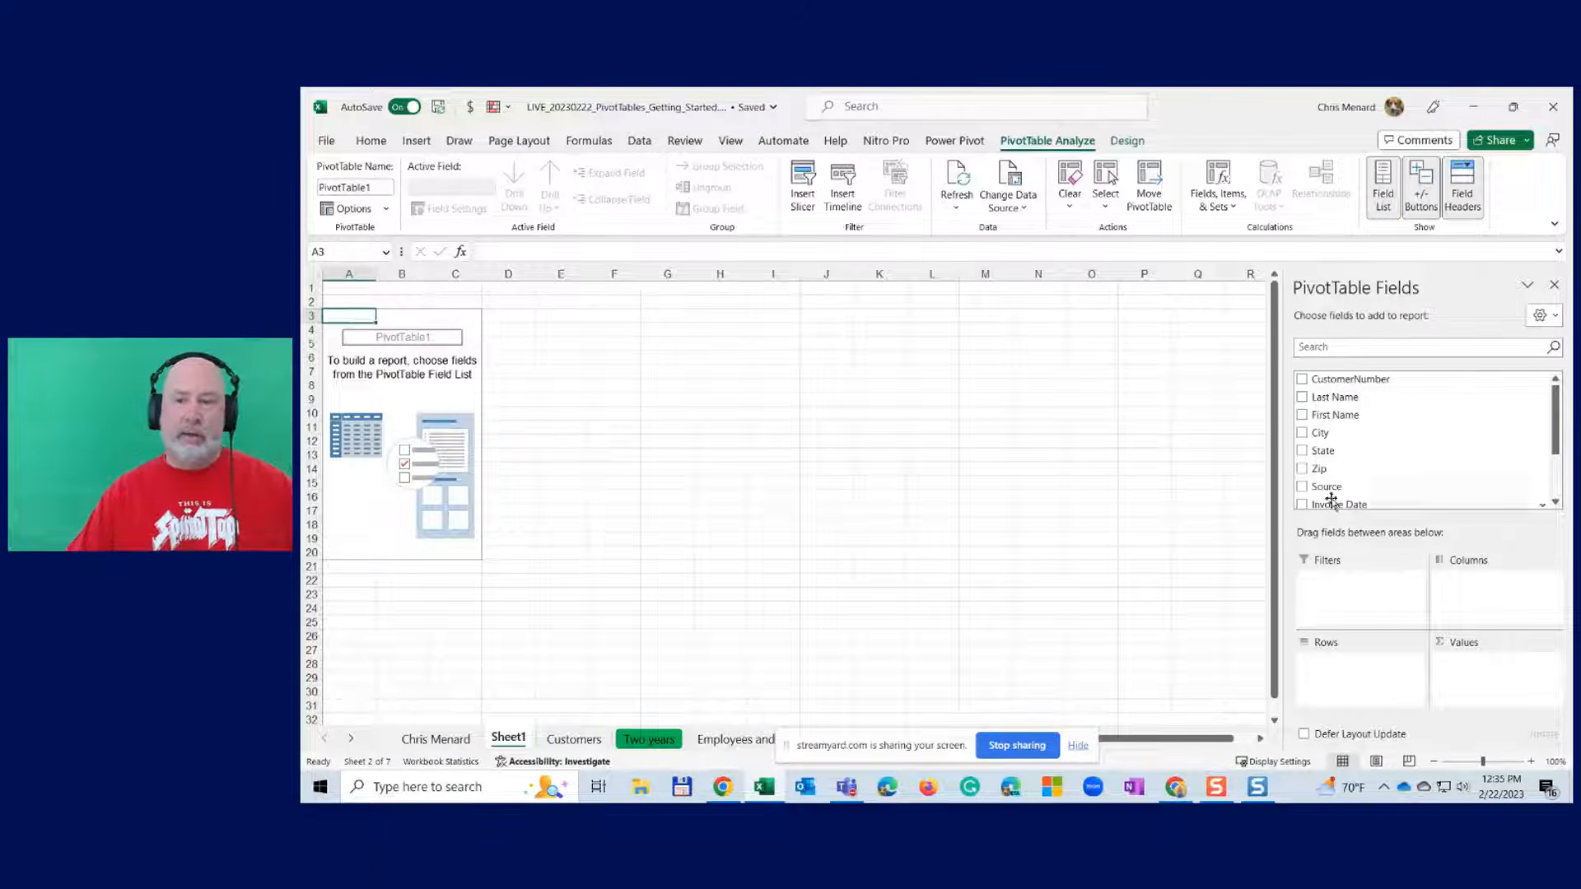
- Tick State and Purchases to Date to total purchases by state, then show the Customers sheet
{"action": "left_click", "coordinate": [1302, 451]}
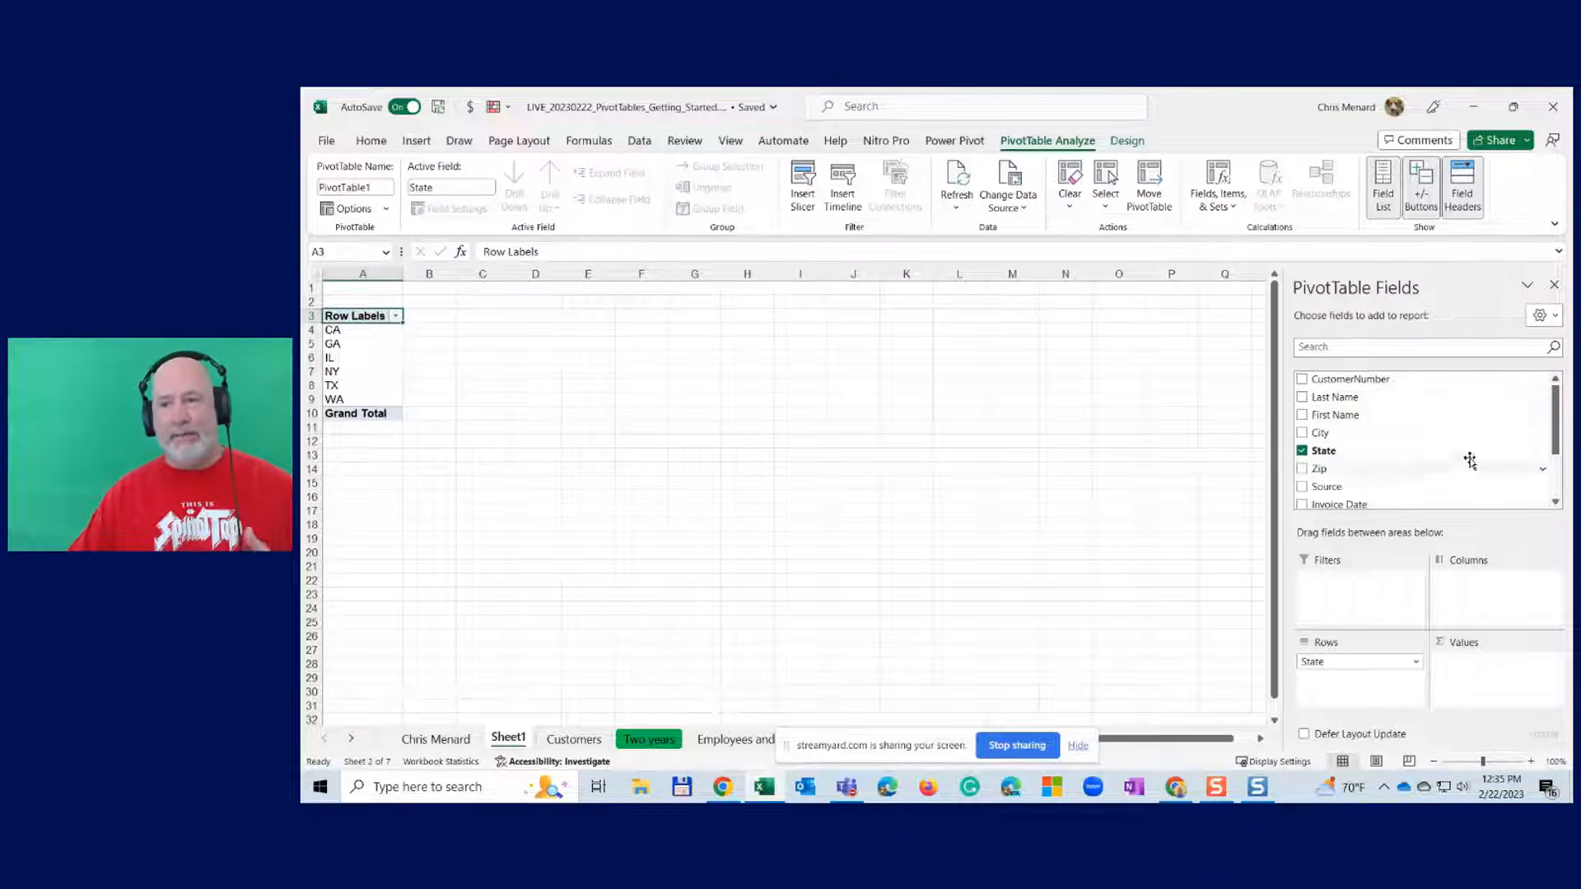
{"action": "mouse_move", "coordinate": [1560, 442]}
{"action": "left_mouse_down"}
{"action": "mouse_move", "coordinate": [1556, 487]}
{"action": "mouse_move", "coordinate": [1554, 430]}
{"action": "left_mouse_up"}
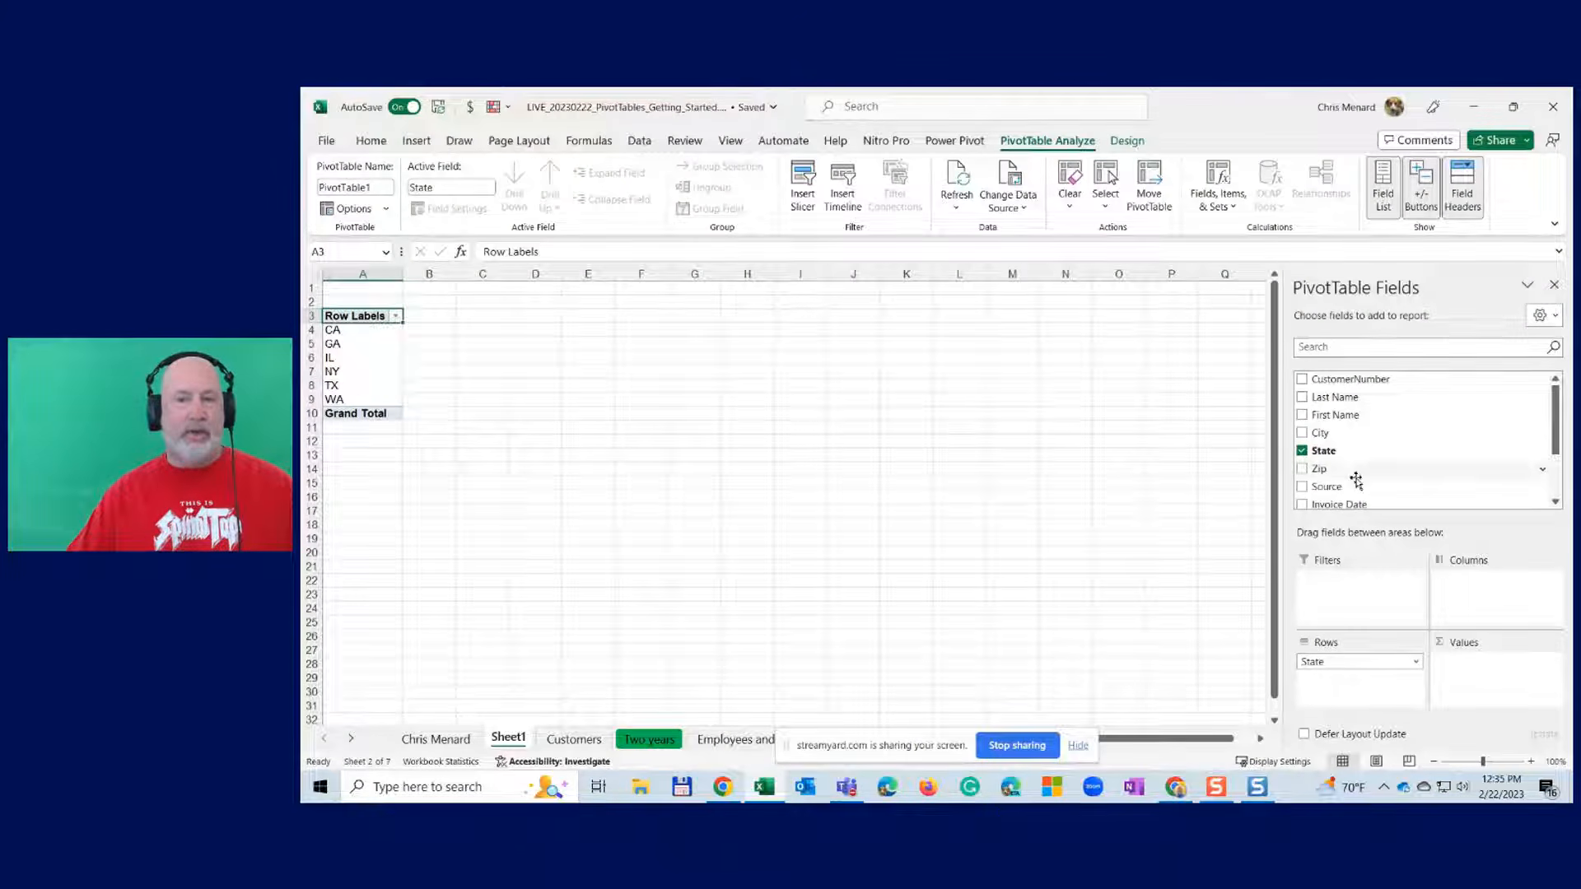
{"action": "left_click_drag", "start_coordinate": [1554, 424], "coordinate": [1556, 480]}
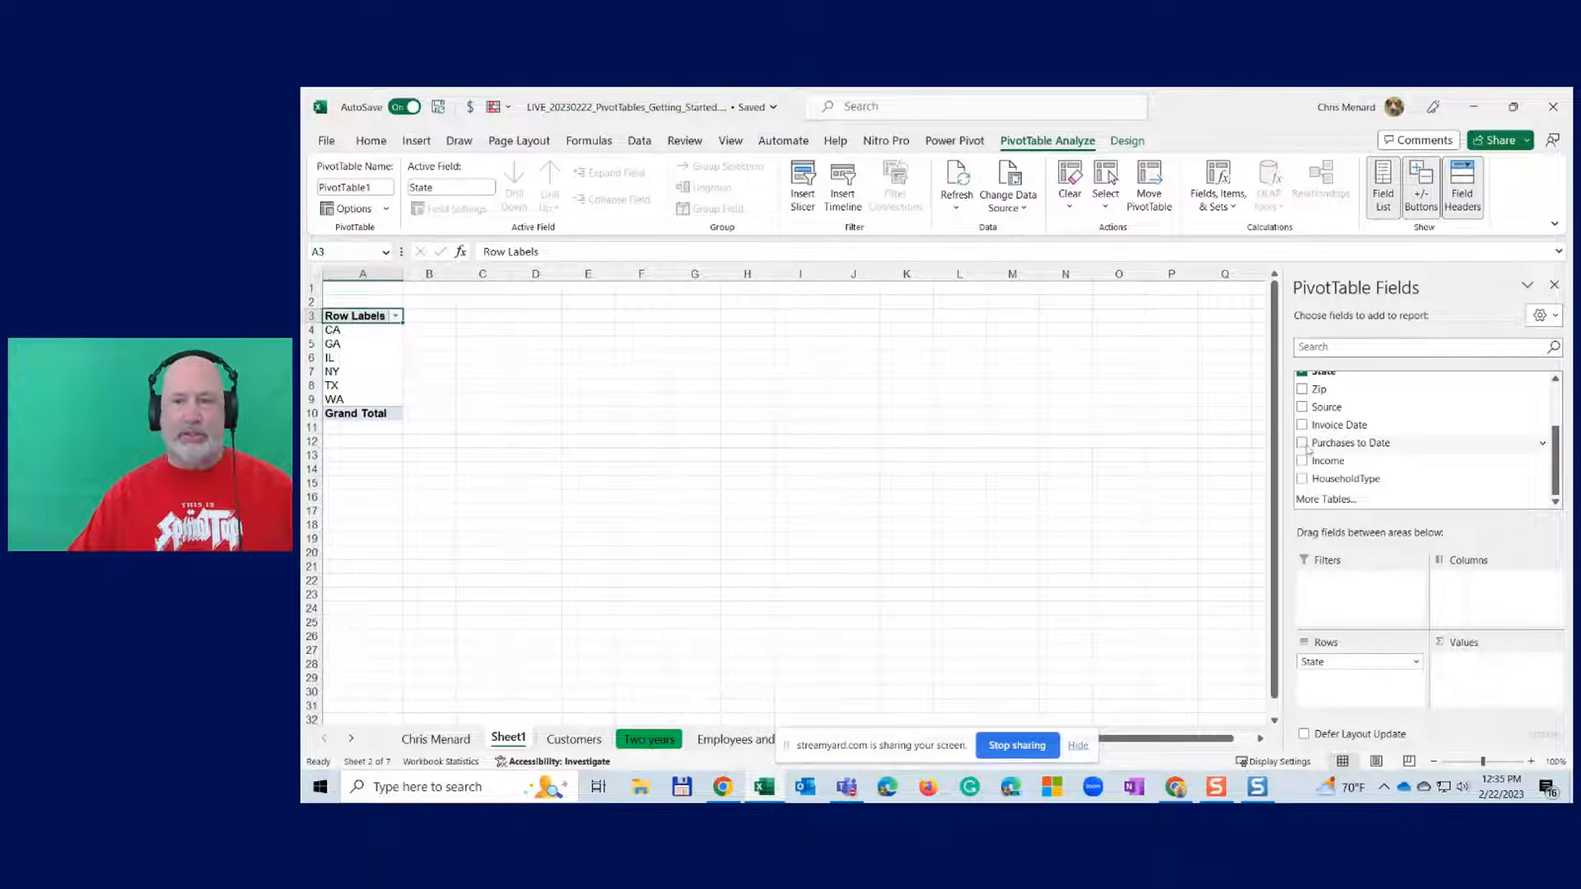
{"action": "left_click", "coordinate": [1303, 444]}
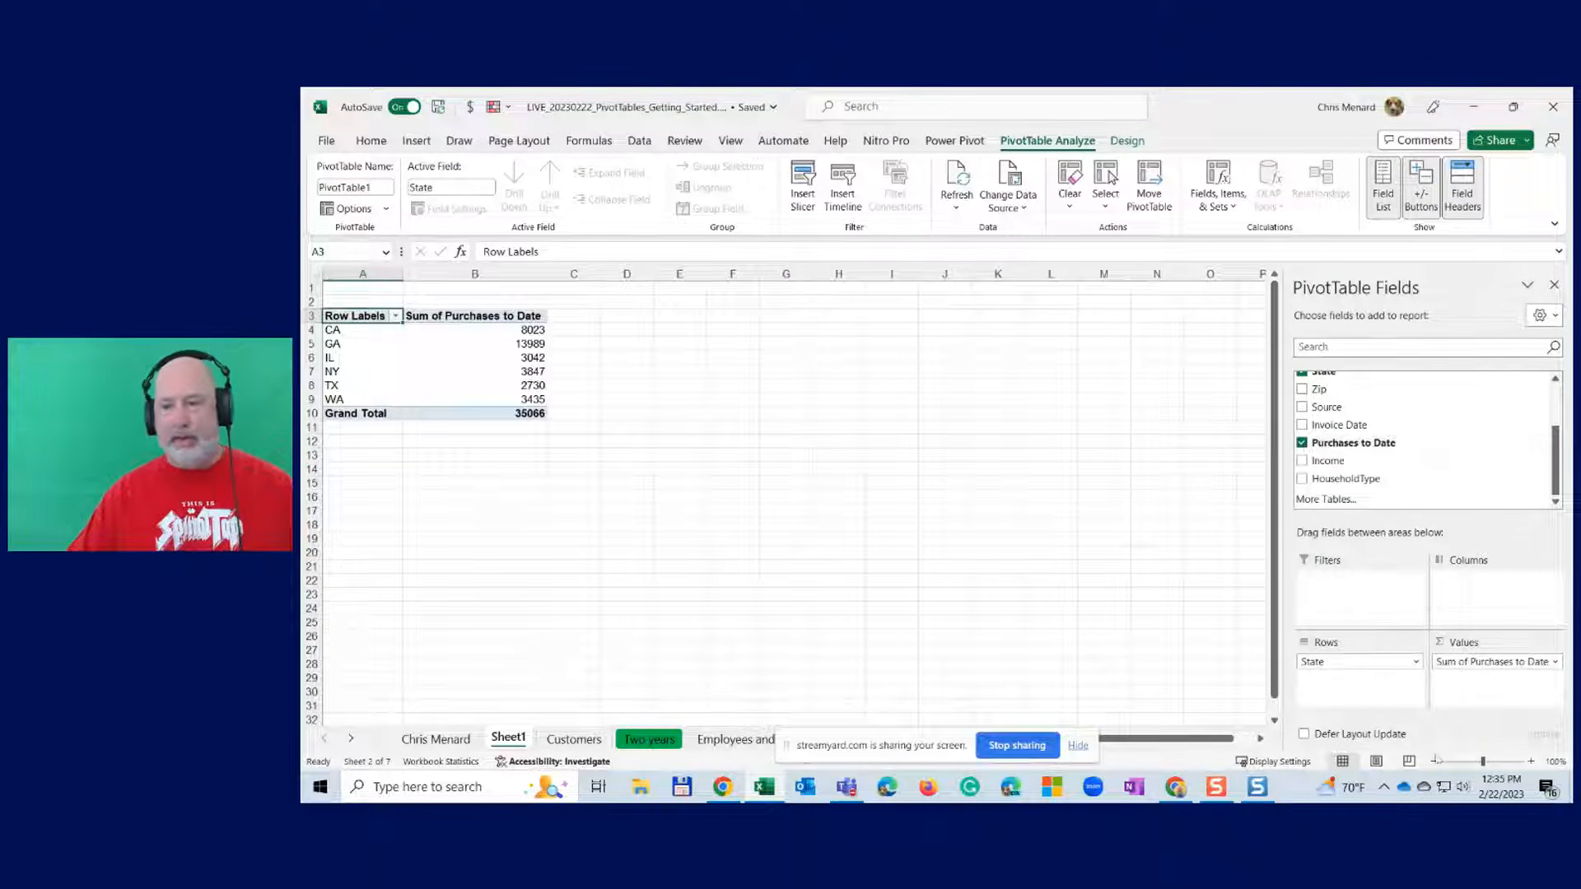
{"action": "left_click", "coordinate": [1531, 761]}
{"action": "left_click", "coordinate": [1531, 761]}
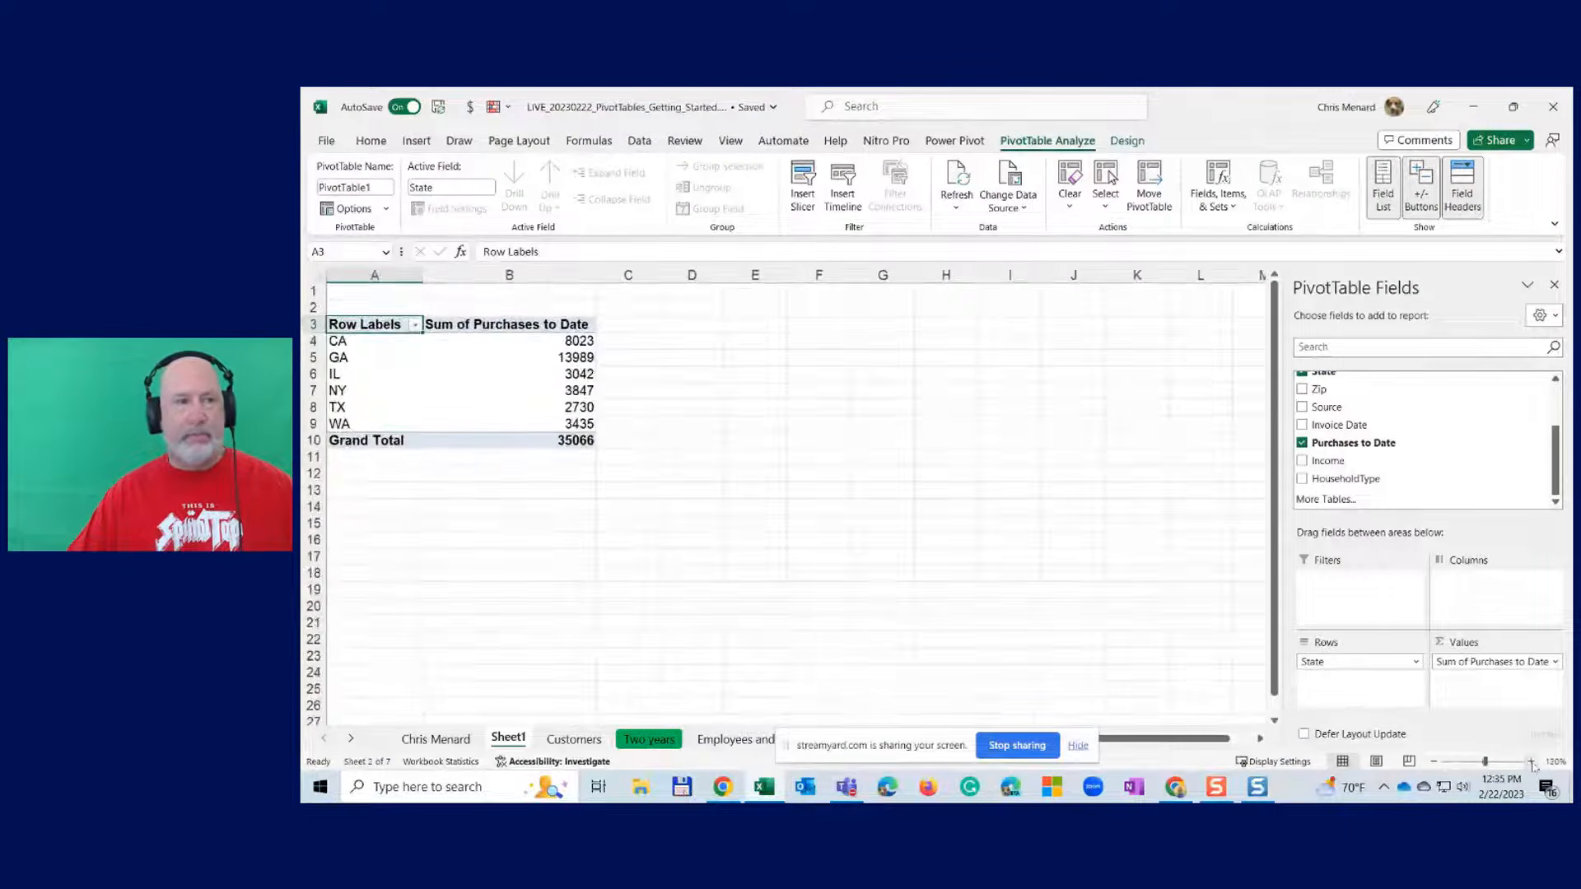
{"action": "left_click", "coordinate": [1531, 761]}
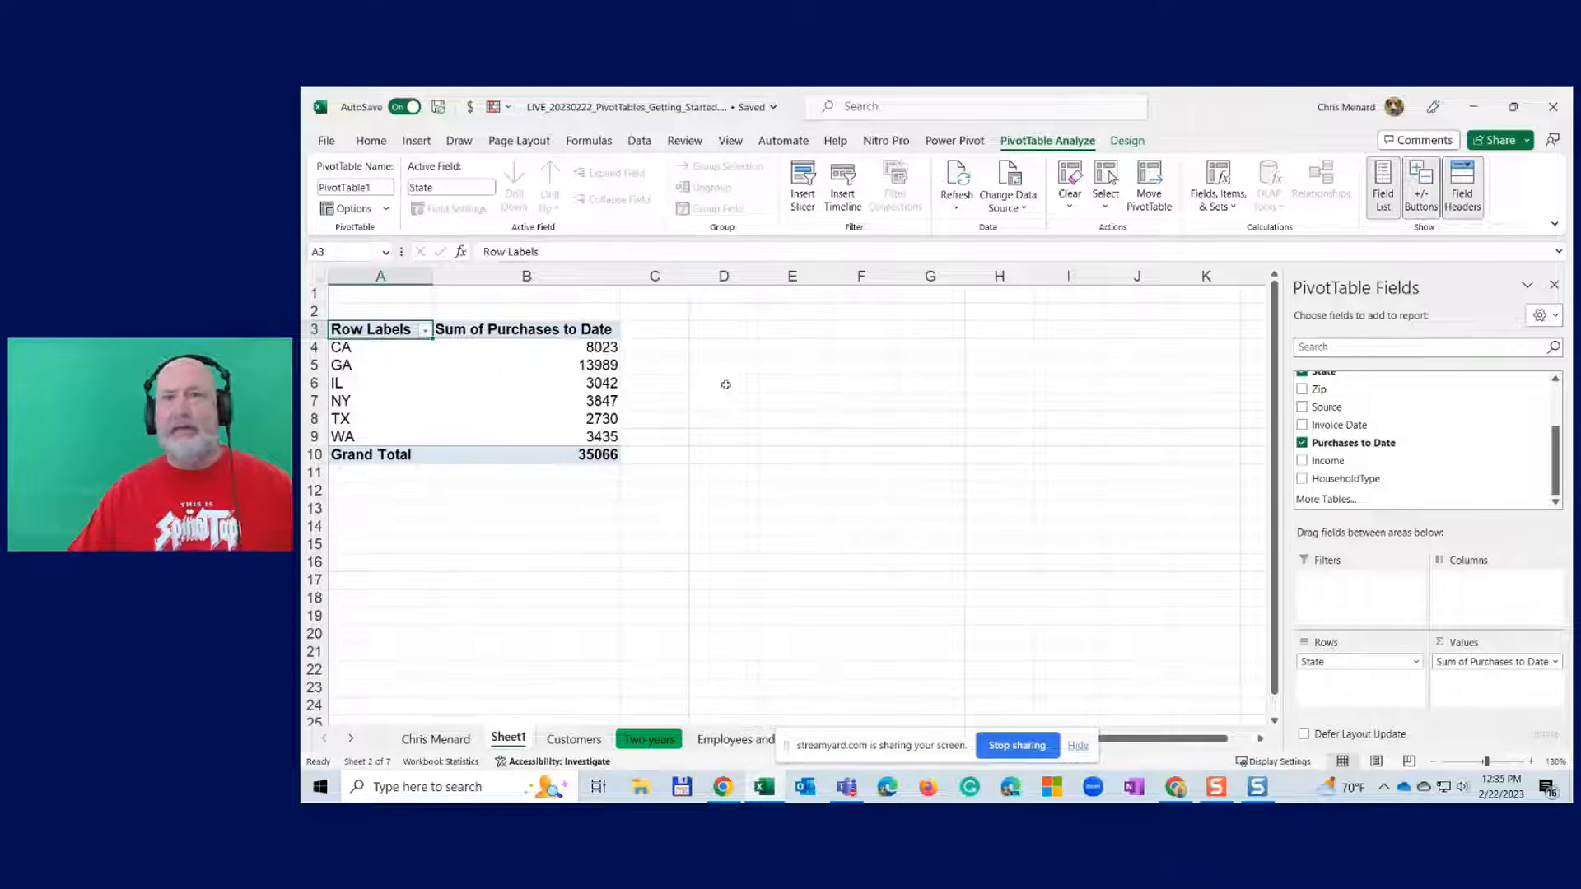
{"action": "left_click", "coordinate": [575, 740]}
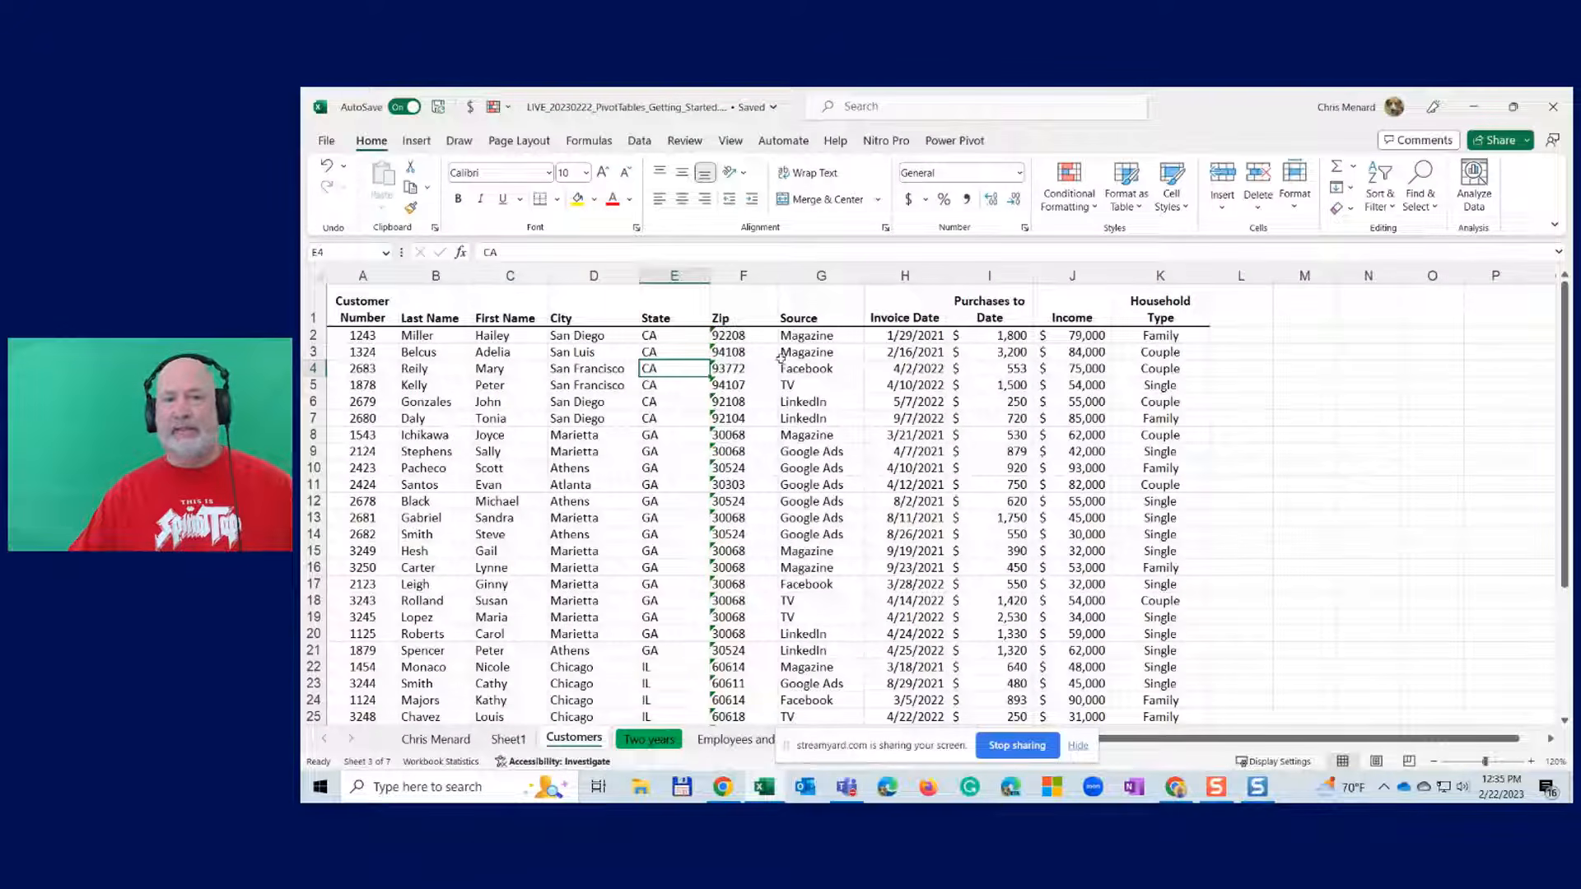
- Back on Sheet1, add Purchases to Date to the Values area a second time
{"action": "left_click", "coordinate": [511, 739]}
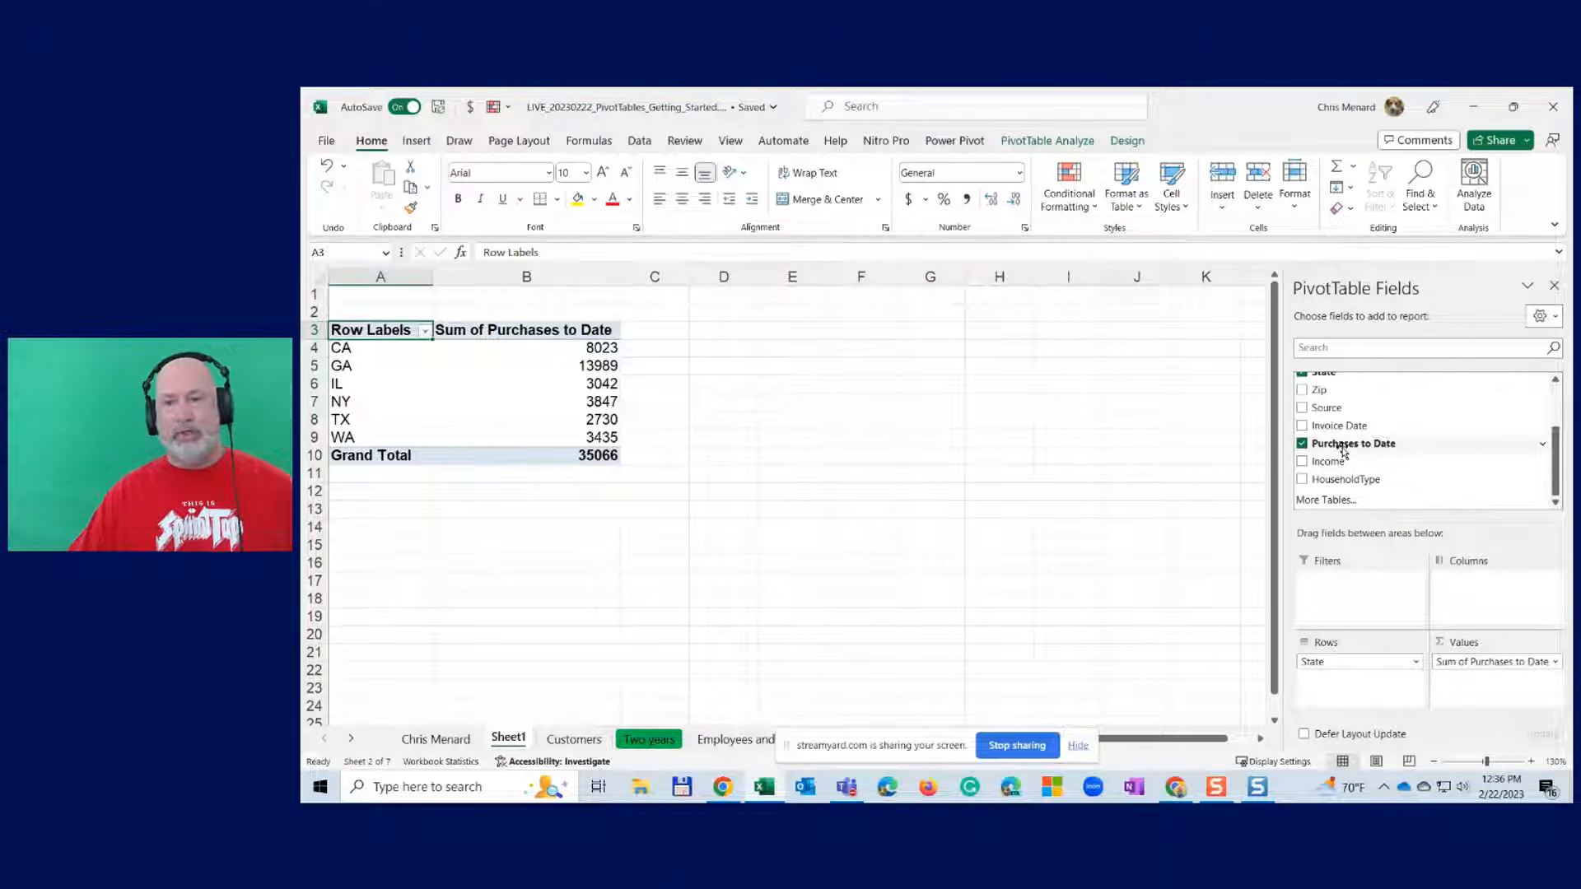
{"action": "left_click_drag", "start_coordinate": [1342, 451], "coordinate": [1487, 692]}
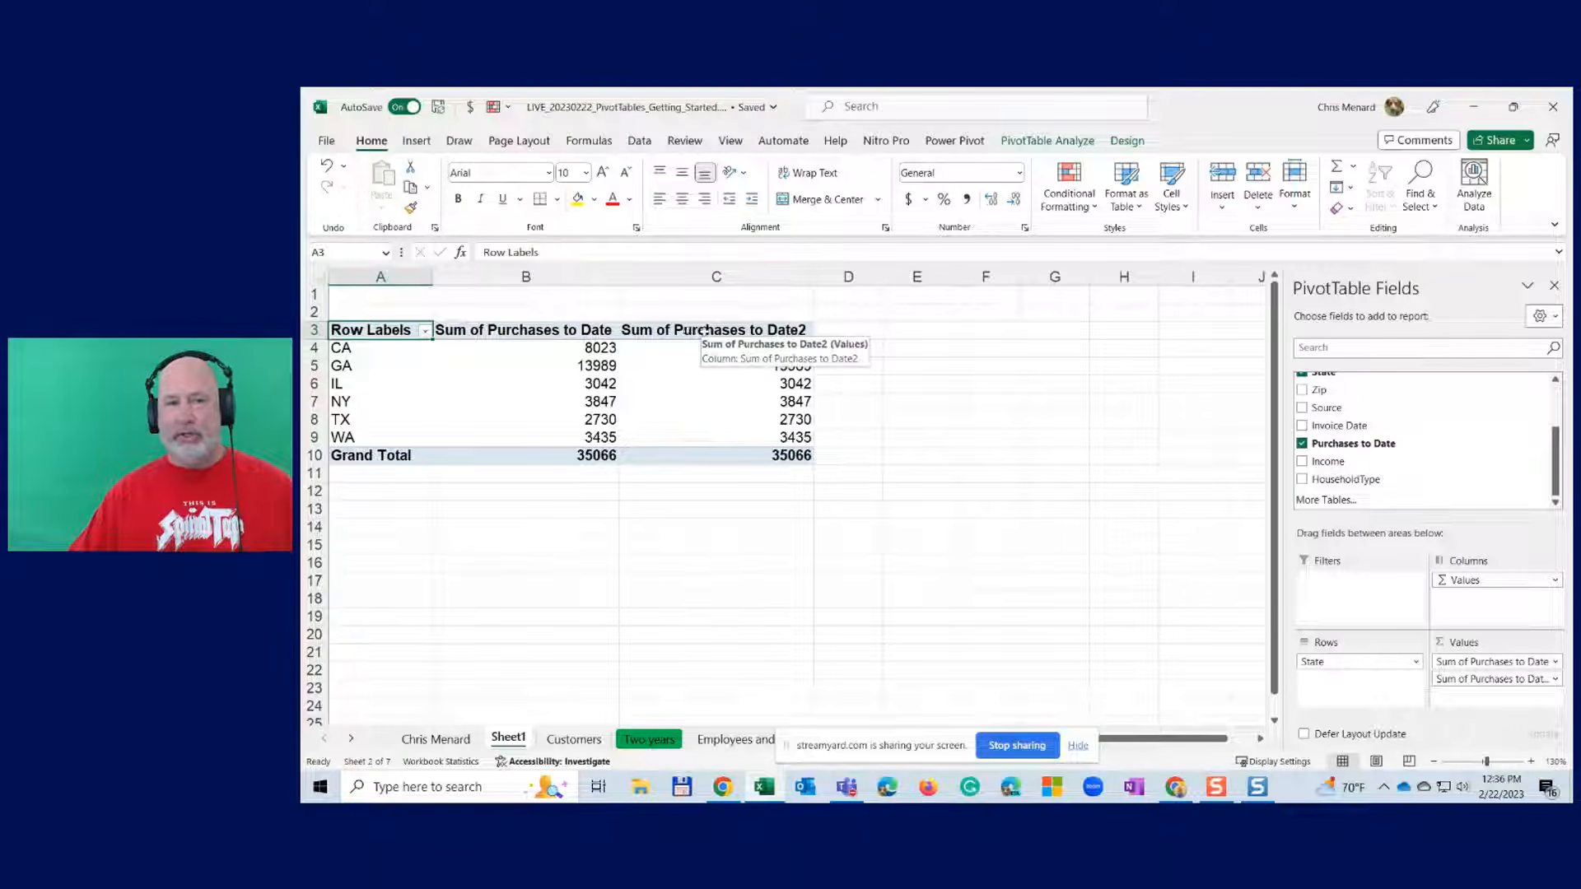
- Change the second Purchases to Date value column to summarize as Average
{"action": "double_click", "coordinate": [702, 330]}
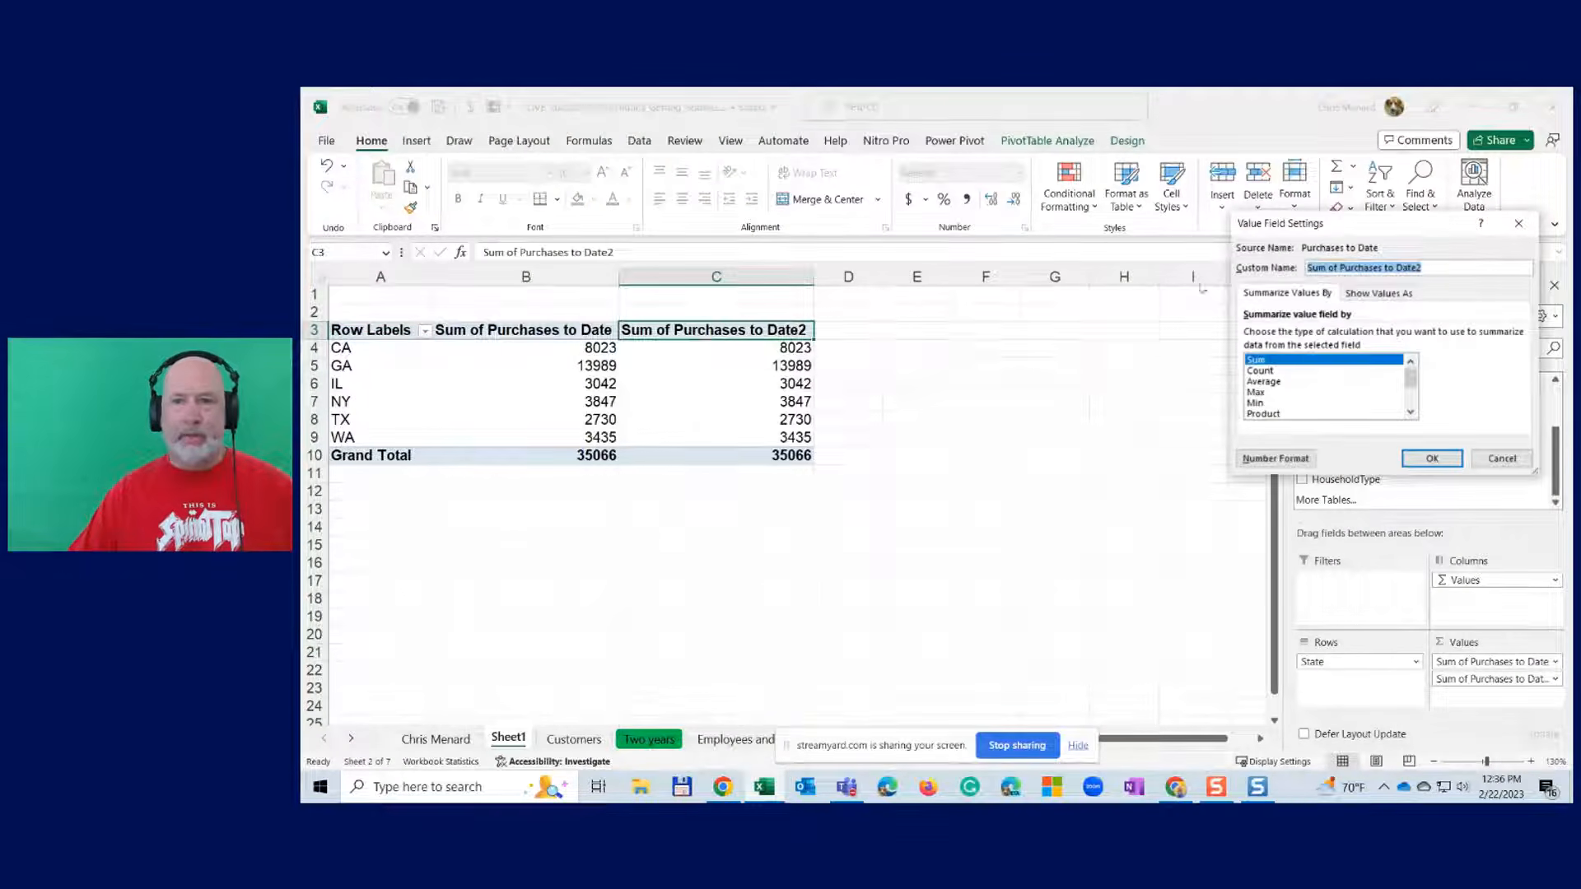
{"action": "left_click_drag", "start_coordinate": [1156, 274], "coordinate": [933, 300]}
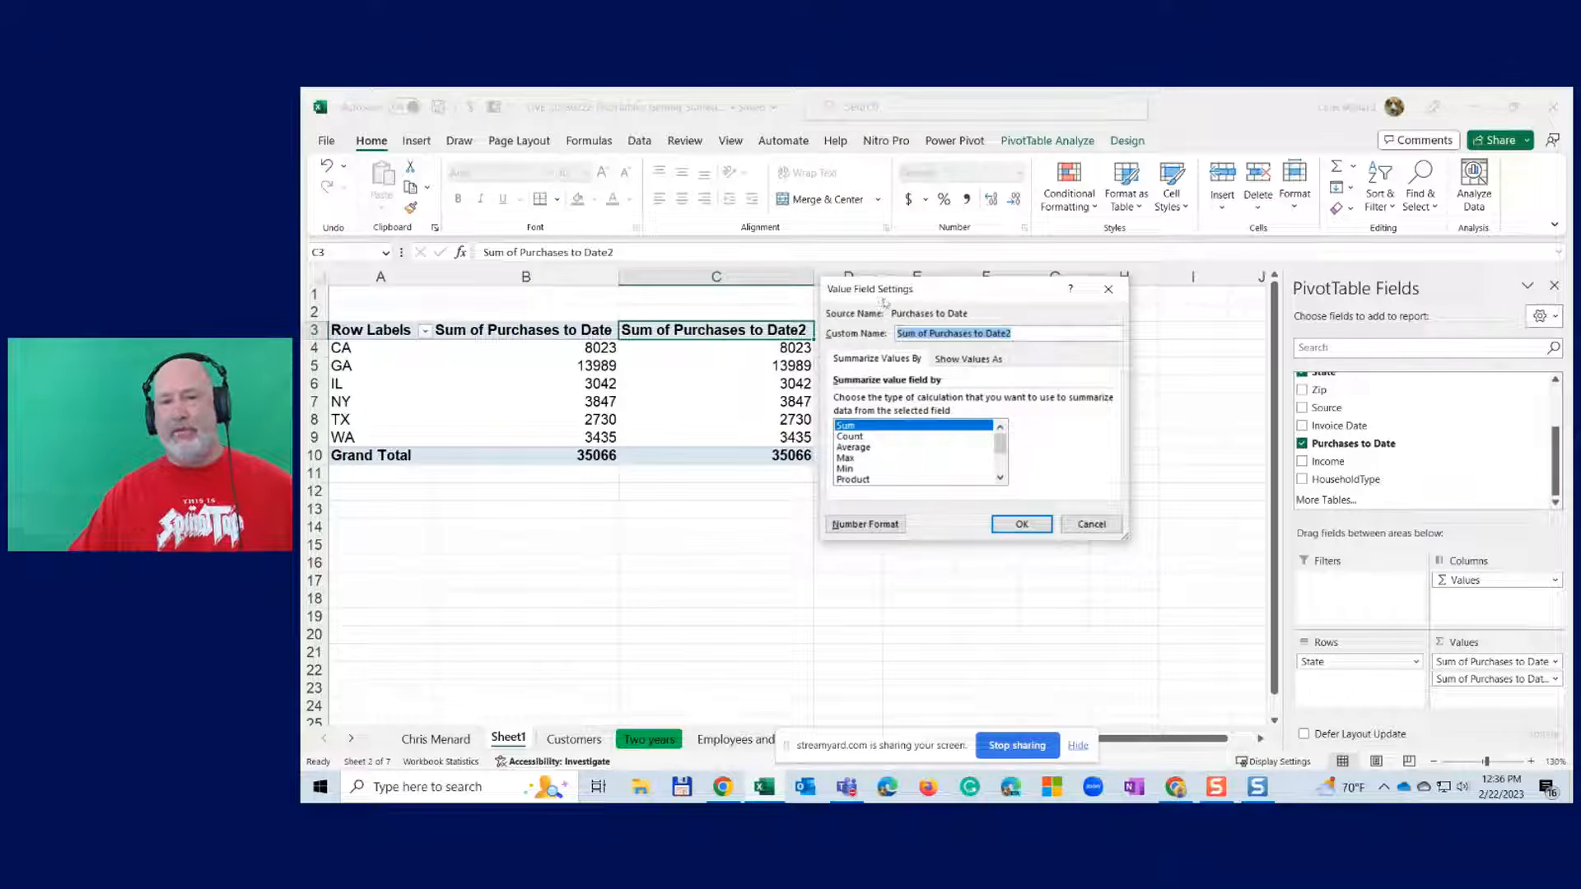
{"action": "left_click", "coordinate": [857, 448]}
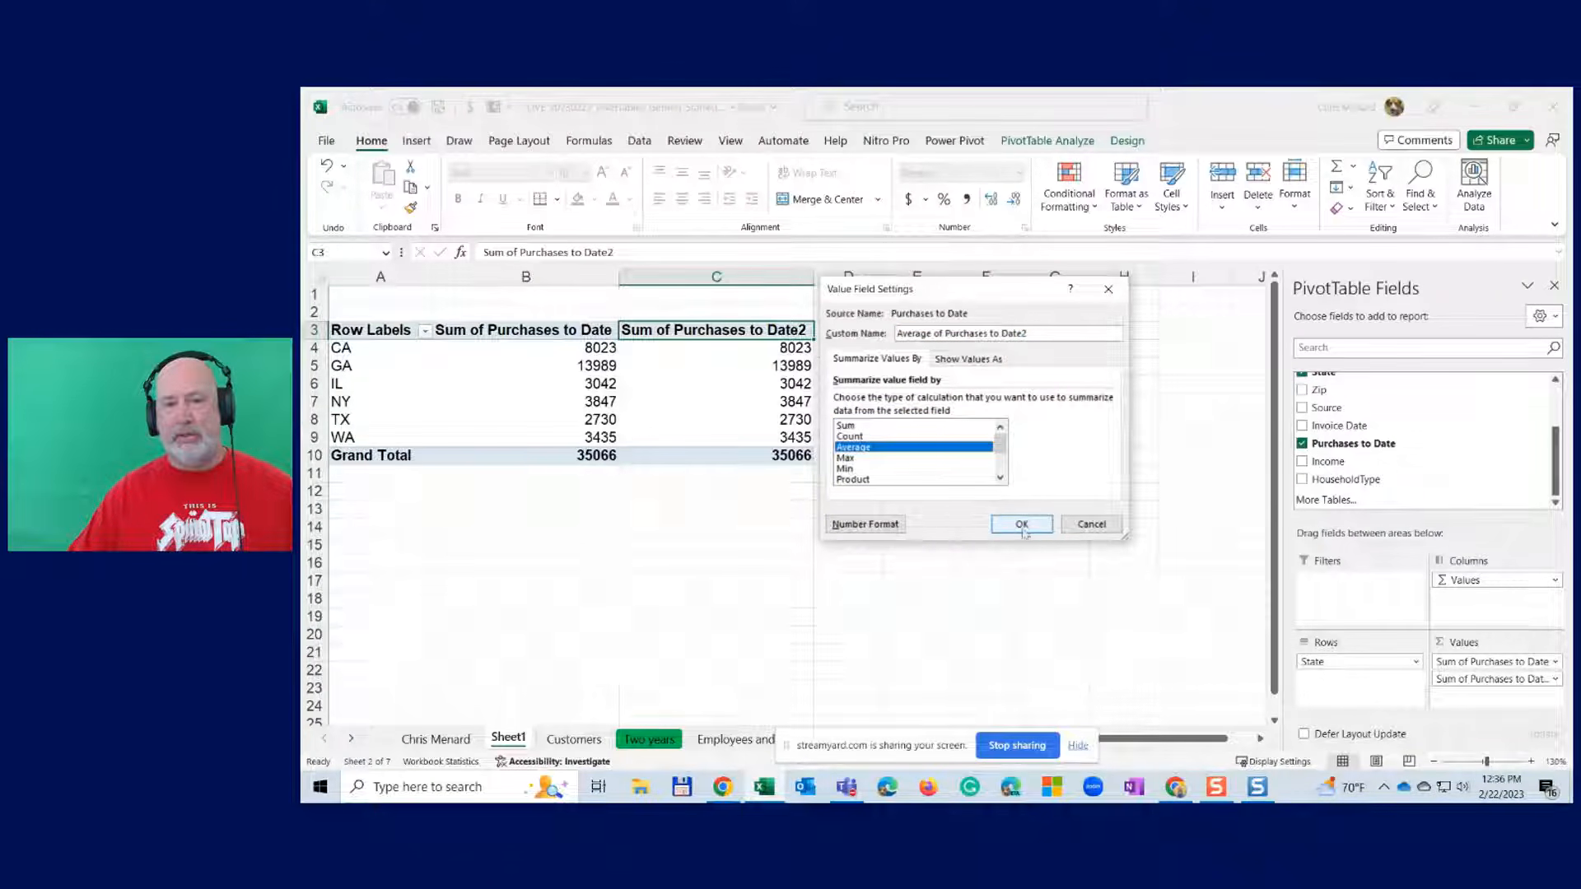
{"action": "left_click", "coordinate": [1022, 526]}
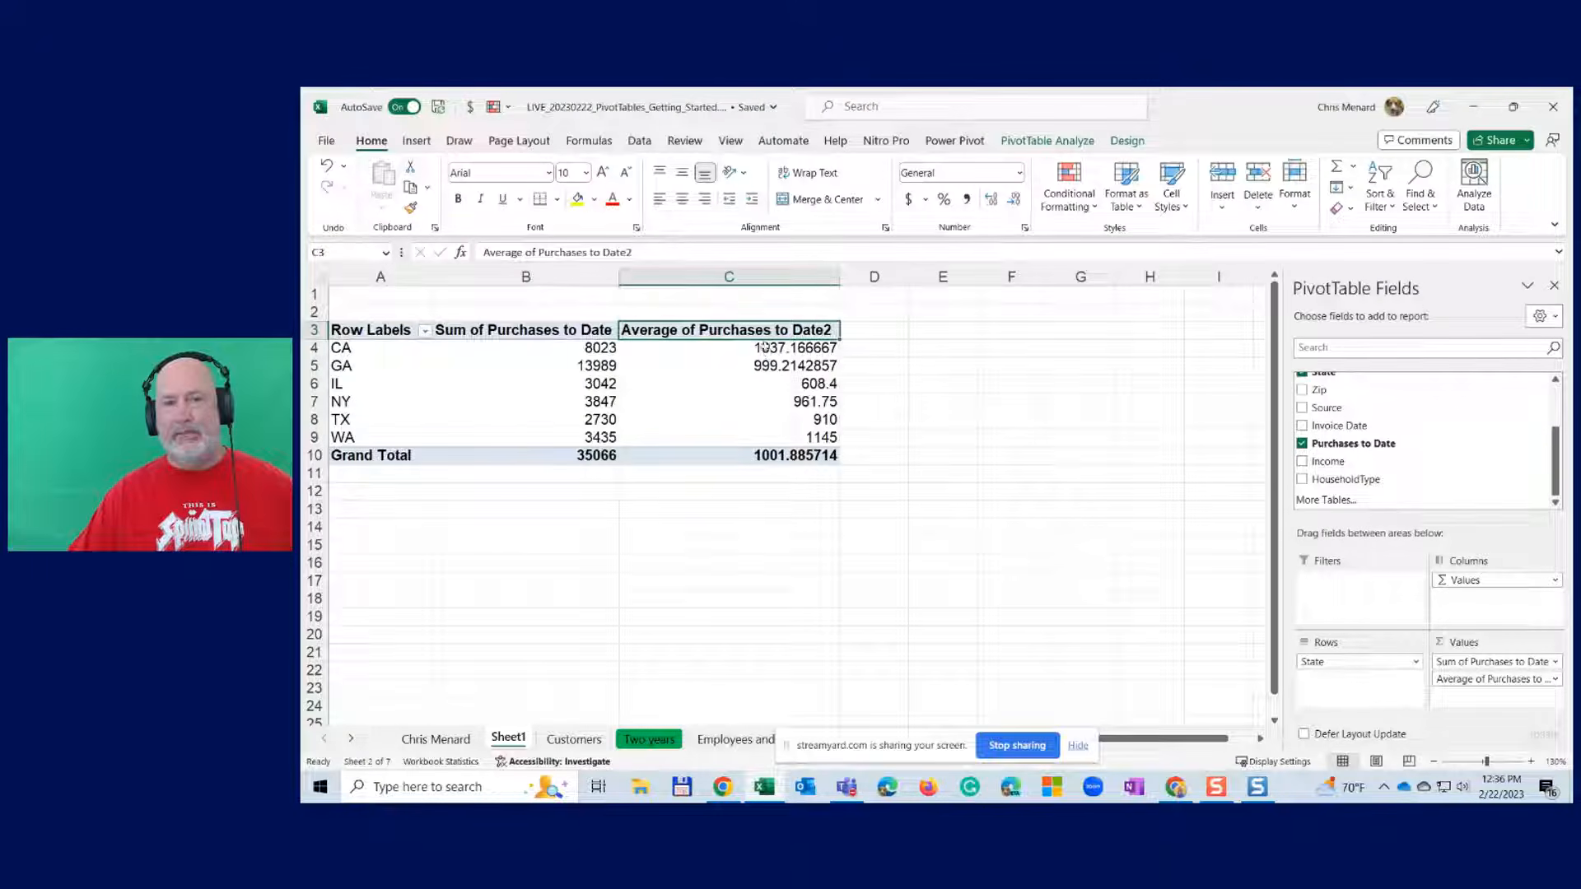
- Format the pivot values in B4:C10 with thousands separators and no decimals
{"action": "left_click_drag", "start_coordinate": [600, 347], "coordinate": [824, 455]}
{"action": "left_click", "coordinate": [967, 199]}
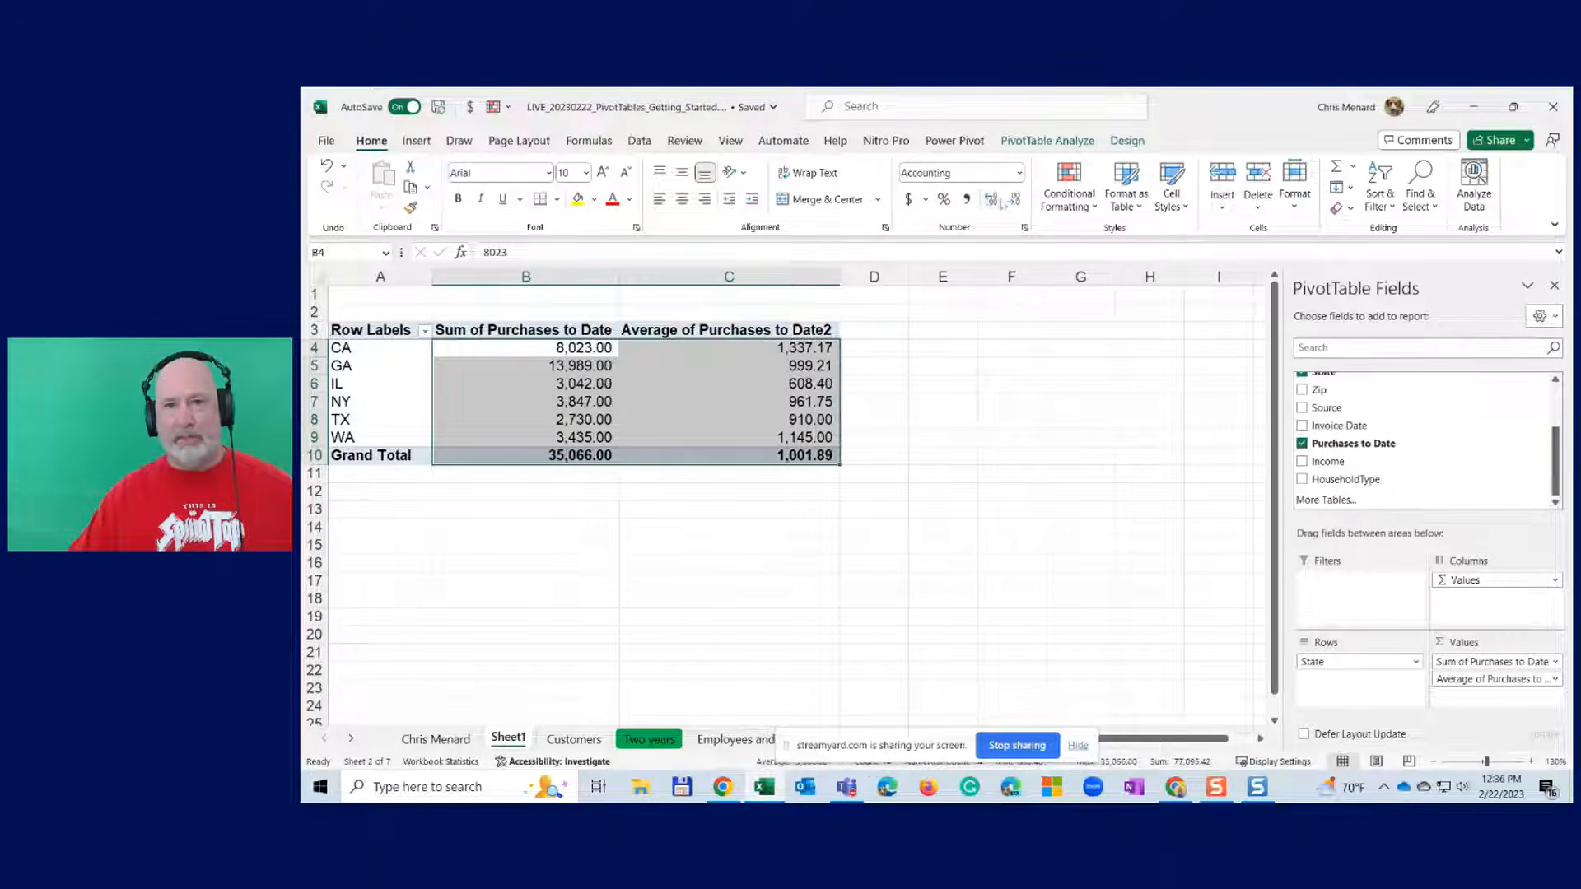
{"action": "left_click", "coordinate": [1015, 200]}
{"action": "left_click", "coordinate": [1015, 199]}
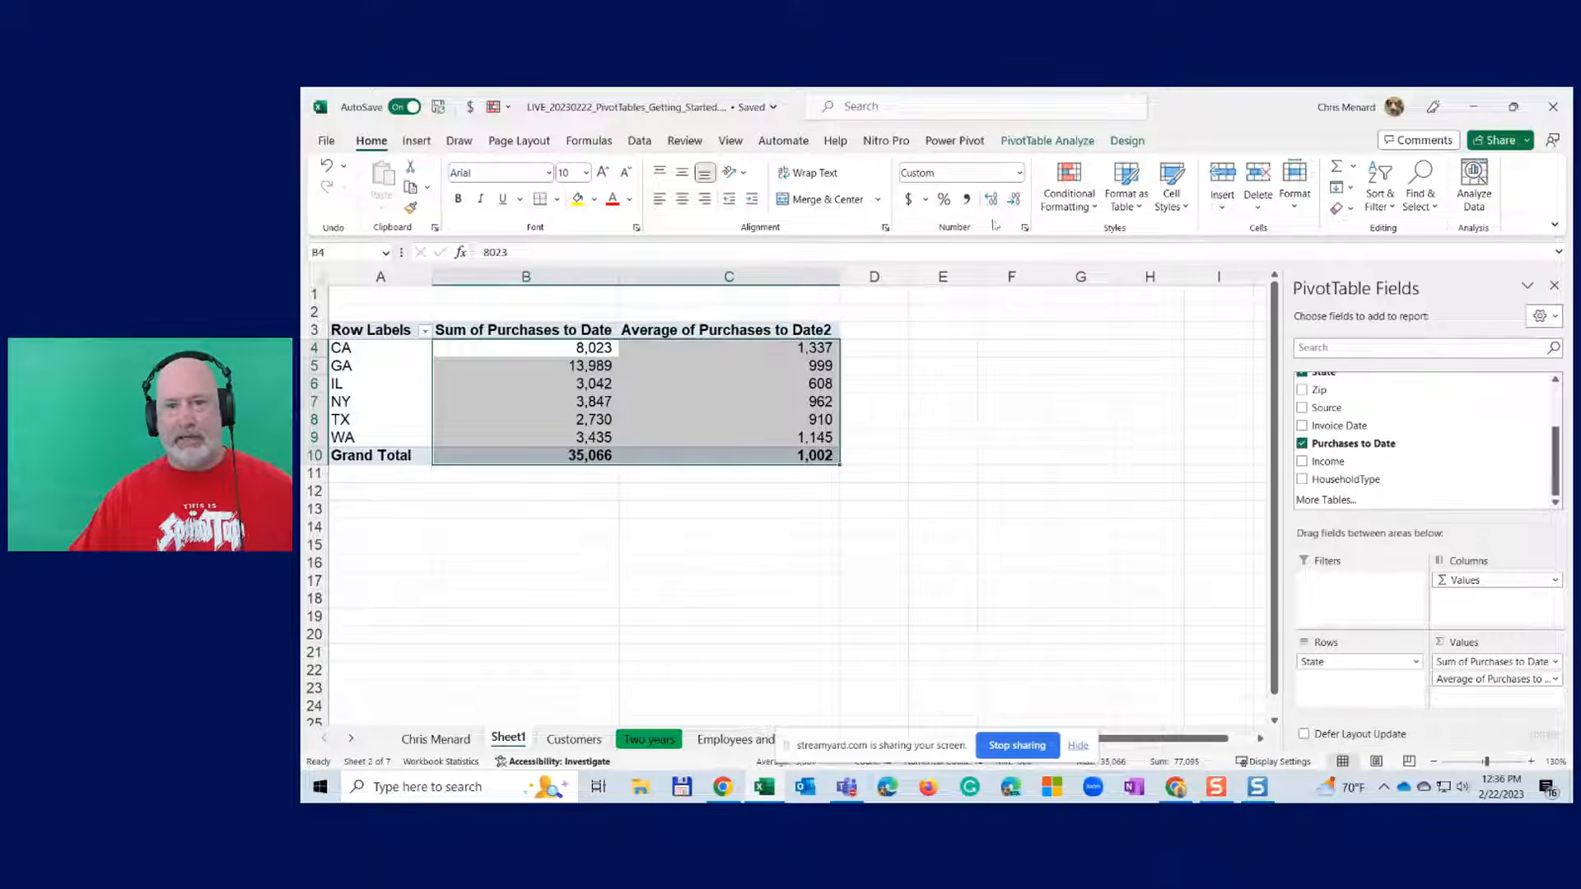
{"action": "left_click", "coordinate": [780, 350]}
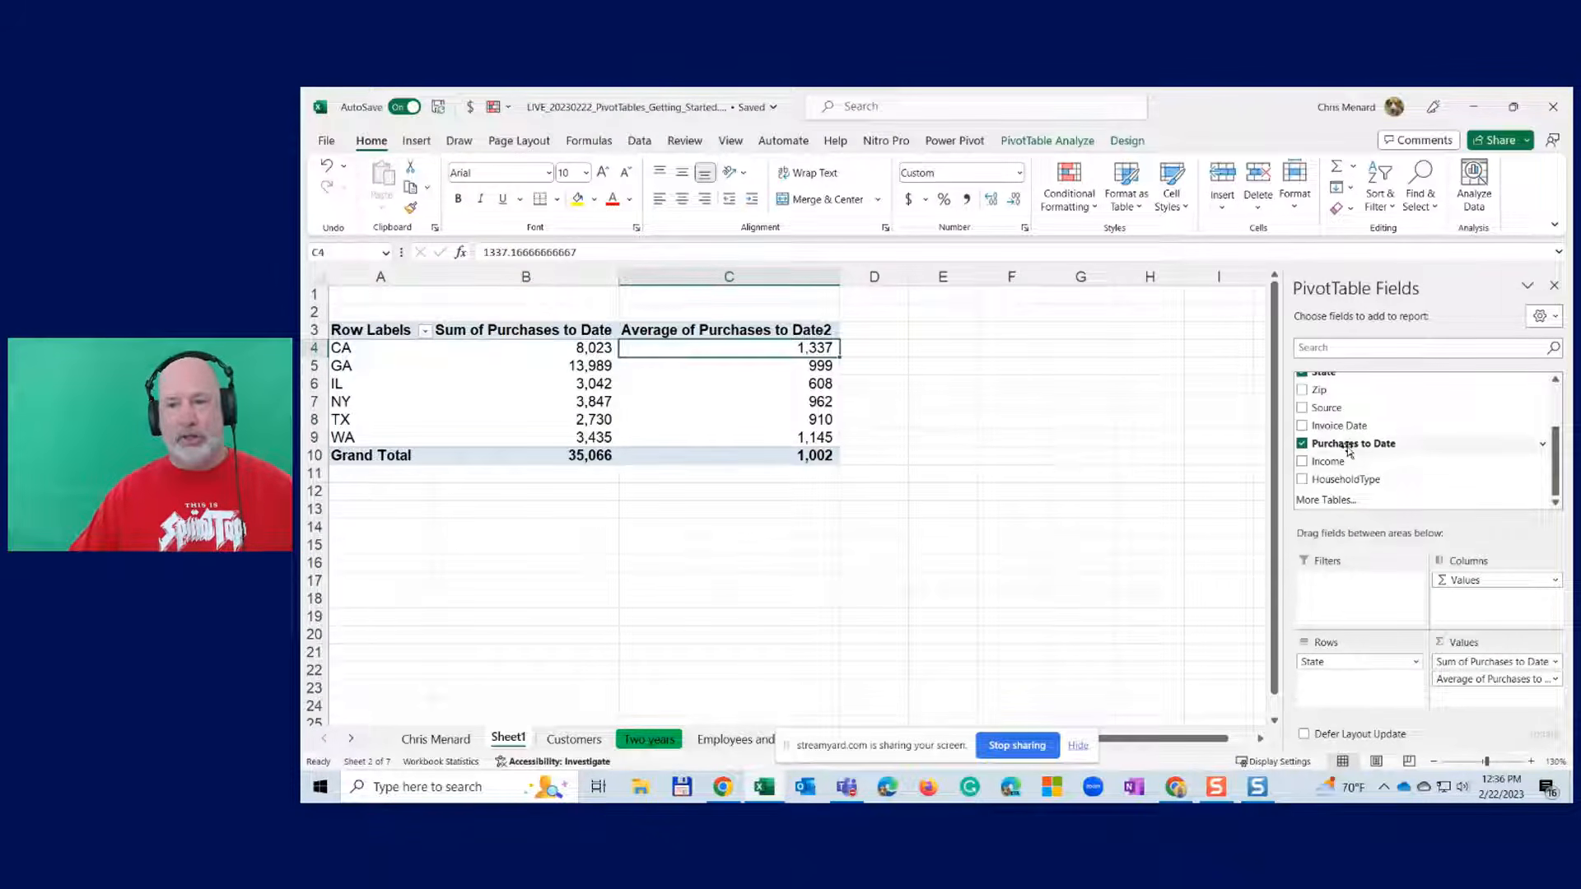
- Add a third Purchases to Date value column summarized as Max
{"action": "left_click_drag", "start_coordinate": [1349, 452], "coordinate": [1493, 710]}
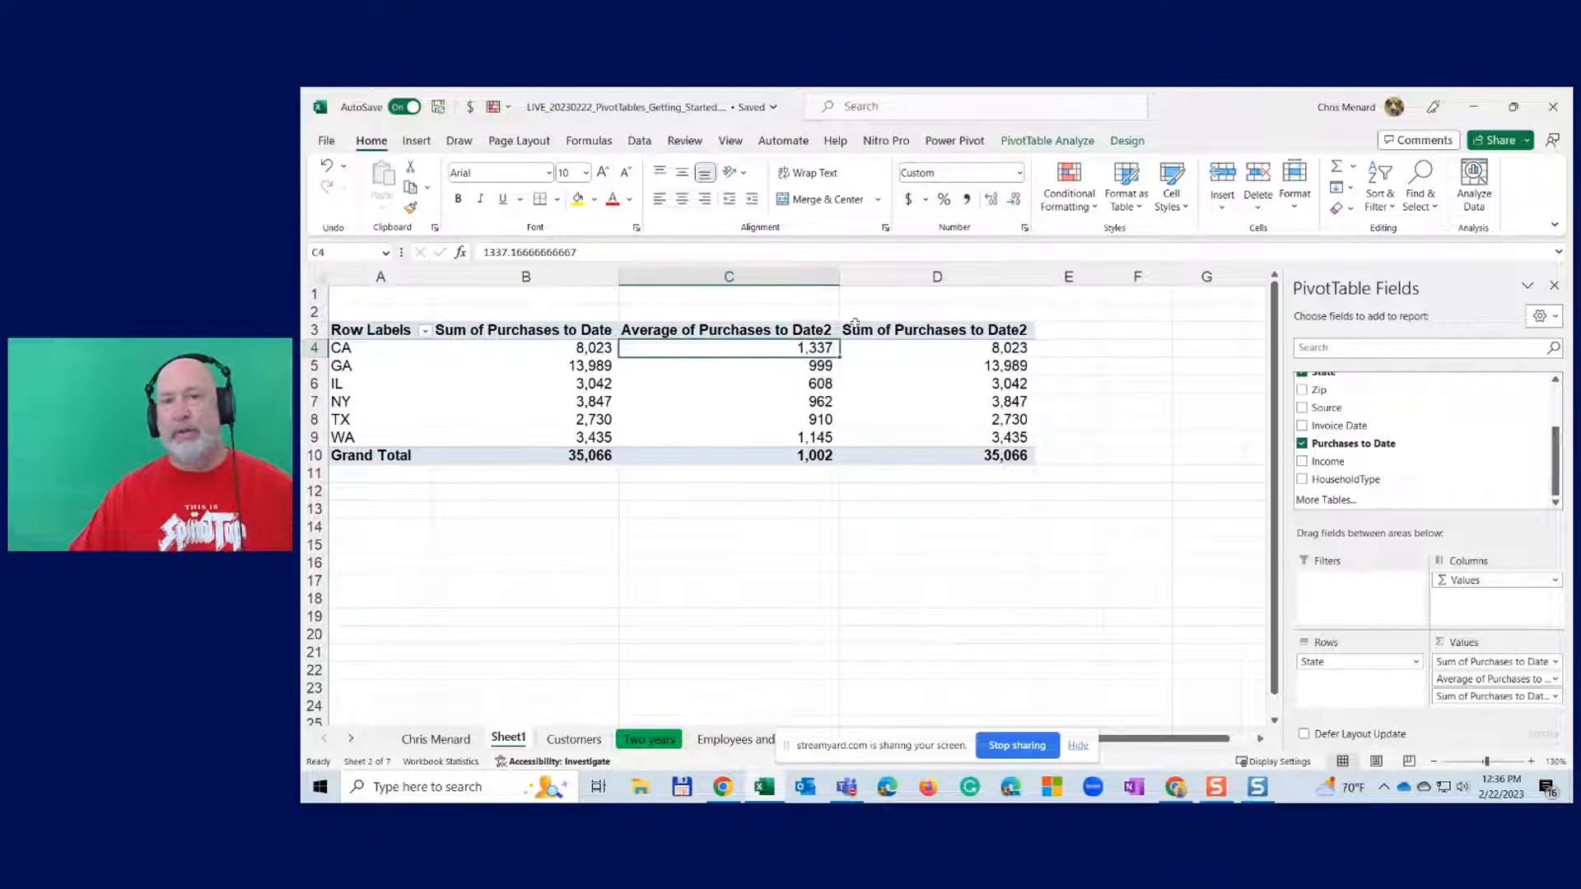
{"action": "double_click", "coordinate": [939, 331]}
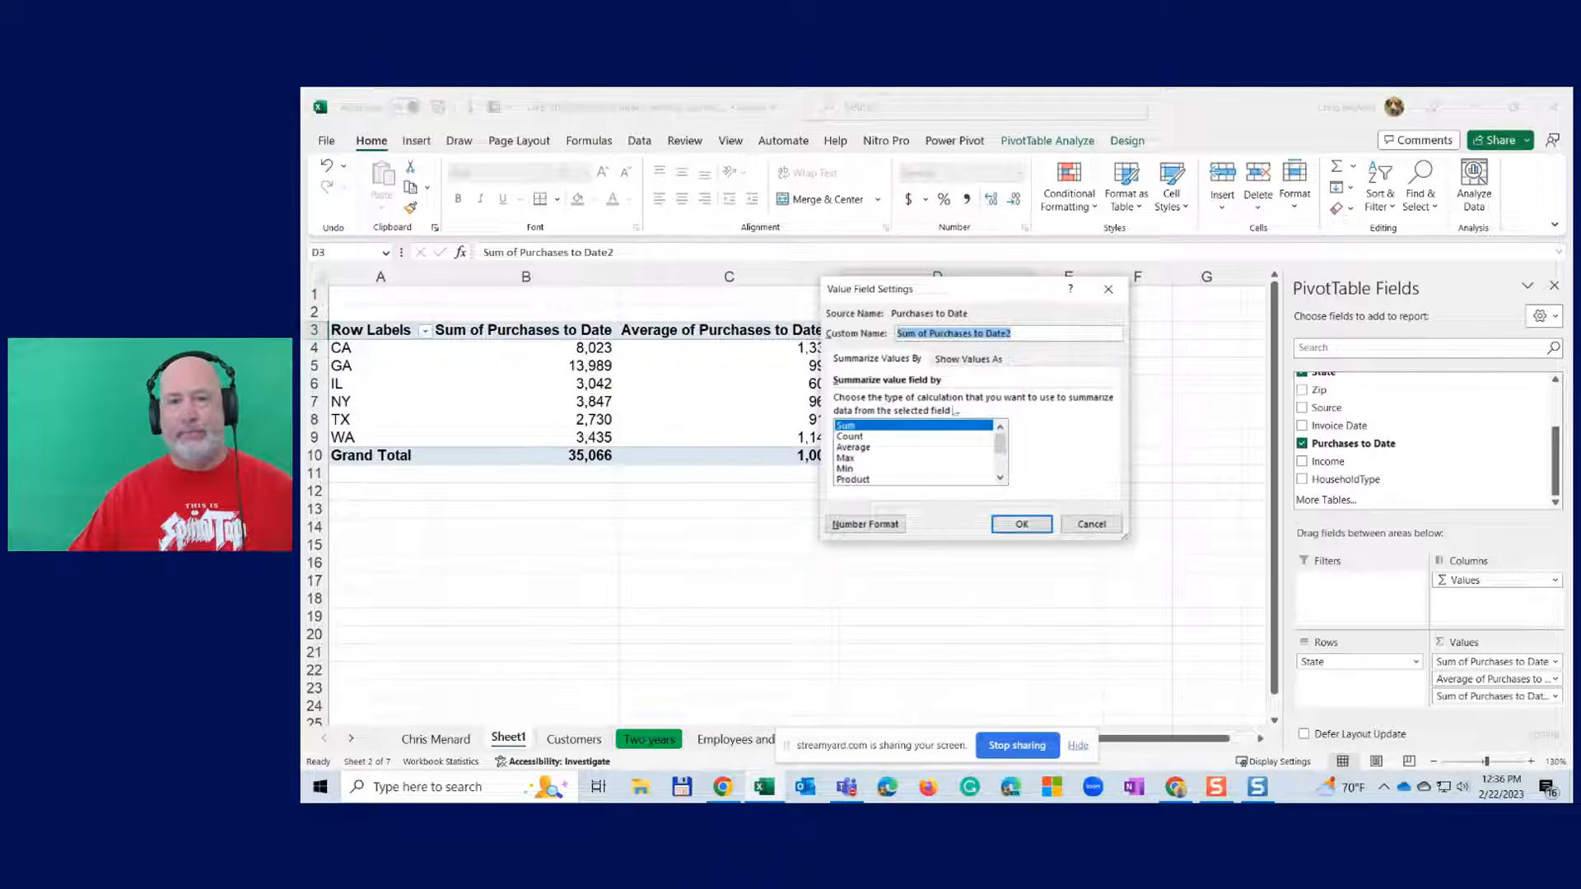
{"action": "left_click", "coordinate": [870, 449]}
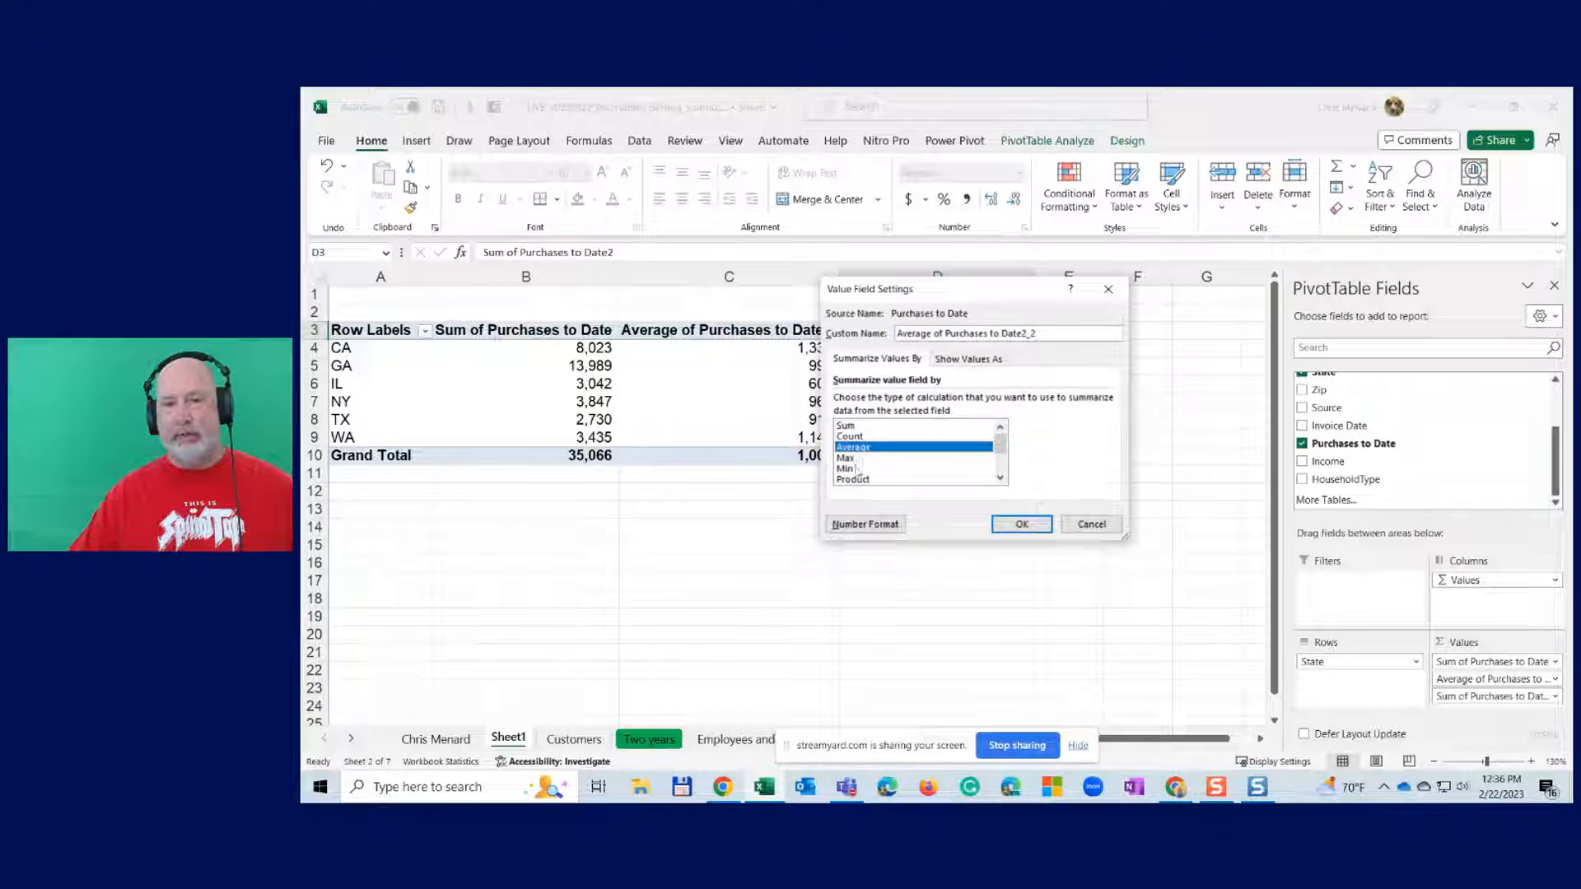
{"action": "left_click", "coordinate": [853, 458]}
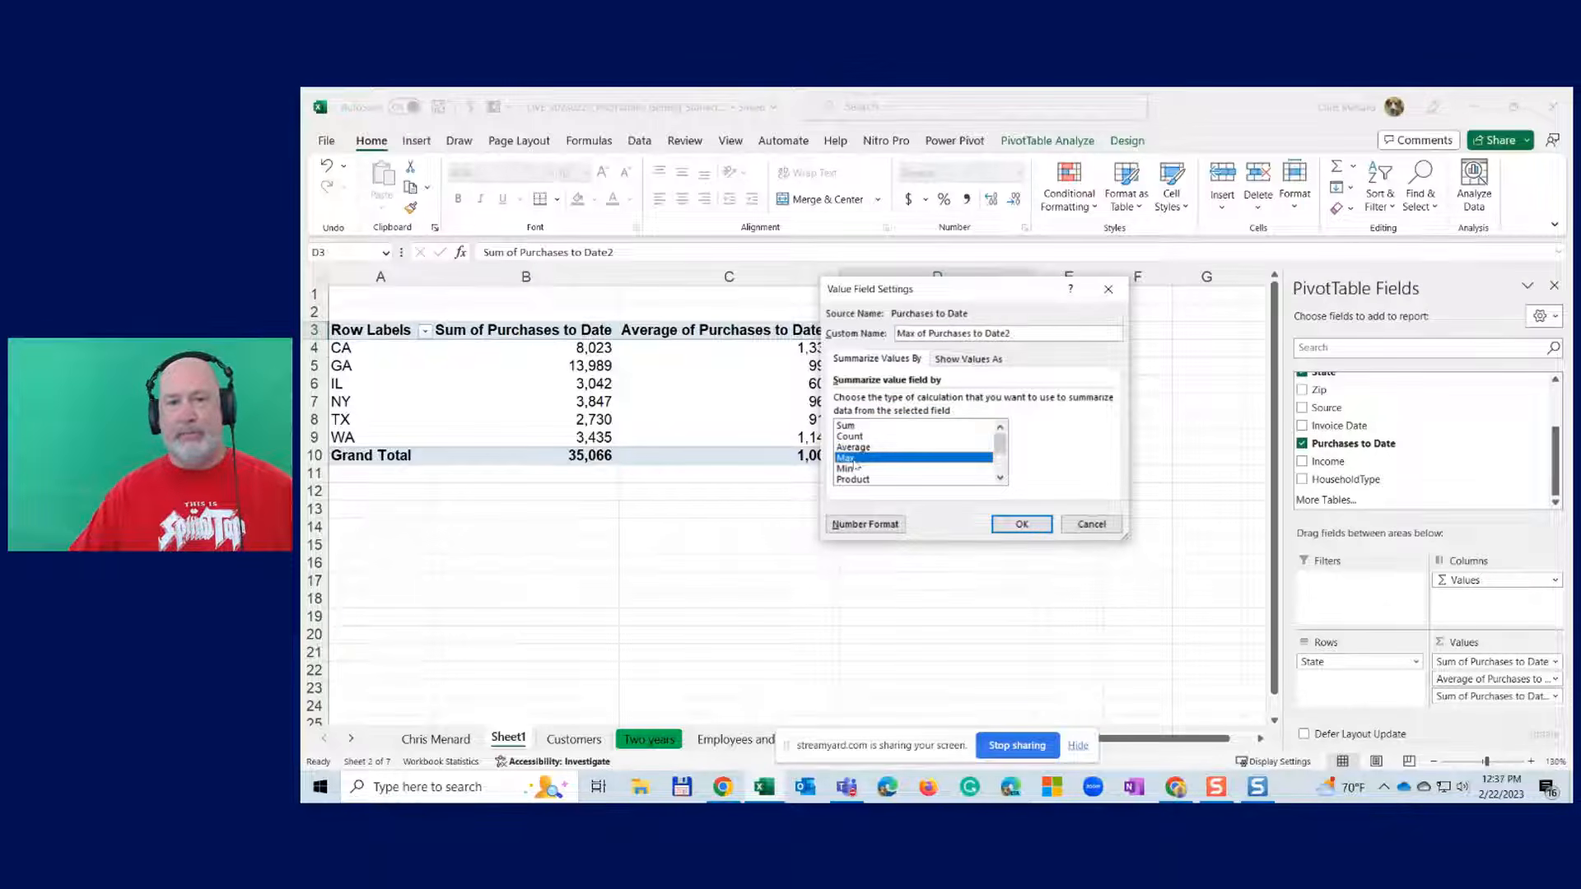
{"action": "left_click", "coordinate": [1029, 524]}
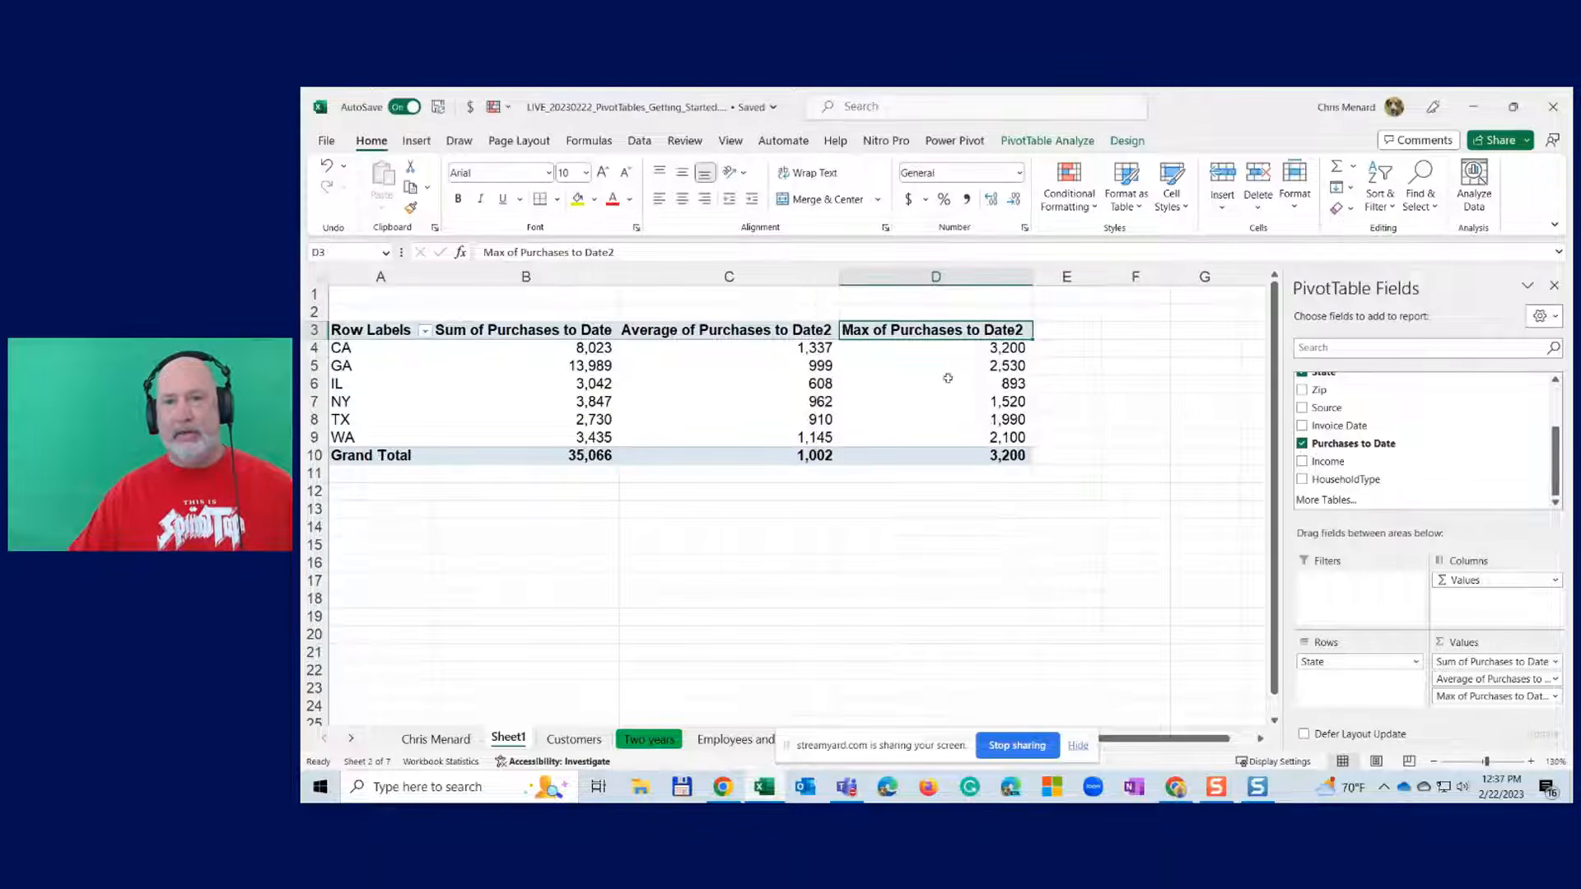
{"action": "left_click", "coordinate": [939, 349]}
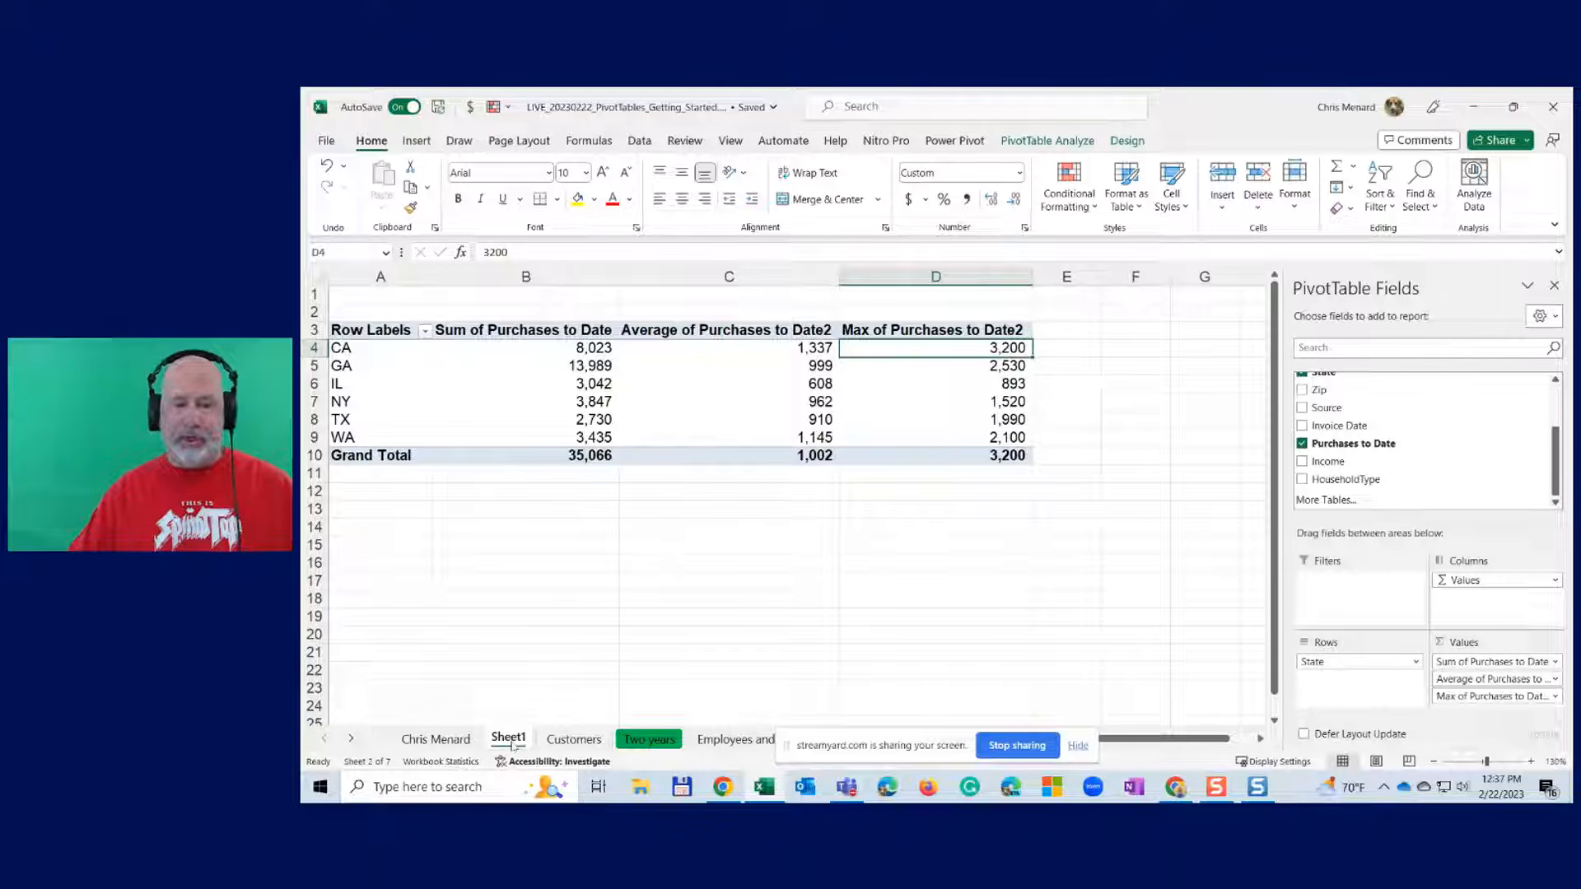
- Rename Sheet1 to PT_States and return to the Customers sheet
{"action": "double_click", "coordinate": [510, 741]}
{"action": "type", "text": "PT"}
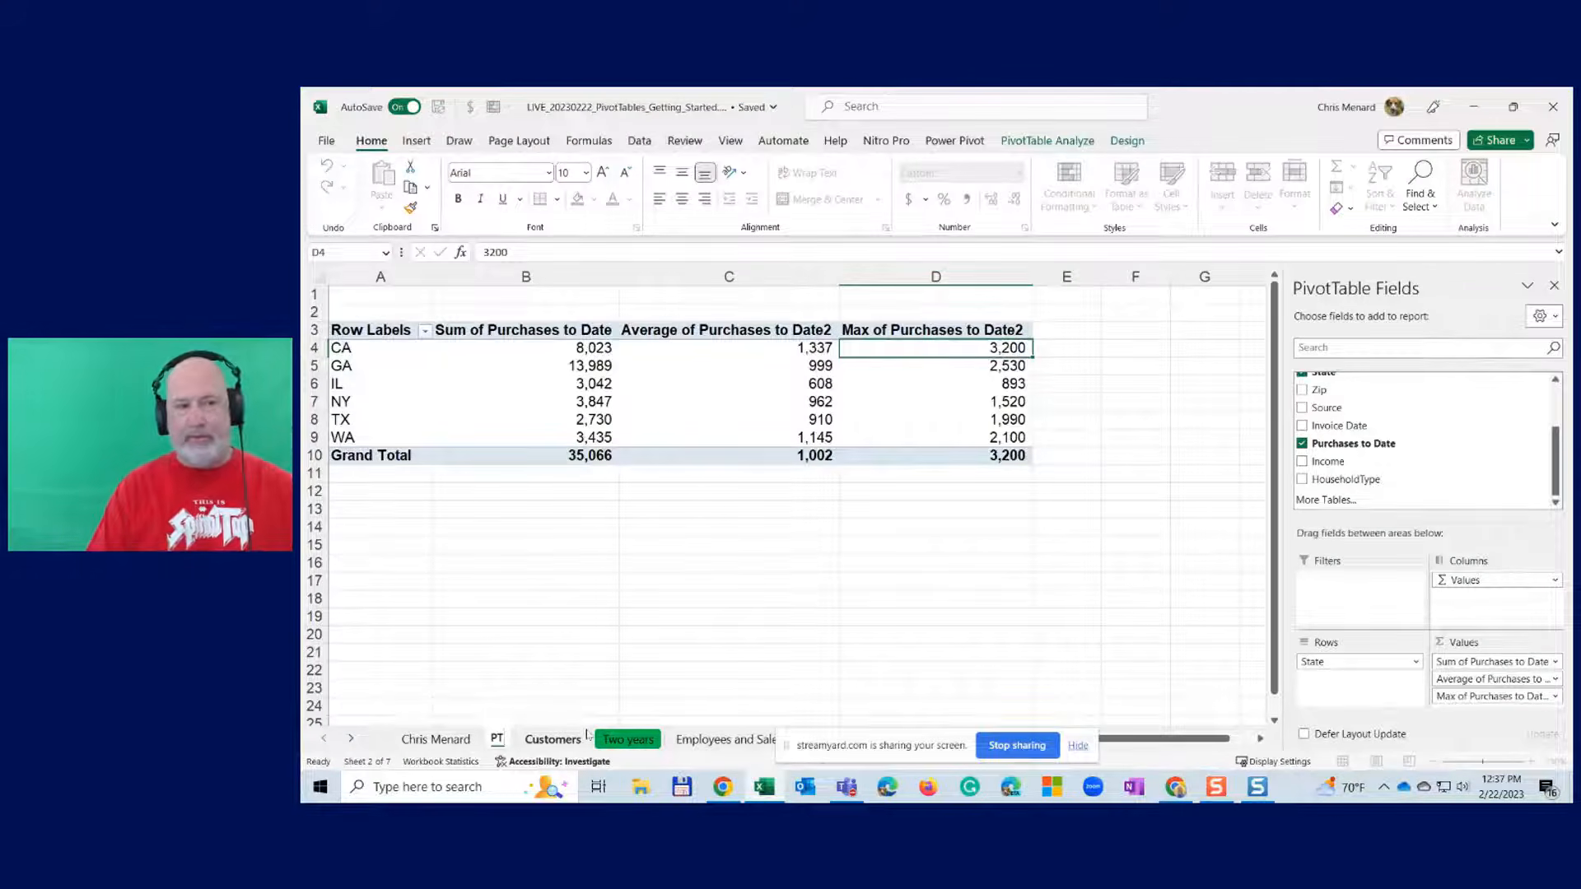
{"action": "type", "text": "_States"}
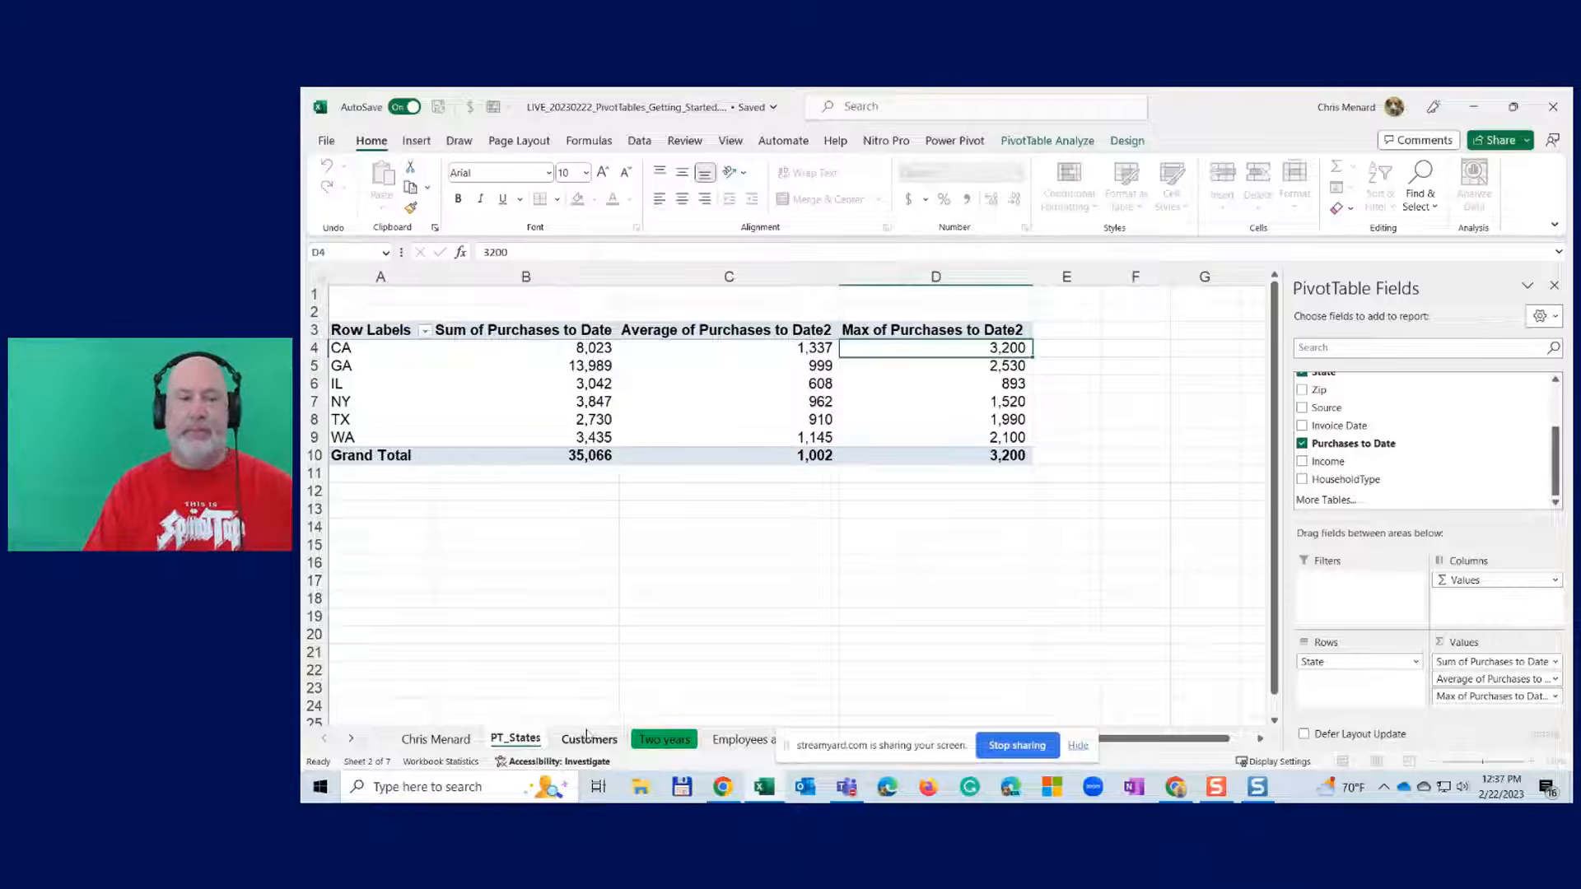
{"action": "key", "text": "BackSpace"}
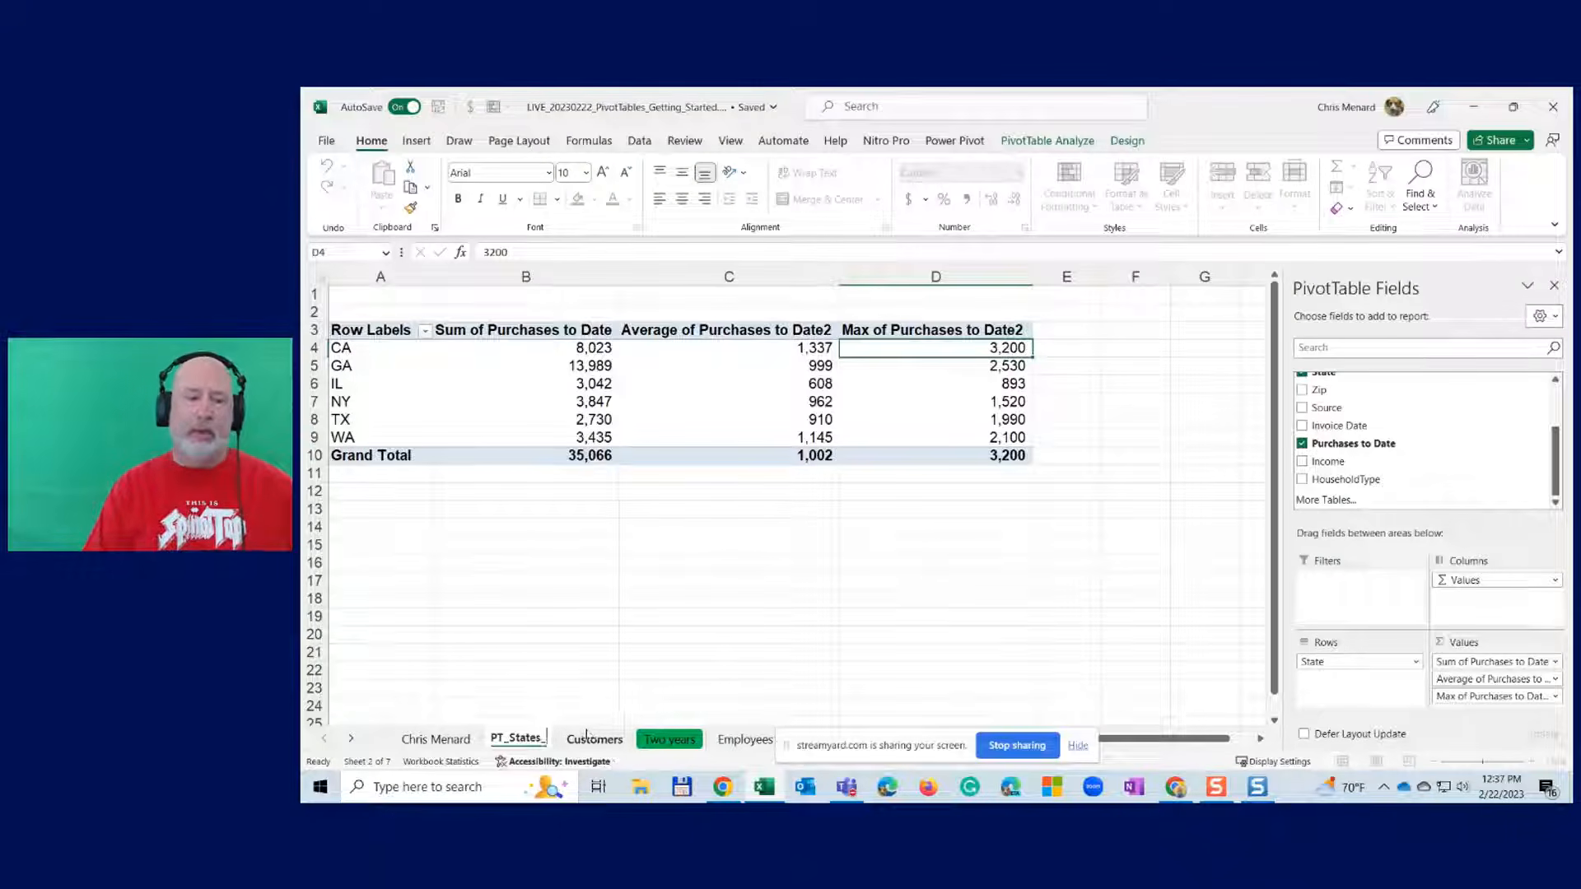
{"action": "type", "text": "s"}
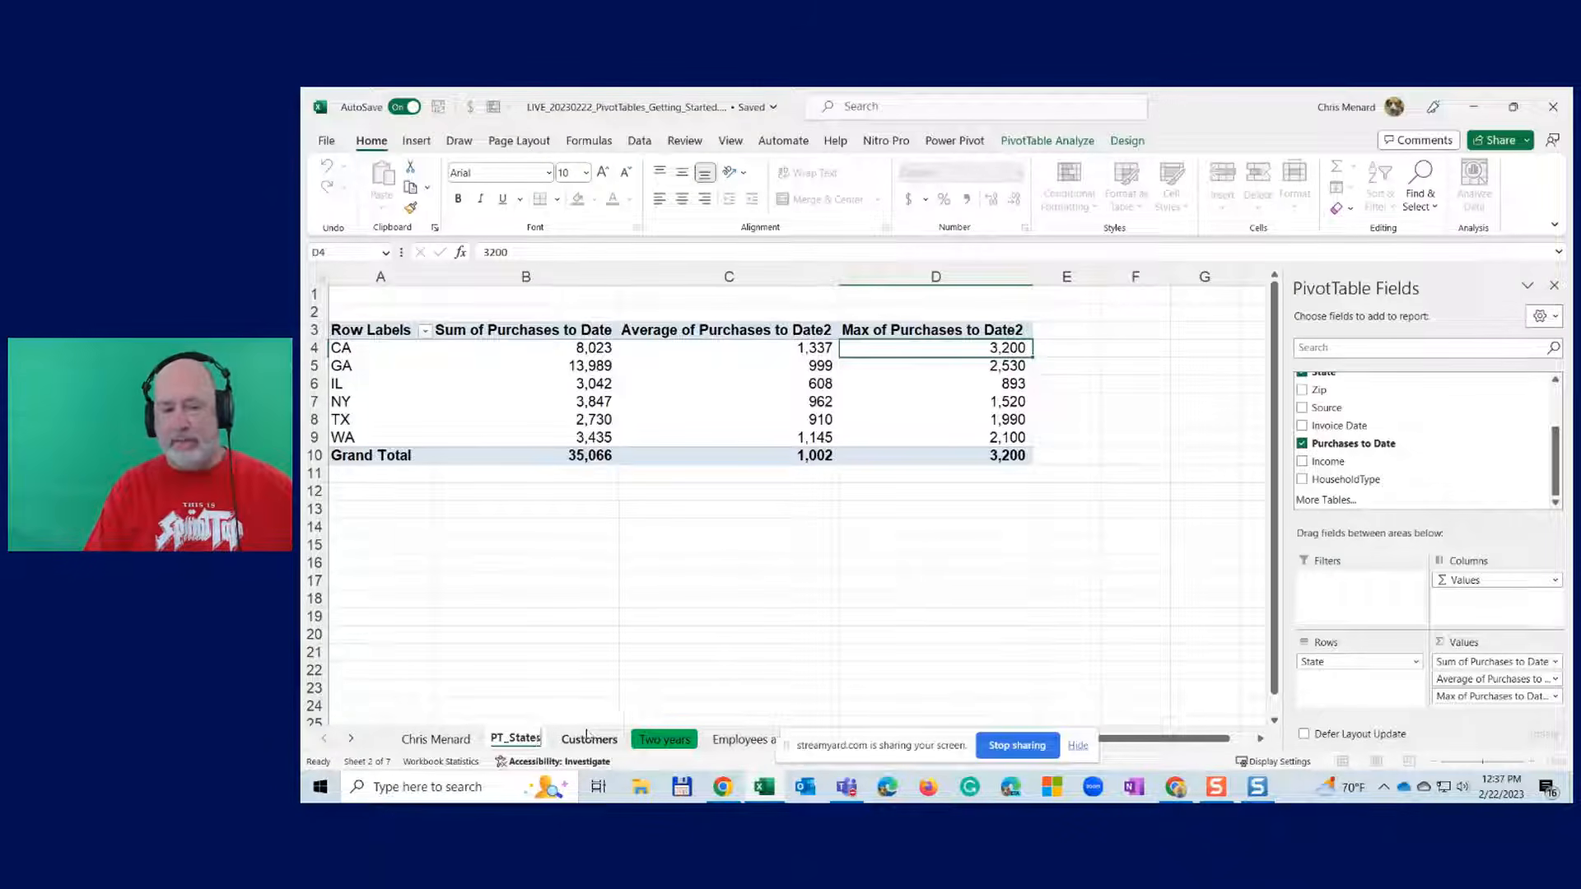
{"action": "key", "text": "Return"}
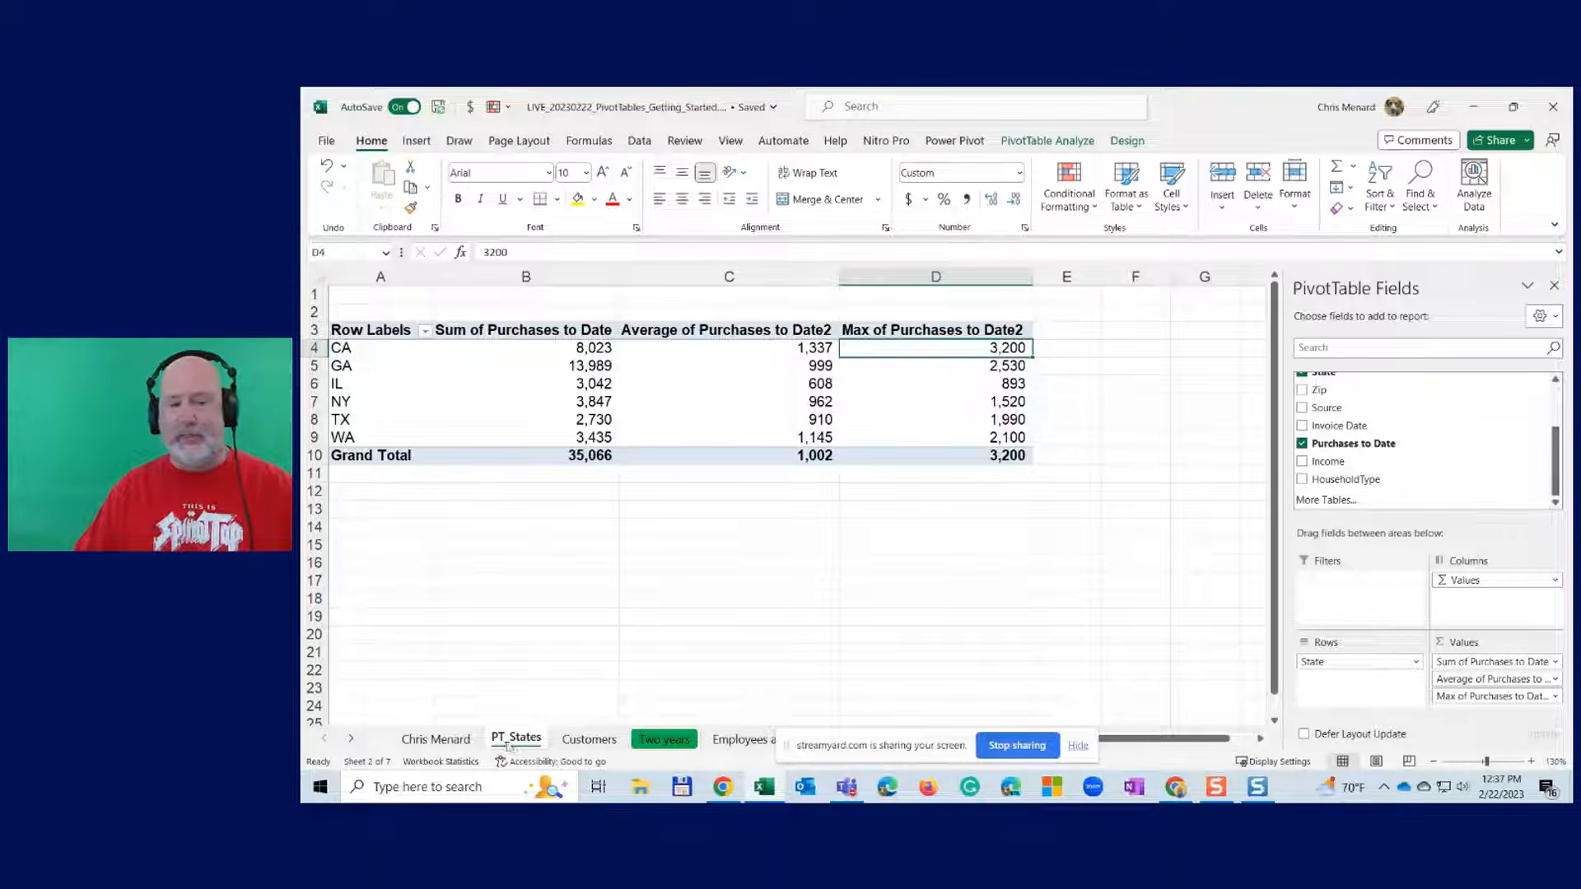
{"action": "left_click", "coordinate": [602, 740]}
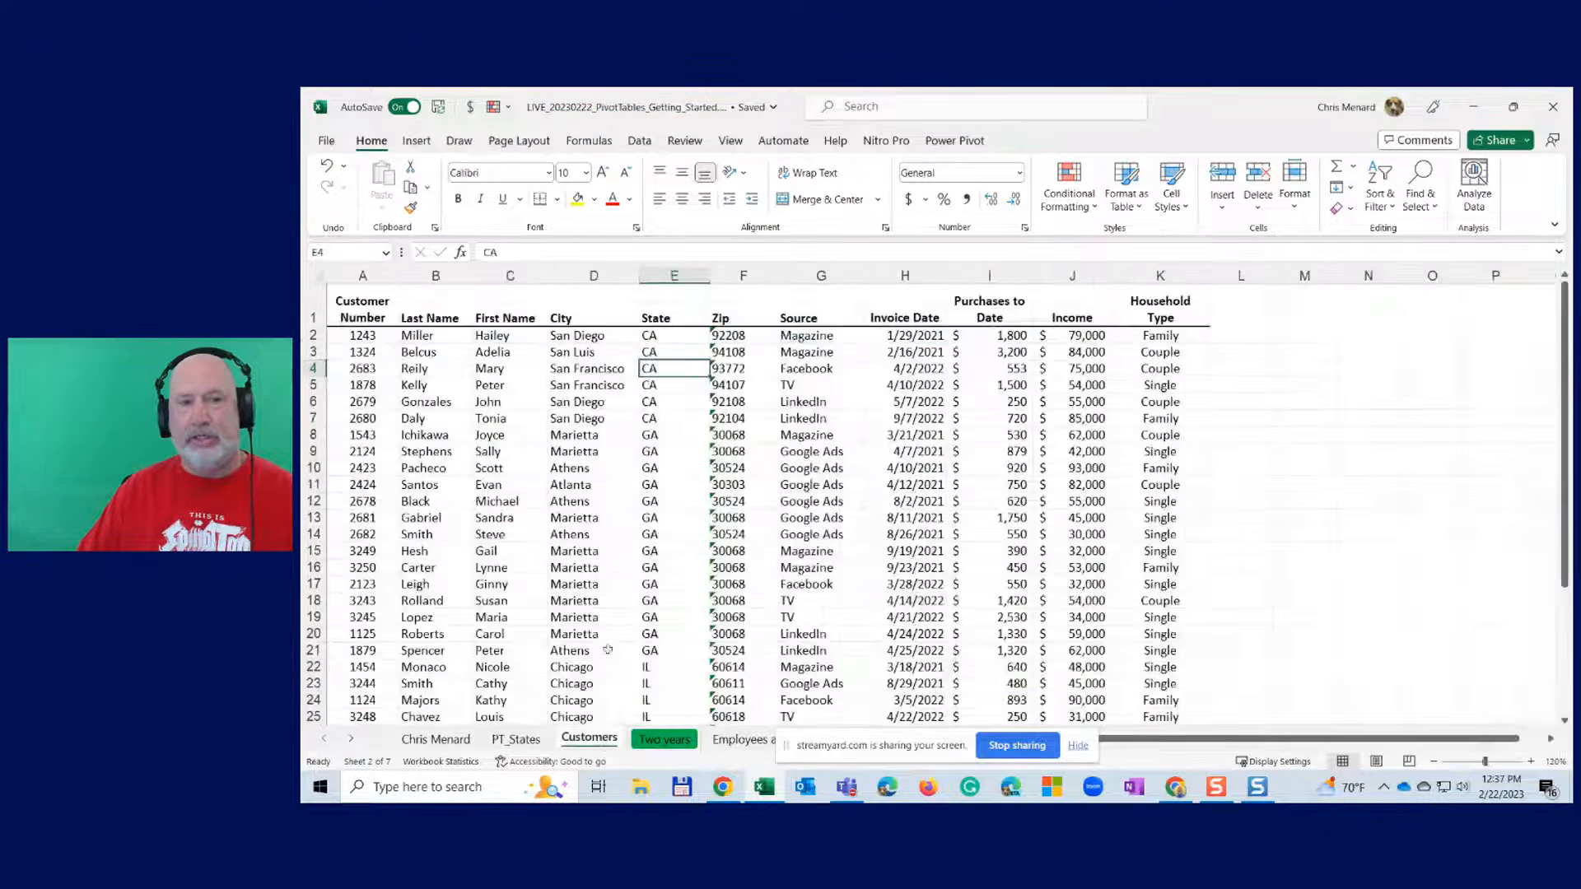
{"action": "left_click", "coordinate": [665, 351]}
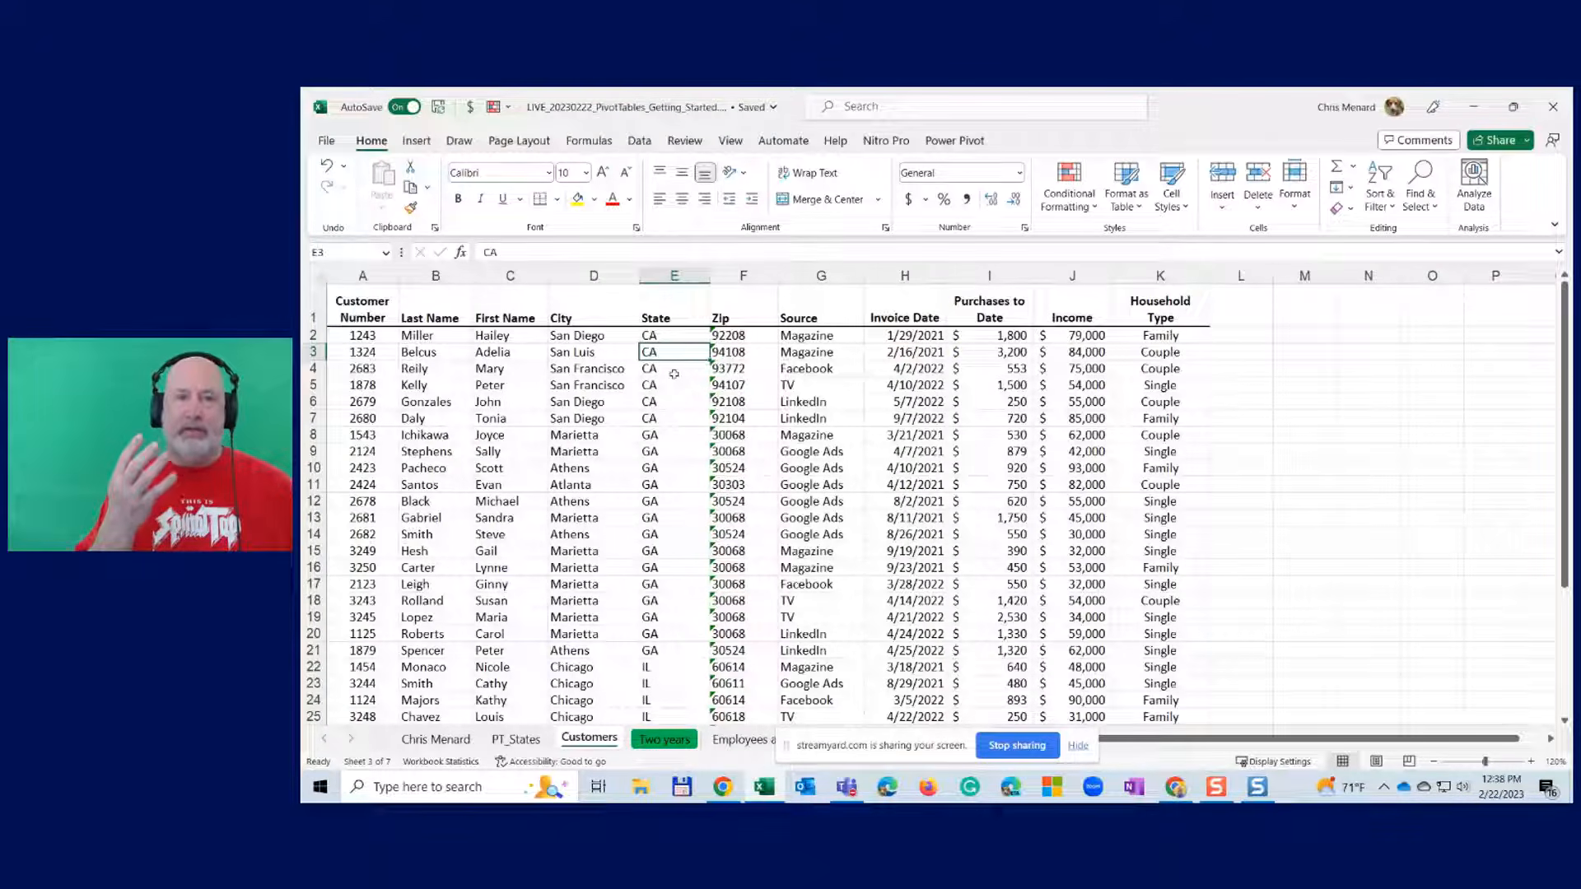
- Create a second PivotTable from Customers!$A$1:$K$36 on a new worksheet
{"action": "left_click", "coordinate": [425, 143]}
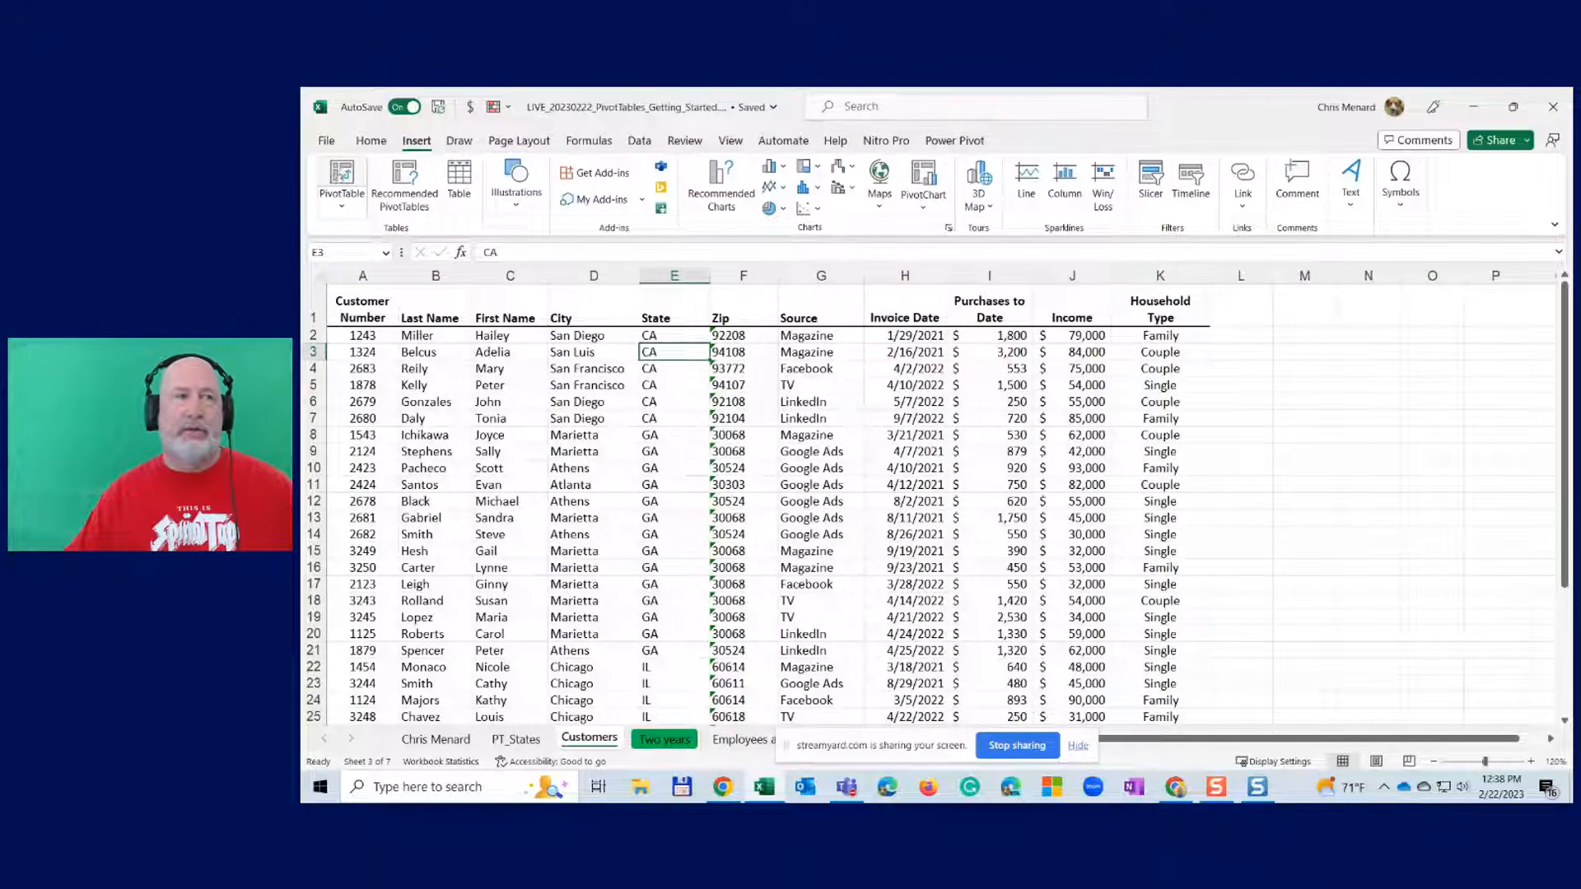
{"action": "left_click", "coordinate": [341, 174]}
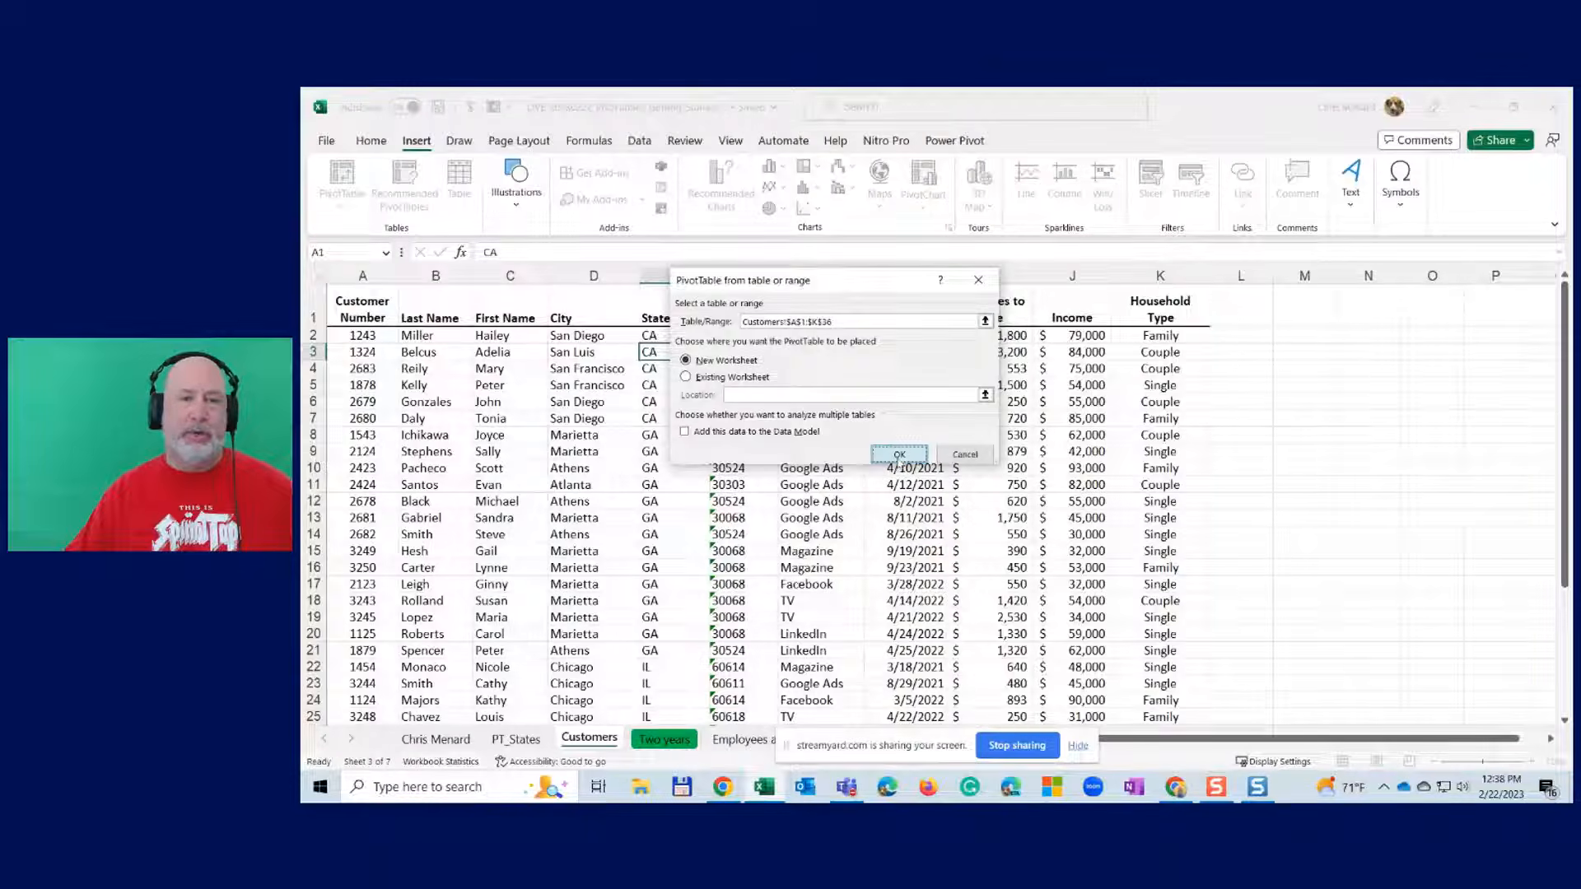
{"action": "left_click", "coordinate": [899, 455]}
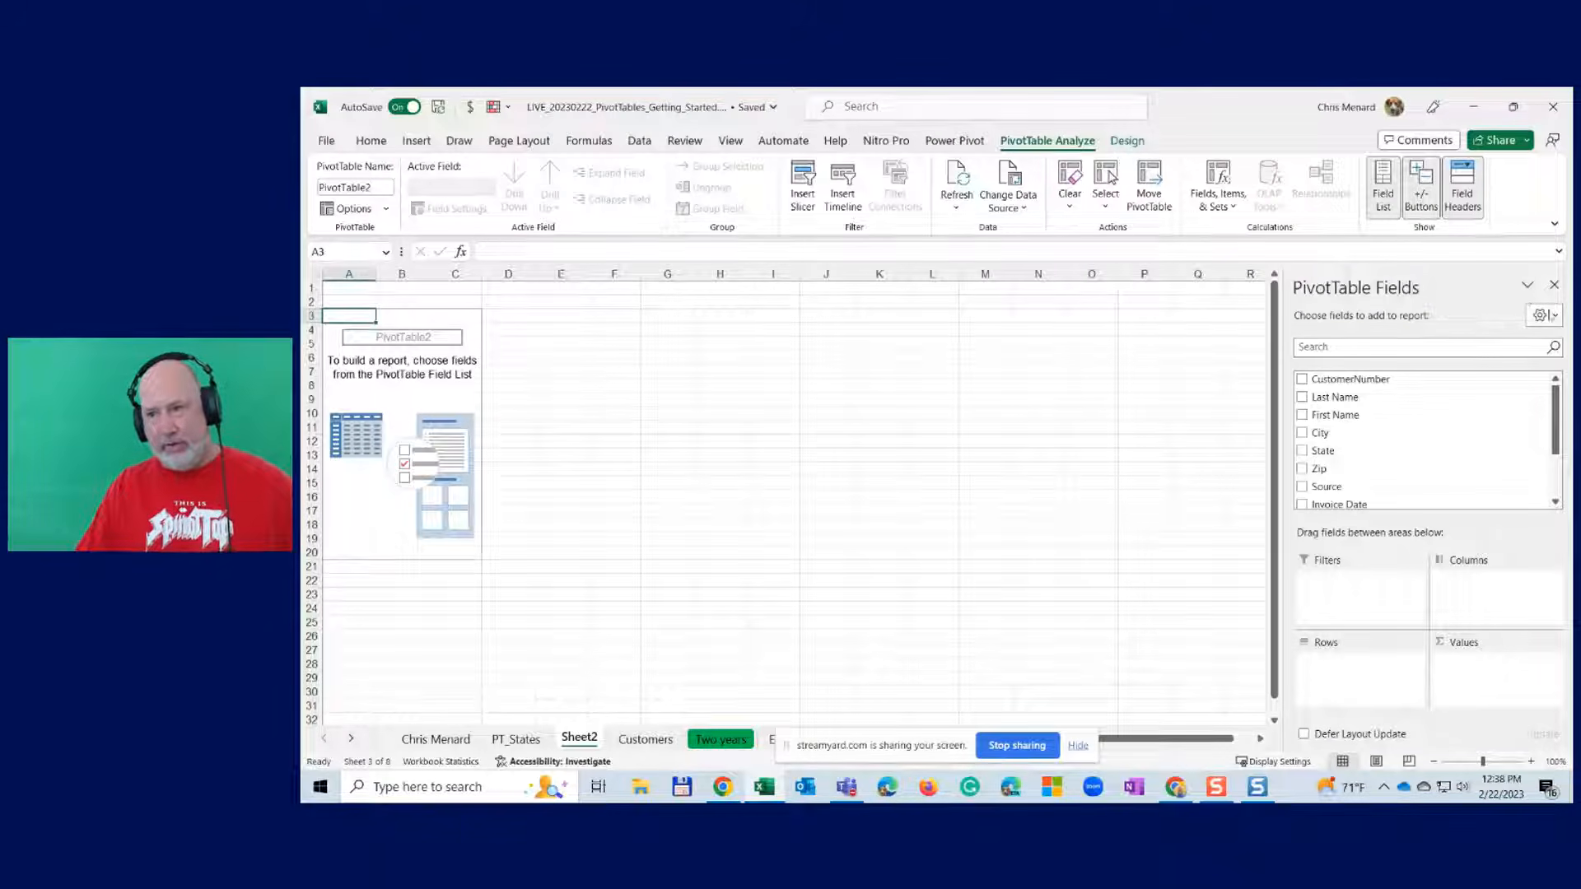
- Set the field list to Fields Section and Areas Section Side-By-Side and widen the pane
{"action": "left_click", "coordinate": [1556, 318]}
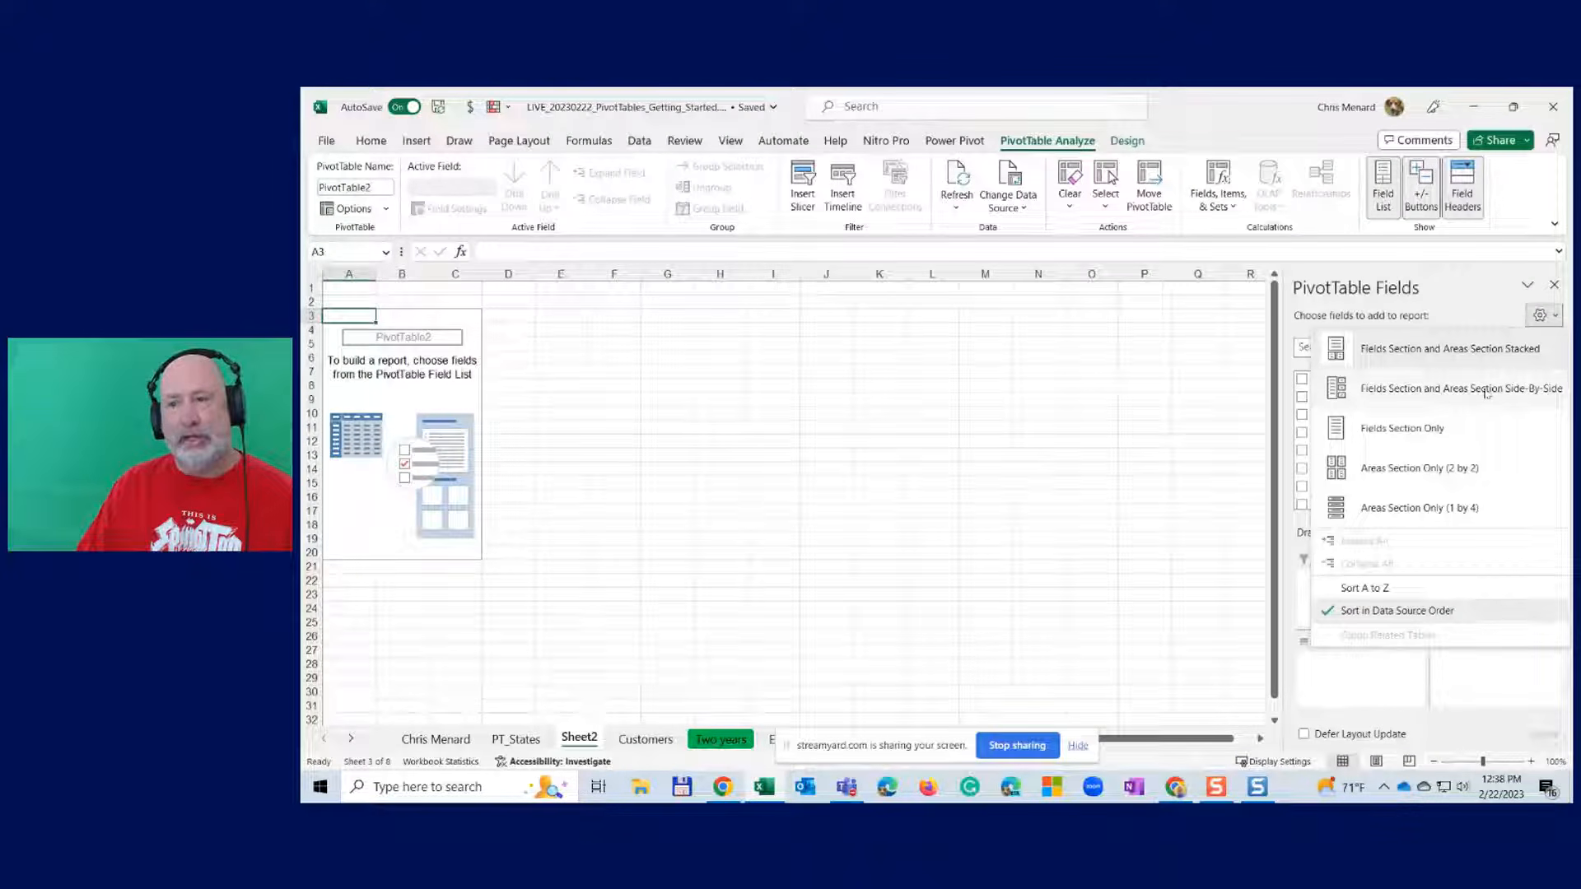
{"action": "left_click", "coordinate": [1433, 393]}
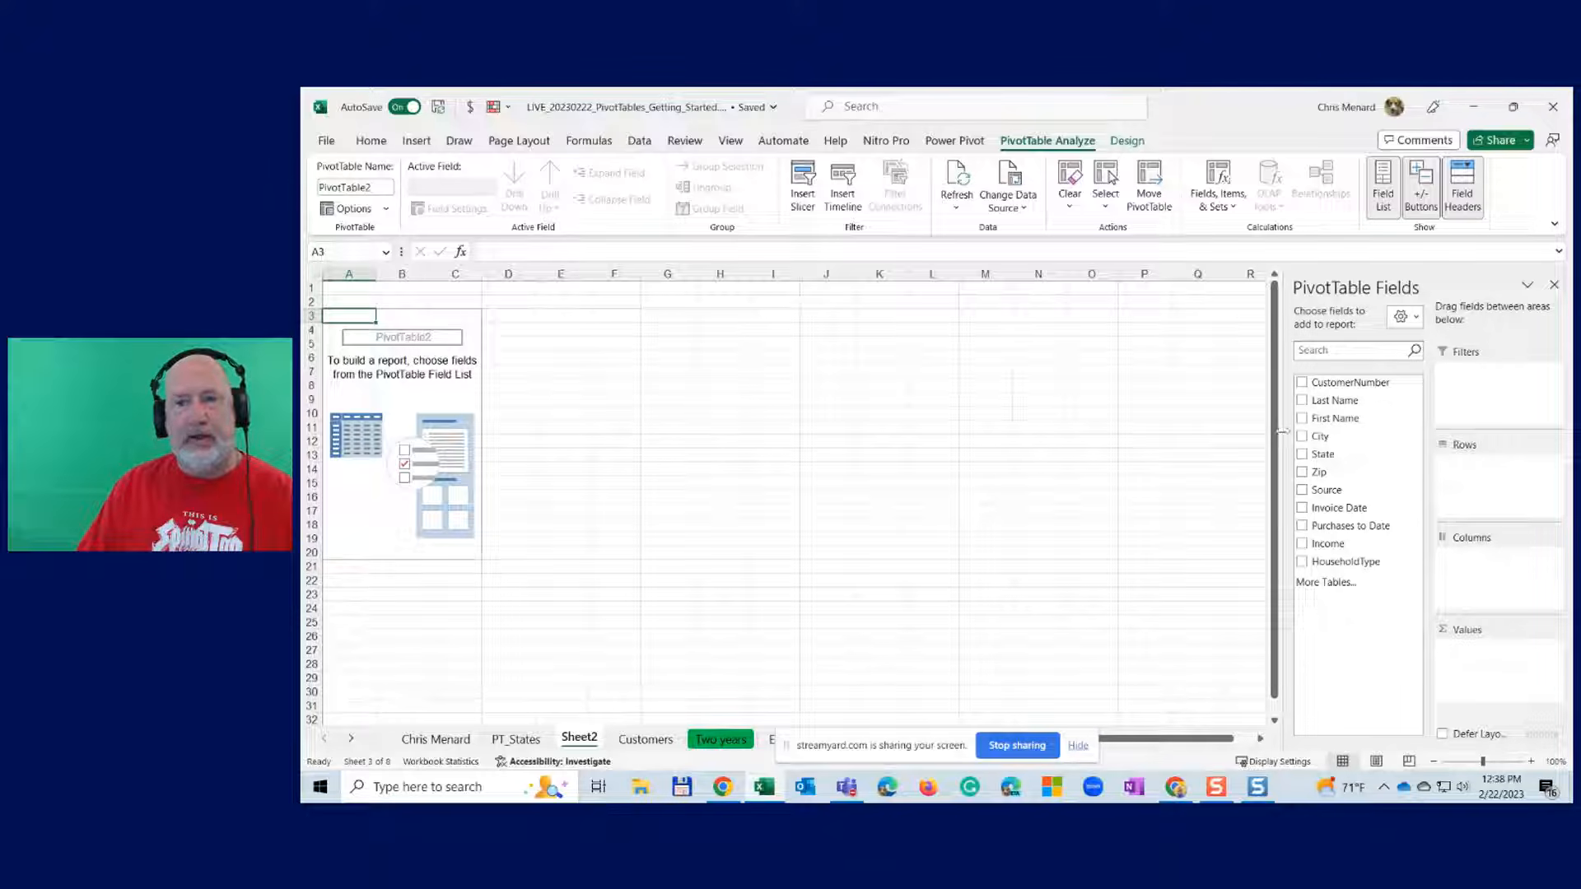
{"action": "left_click_drag", "start_coordinate": [1284, 436], "coordinate": [1072, 429]}
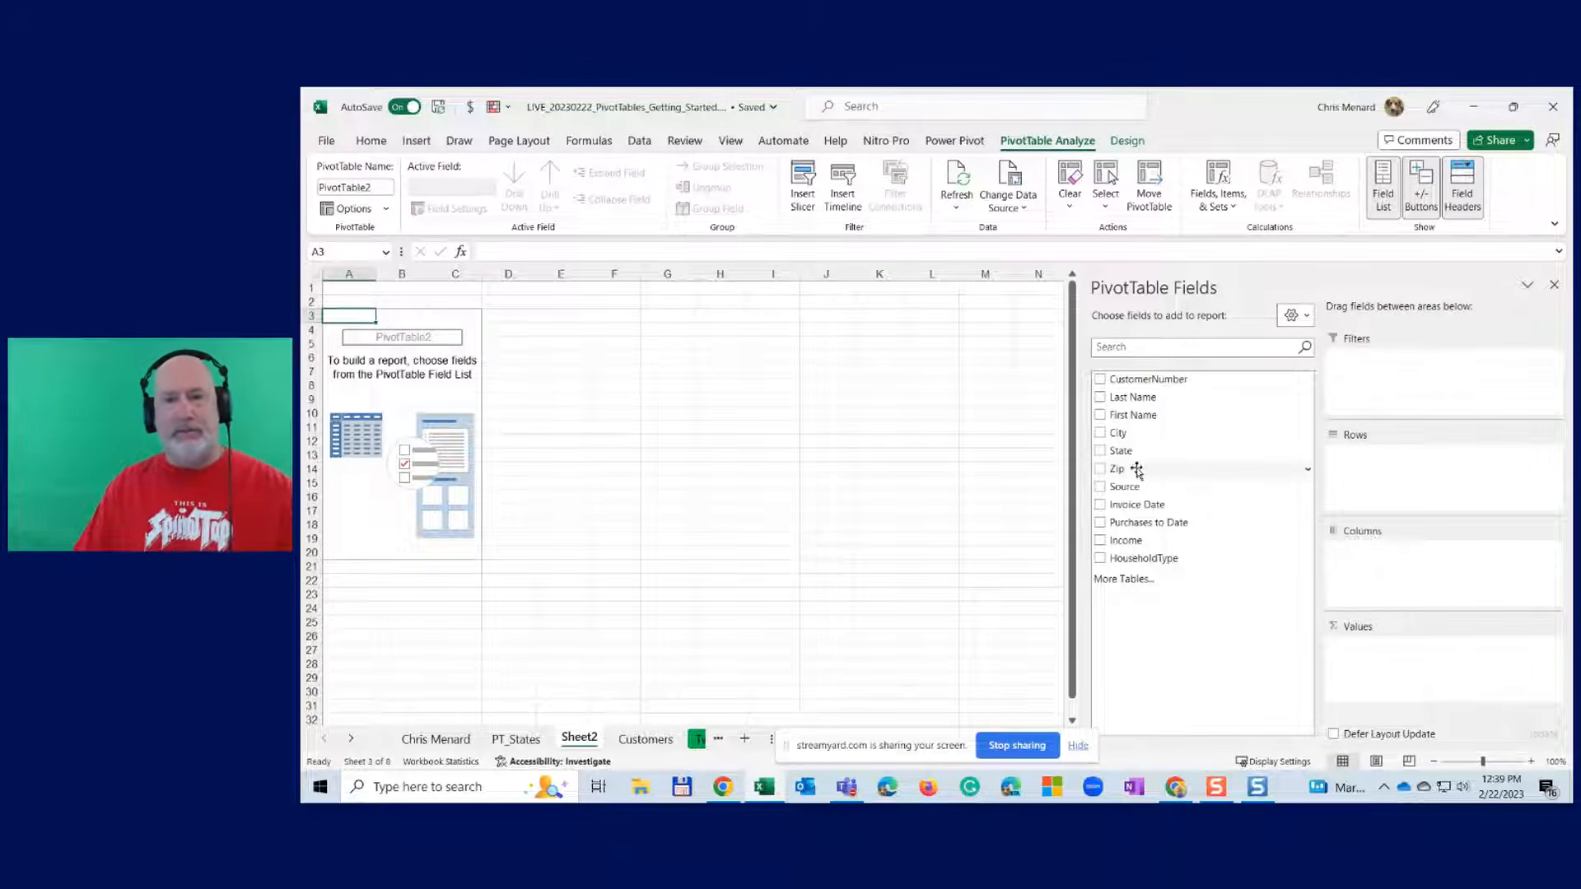
- Add State, City and Source as nested rows and sum Purchases to Date, zoomed to 120%
{"action": "left_click", "coordinate": [1101, 452]}
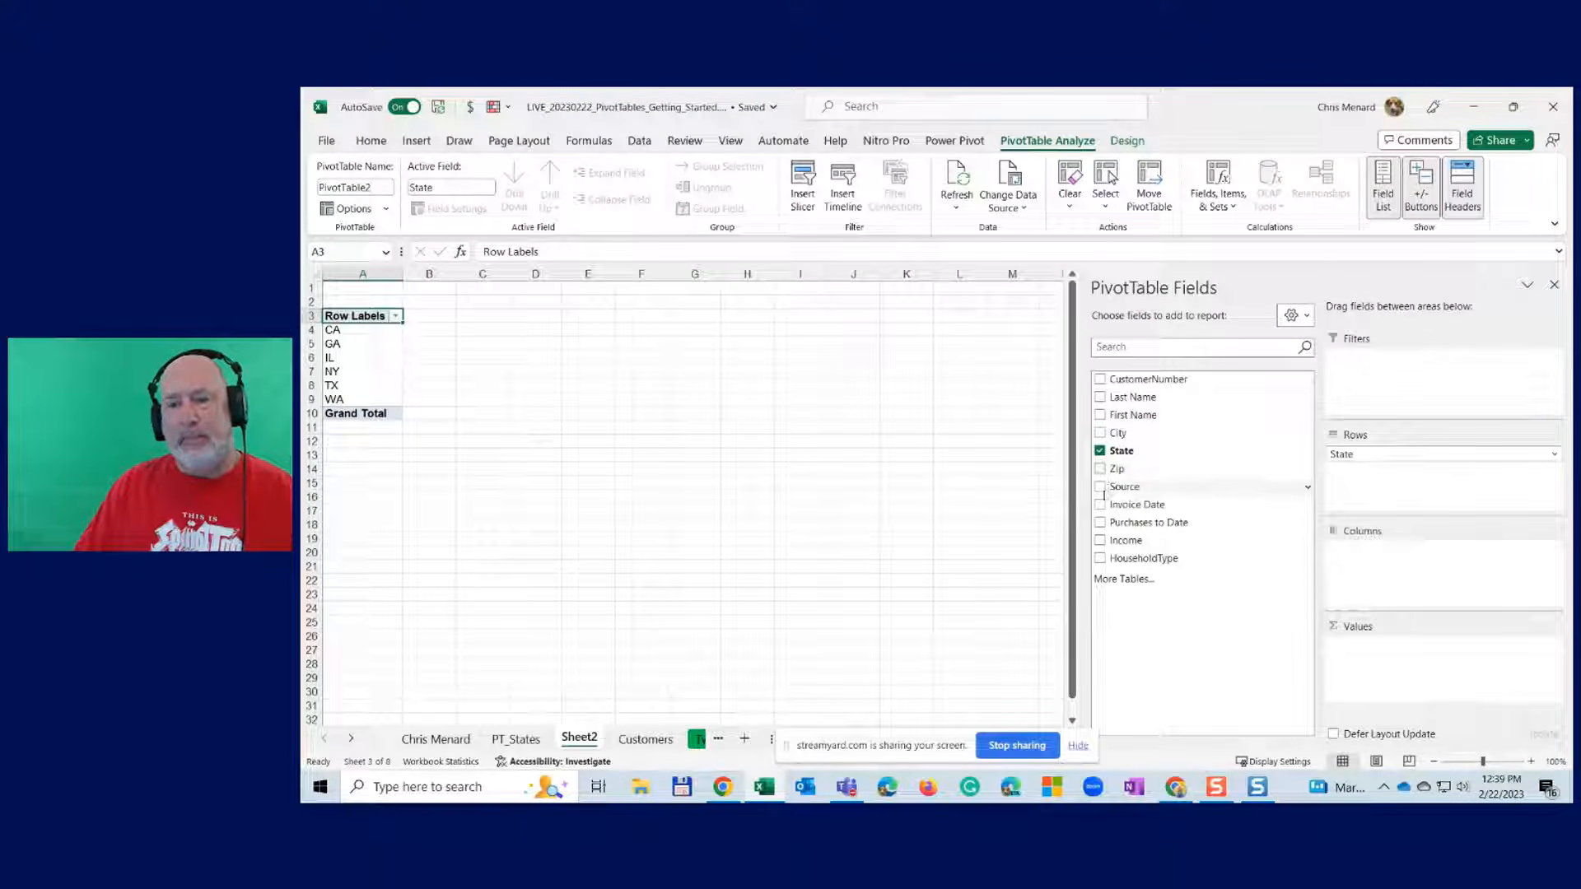
{"action": "left_click", "coordinate": [1100, 524]}
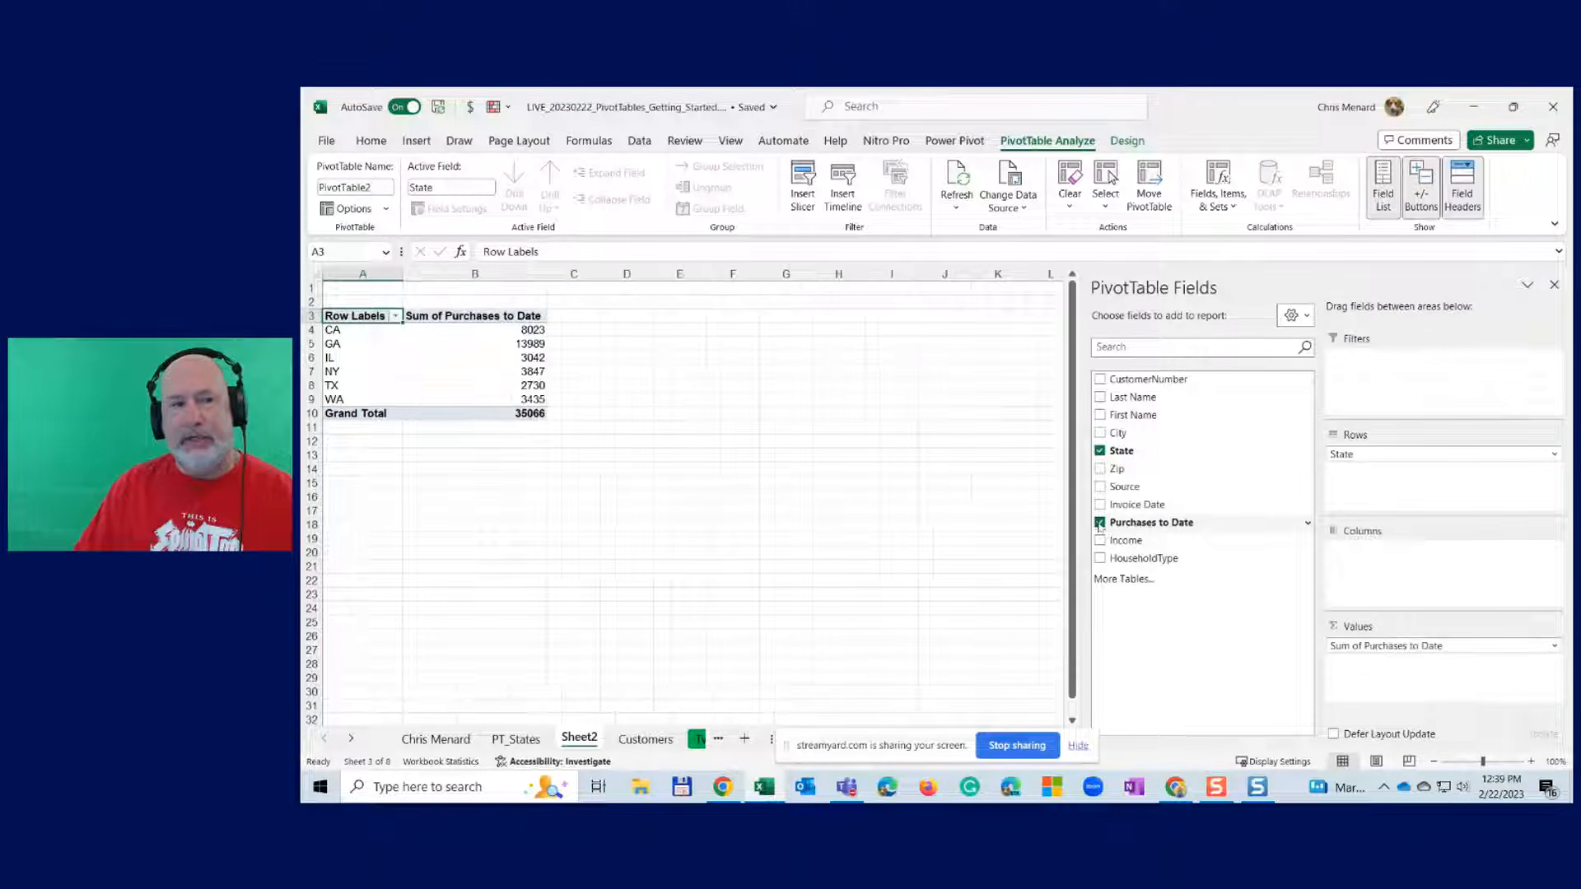
{"action": "left_click", "coordinate": [1529, 761]}
{"action": "left_click", "coordinate": [1529, 761]}
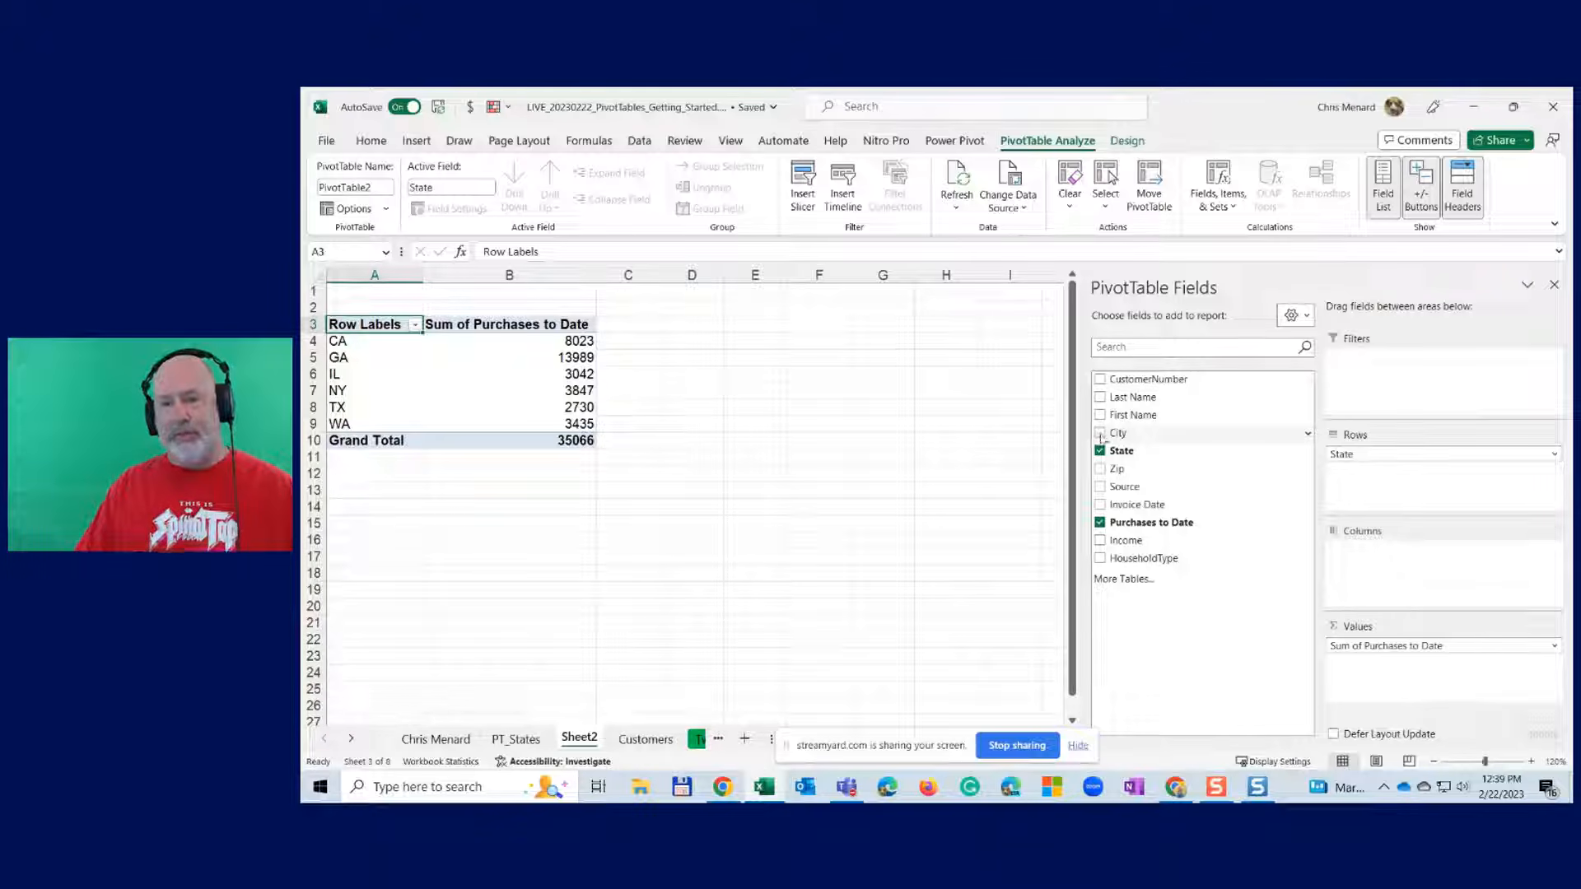
{"action": "mouse_move", "coordinate": [1101, 436]}
{"action": "left_mouse_down"}
{"action": "mouse_move", "coordinate": [1113, 458]}
{"action": "mouse_move", "coordinate": [1362, 469]}
{"action": "mouse_move", "coordinate": [1153, 467]}
{"action": "mouse_move", "coordinate": [1123, 444]}
{"action": "left_mouse_up"}
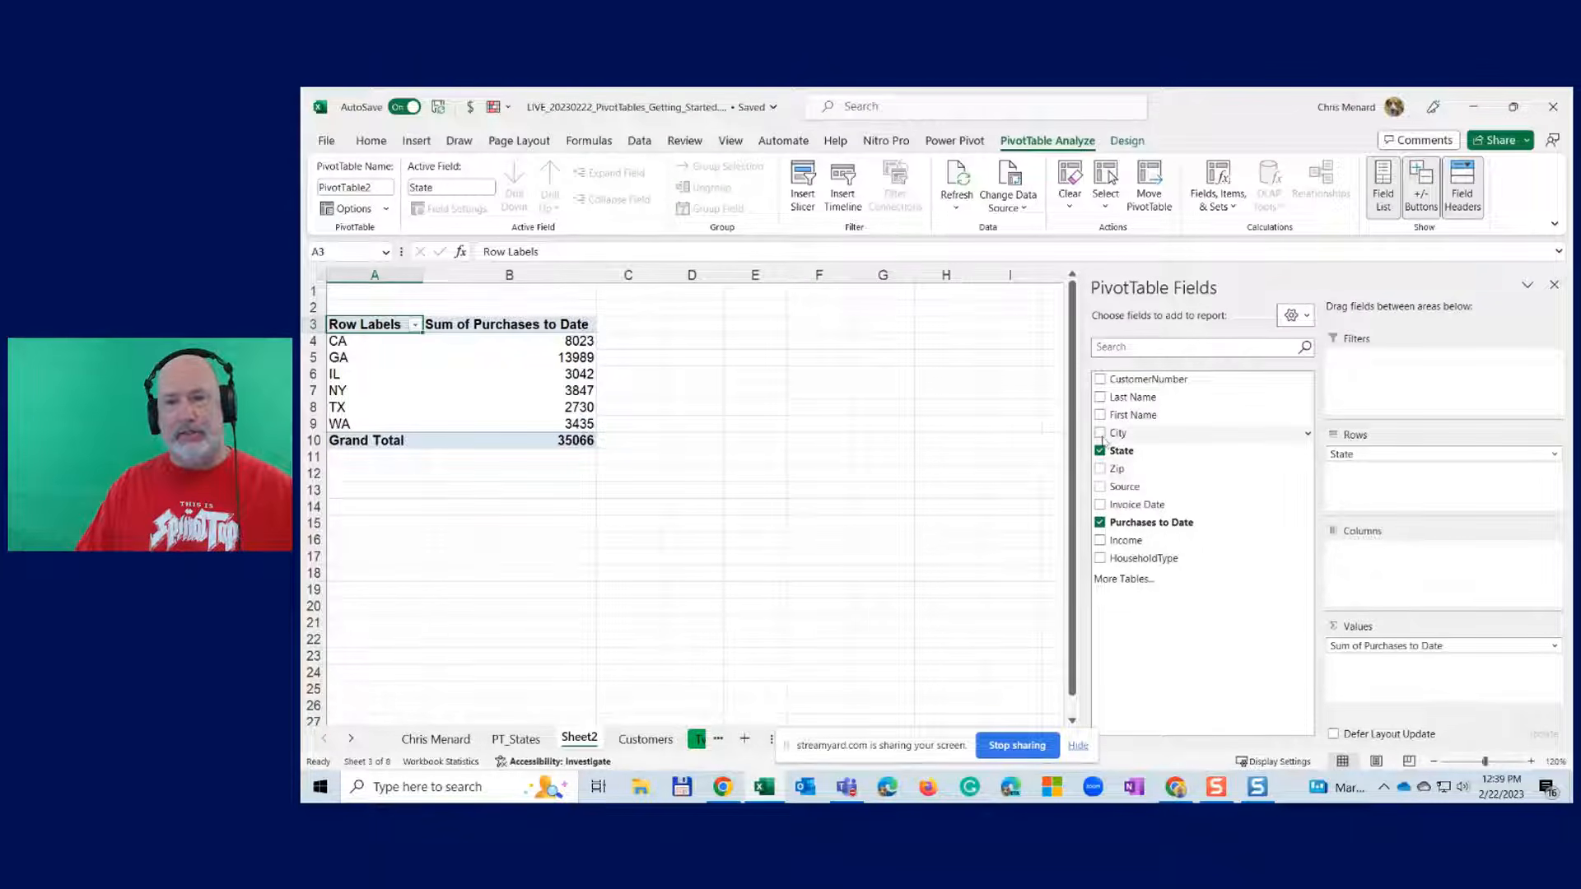
{"action": "left_click", "coordinate": [1100, 433]}
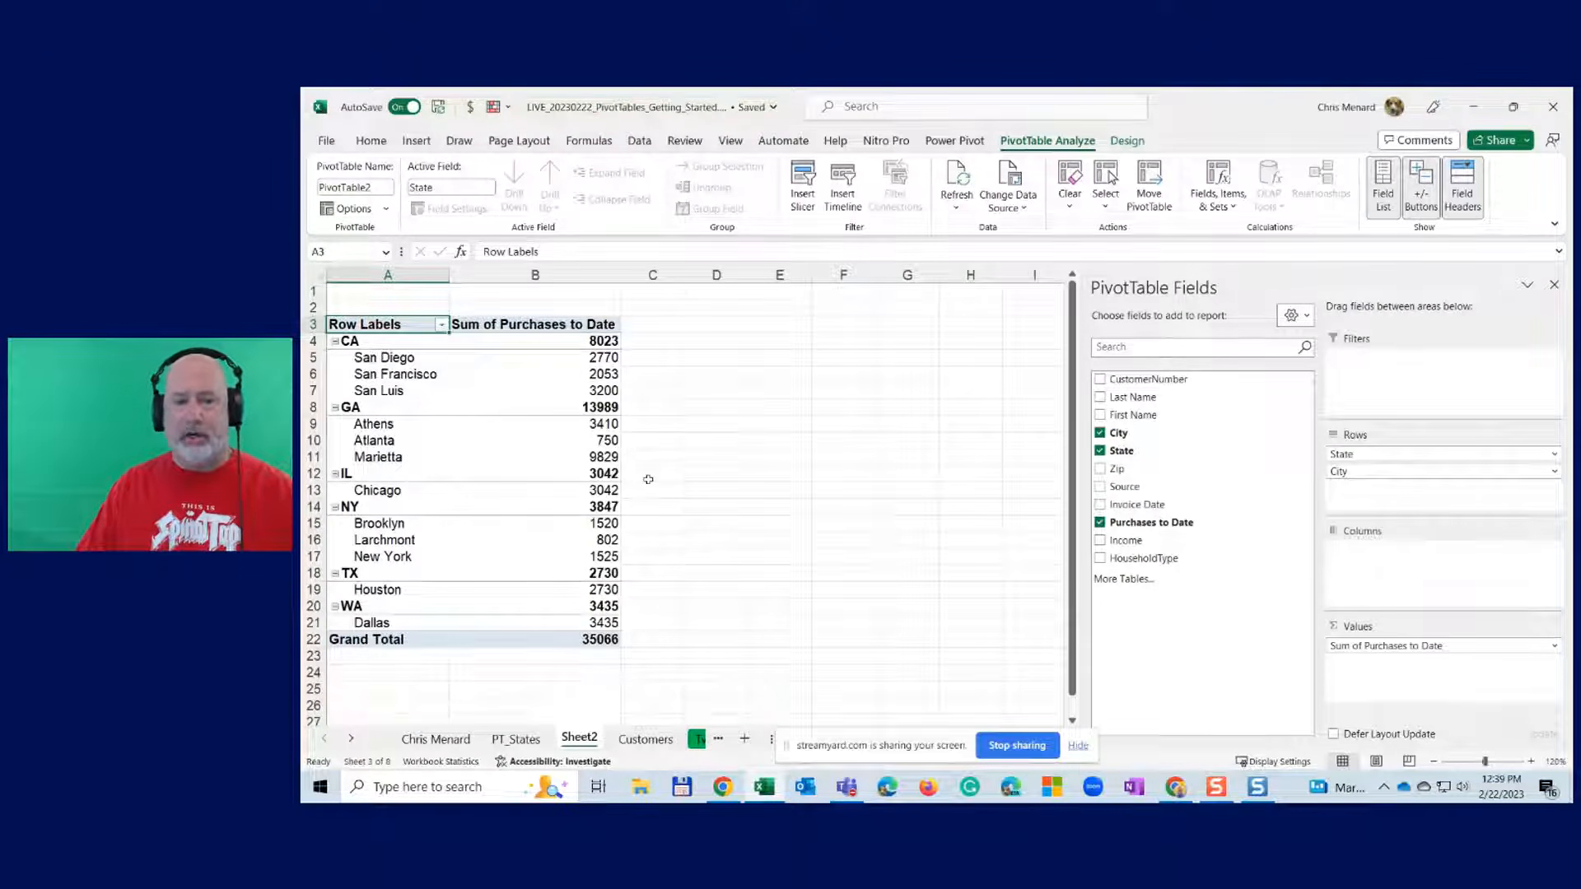
{"action": "left_click", "coordinate": [1101, 489]}
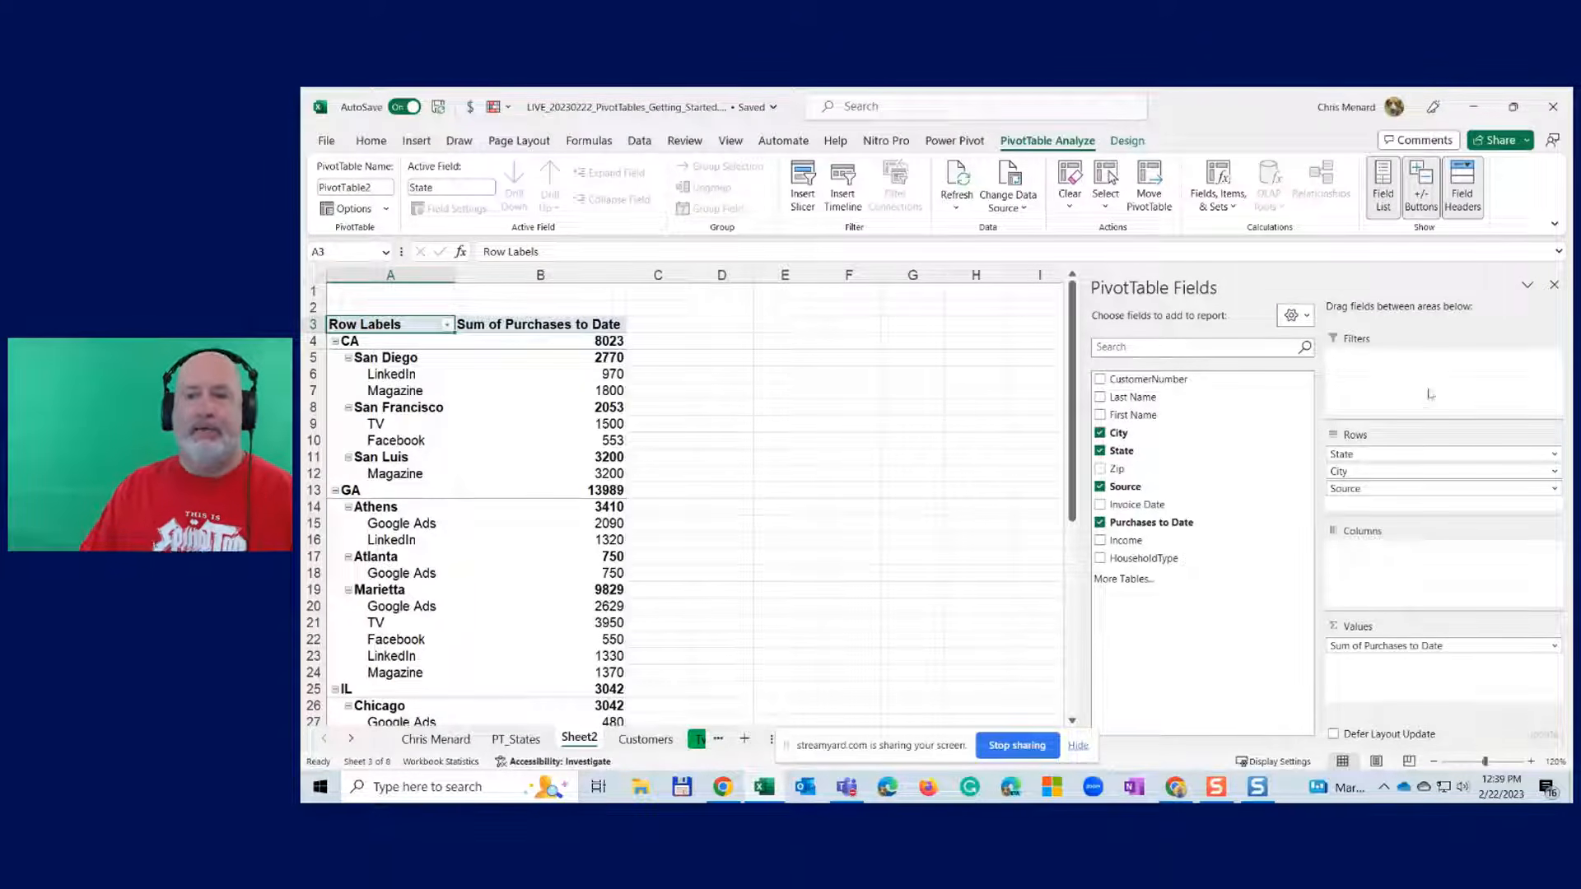
- Stack the field list above the areas, narrow the pane, and move Source to Columns
{"action": "left_click", "coordinate": [1305, 317]}
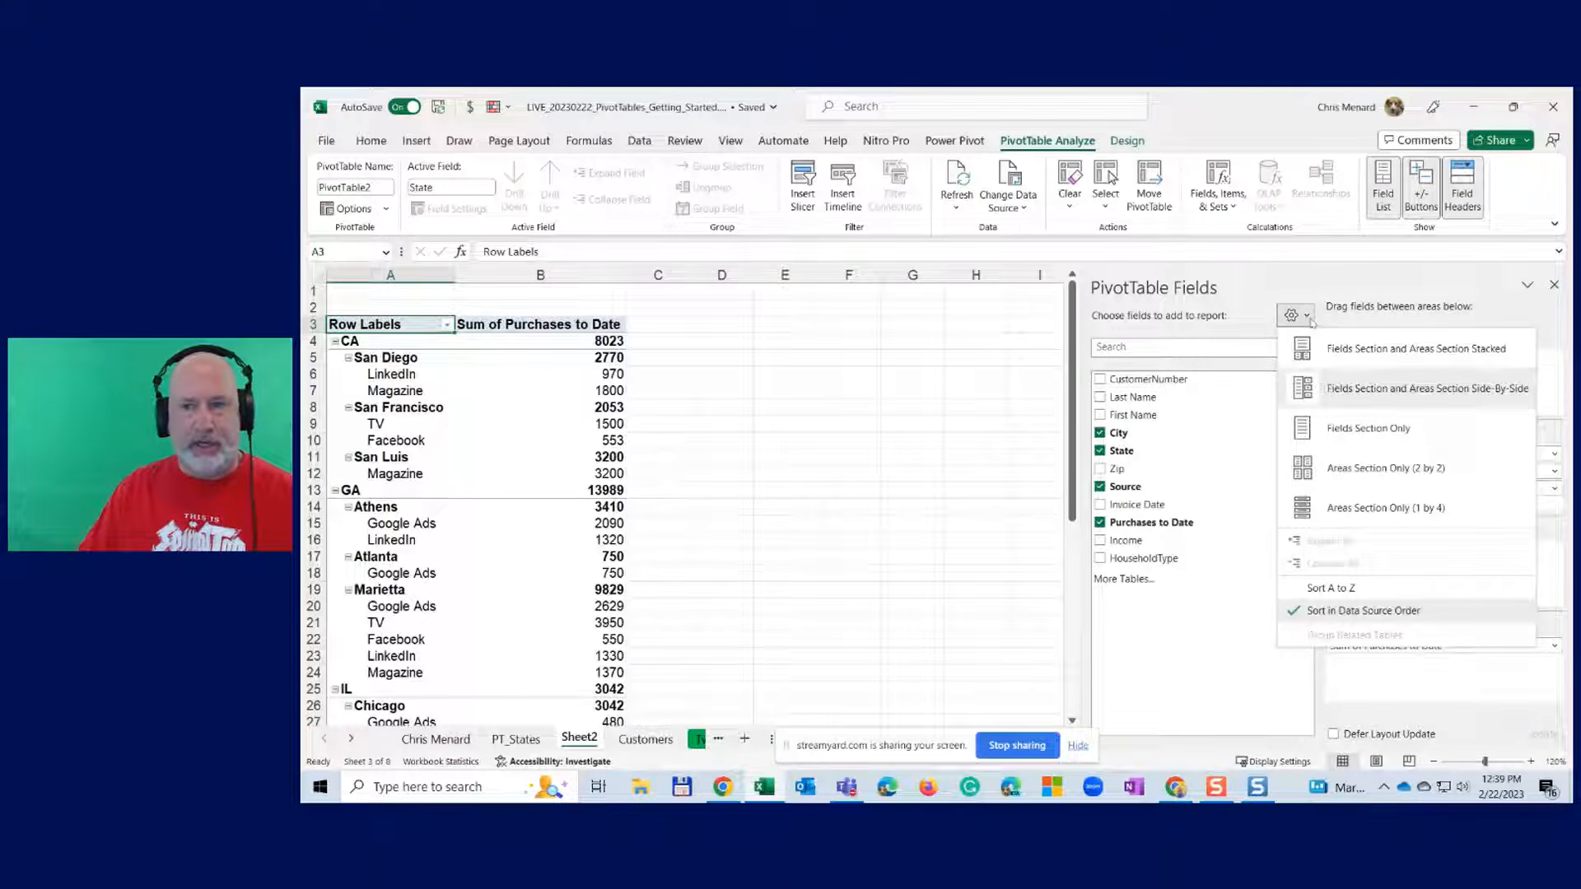
{"action": "left_click", "coordinate": [1364, 352]}
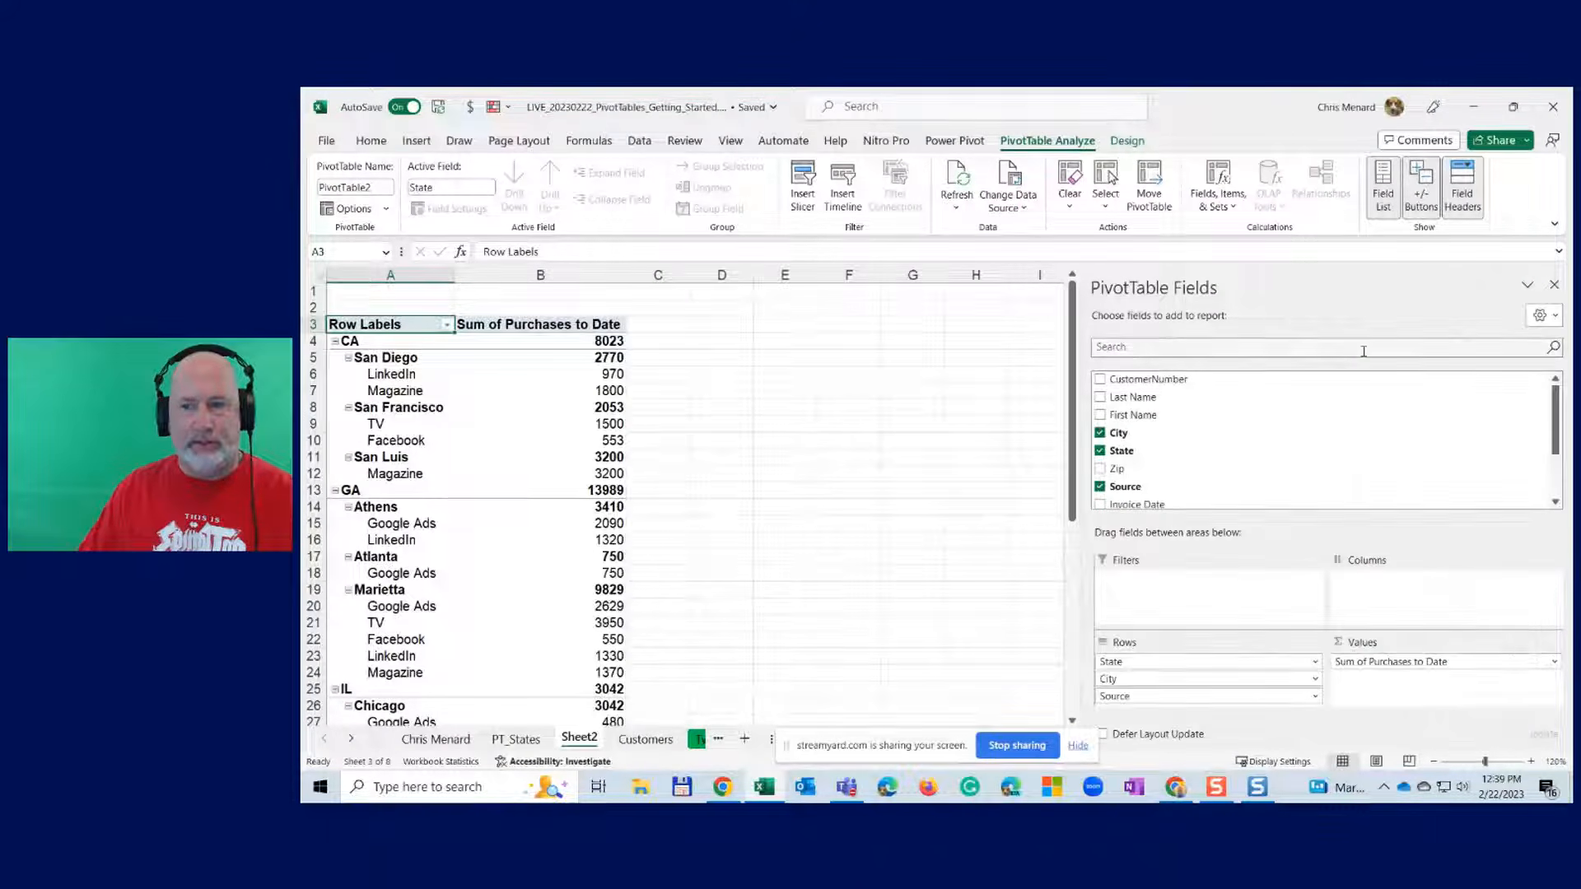
{"action": "left_click_drag", "start_coordinate": [1080, 525], "coordinate": [1302, 510]}
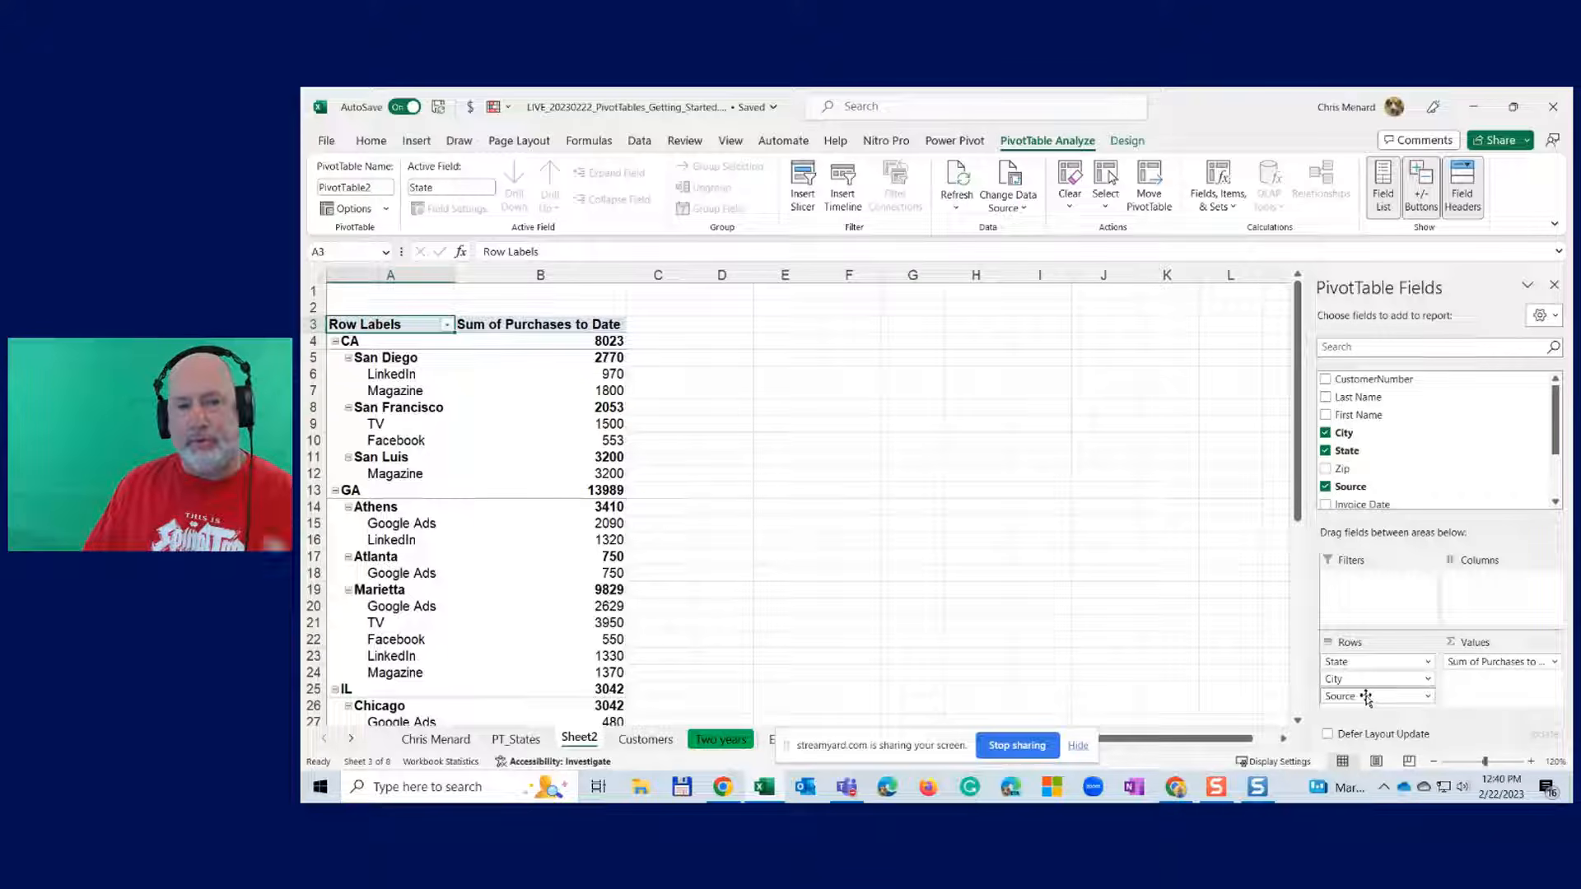
{"action": "left_click_drag", "start_coordinate": [1367, 697], "coordinate": [1489, 586]}
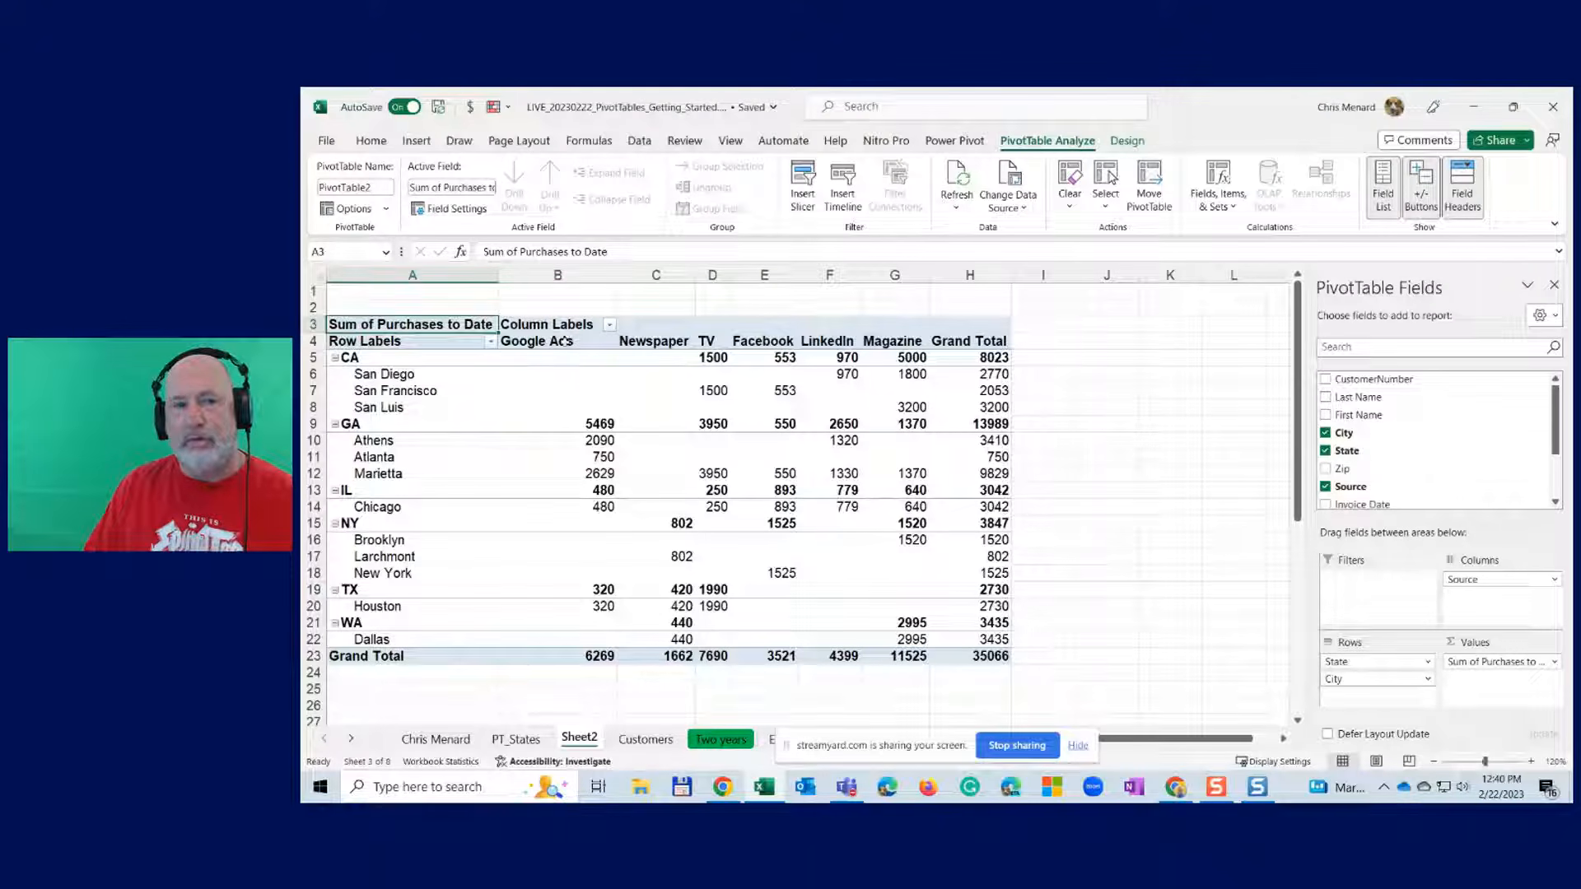
{"action": "left_click_drag", "start_coordinate": [558, 339], "coordinate": [896, 342]}
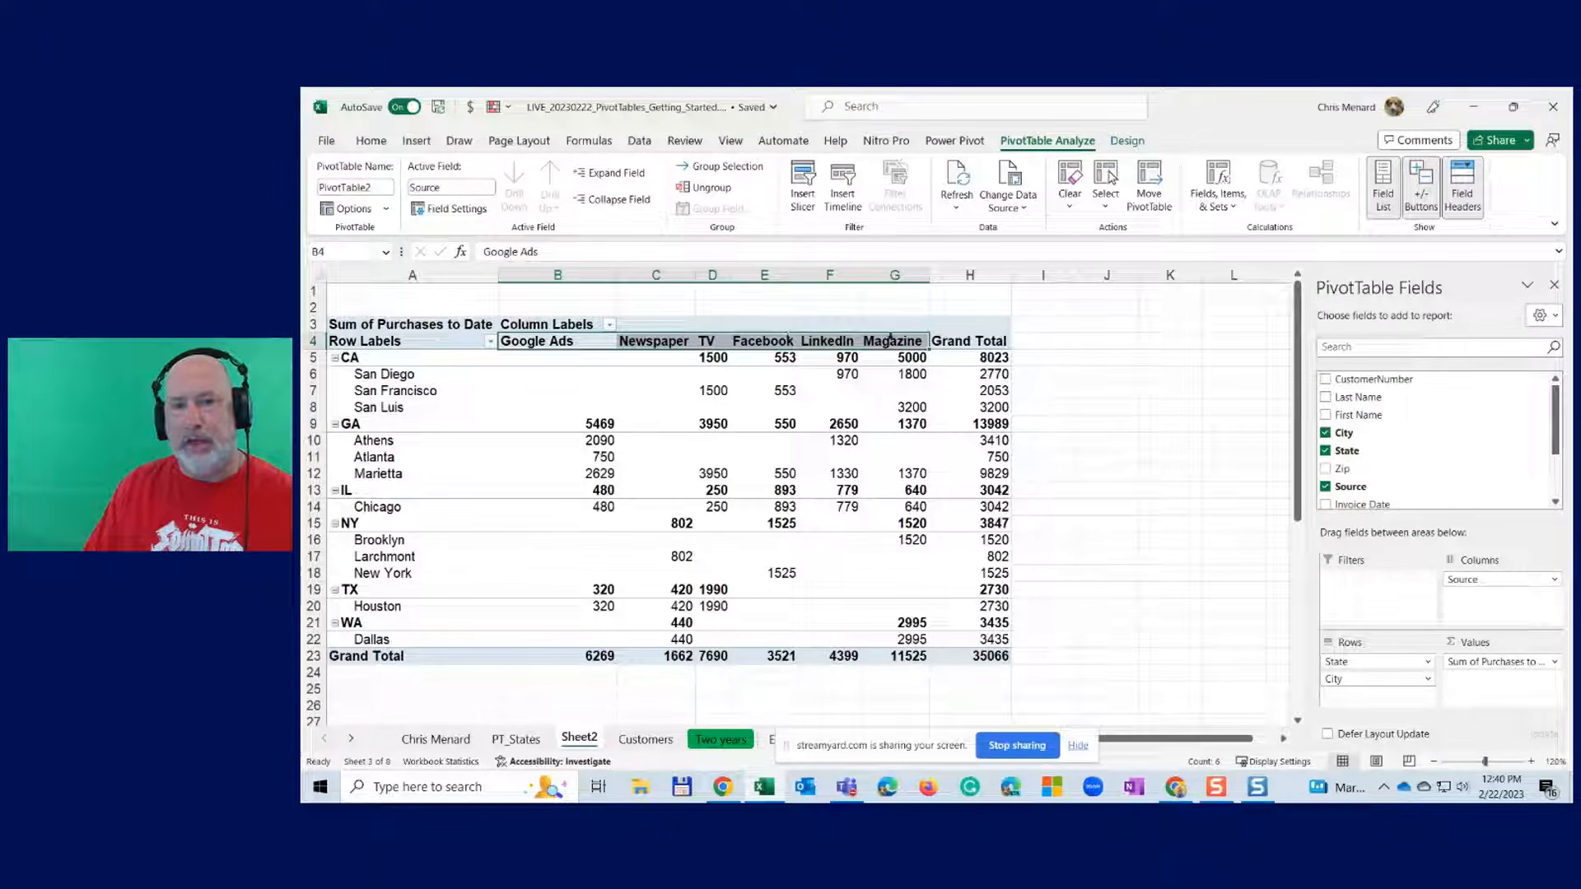
{"action": "left_click", "coordinate": [581, 342]}
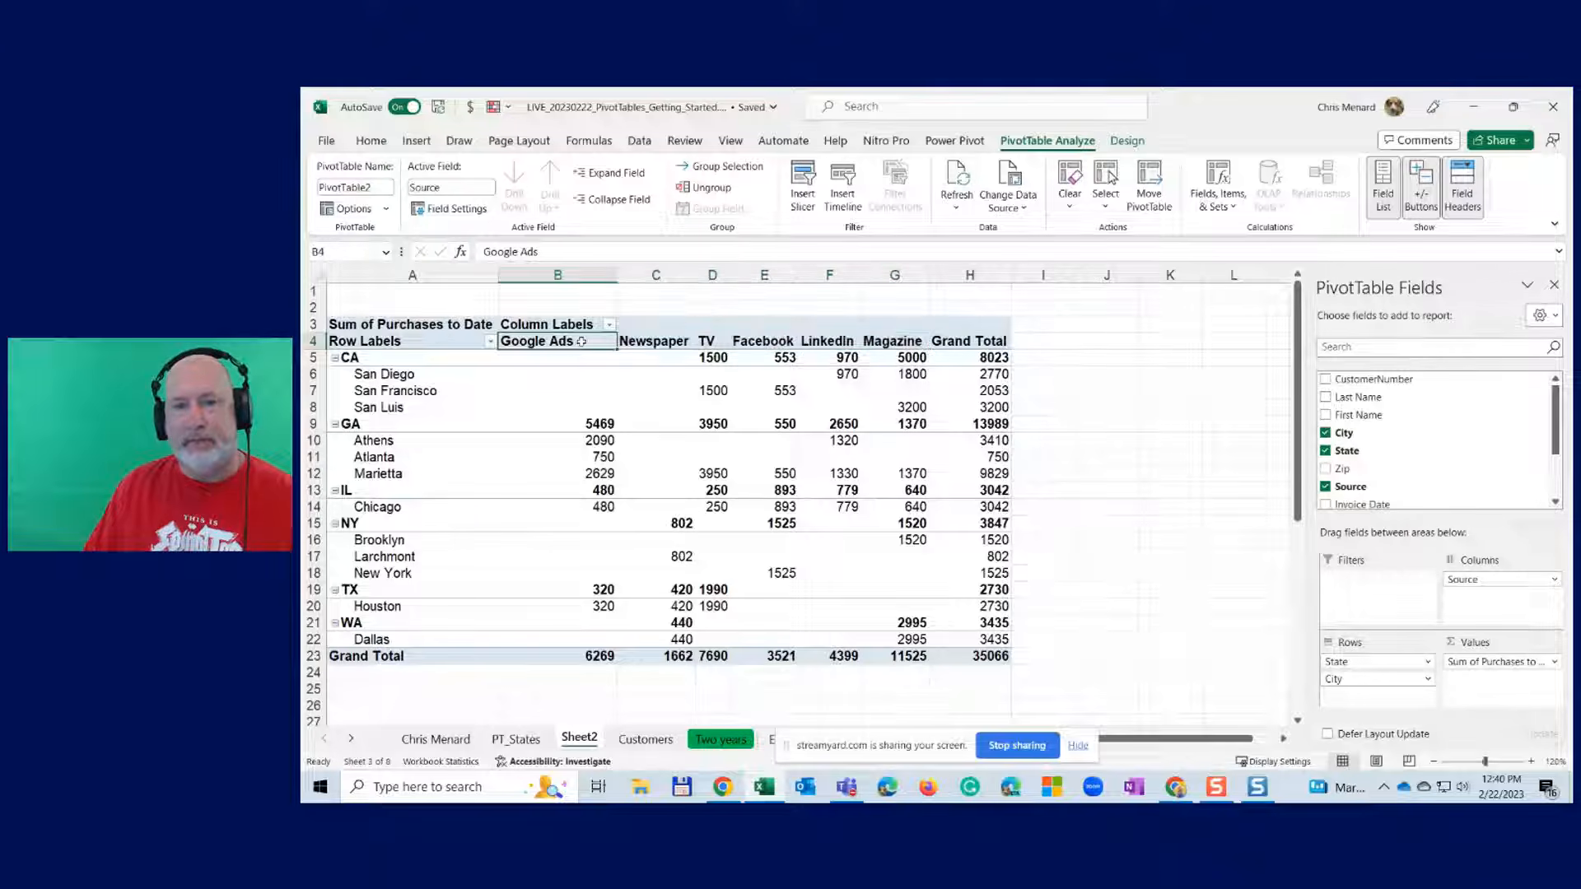
- Remove City from the rows, leaving State as rows and Source as columns
{"action": "left_click_drag", "start_coordinate": [1482, 581], "coordinate": [1378, 699]}
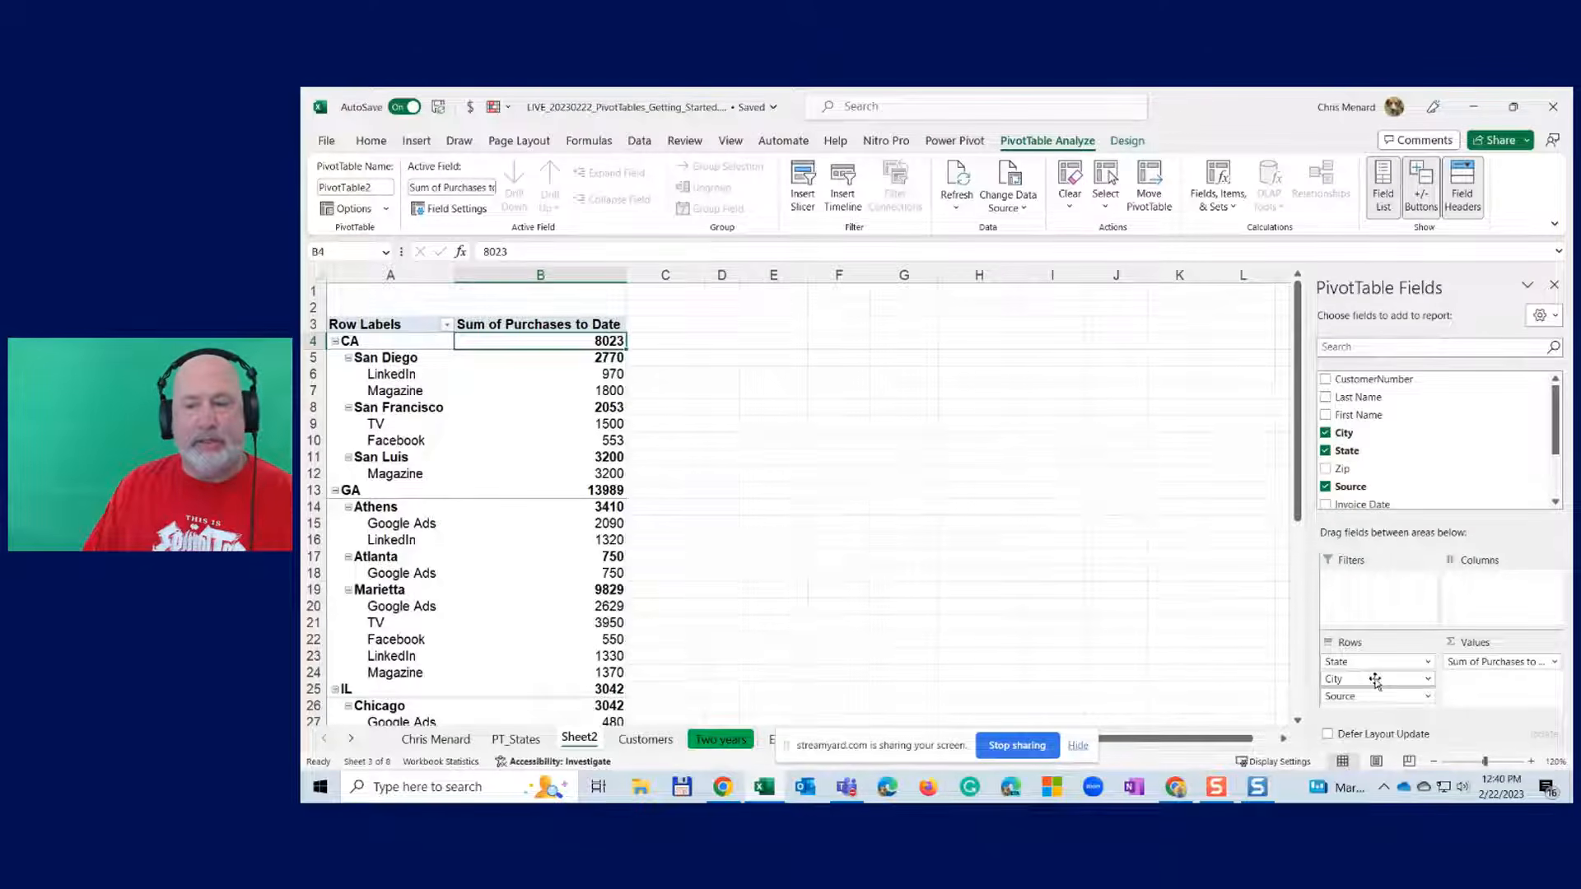
{"action": "left_click_drag", "start_coordinate": [1375, 680], "coordinate": [1419, 682]}
{"action": "left_click", "coordinate": [1425, 679]}
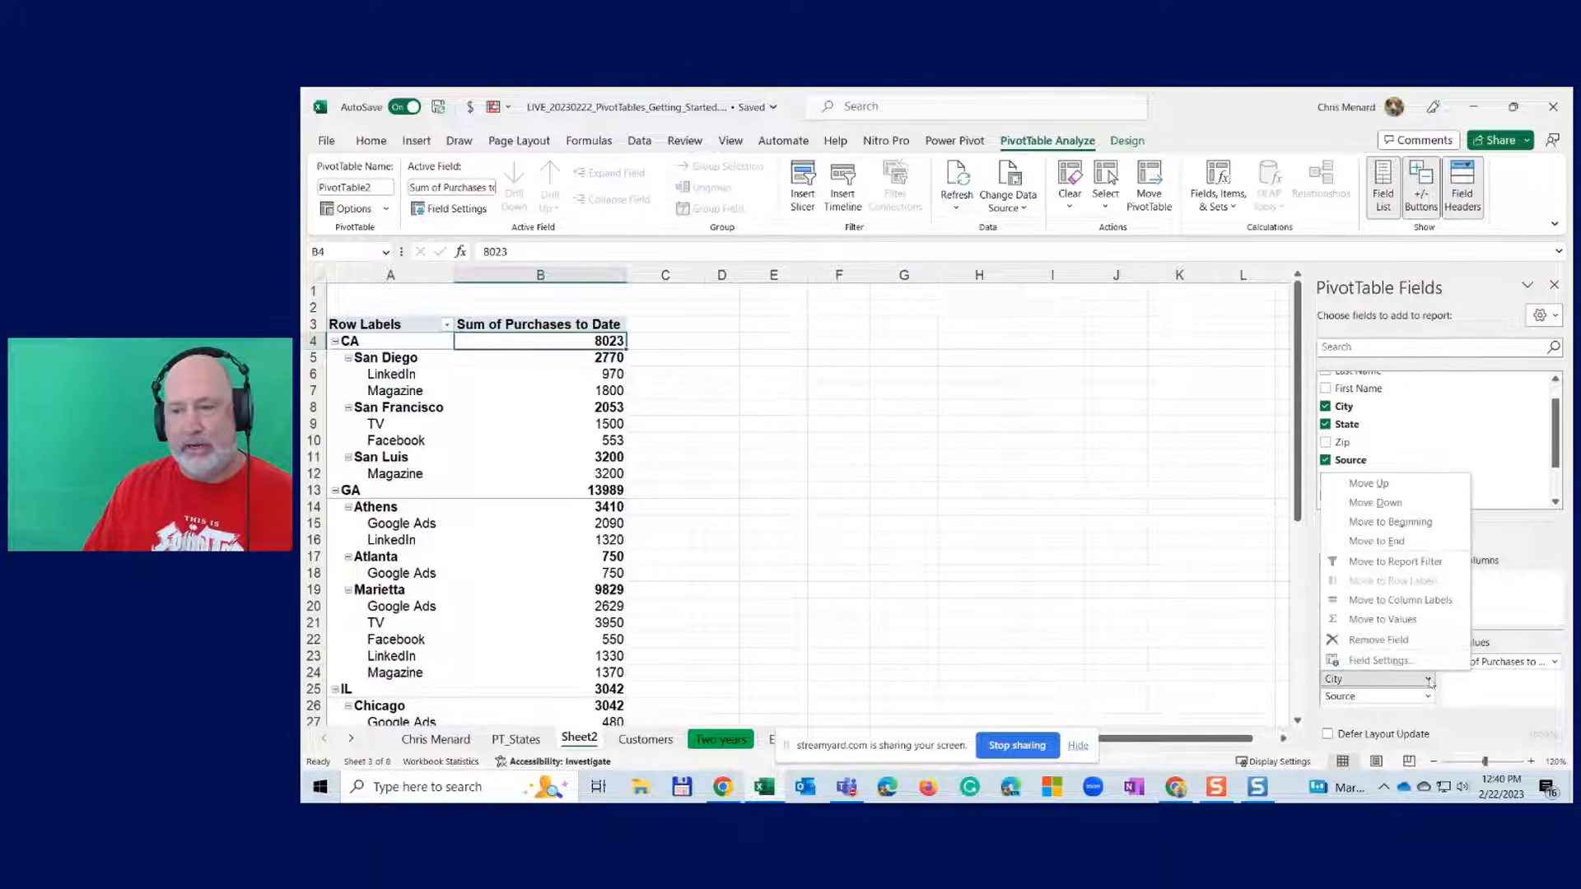
{"action": "left_click", "coordinate": [1405, 640]}
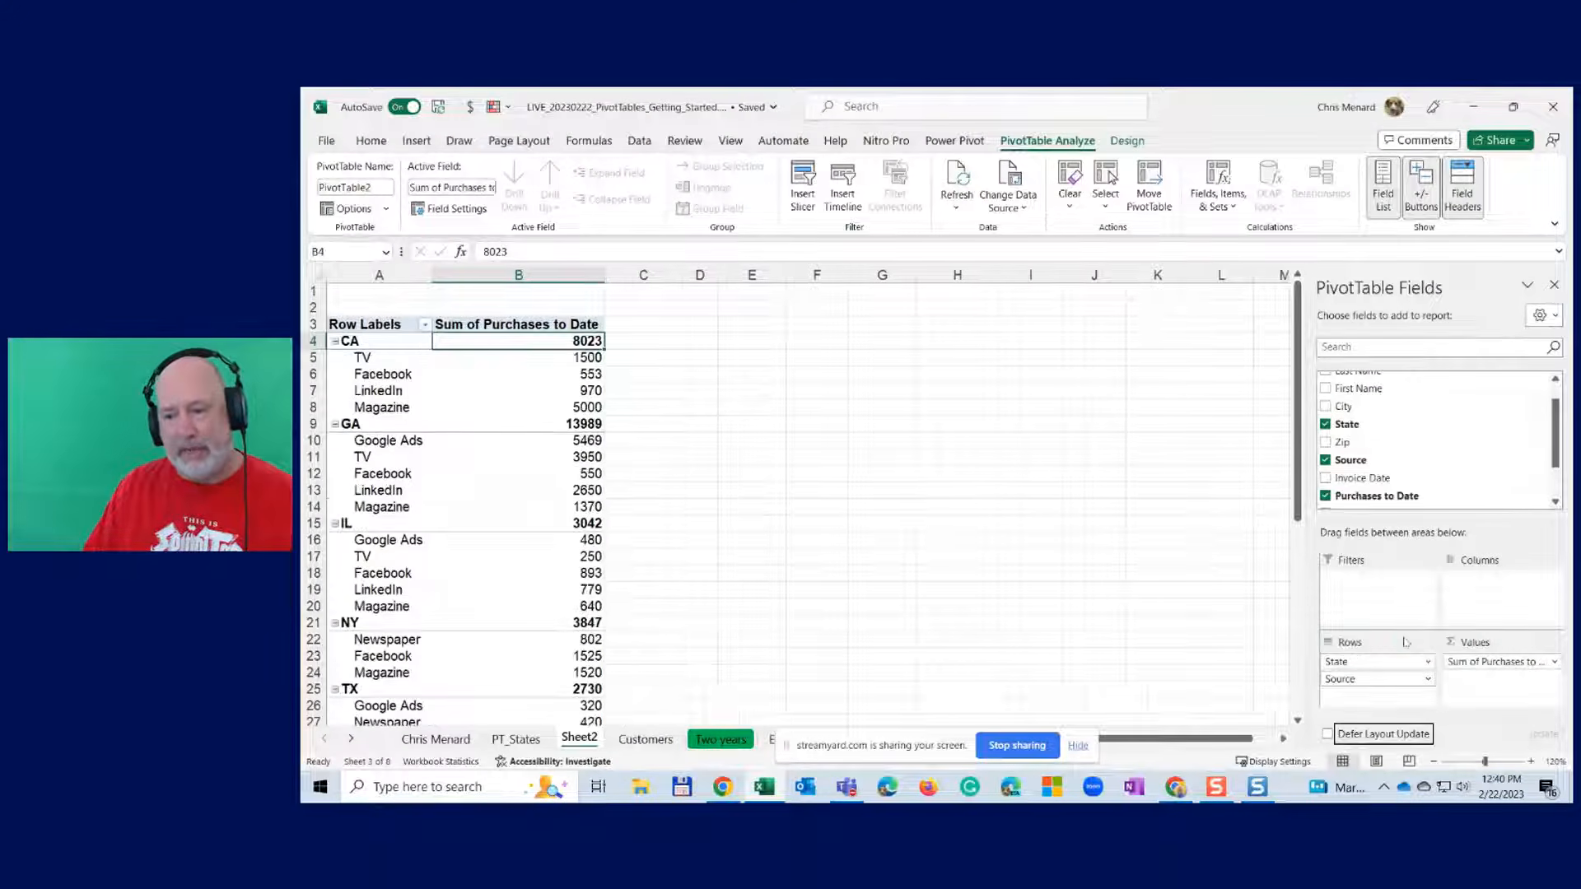
{"action": "left_click", "coordinate": [1367, 681]}
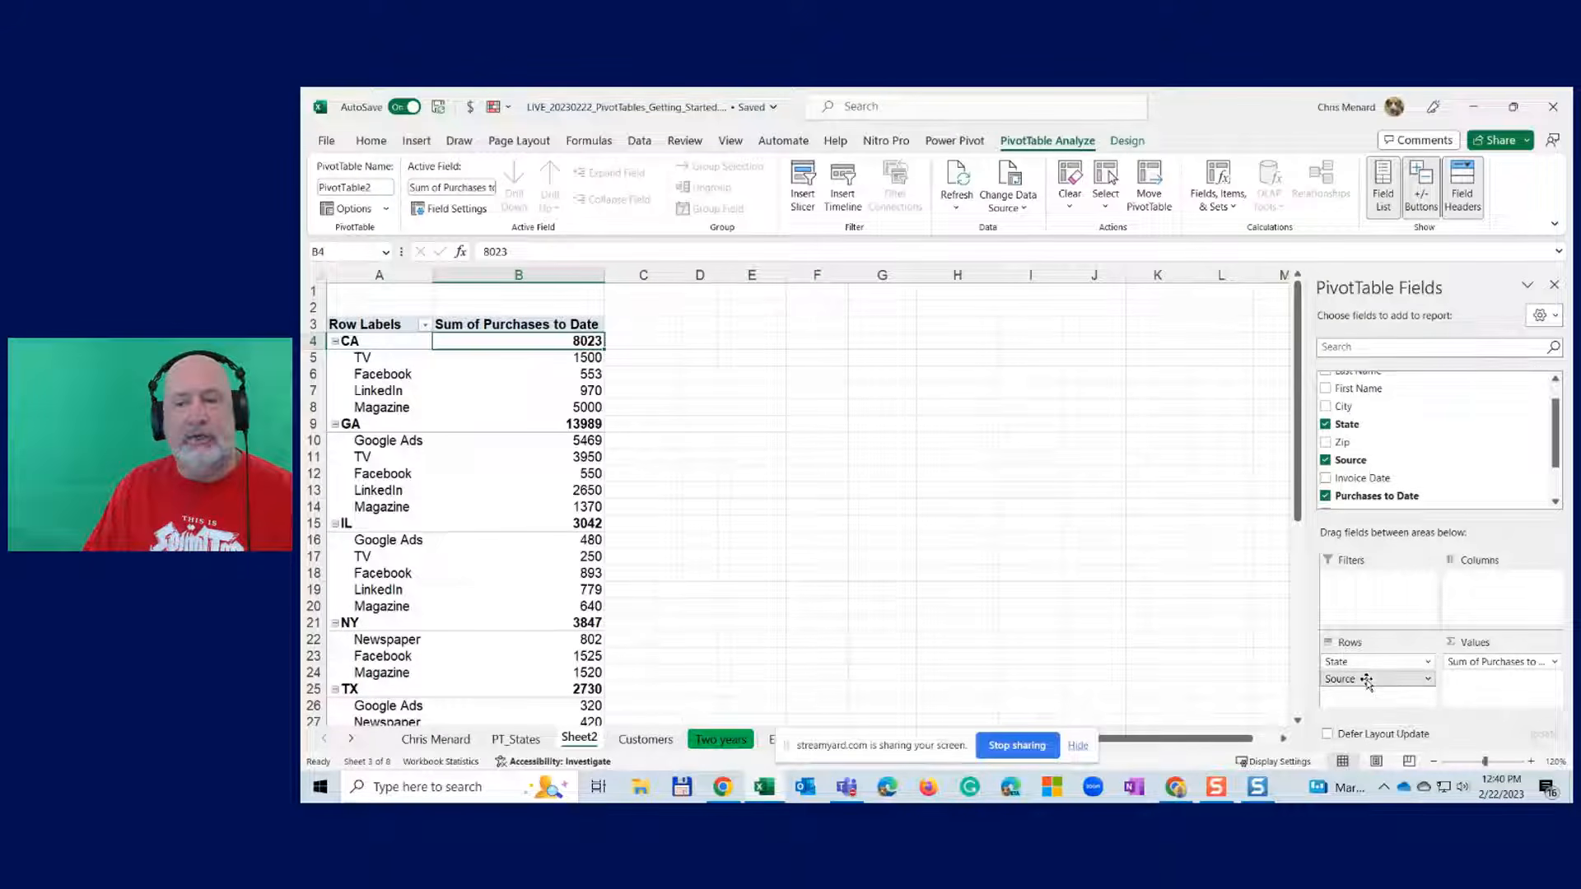
{"action": "mouse_move", "coordinate": [1366, 681]}
{"action": "left_mouse_down"}
{"action": "mouse_move", "coordinate": [1384, 696]}
{"action": "mouse_move", "coordinate": [1366, 663]}
{"action": "left_mouse_up"}
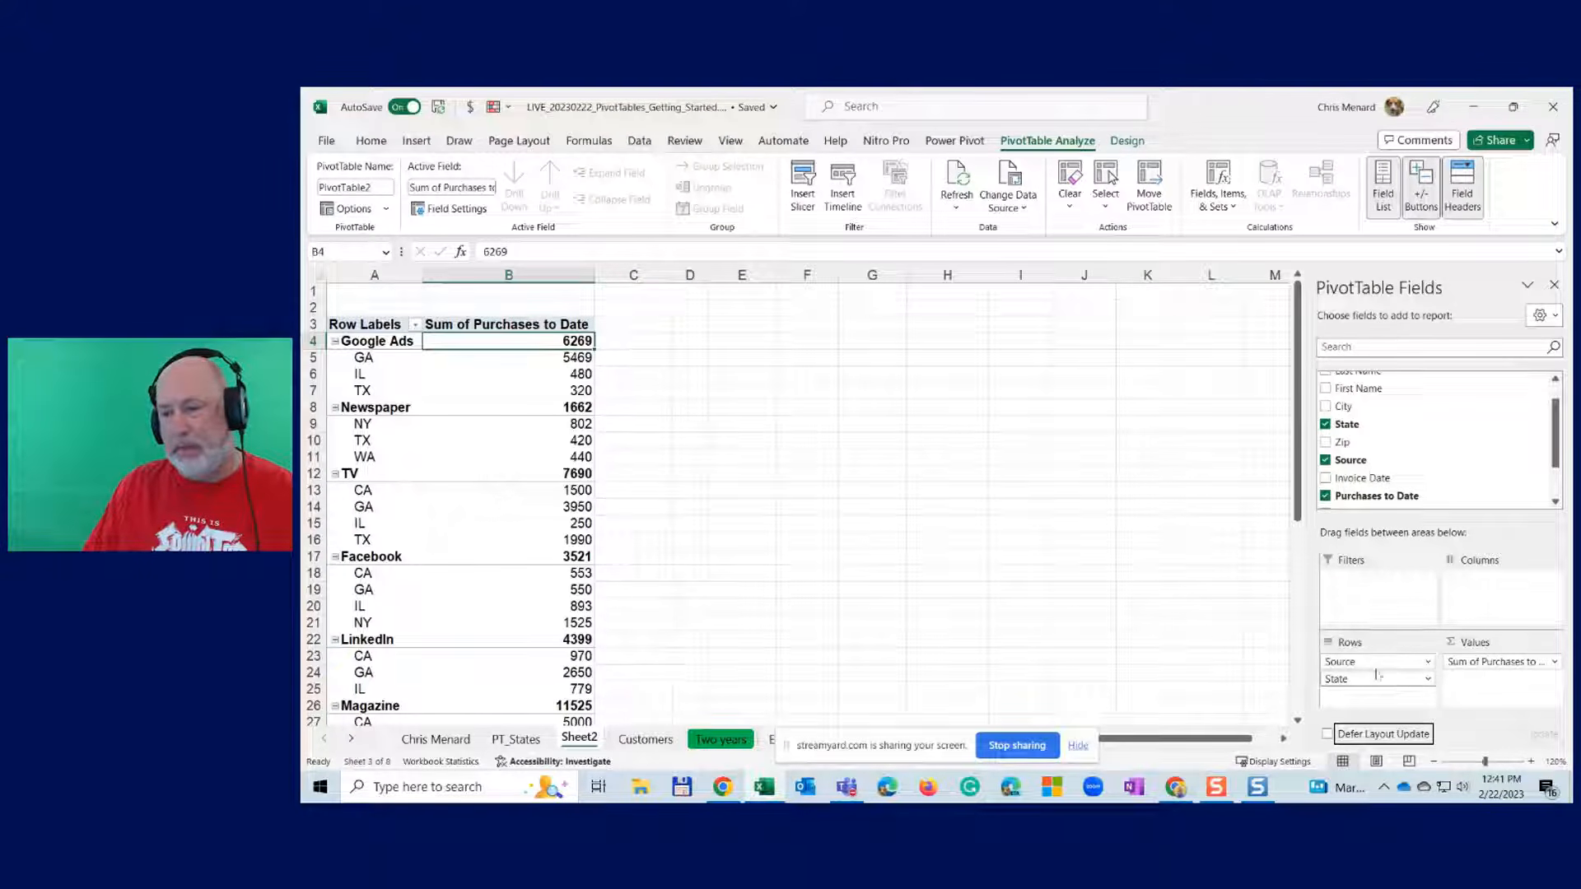
{"action": "left_click_drag", "start_coordinate": [1374, 664], "coordinate": [1478, 583]}
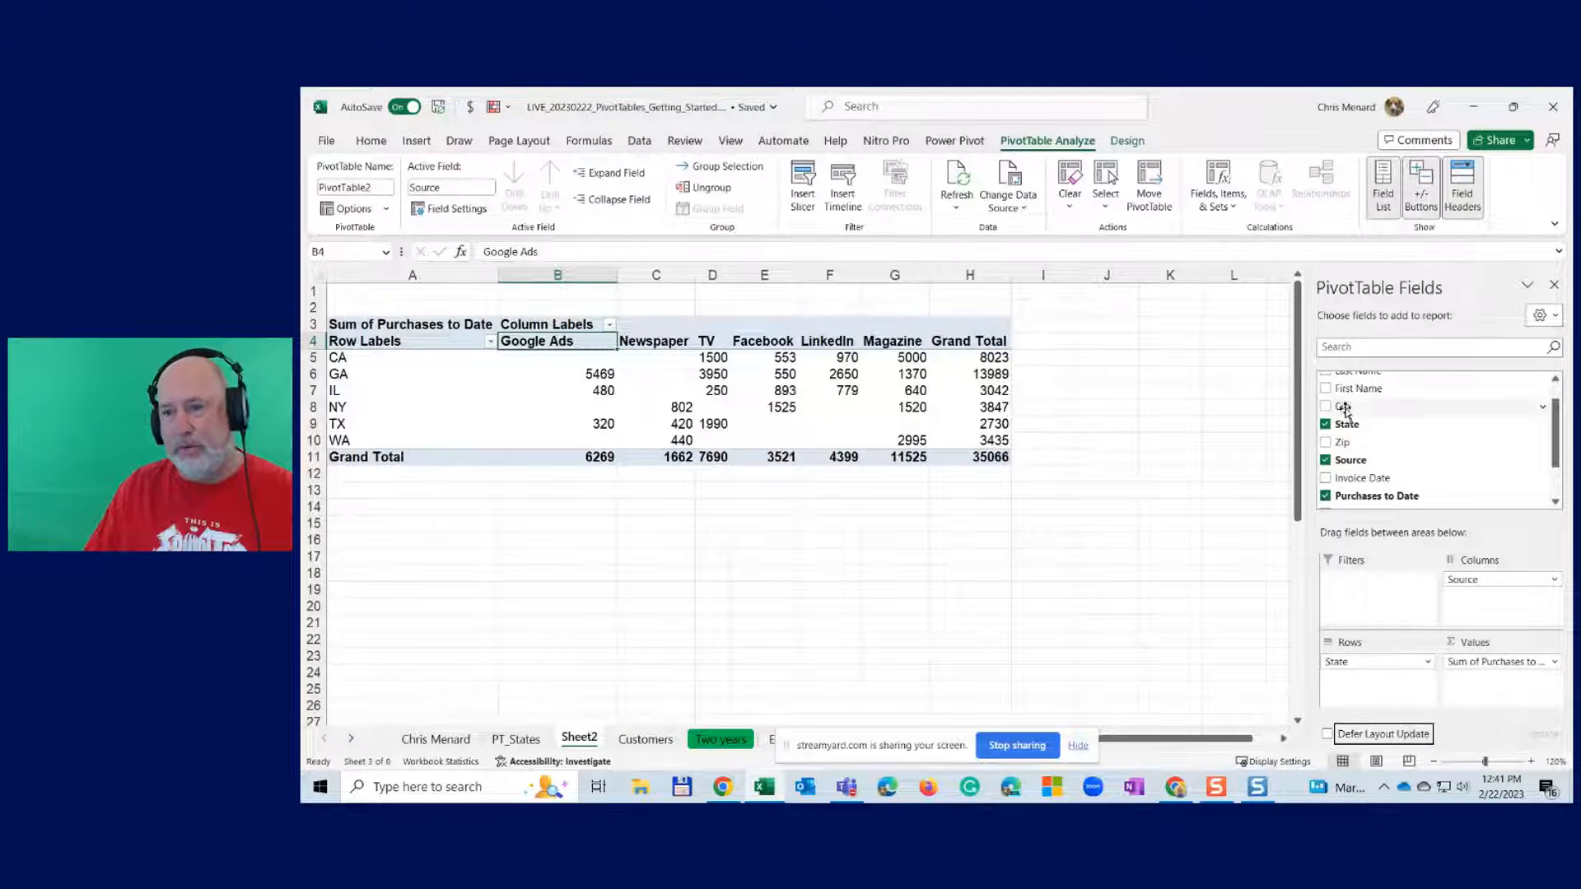
- Nest City under State in the rows, then reselect the CA LinkedIn cell in the PivotTable
{"action": "left_click_drag", "start_coordinate": [1347, 415], "coordinate": [1357, 685]}
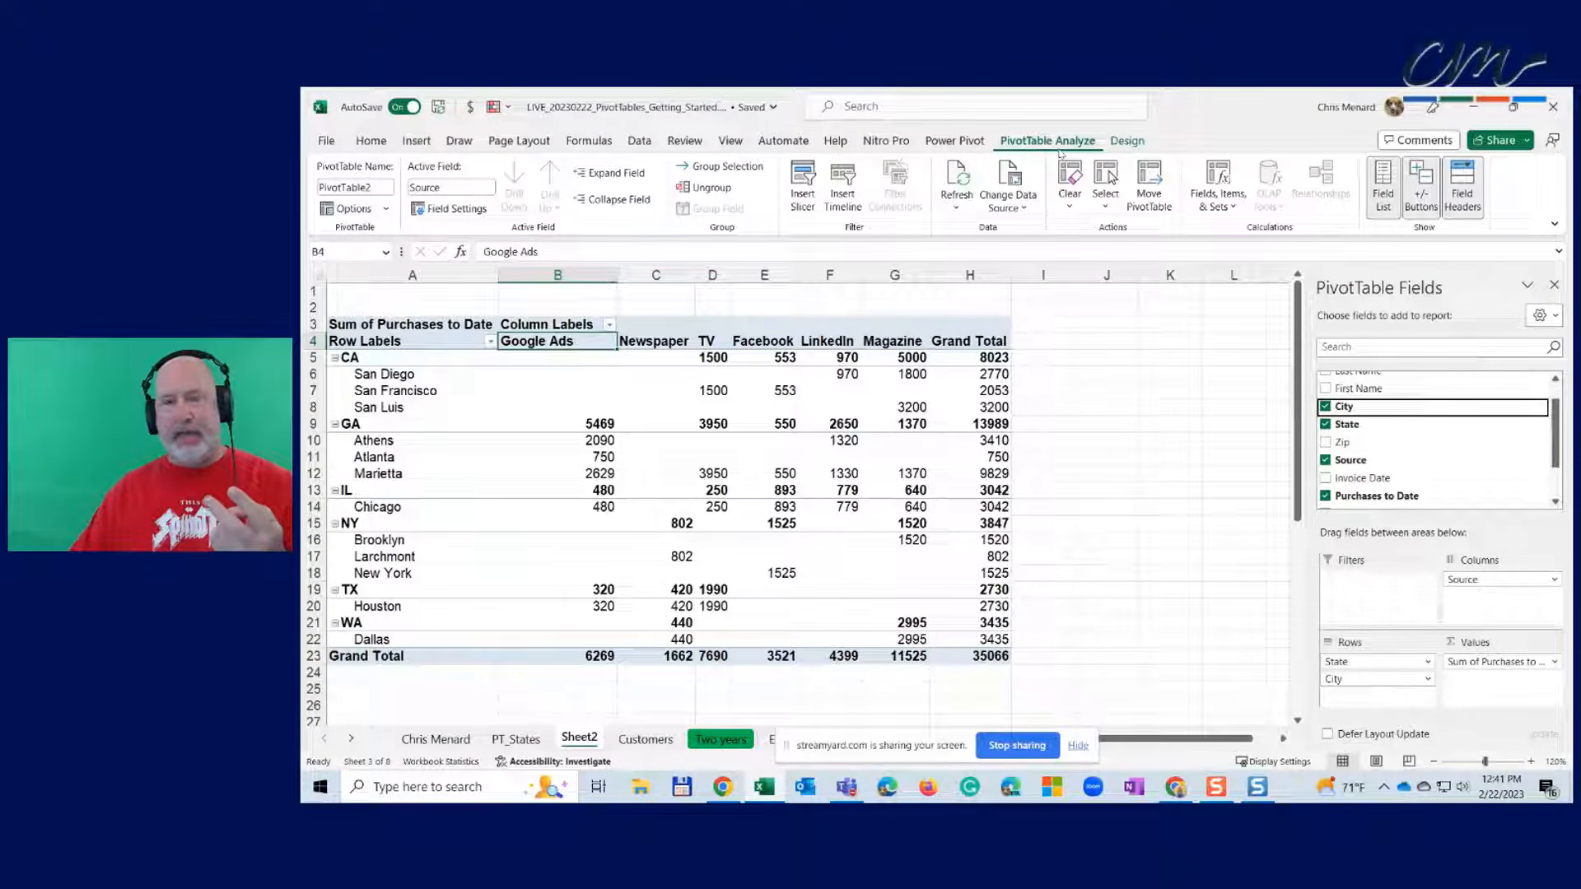
{"action": "left_click", "coordinate": [1127, 141]}
{"action": "left_click", "coordinate": [1048, 141]}
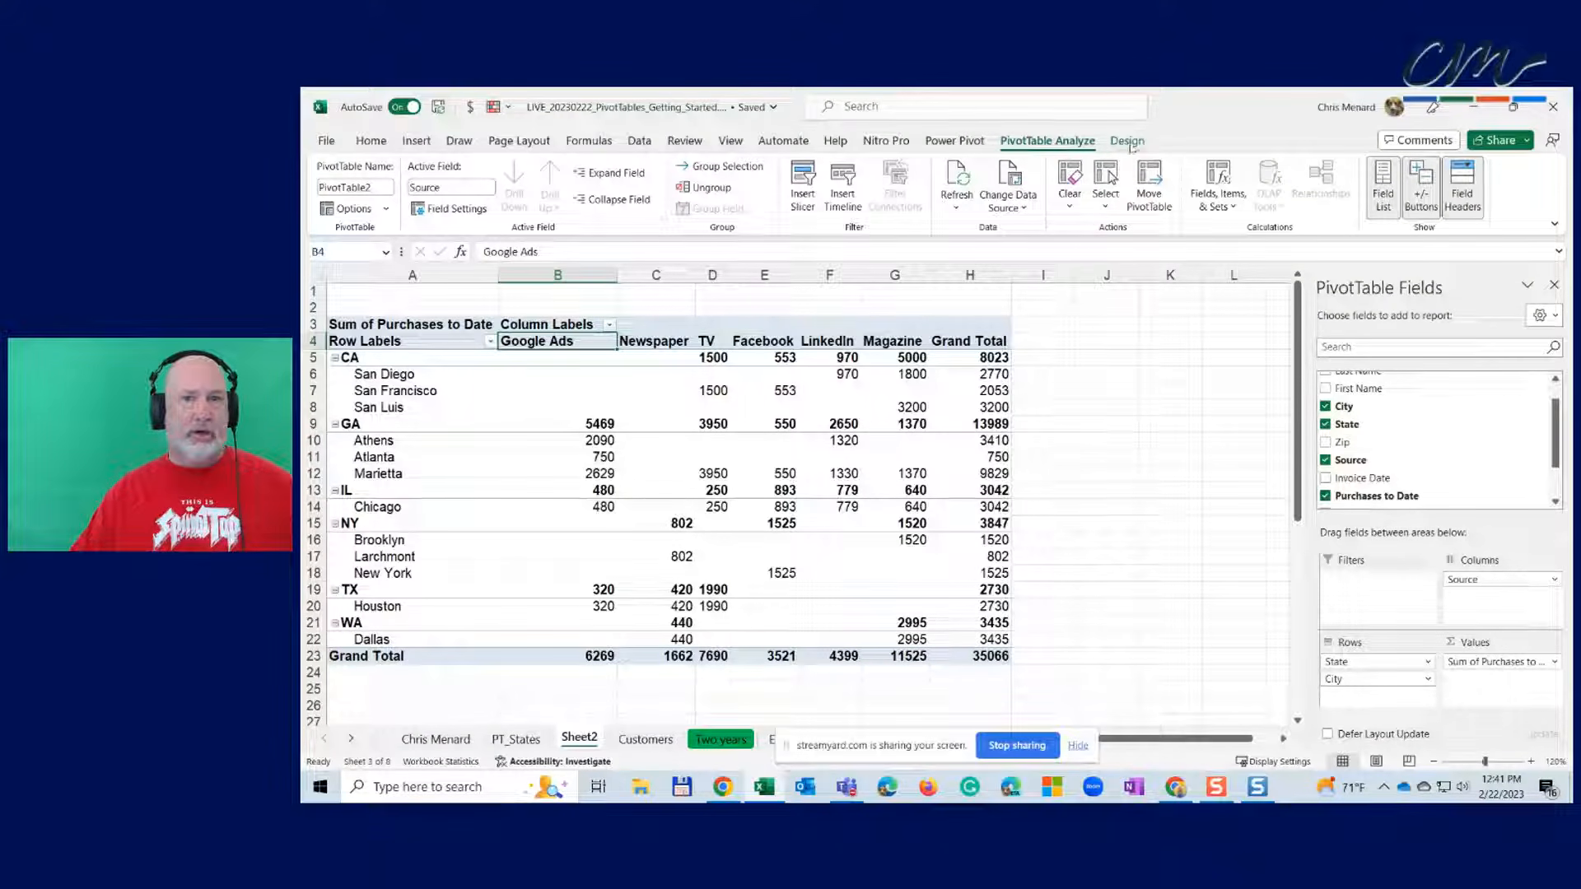
{"action": "left_click", "coordinate": [1109, 322]}
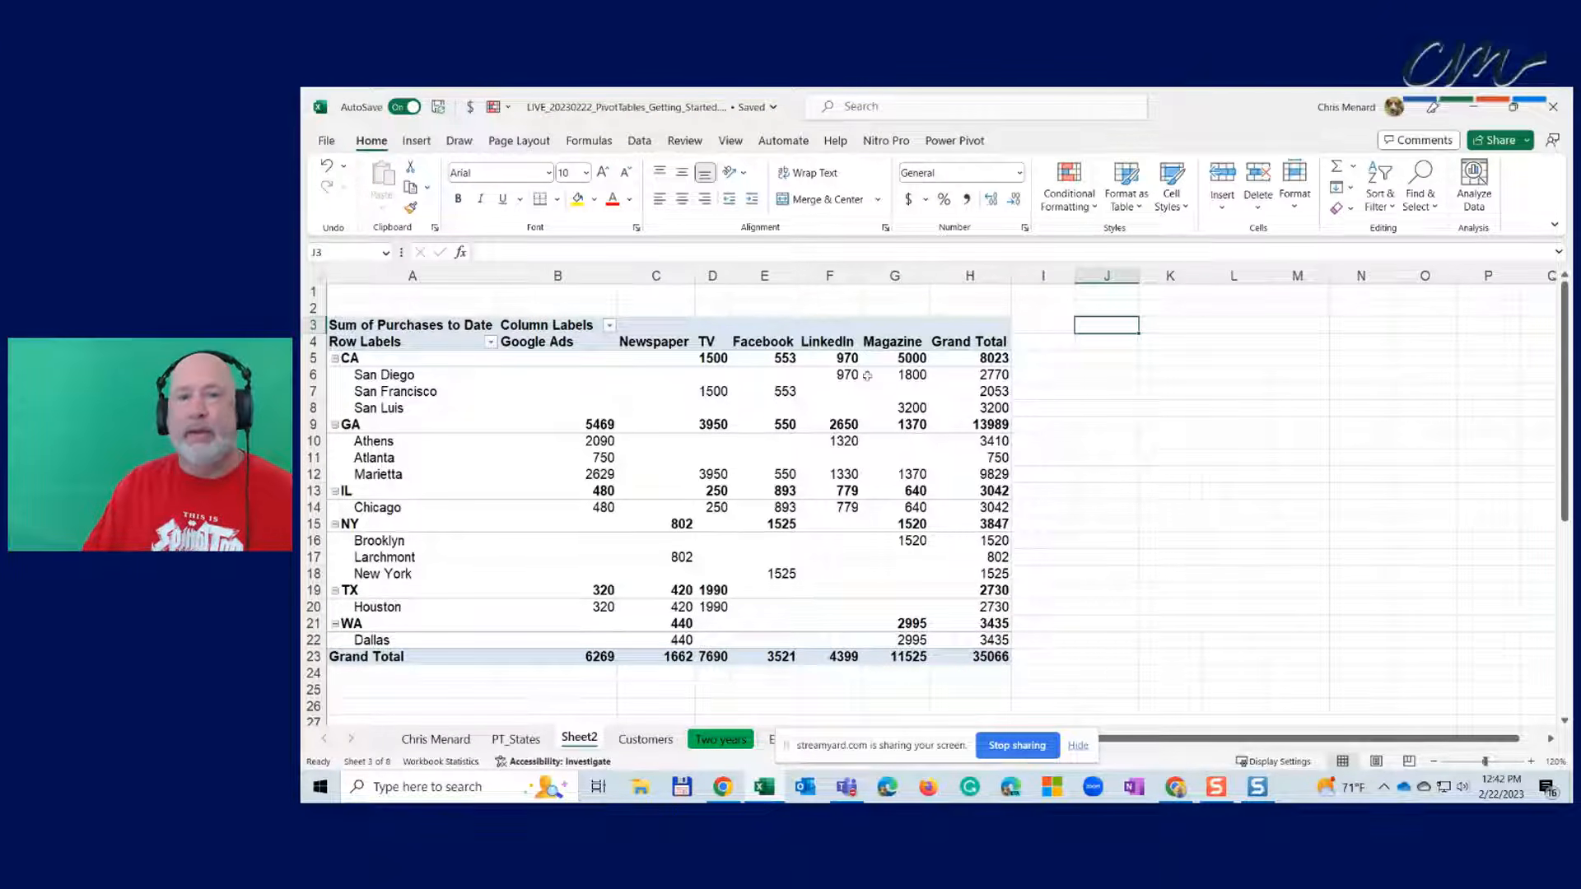
{"action": "left_click", "coordinate": [849, 357]}
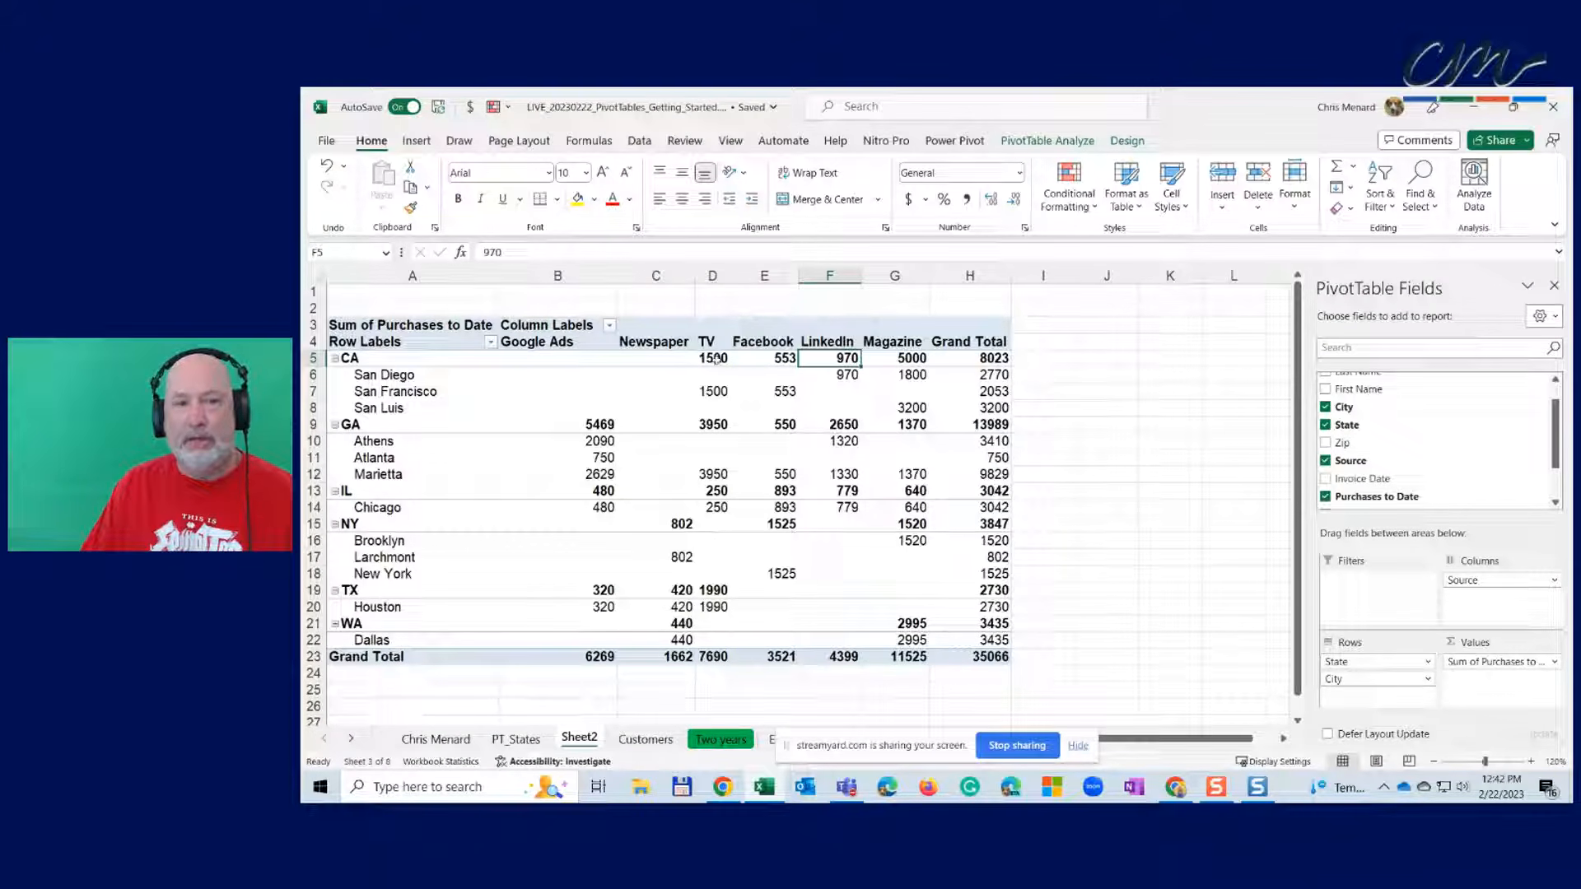
- Try the Subtotals options (Do Not Show, Top, Bottom), ending with subtotals at Top of Group
{"action": "left_click", "coordinate": [1128, 141]}
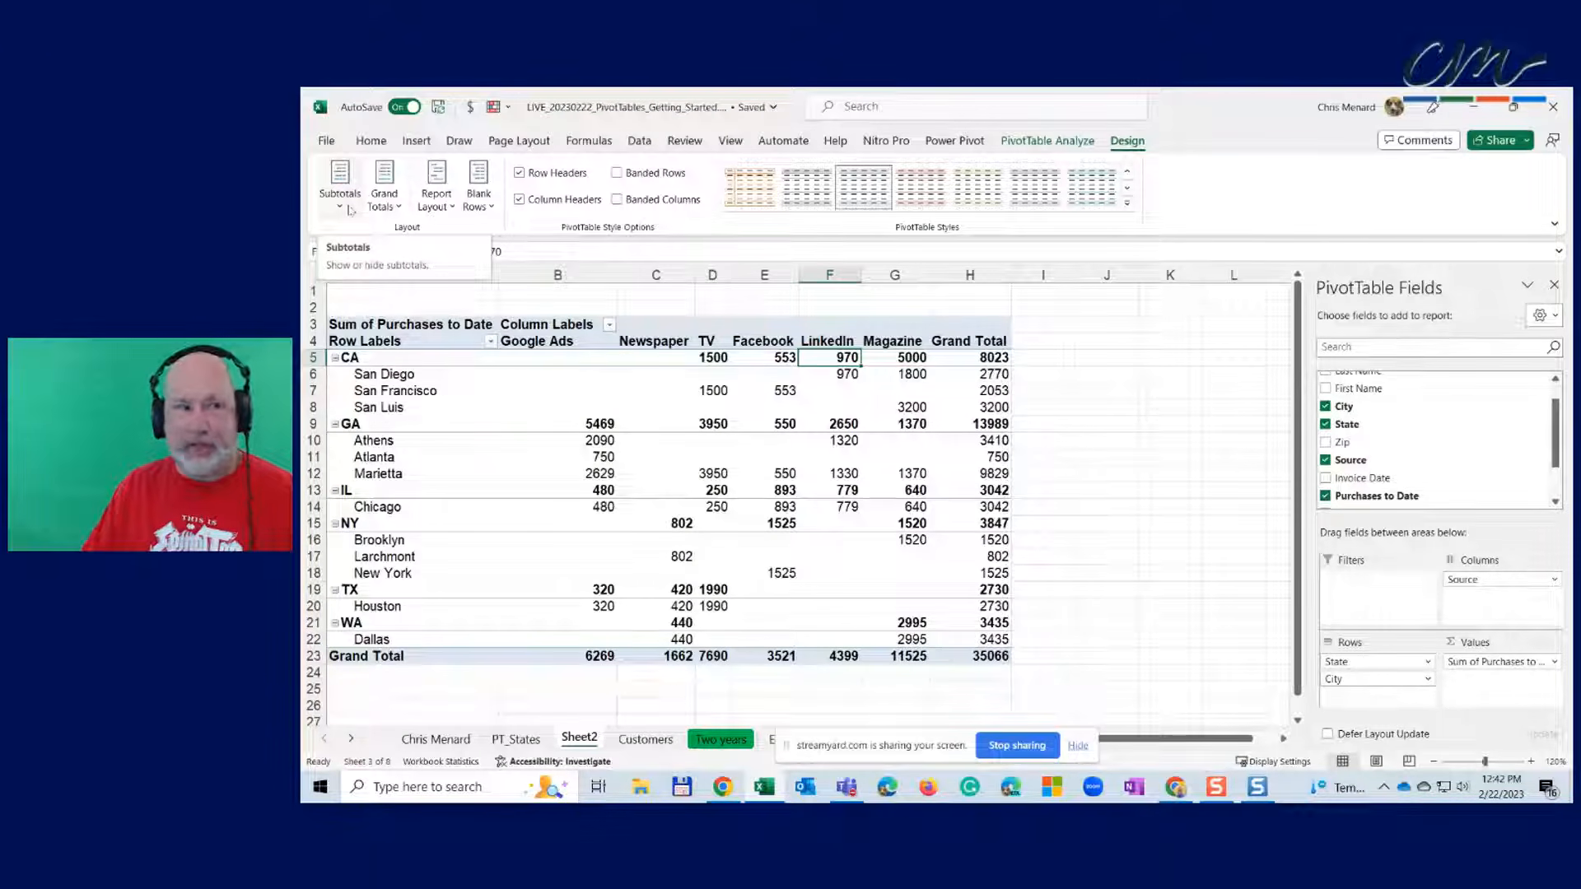
{"action": "left_click", "coordinate": [349, 209]}
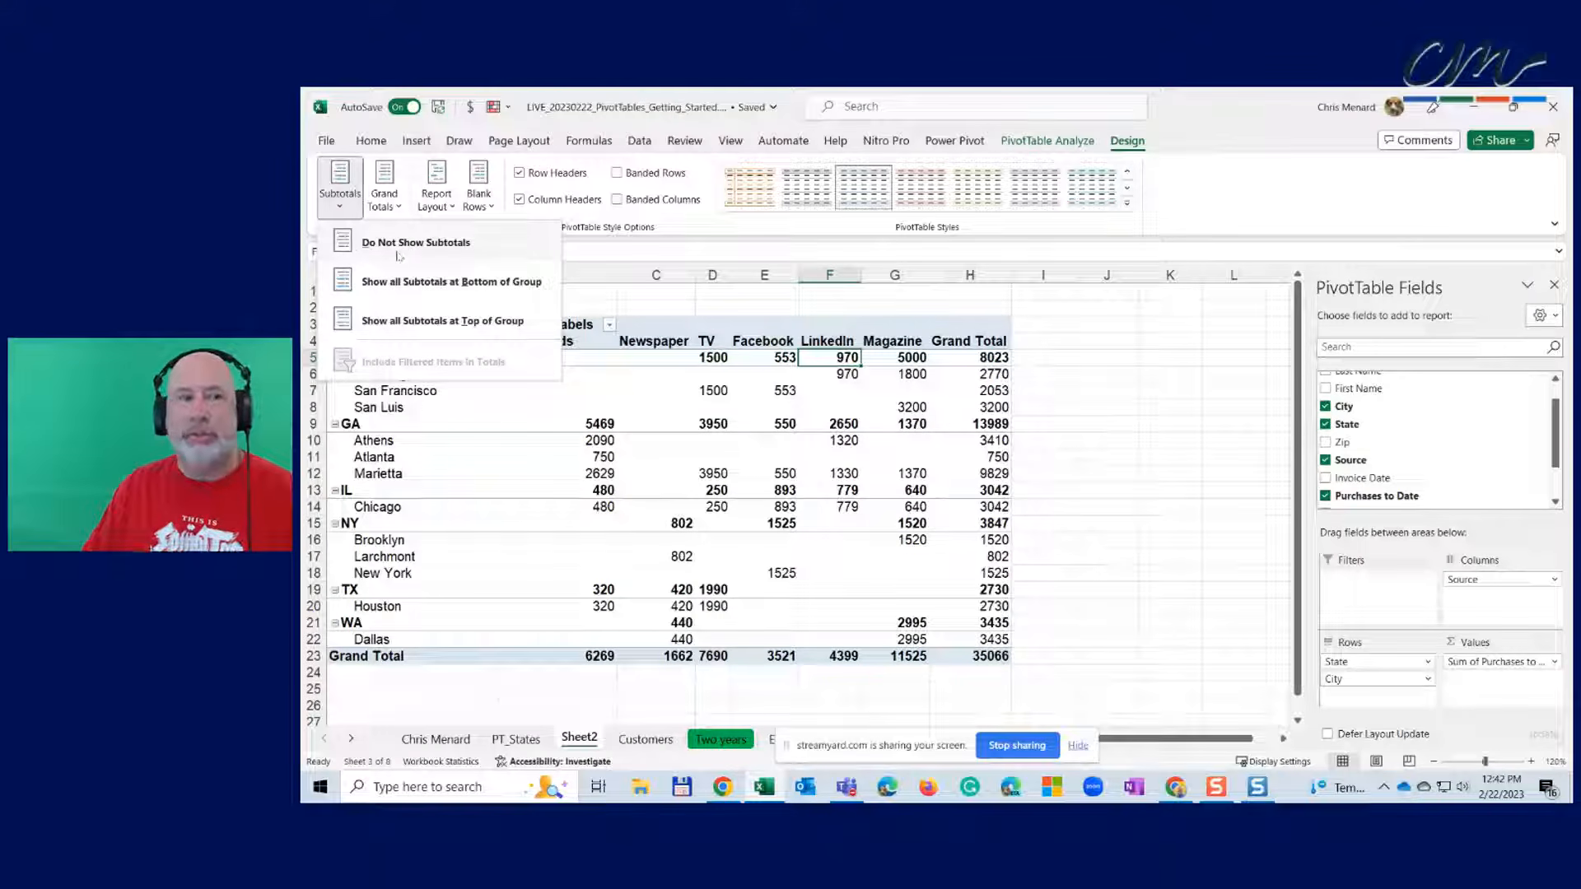
{"action": "left_click", "coordinate": [449, 245]}
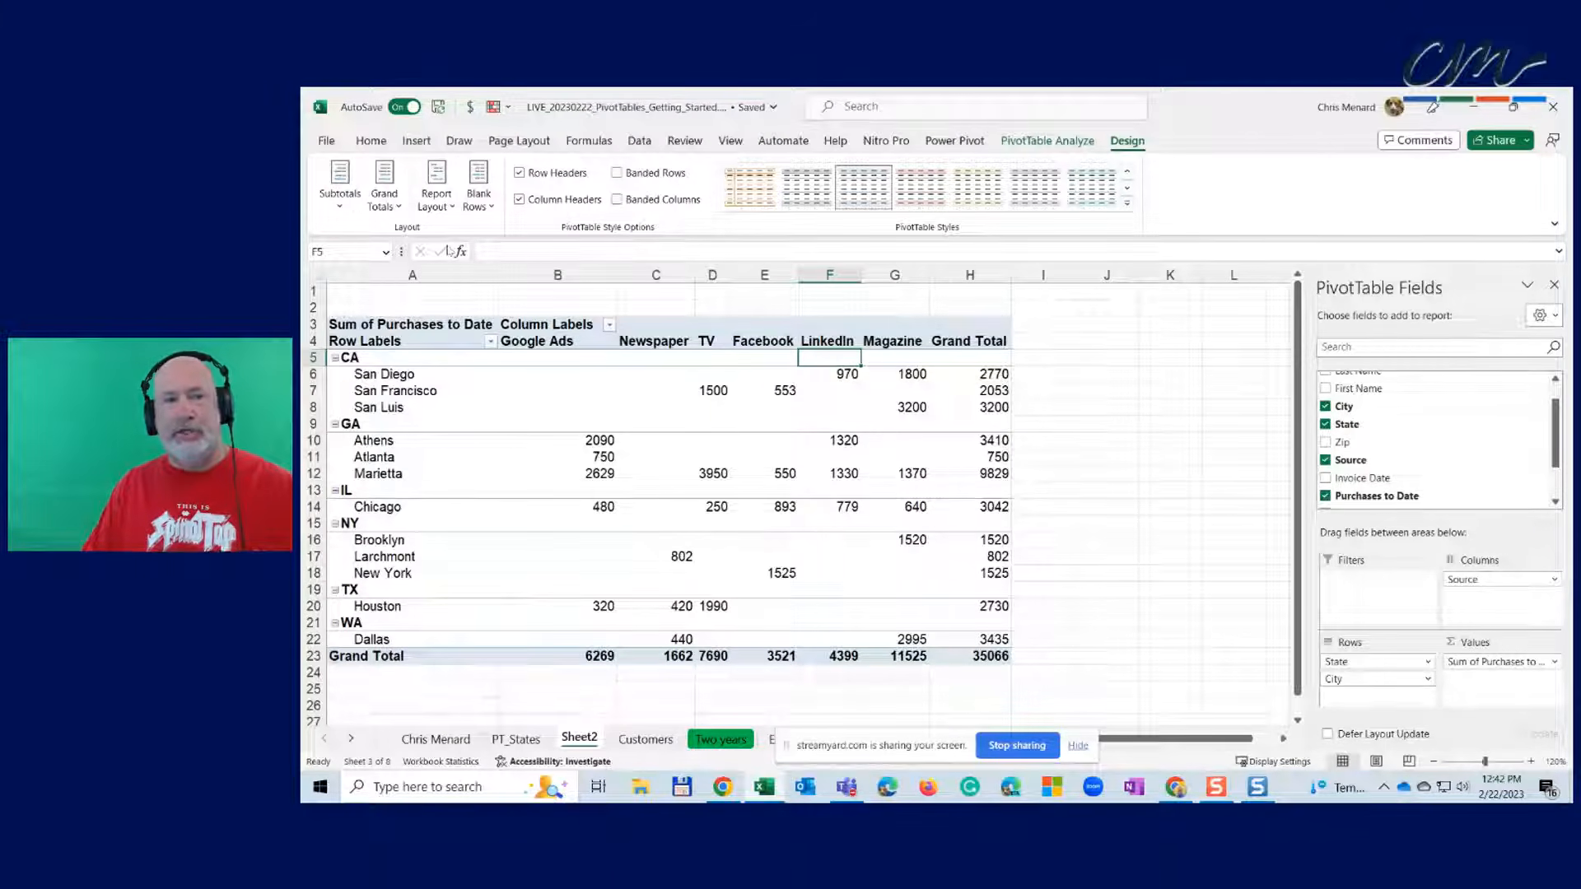
{"action": "left_click", "coordinate": [350, 203]}
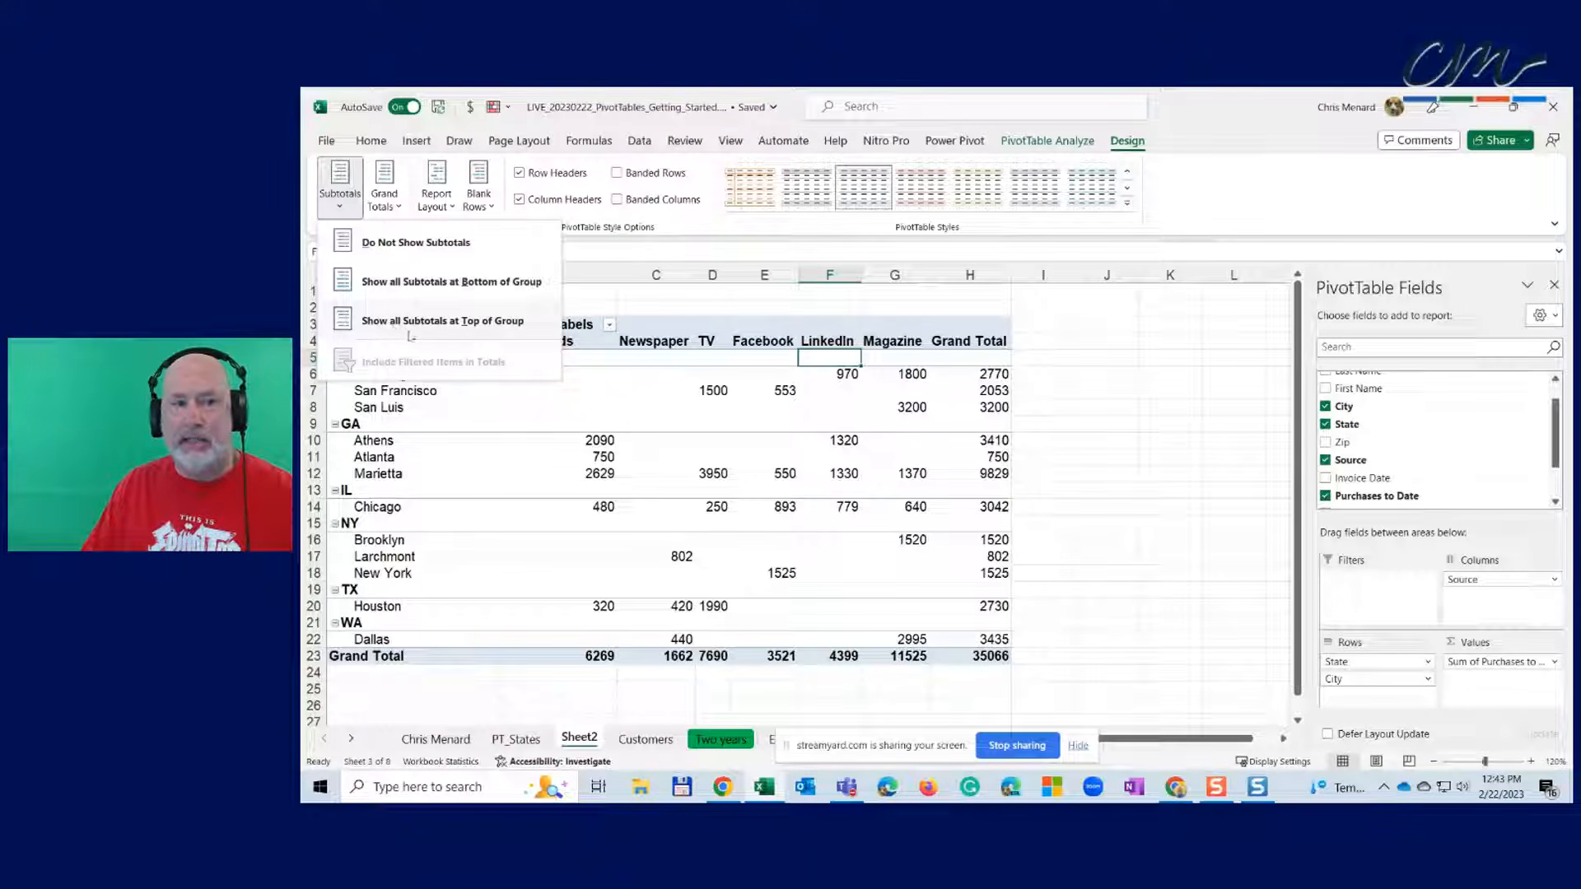
{"action": "left_click", "coordinate": [449, 330]}
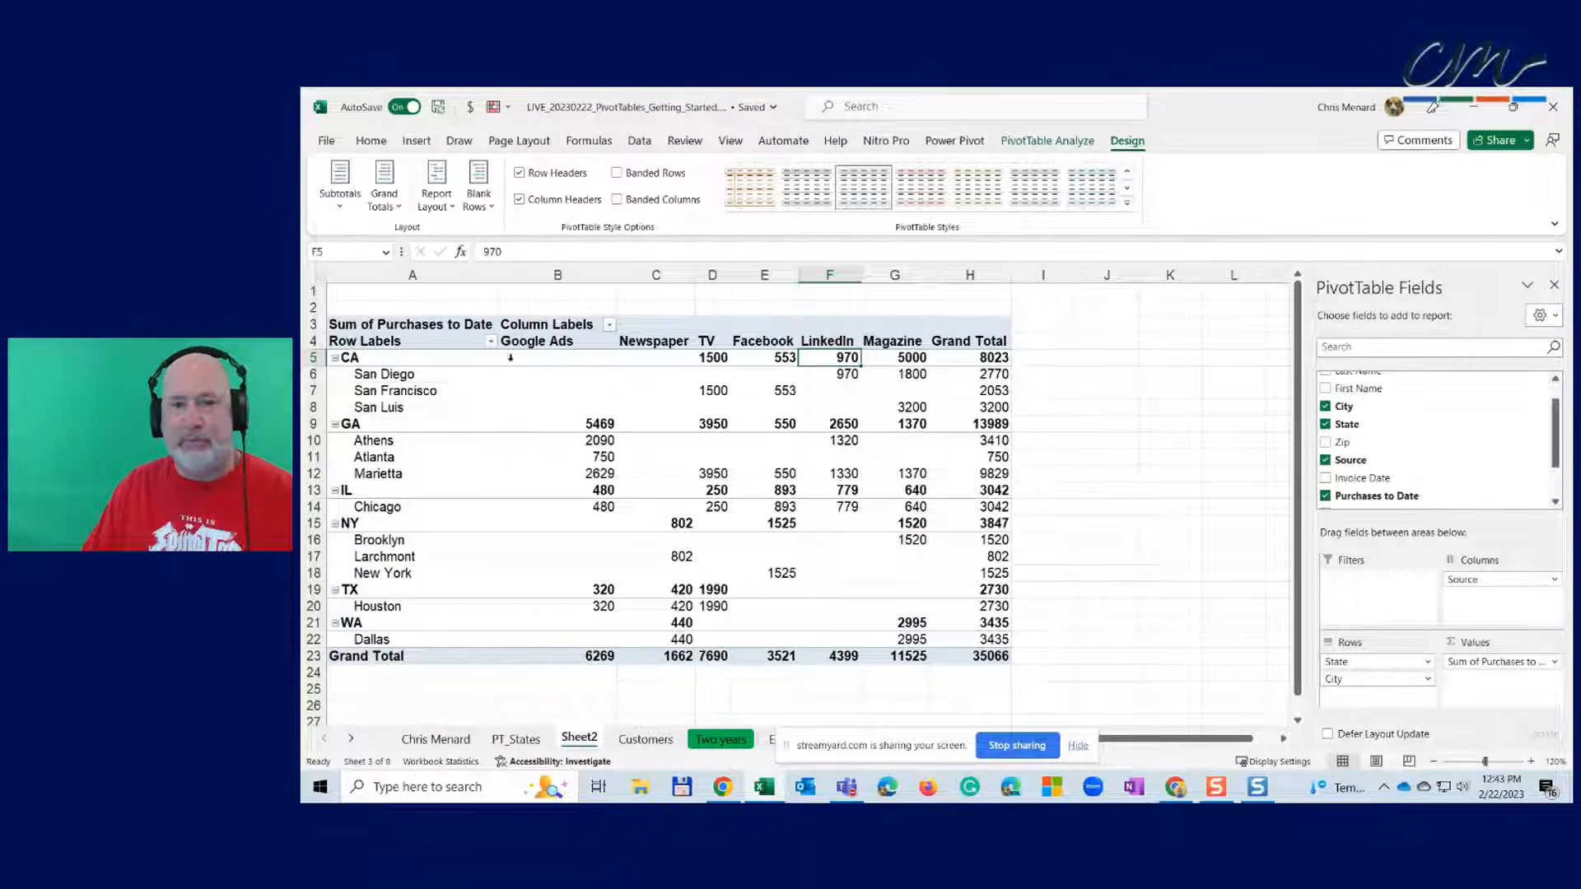
{"action": "left_click", "coordinate": [341, 191]}
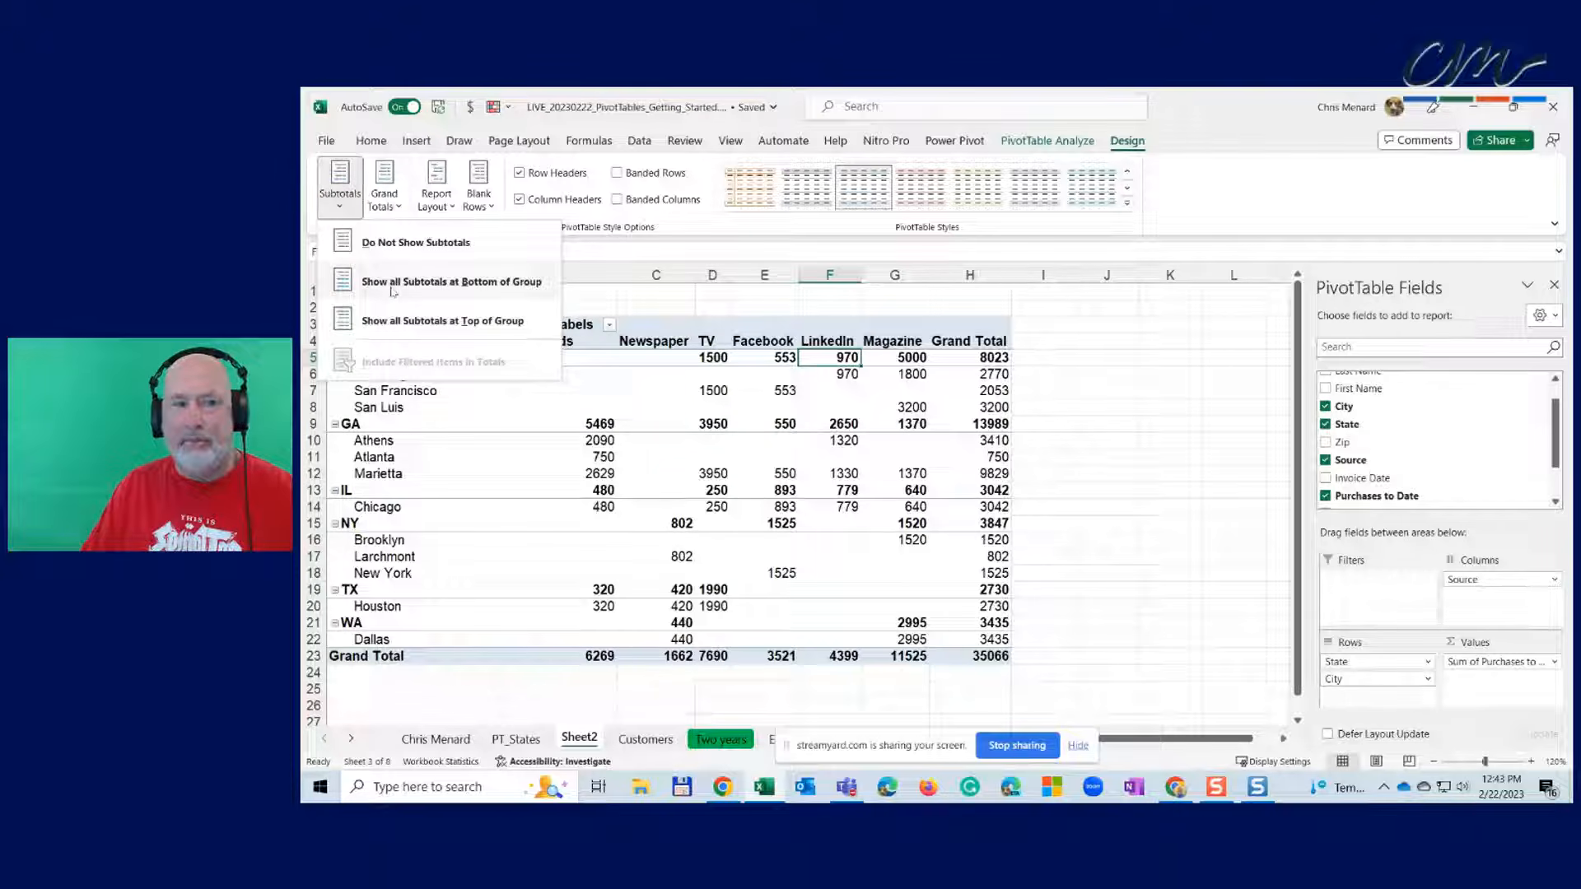
{"action": "left_click", "coordinate": [452, 282]}
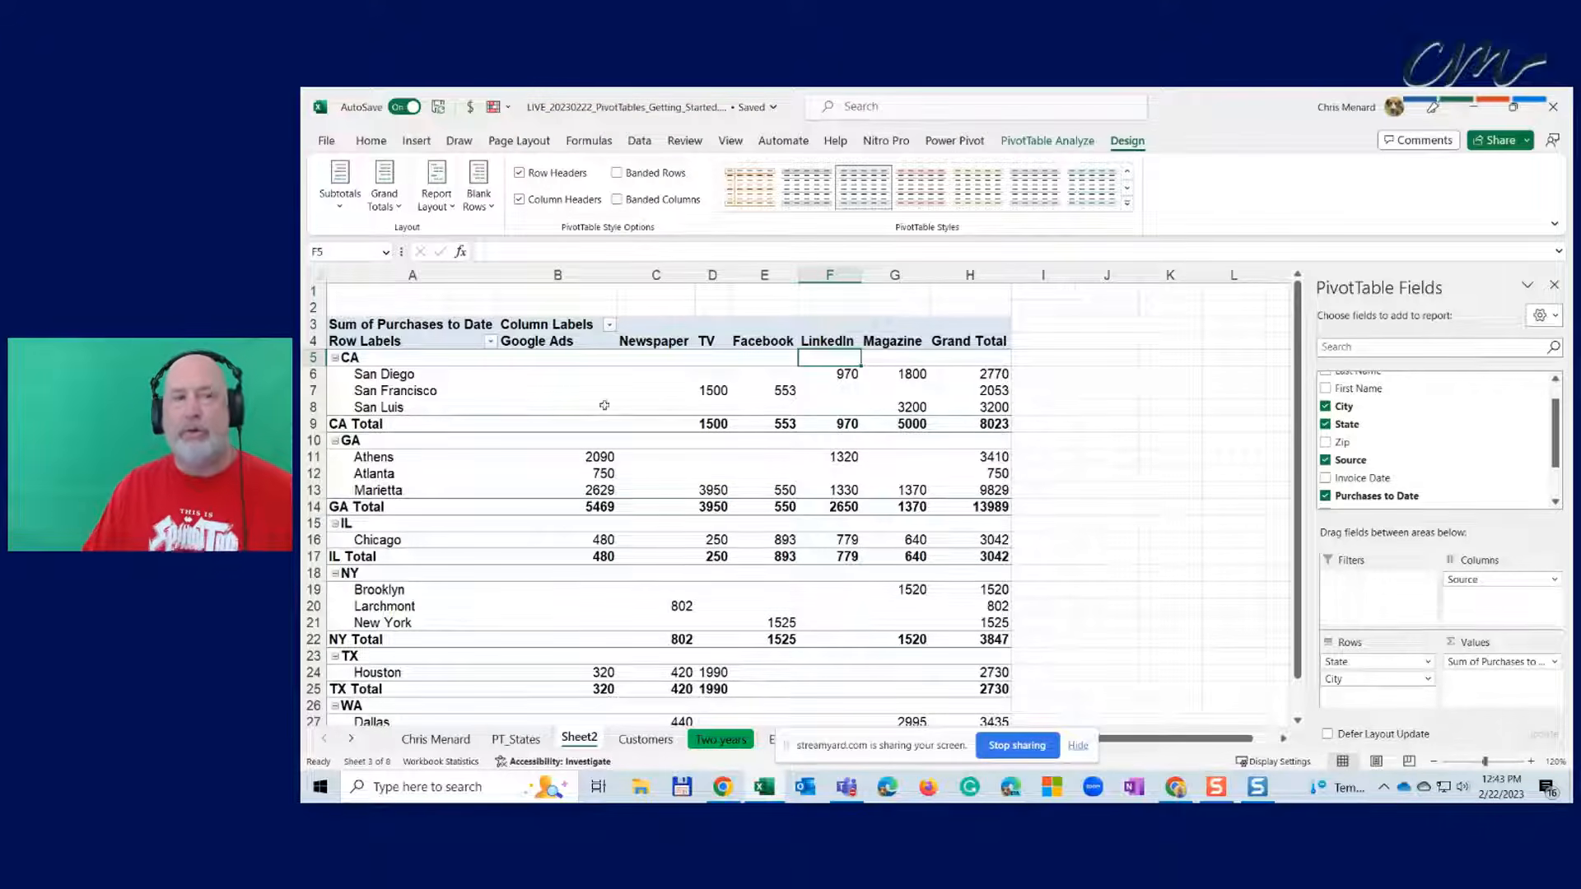
{"action": "left_click", "coordinate": [339, 187]}
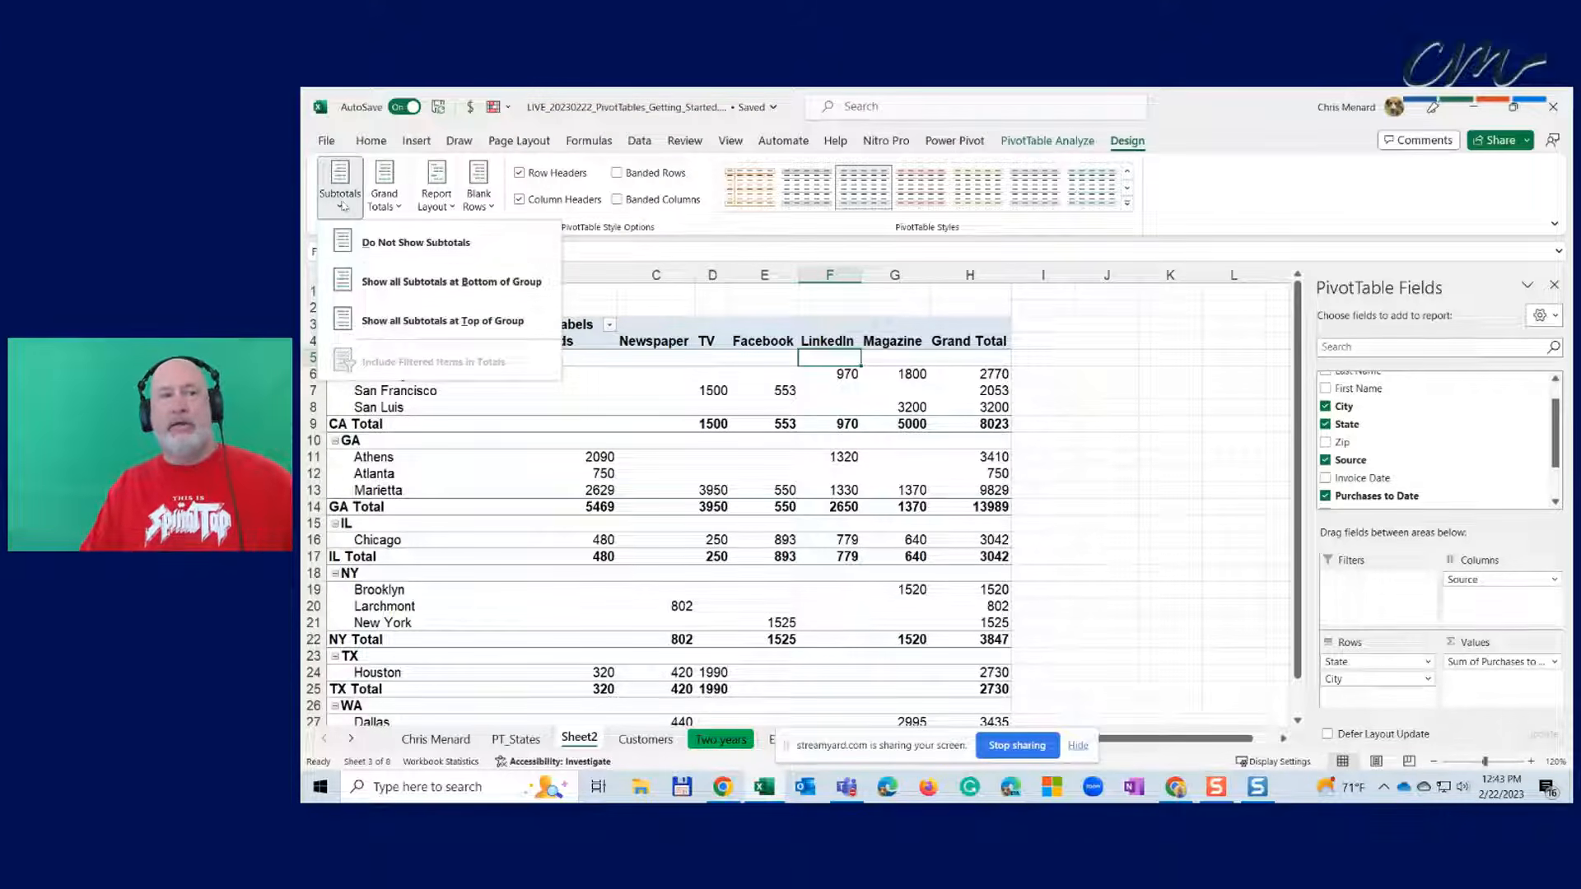
{"action": "left_click", "coordinate": [392, 323]}
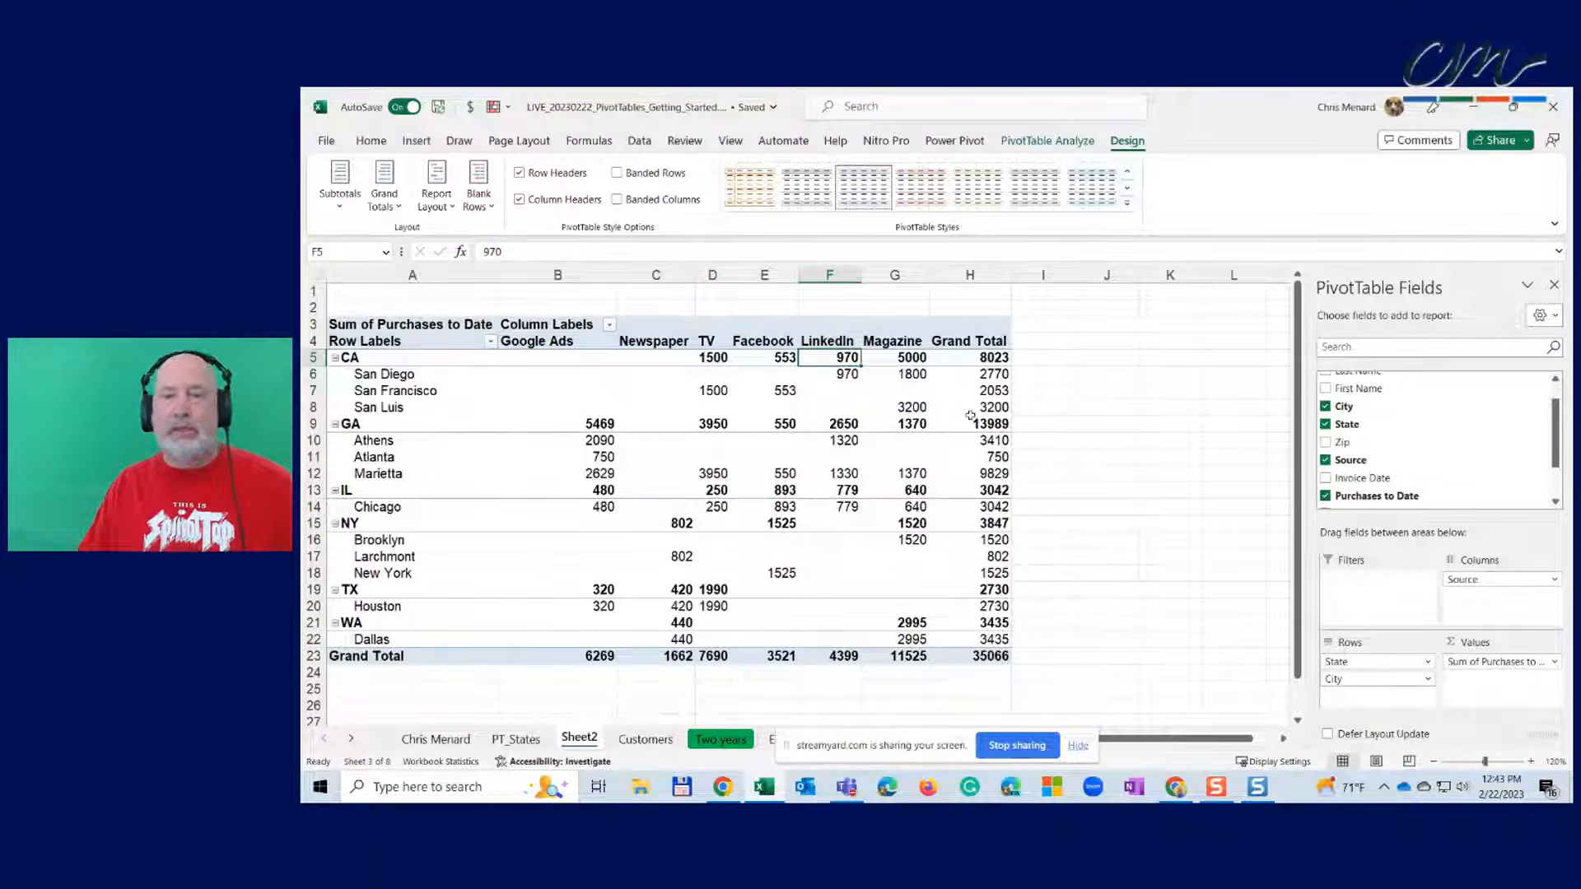
{"action": "mouse_move", "coordinate": [970, 416]}
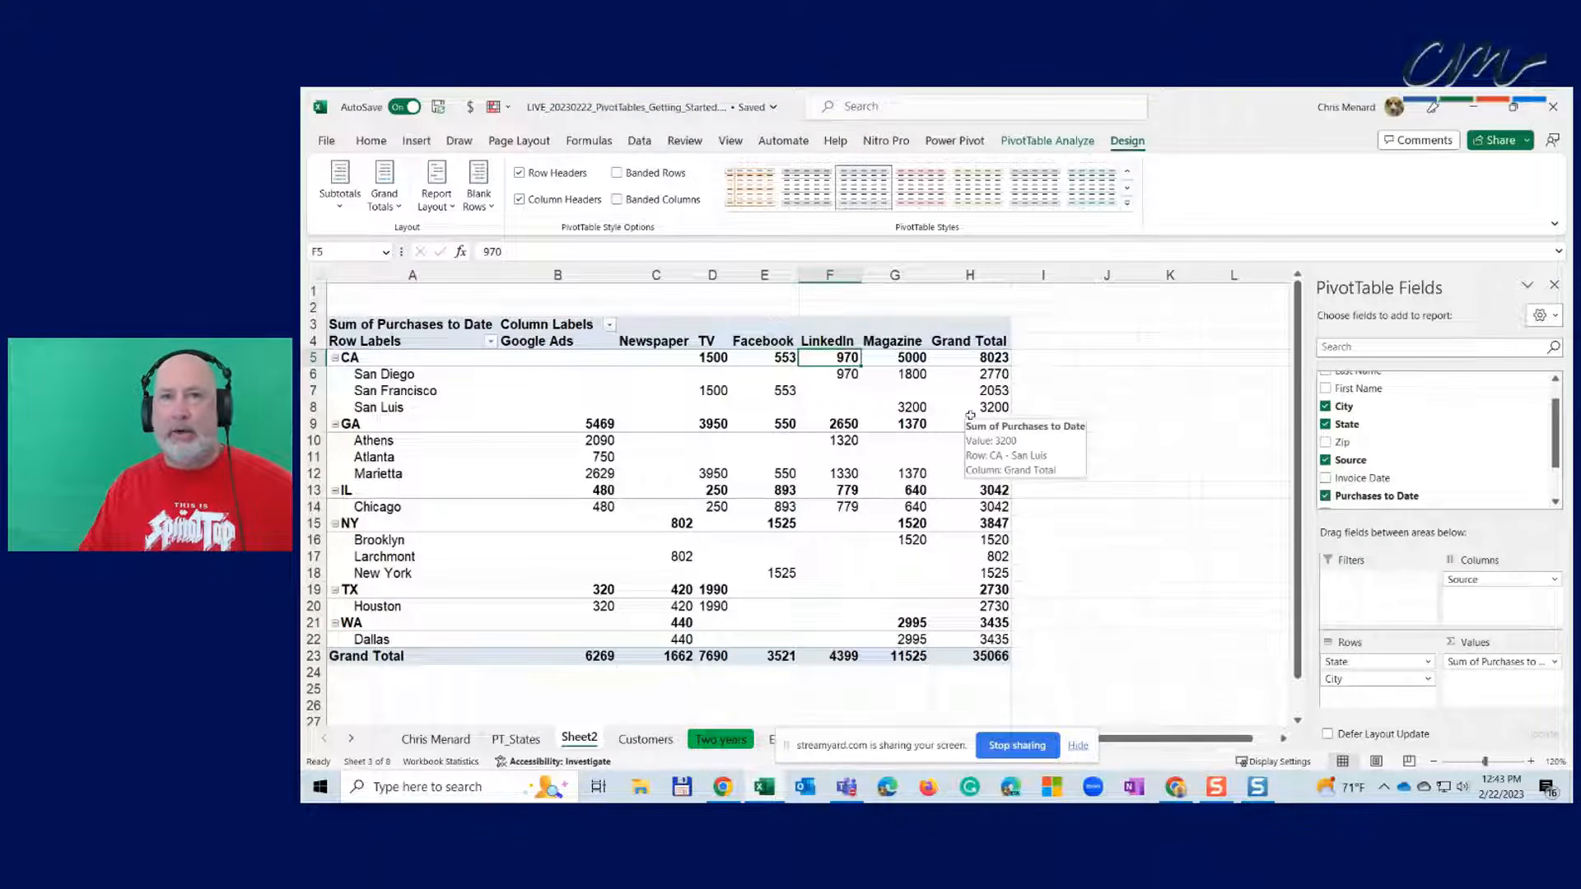
{"action": "mouse_move", "coordinate": [987, 364]}
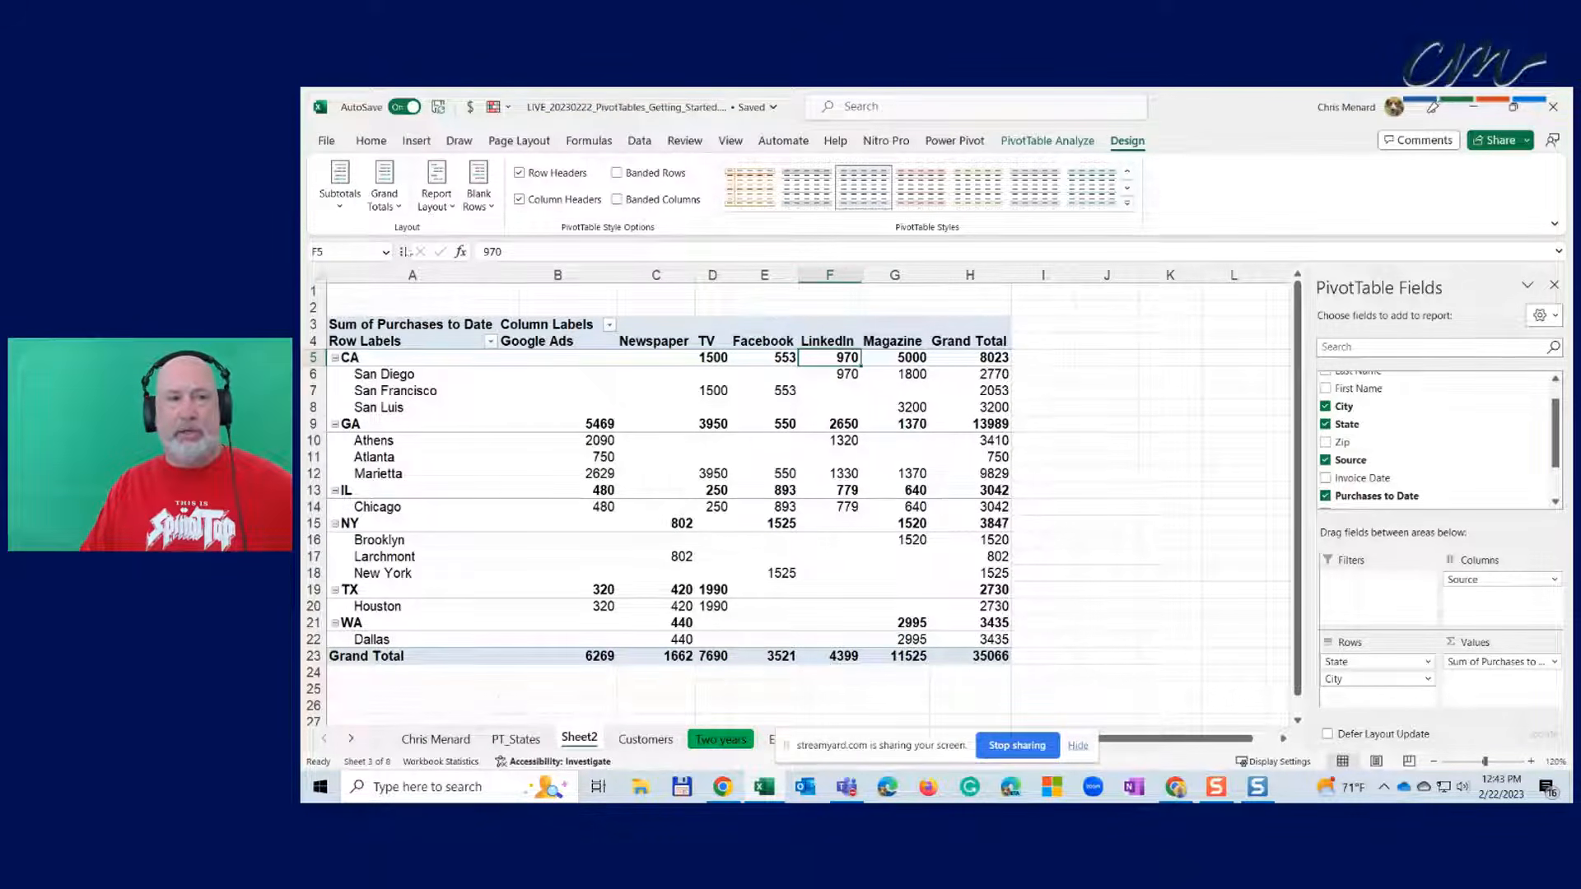
- Try Grand Totals Off, Rows Only, Columns Only, ending On for Rows and Columns
{"action": "left_click", "coordinate": [397, 207]}
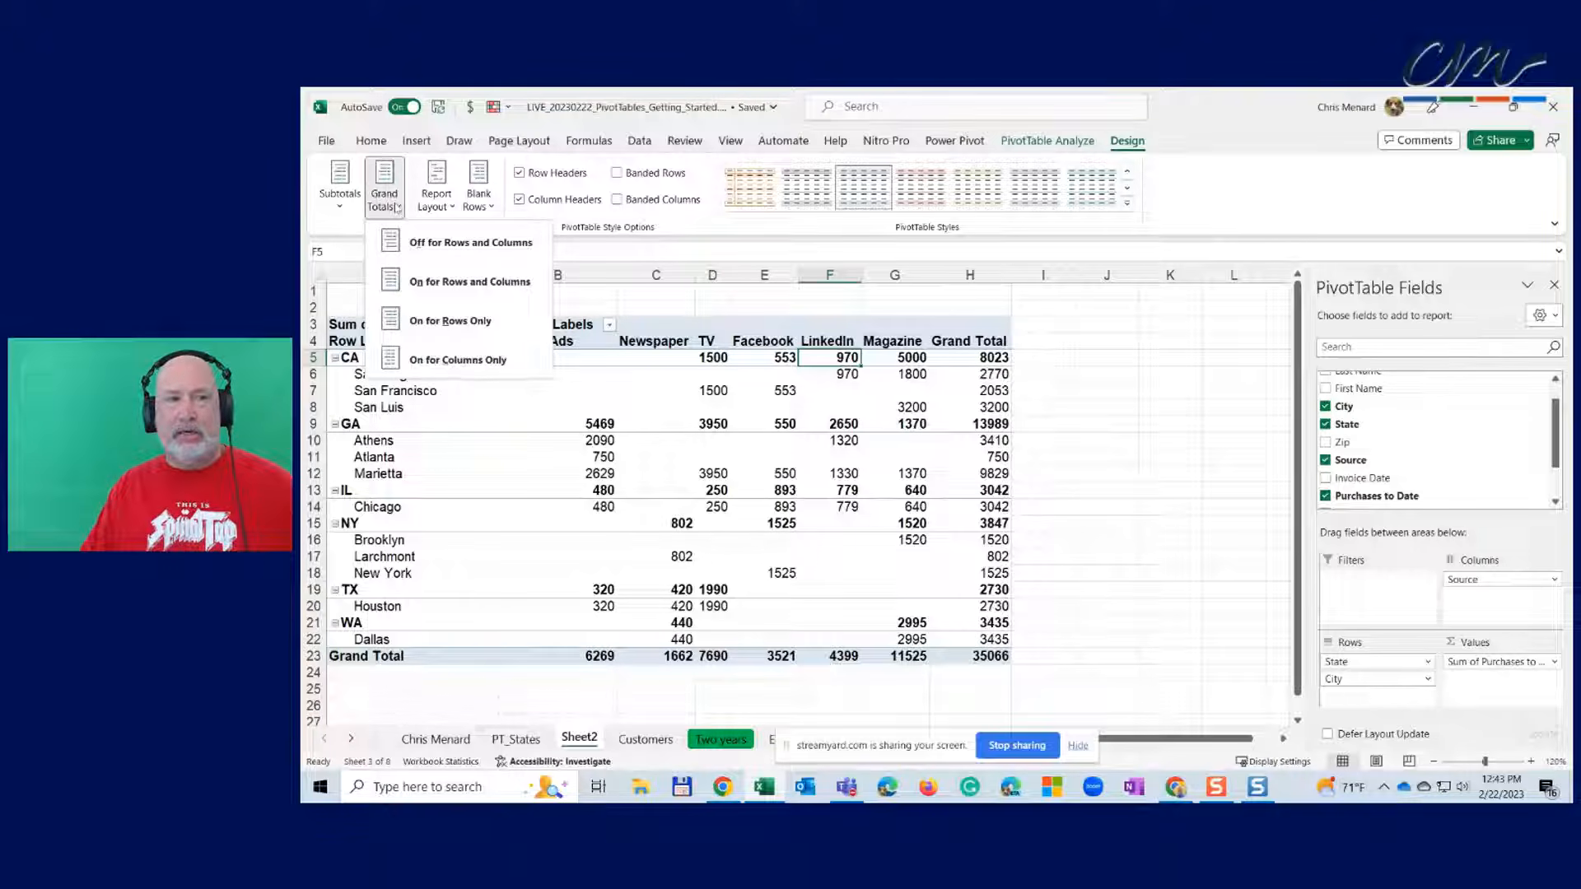
{"action": "left_click", "coordinate": [455, 245]}
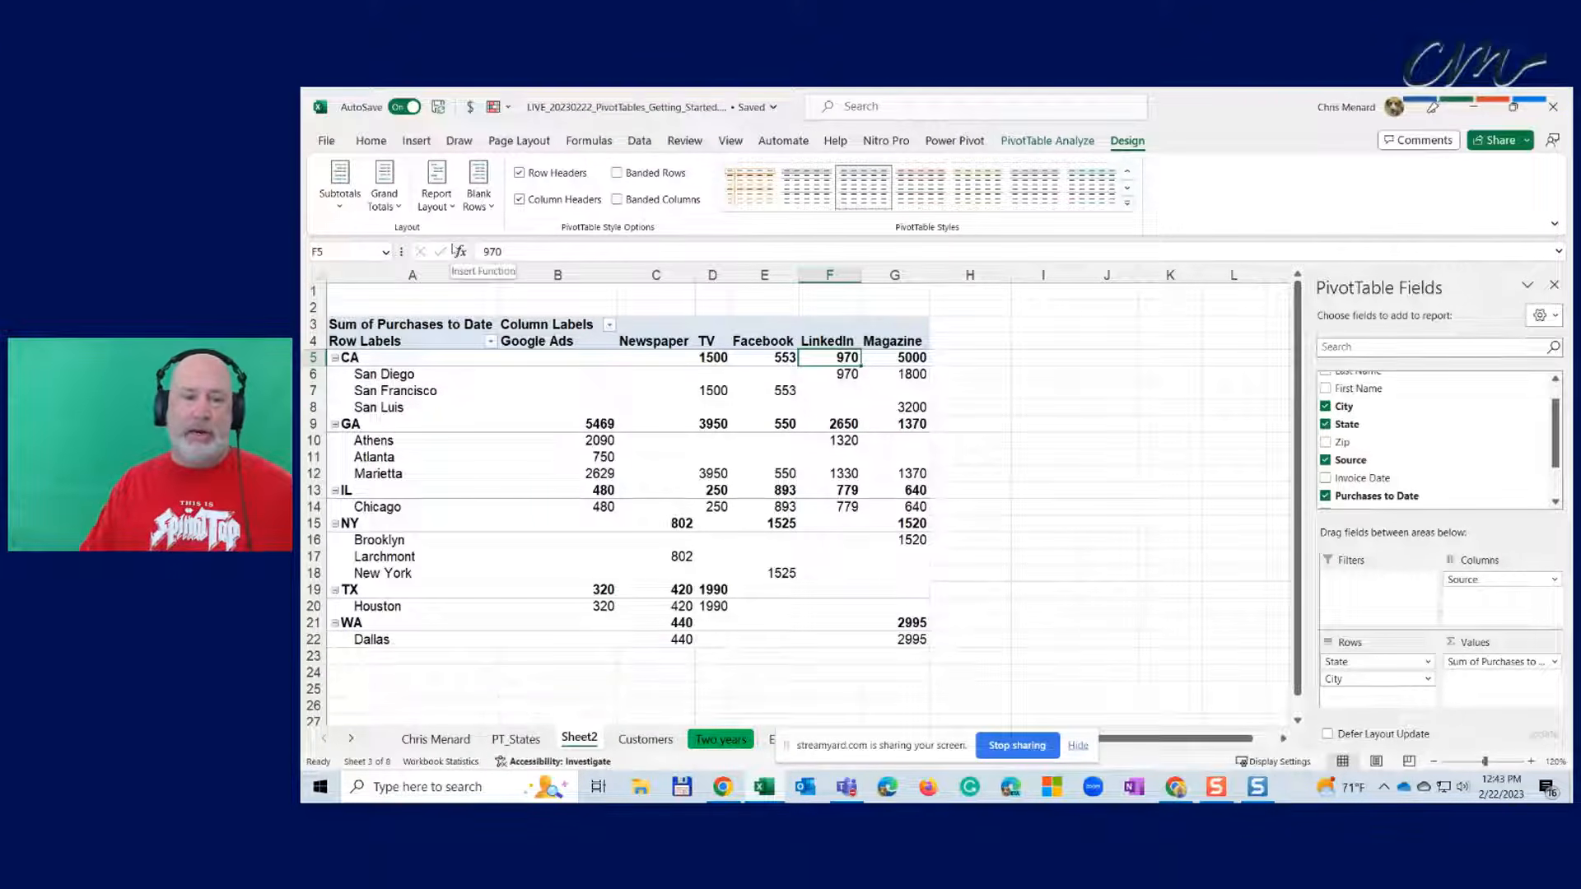
{"action": "left_click", "coordinate": [384, 198]}
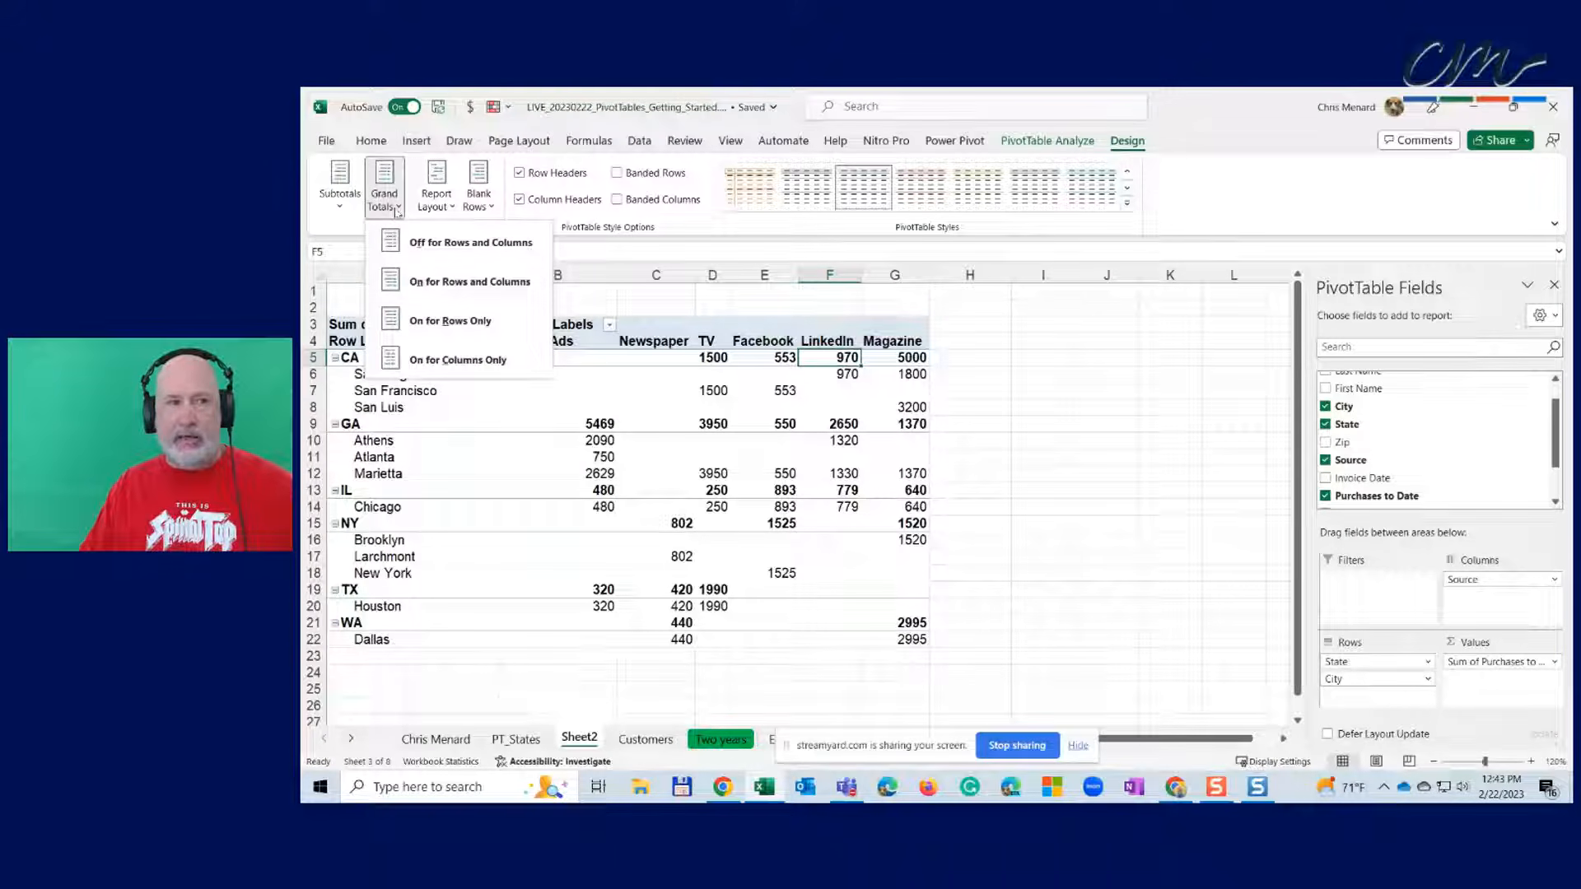
{"action": "left_click", "coordinate": [475, 322]}
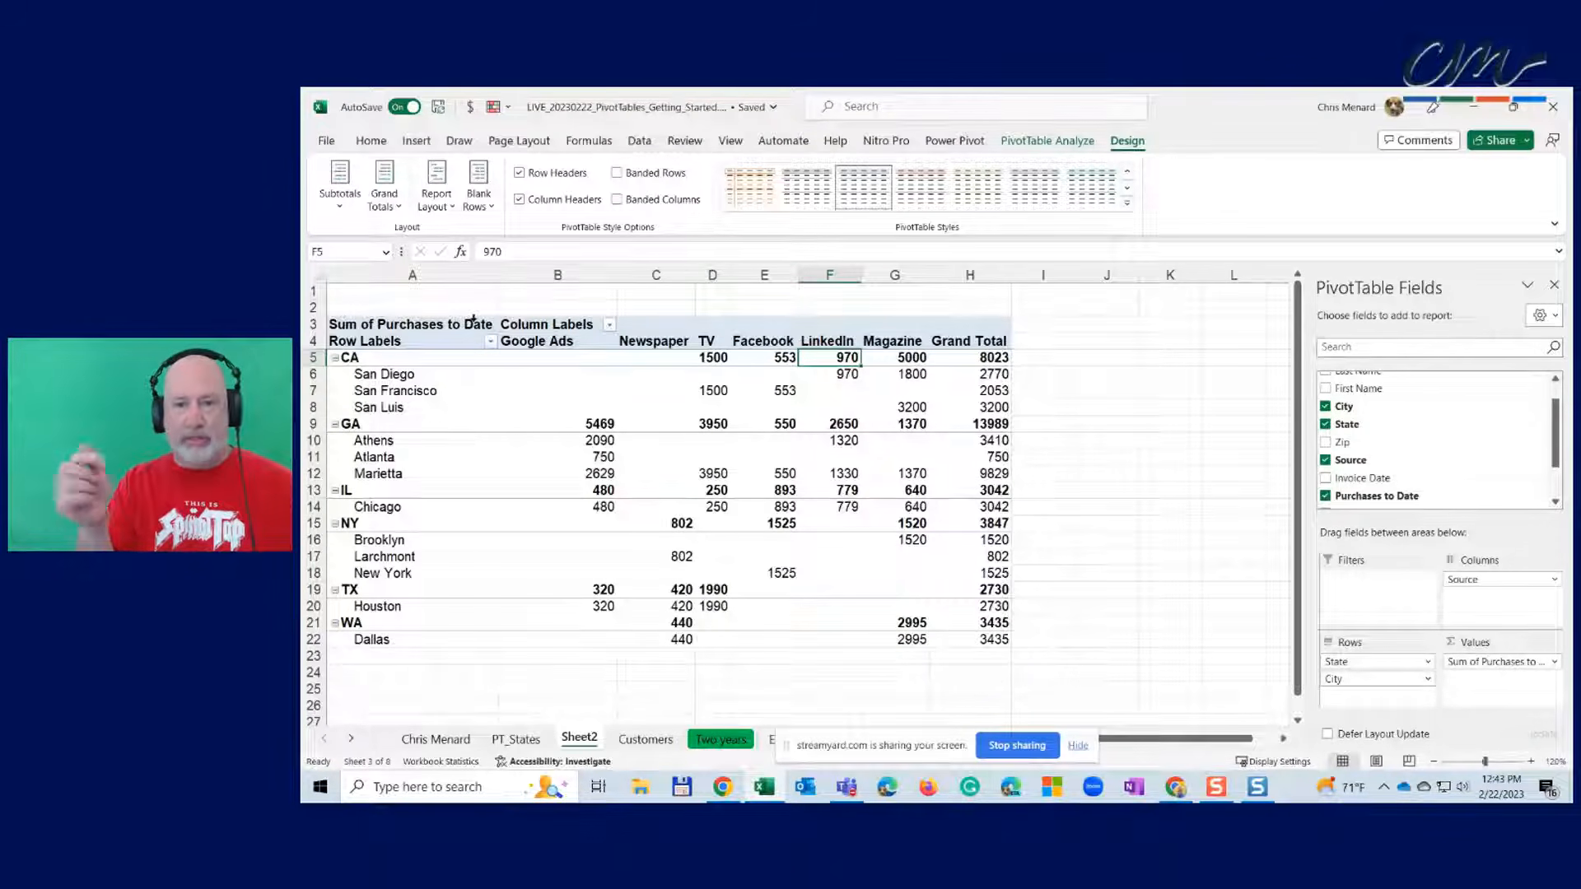
{"action": "left_click", "coordinate": [384, 193]}
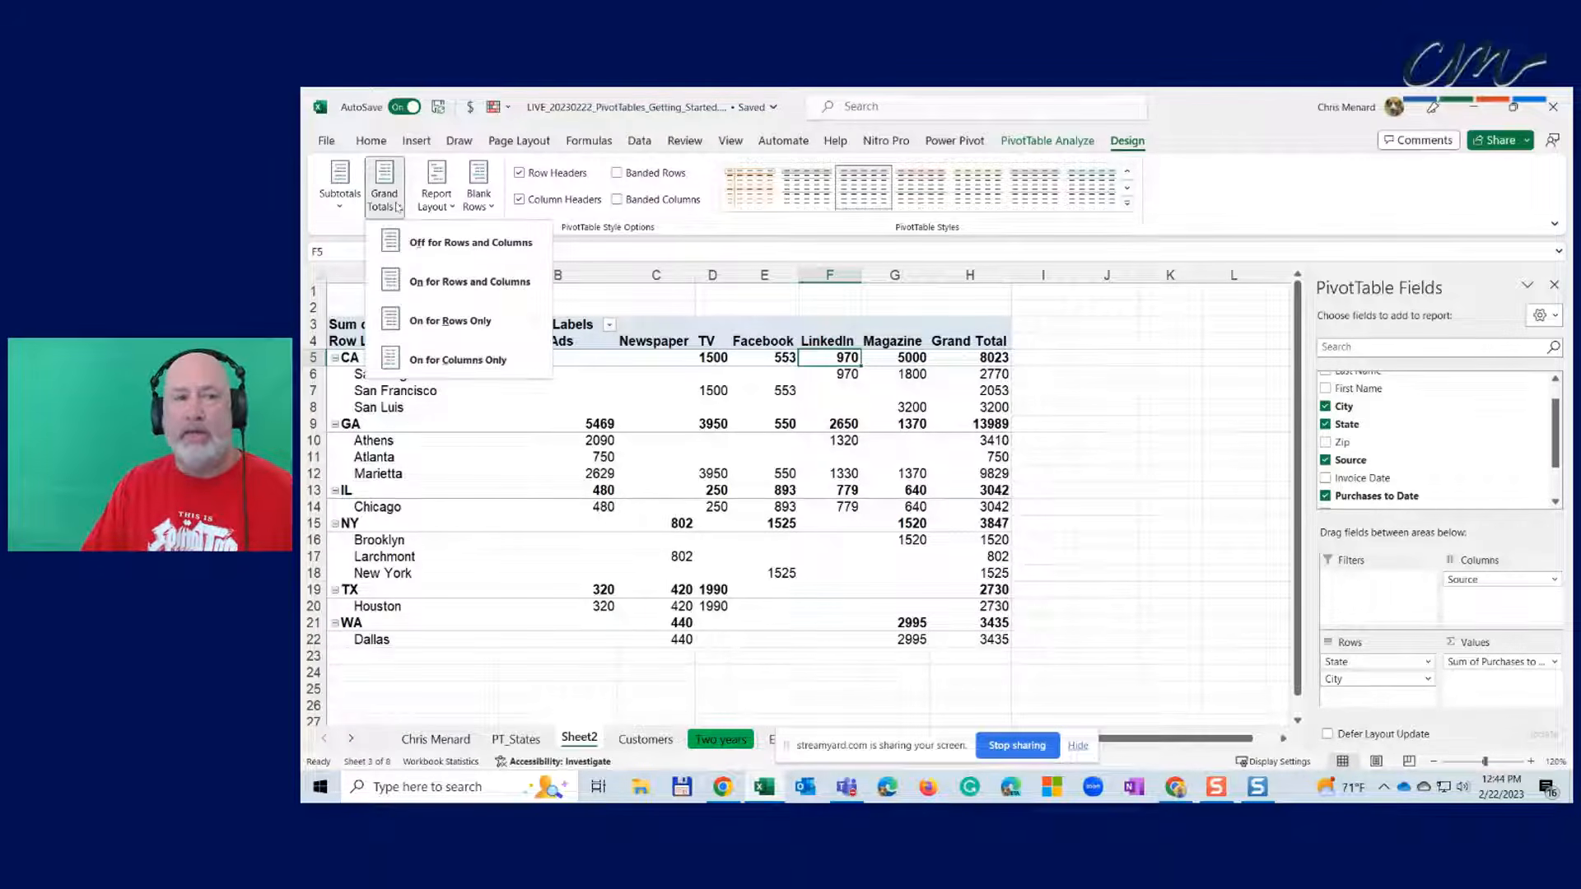
{"action": "left_click", "coordinate": [452, 361]}
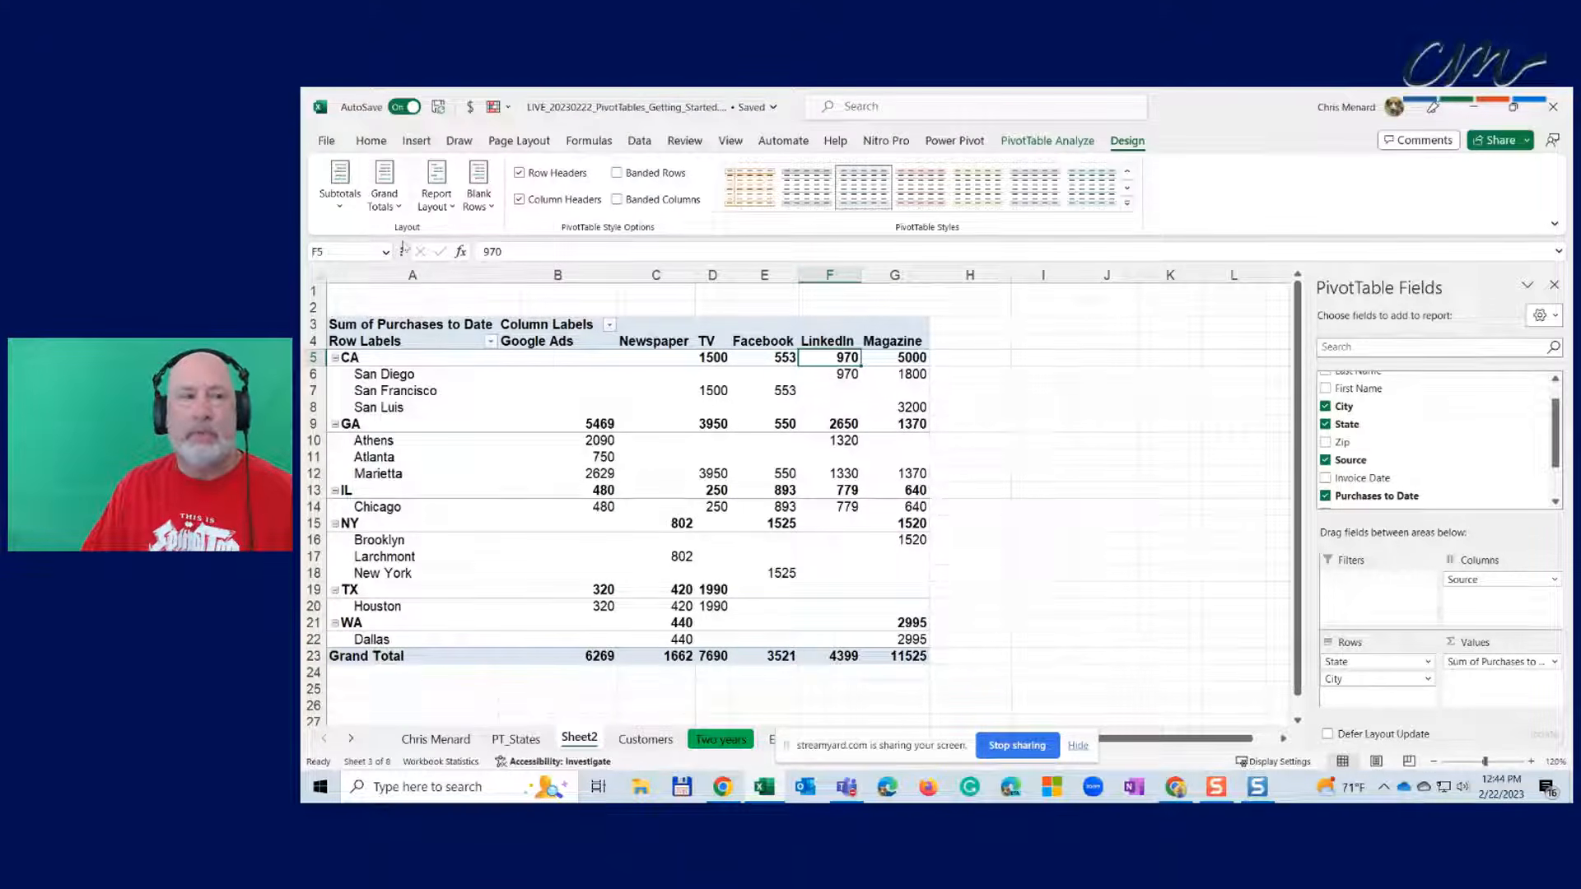
{"action": "left_click", "coordinate": [384, 198]}
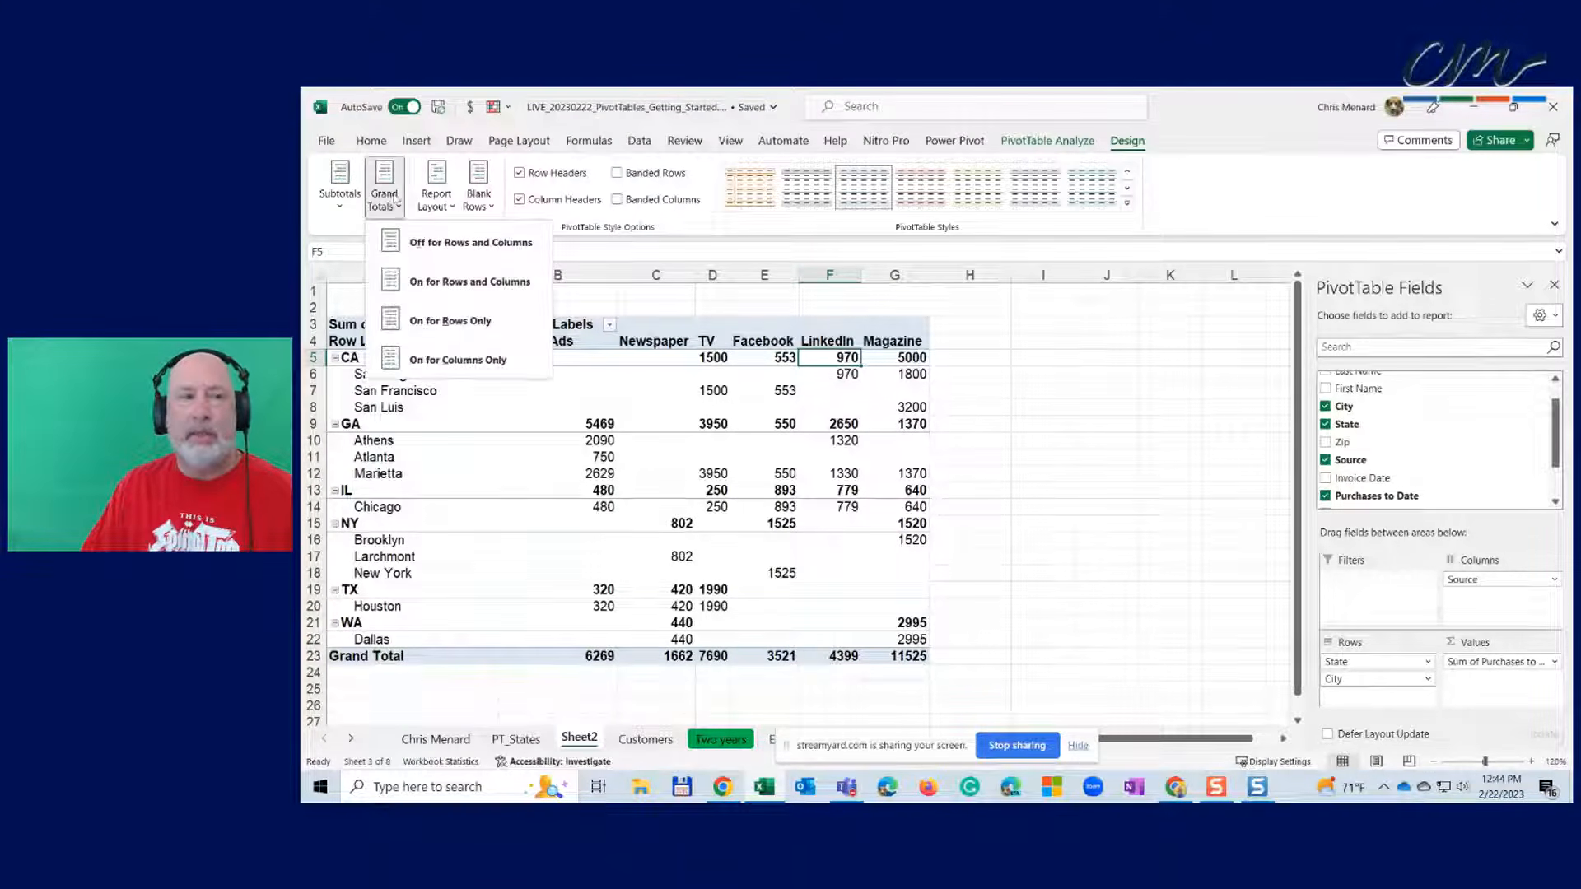
{"action": "left_click", "coordinate": [471, 284]}
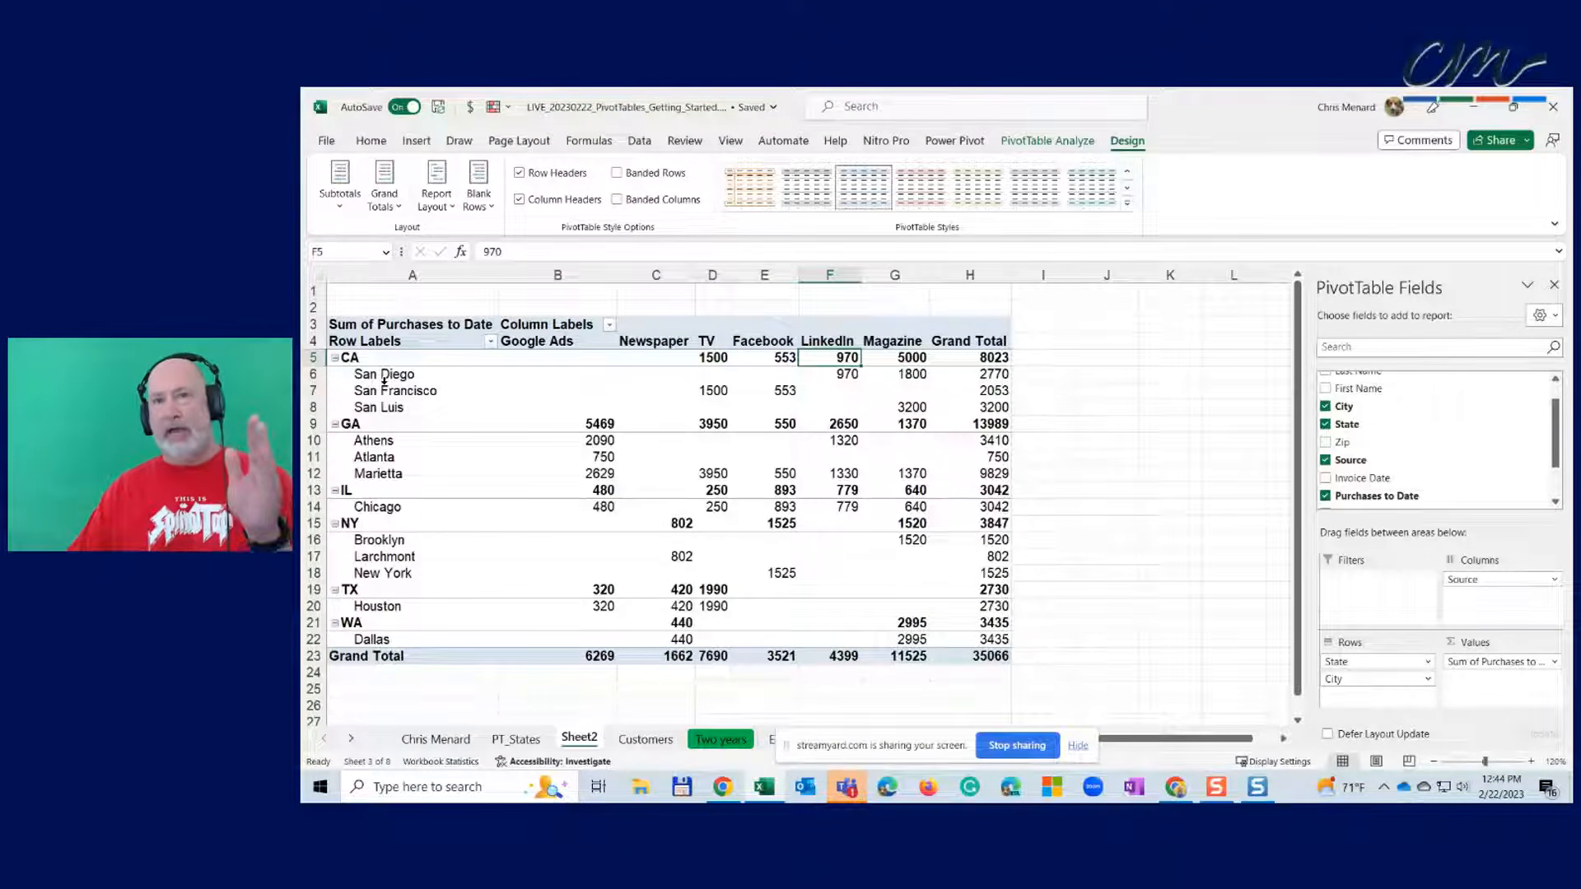
{"action": "left_click", "coordinate": [452, 211]}
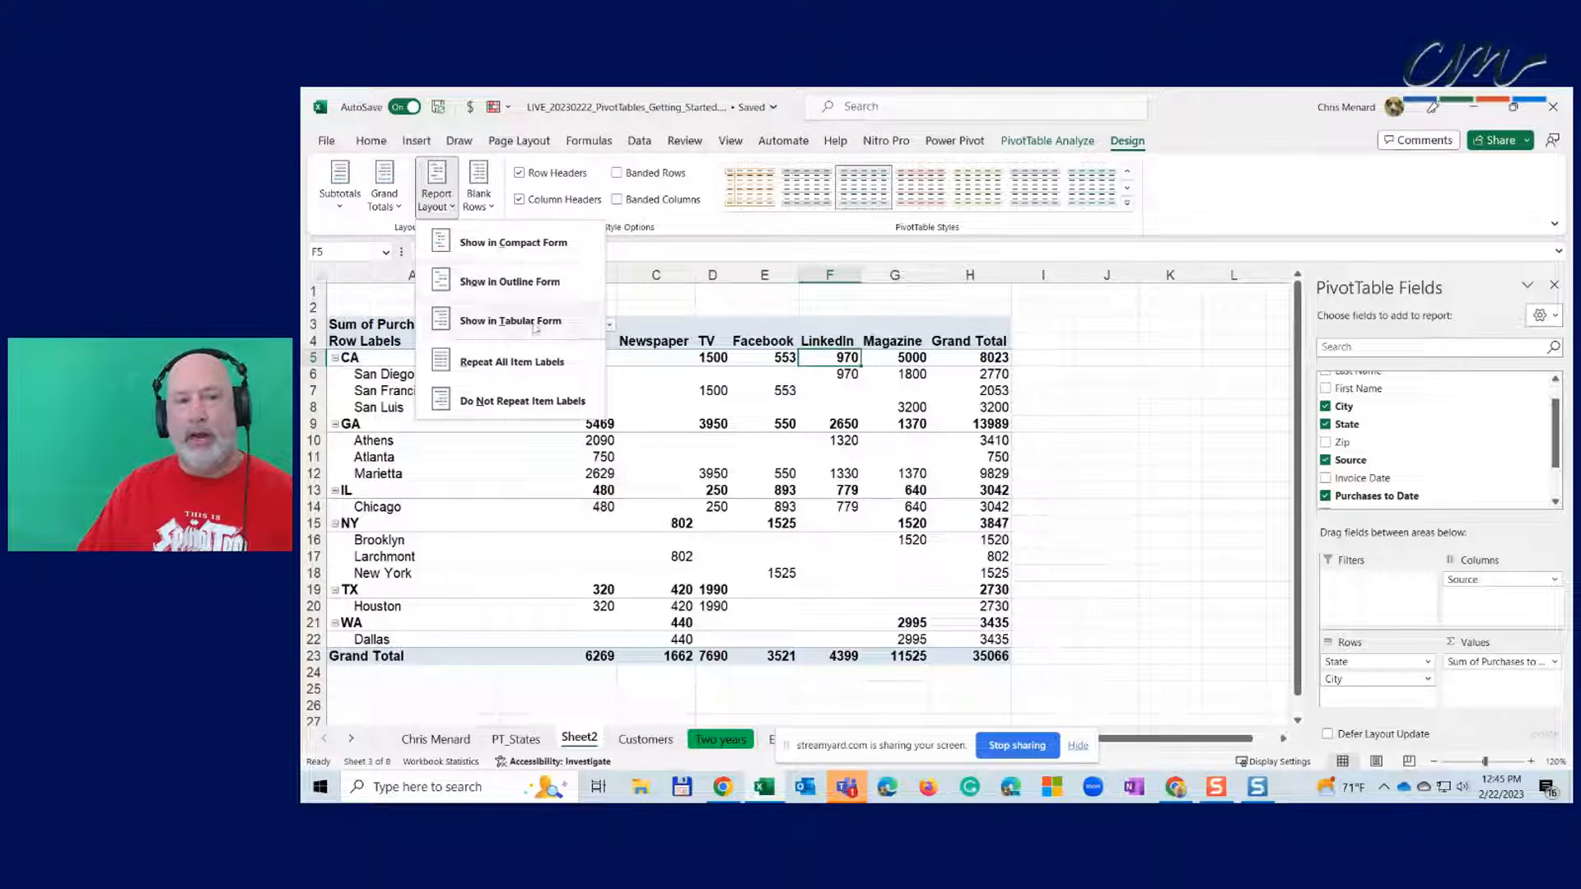
- Try tabular and outline report layouts, then return the pivot to compact form
{"action": "left_click", "coordinate": [535, 323]}
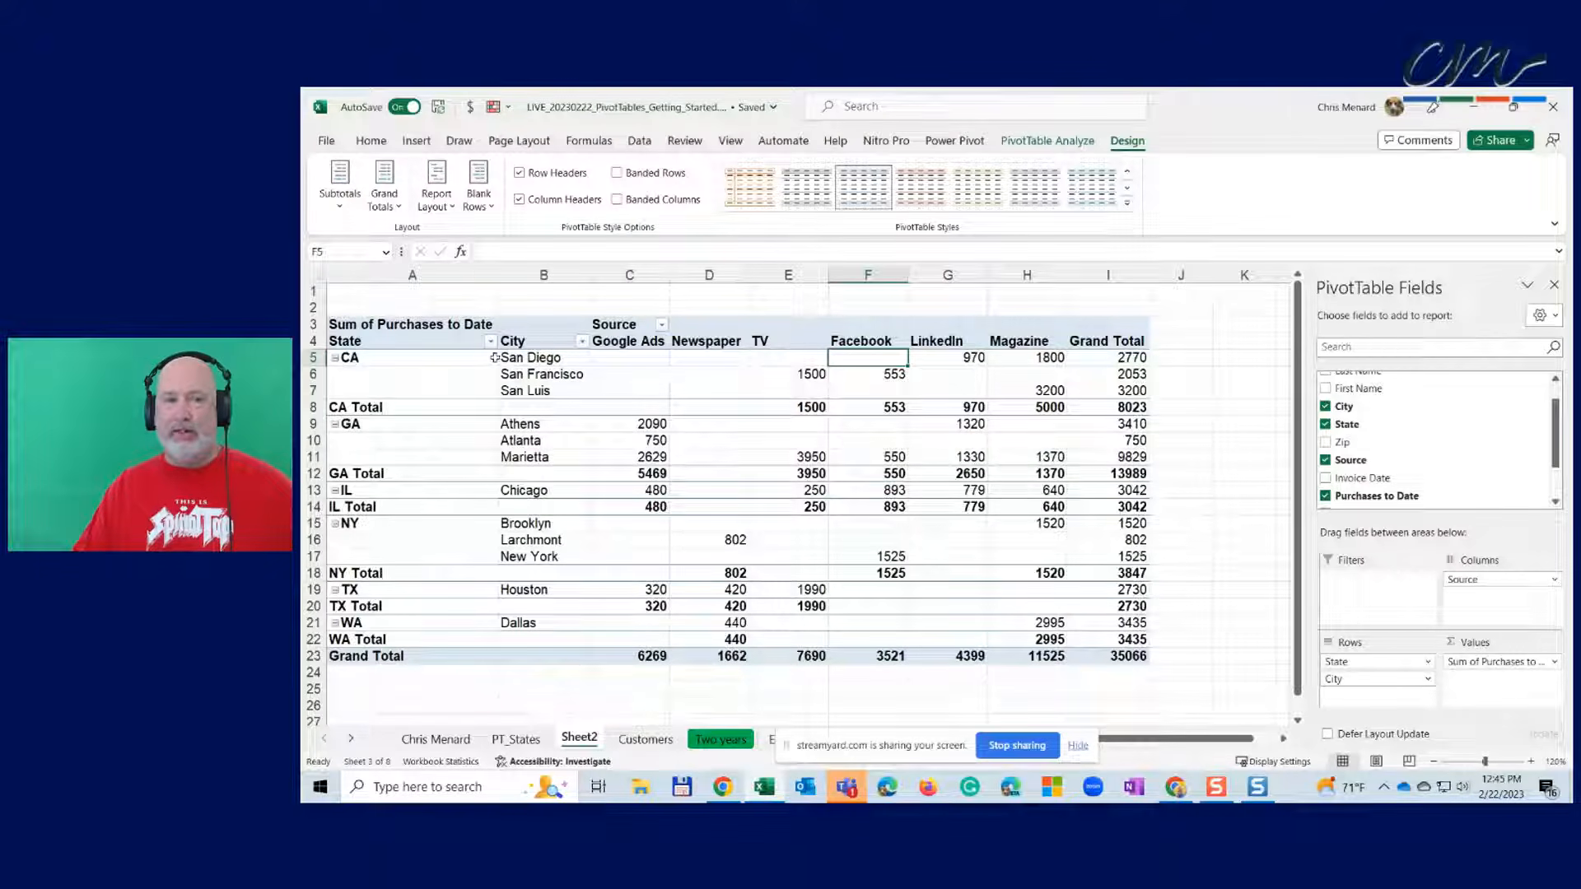
{"action": "left_click", "coordinate": [437, 200]}
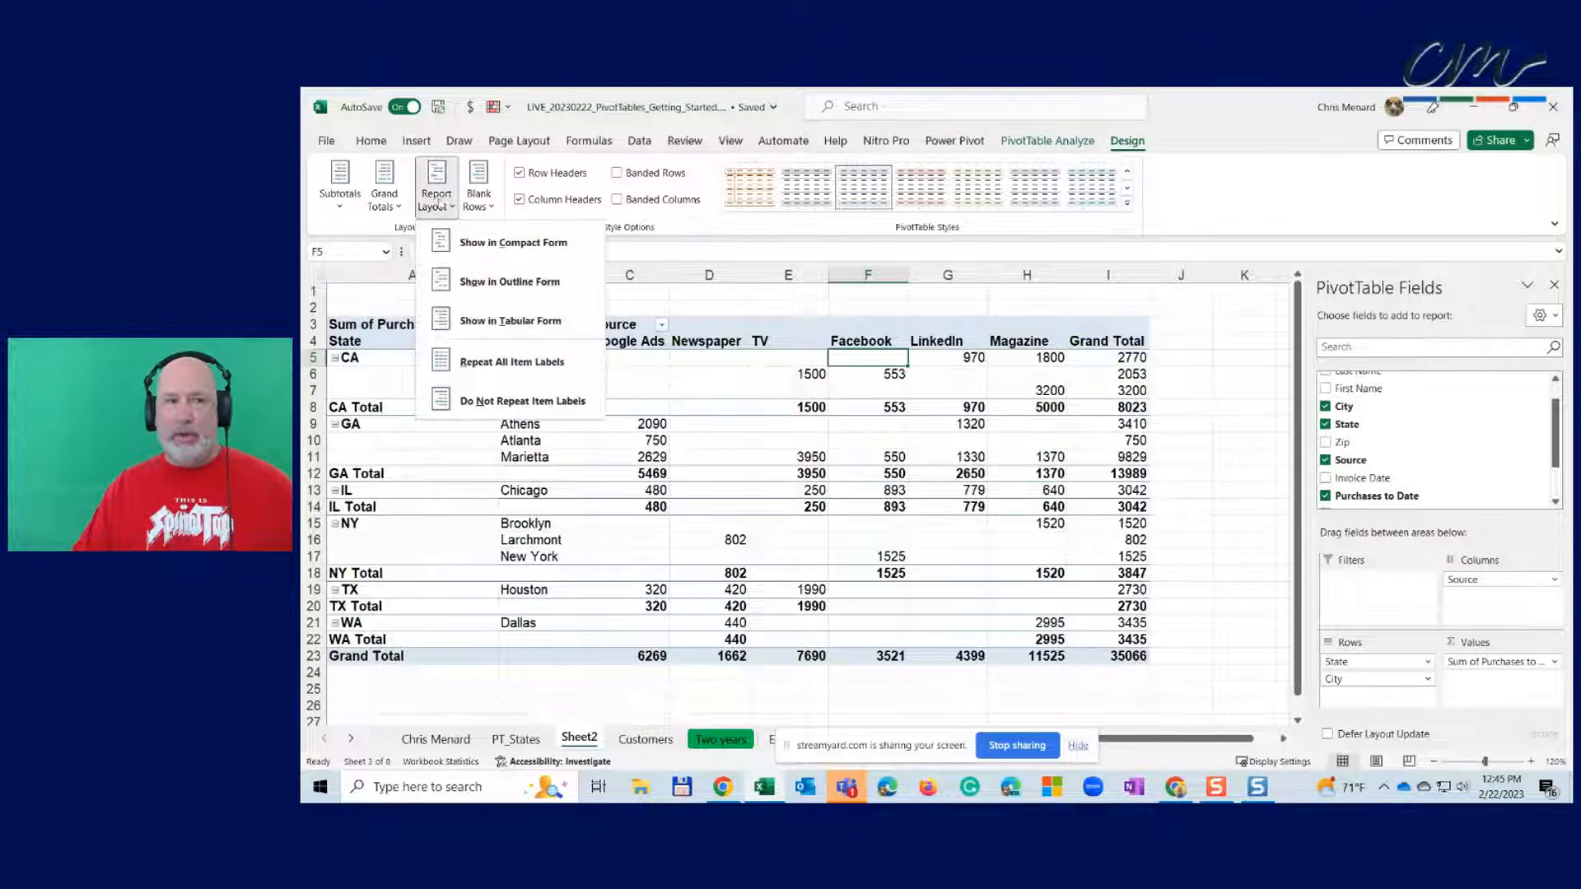
{"action": "left_click", "coordinate": [486, 288]}
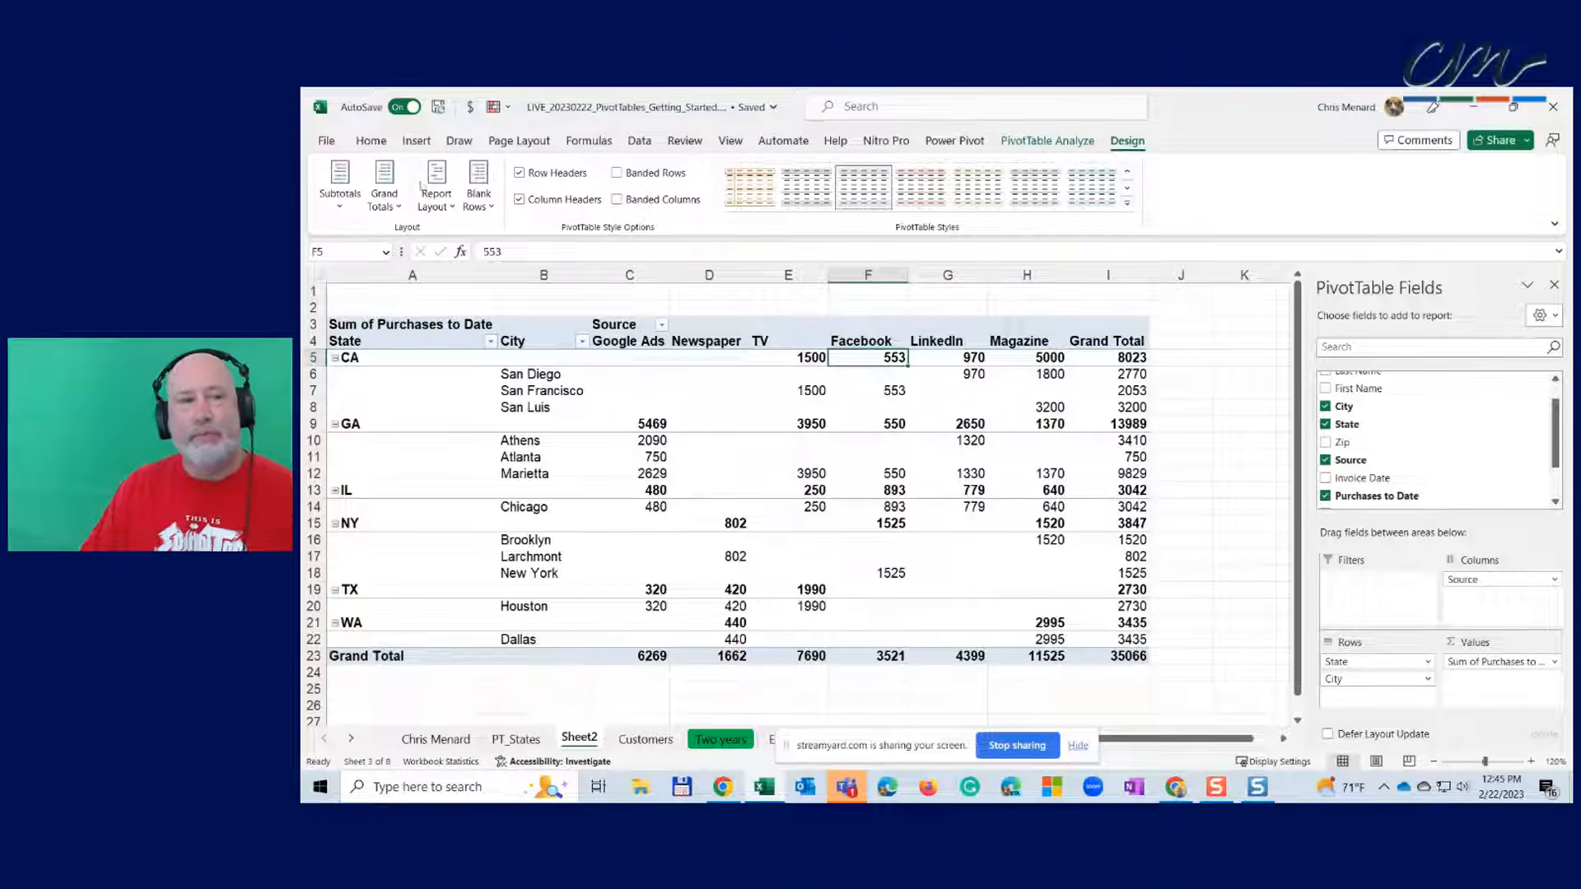
{"action": "left_click", "coordinate": [451, 213]}
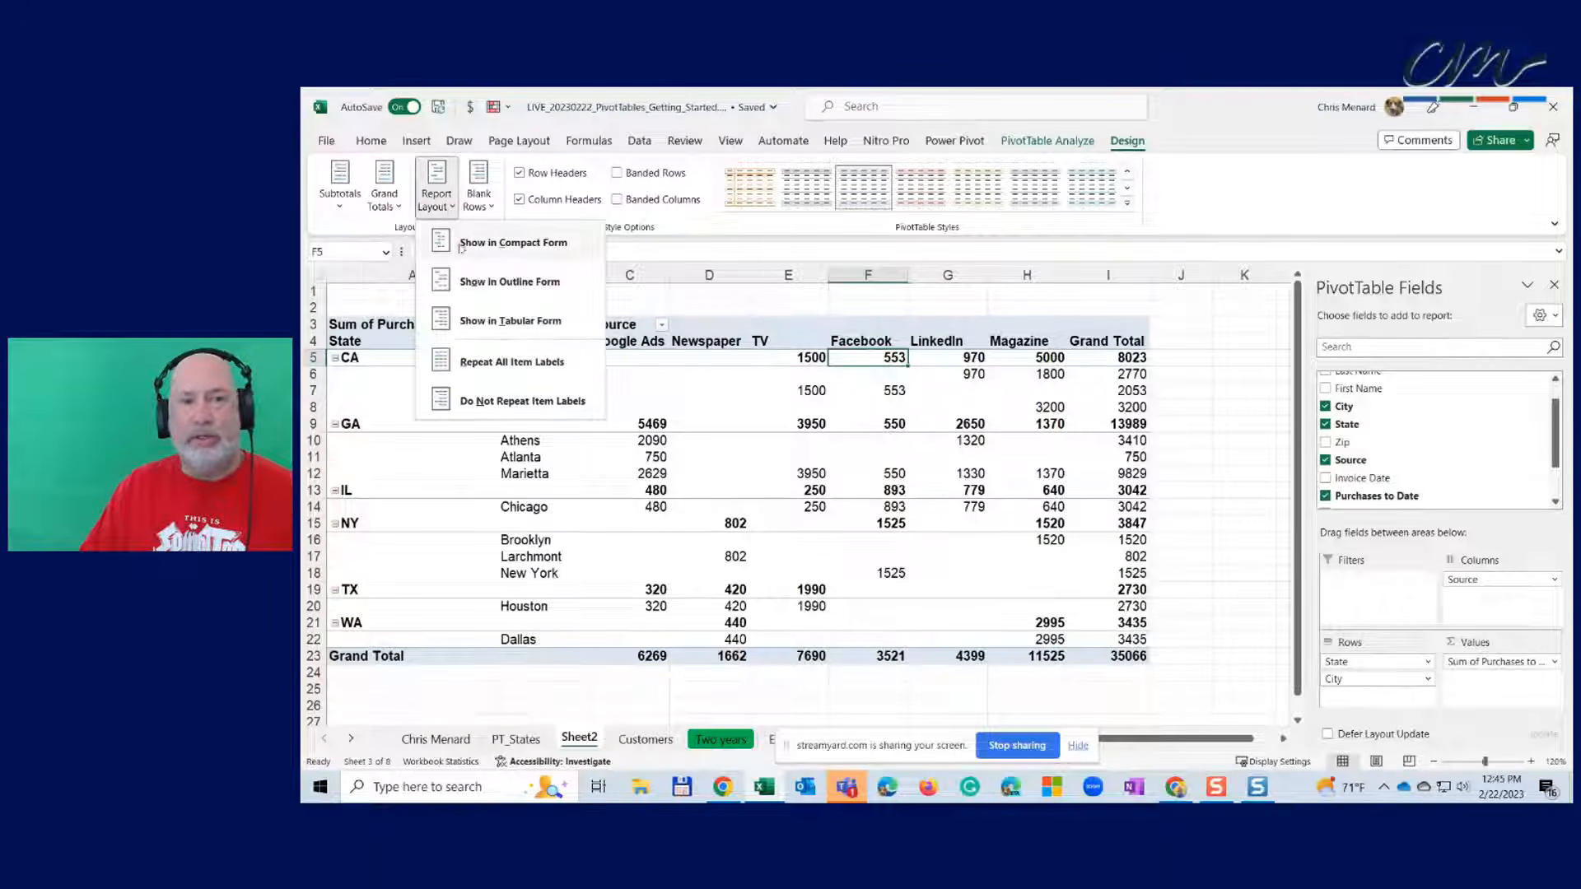
{"action": "left_click", "coordinate": [460, 248]}
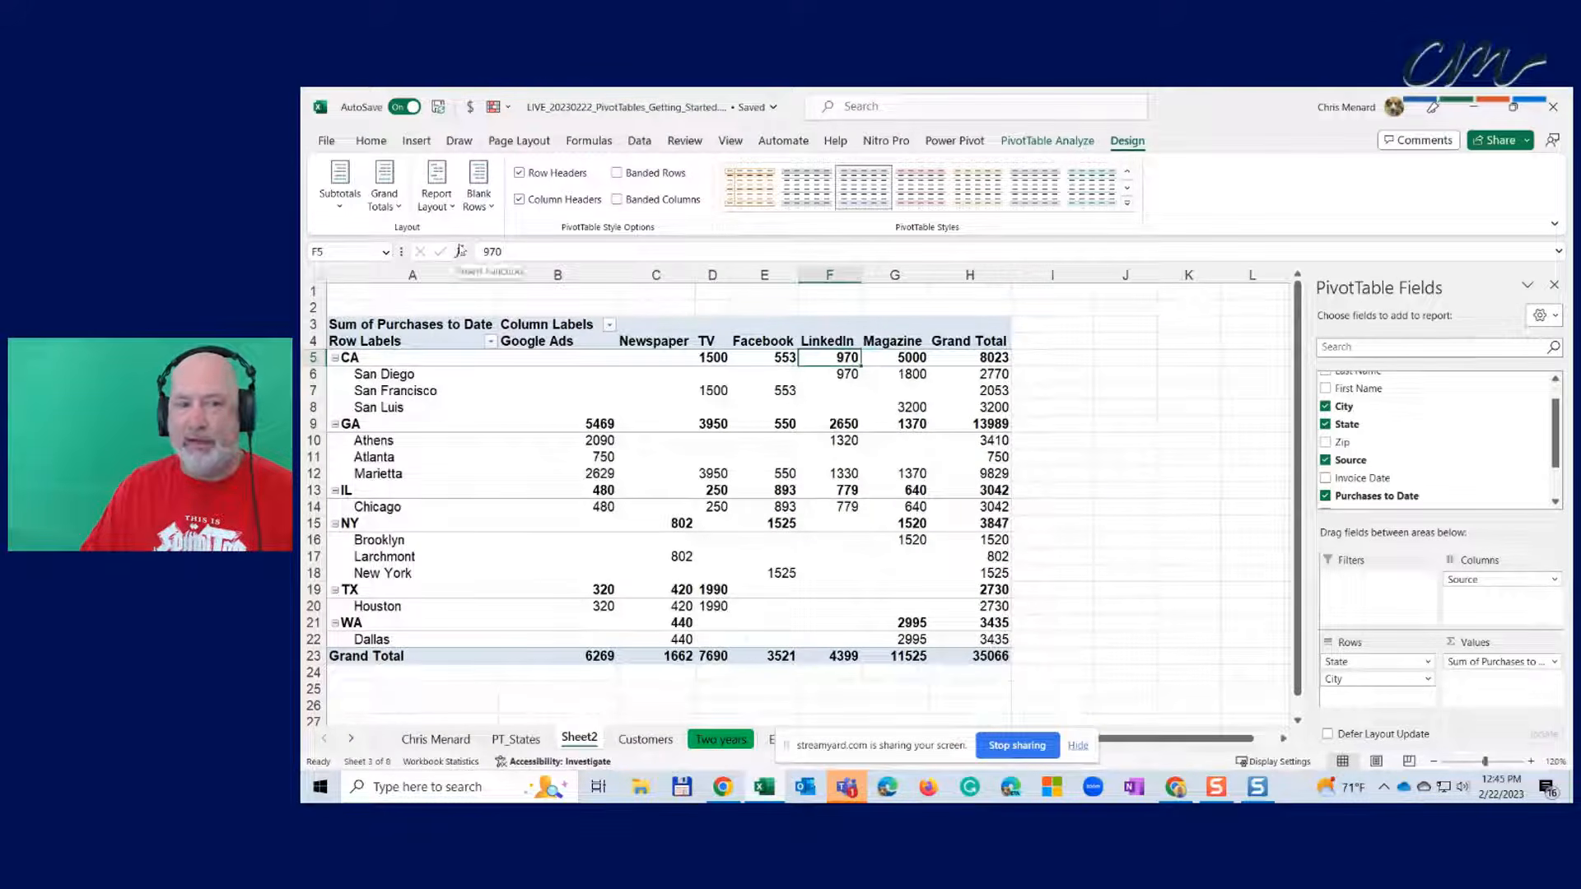
{"action": "left_click", "coordinate": [488, 212]}
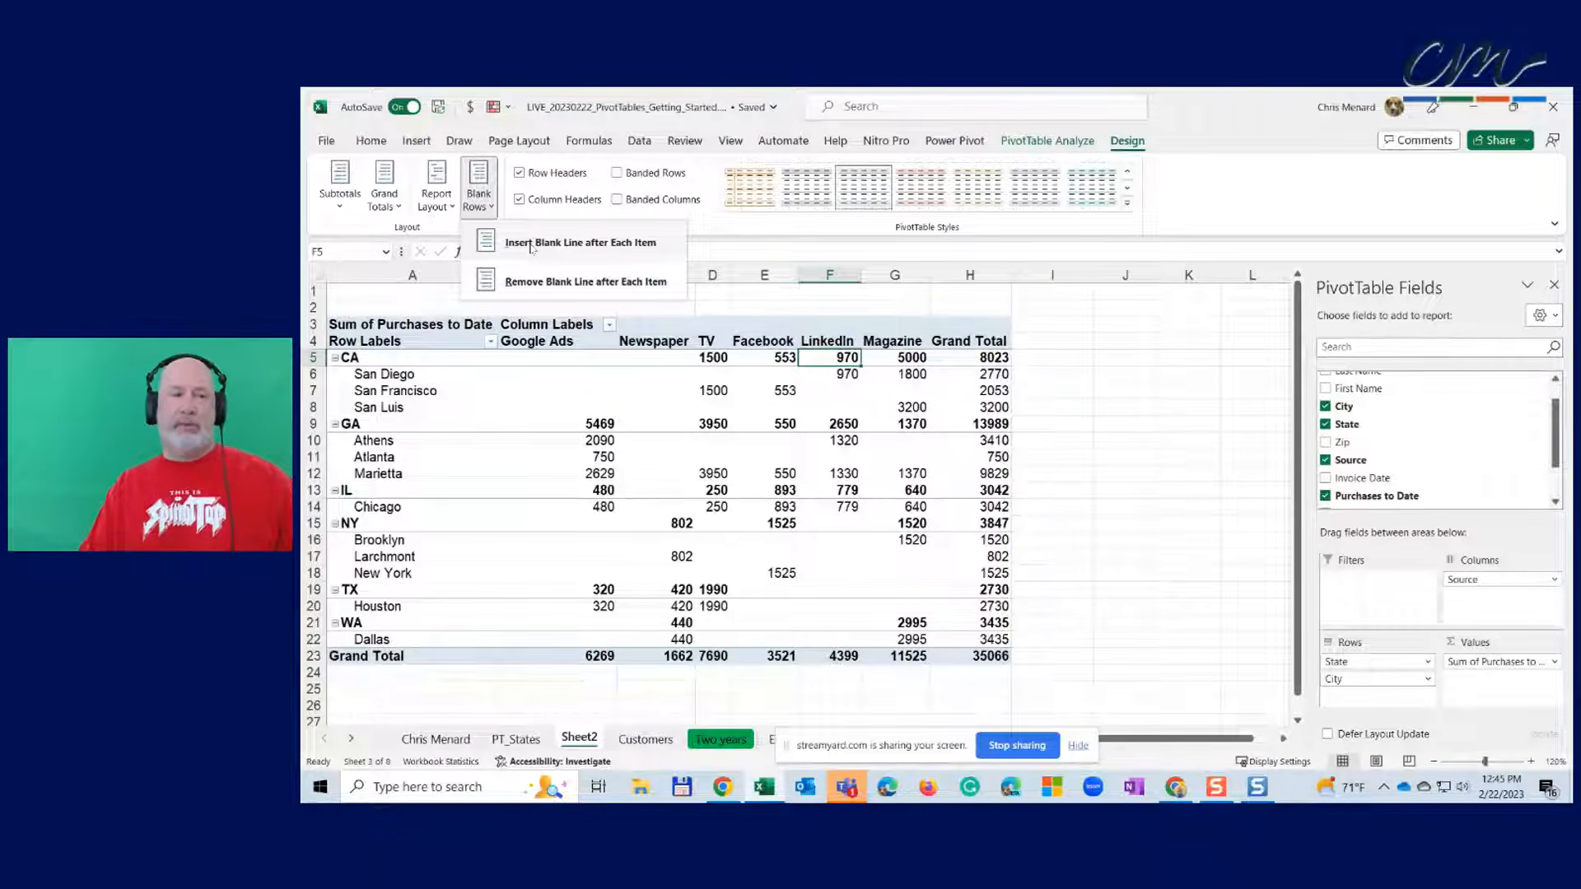
{"action": "left_click", "coordinate": [576, 243]}
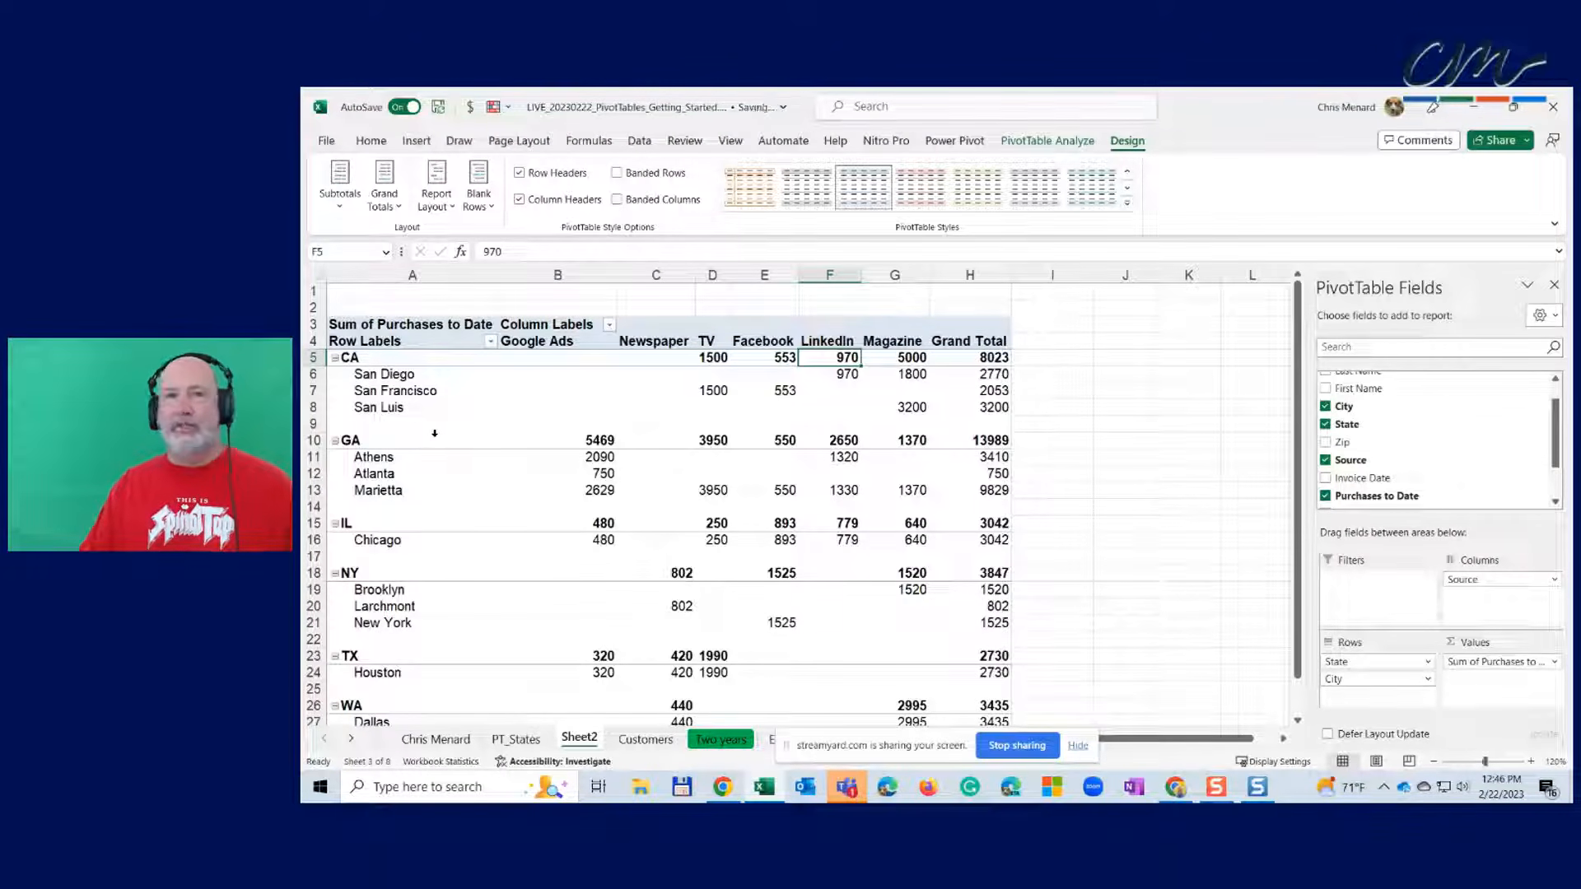
{"action": "left_click", "coordinate": [479, 202]}
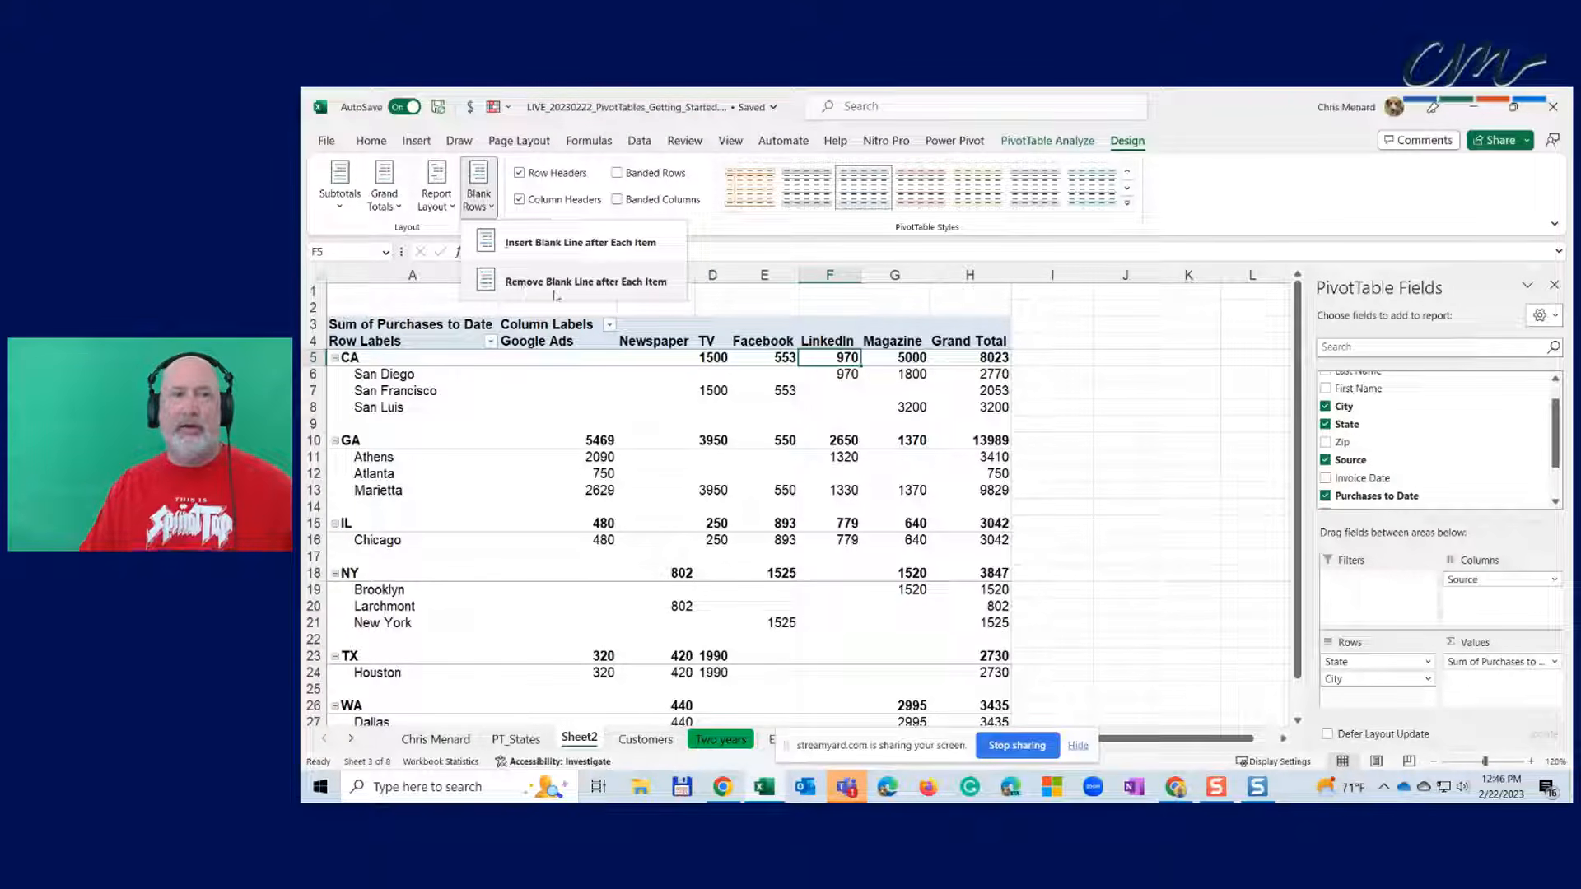
{"action": "left_click", "coordinate": [611, 282]}
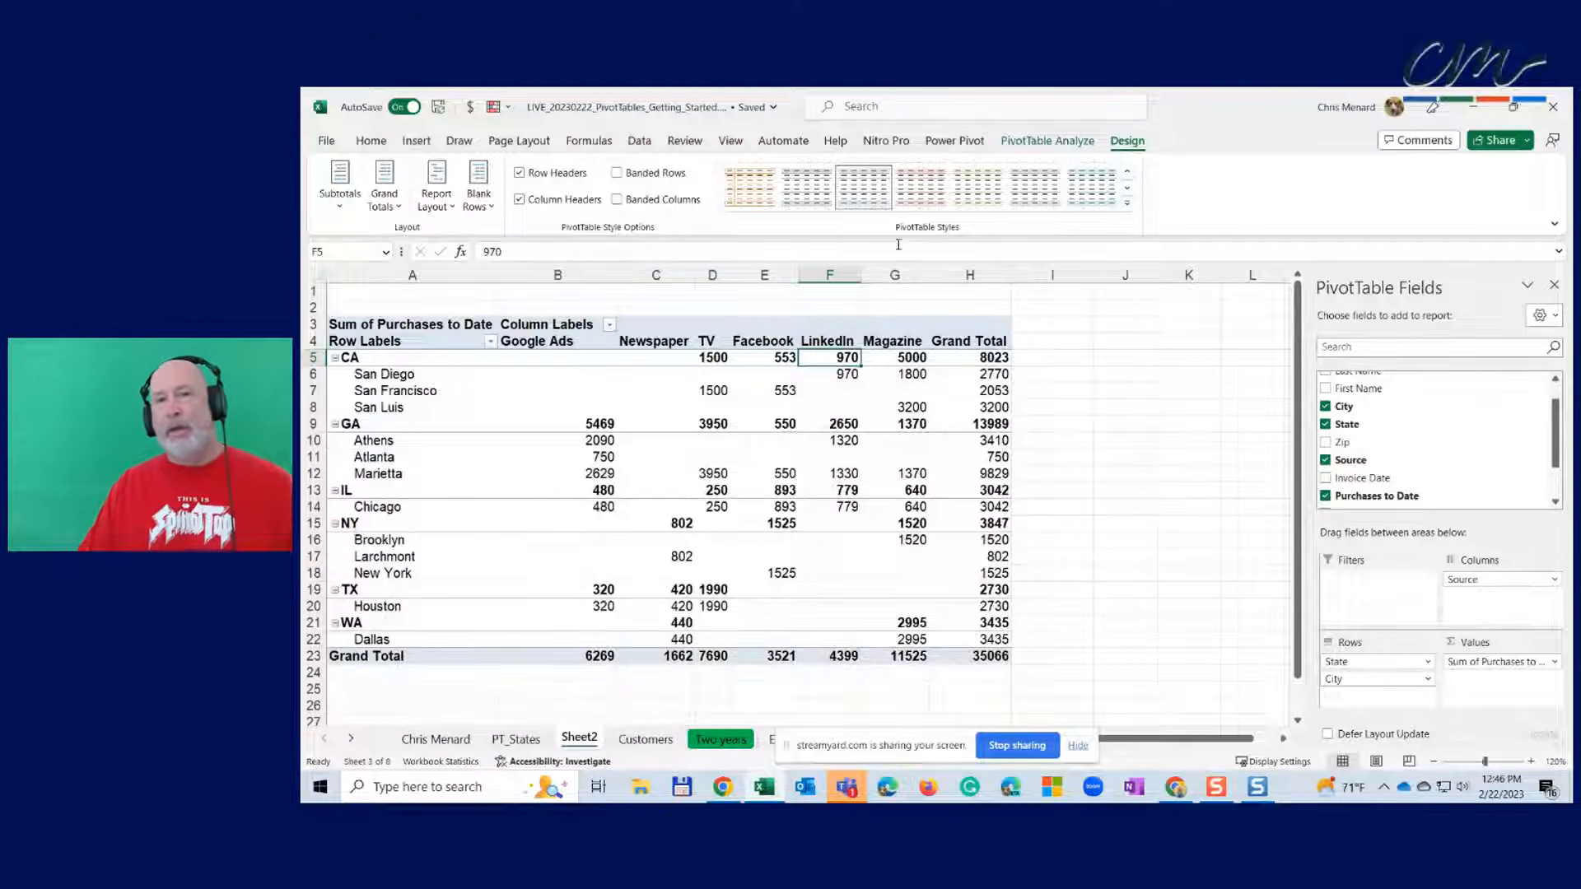
- Apply the light-blue Medium pivot style and leave Banded Columns unchecked
{"action": "left_click", "coordinate": [1127, 202]}
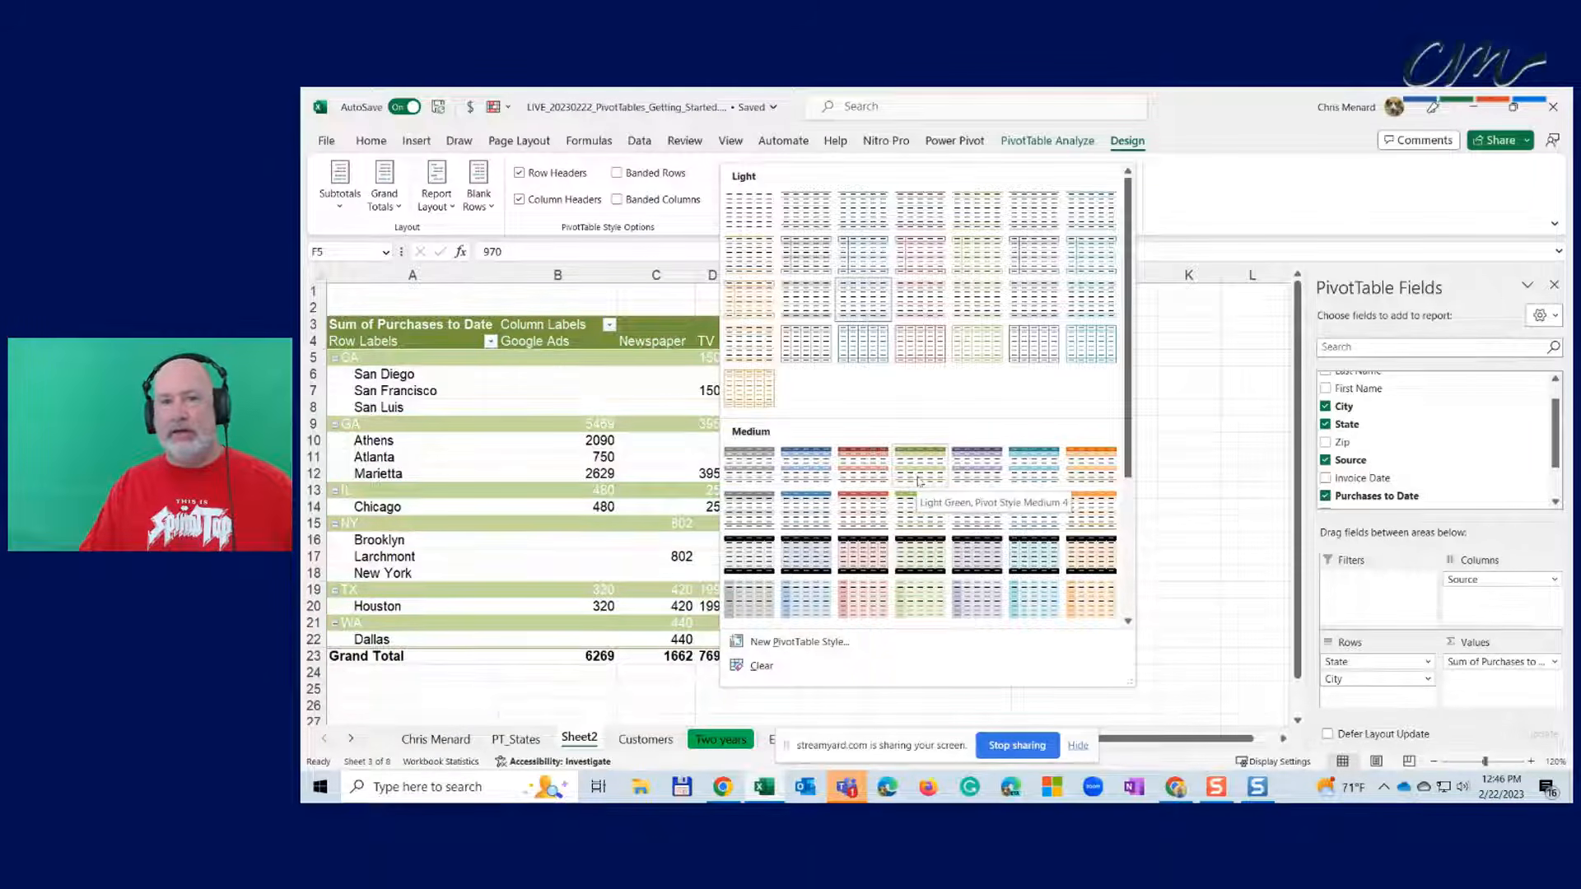
{"action": "left_click", "coordinate": [1034, 466]}
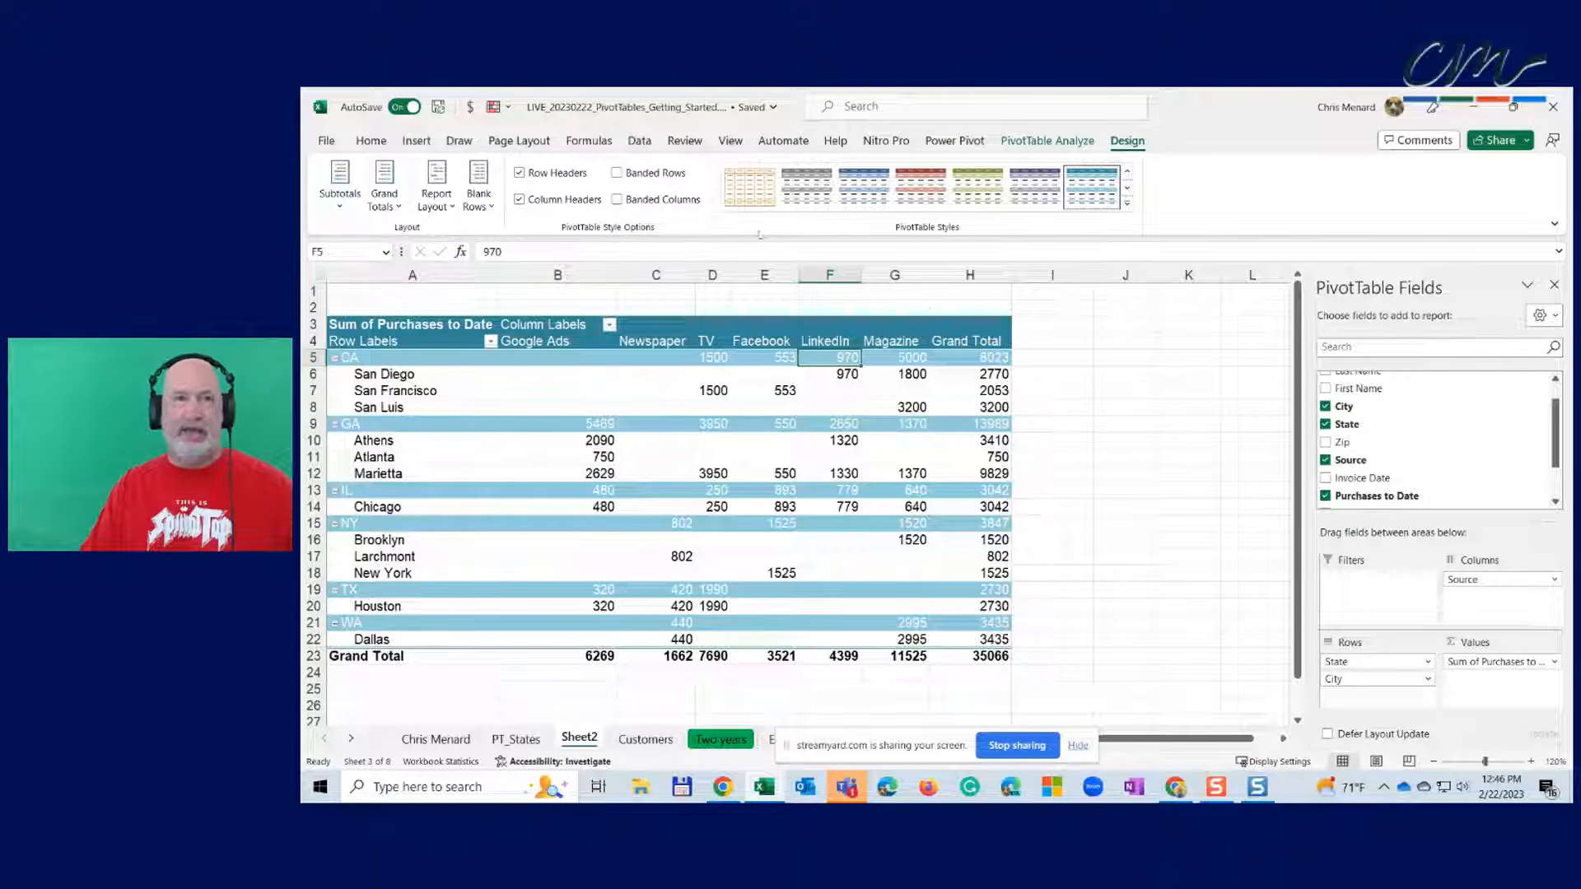
{"action": "left_click", "coordinate": [617, 201]}
{"action": "left_click", "coordinate": [617, 200]}
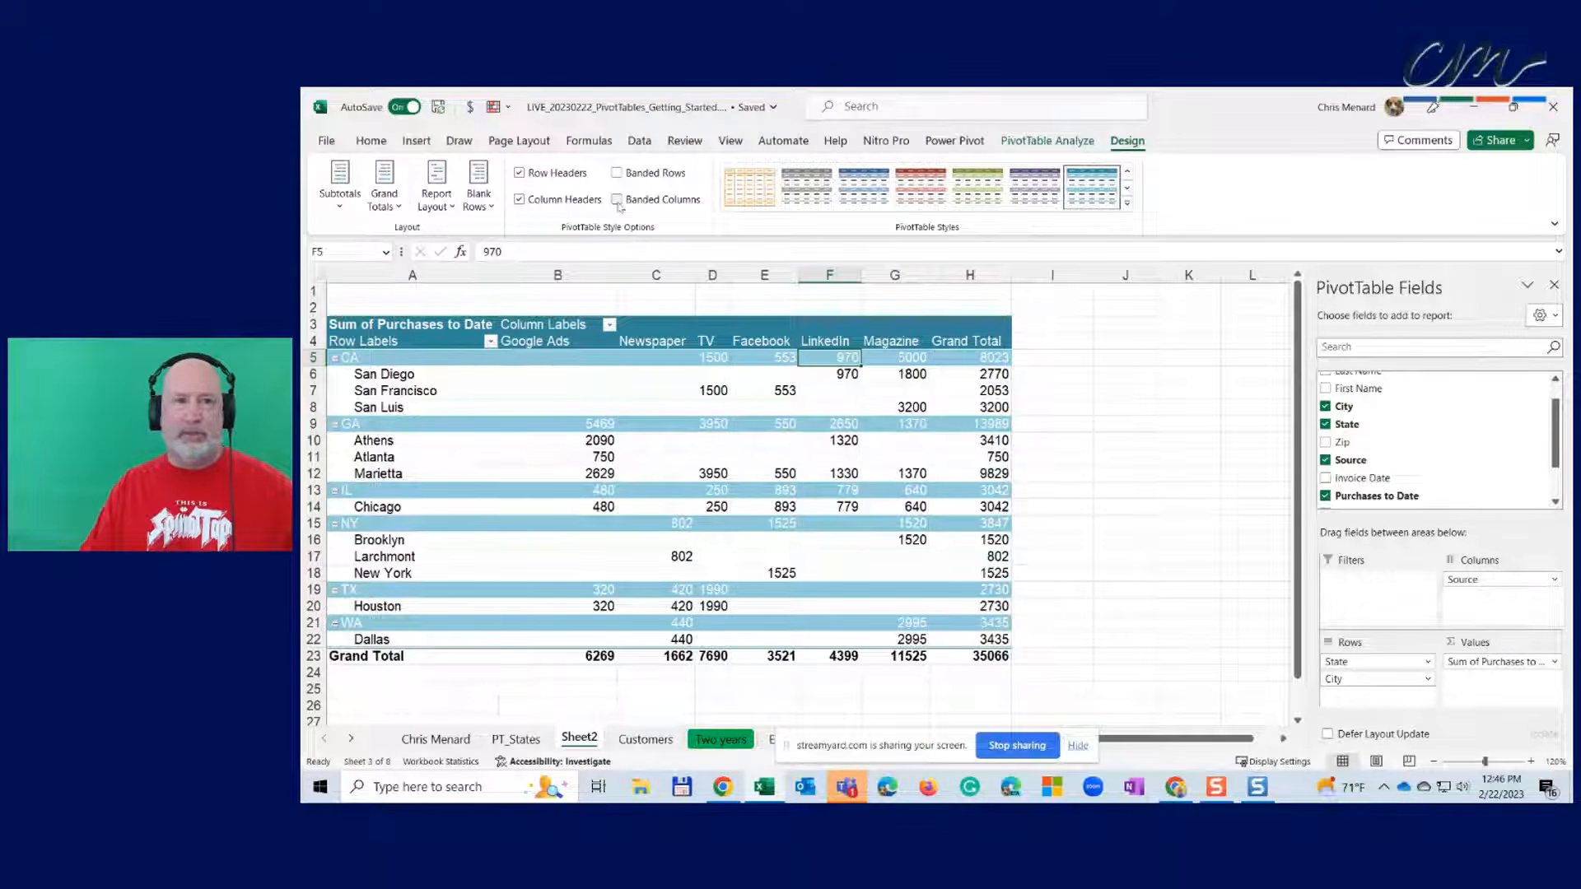
{"action": "left_click", "coordinate": [618, 202]}
{"action": "left_click", "coordinate": [618, 202]}
{"action": "left_click", "coordinate": [617, 202]}
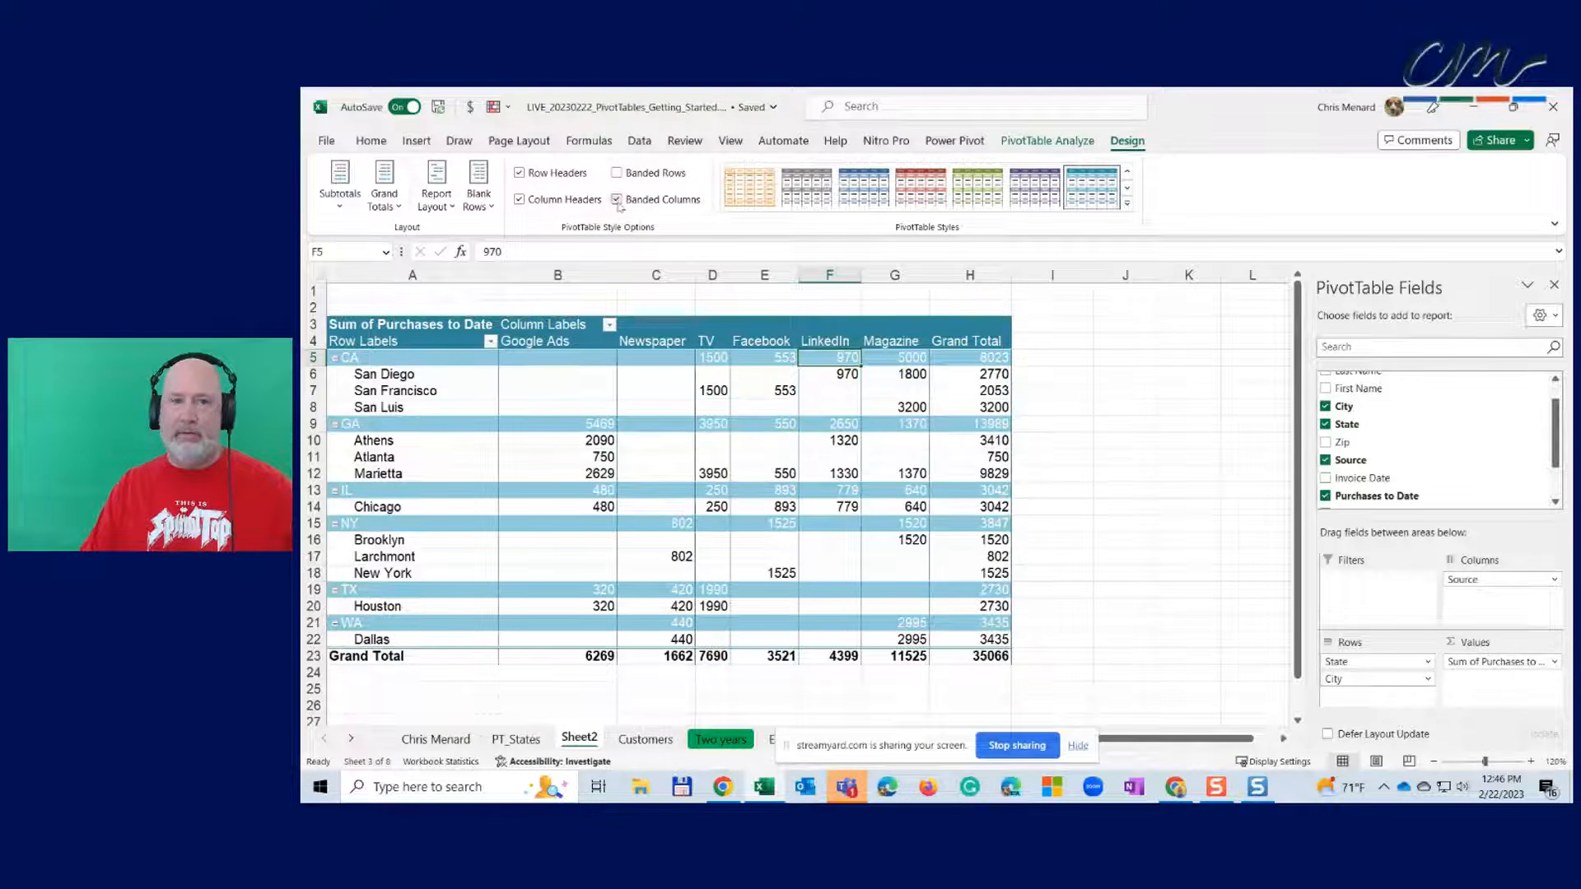
{"action": "left_click", "coordinate": [617, 202]}
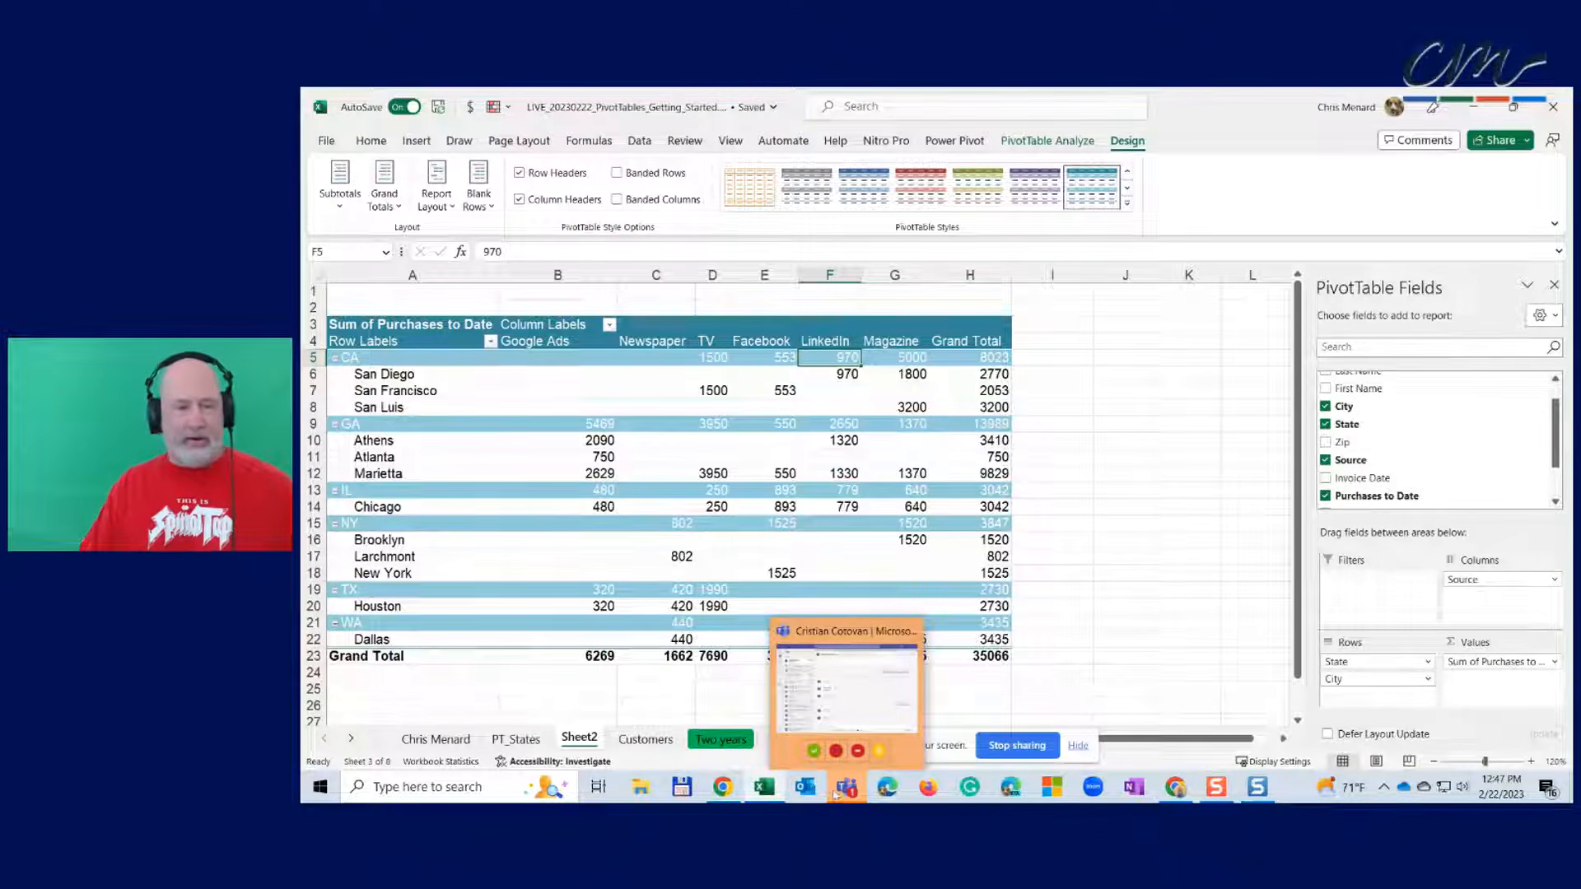
{"action": "left_click", "coordinate": [647, 739]}
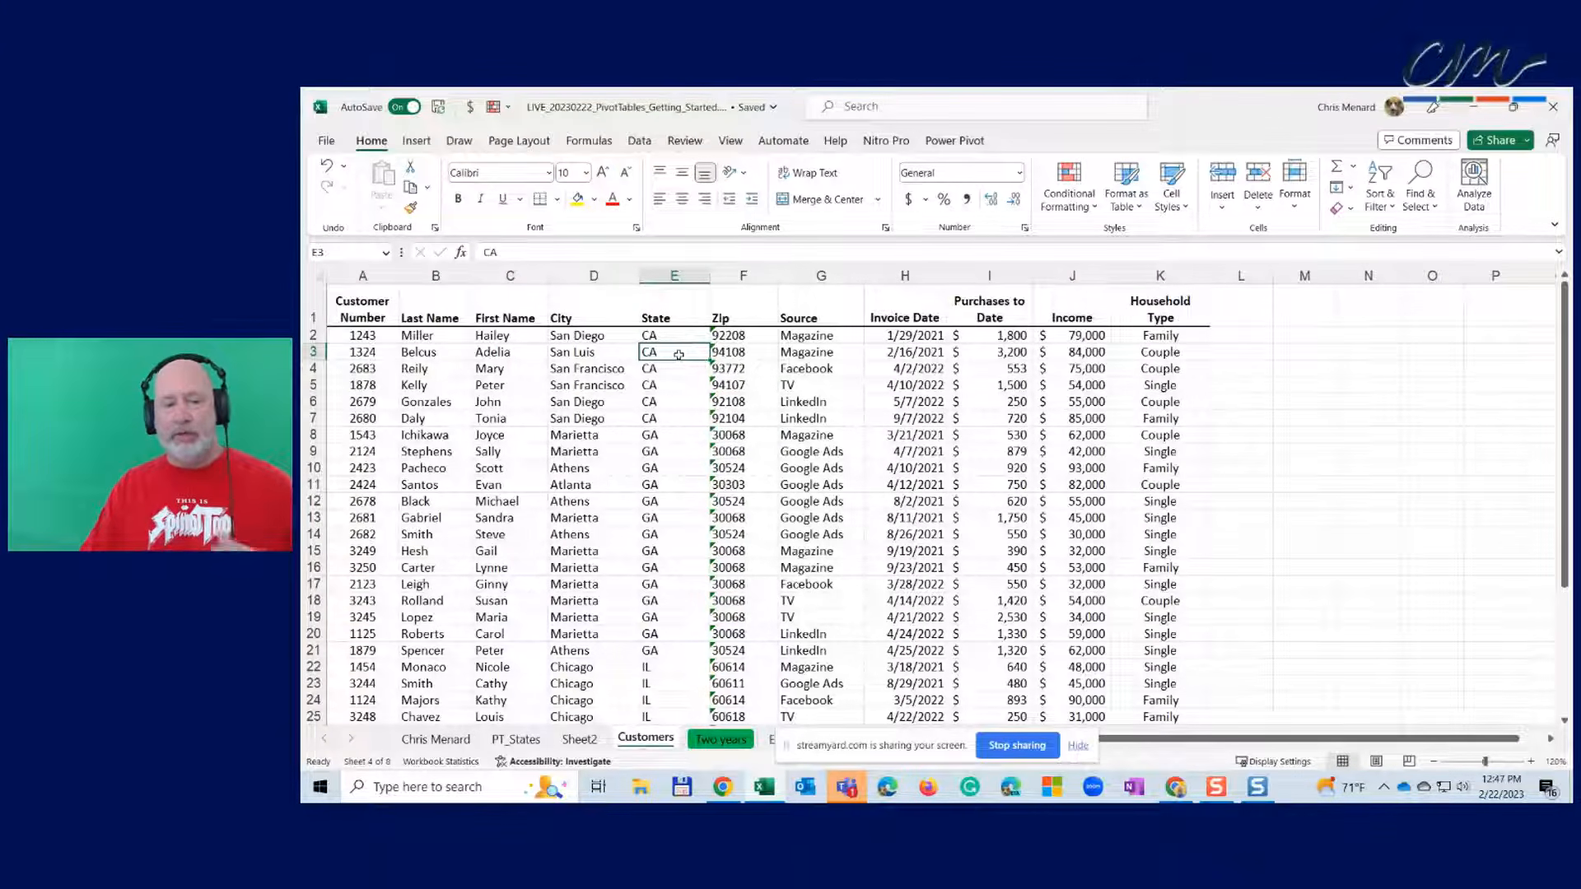
- Create a new PivotTable from the customer data on a new worksheet
{"action": "left_click", "coordinate": [417, 142]}
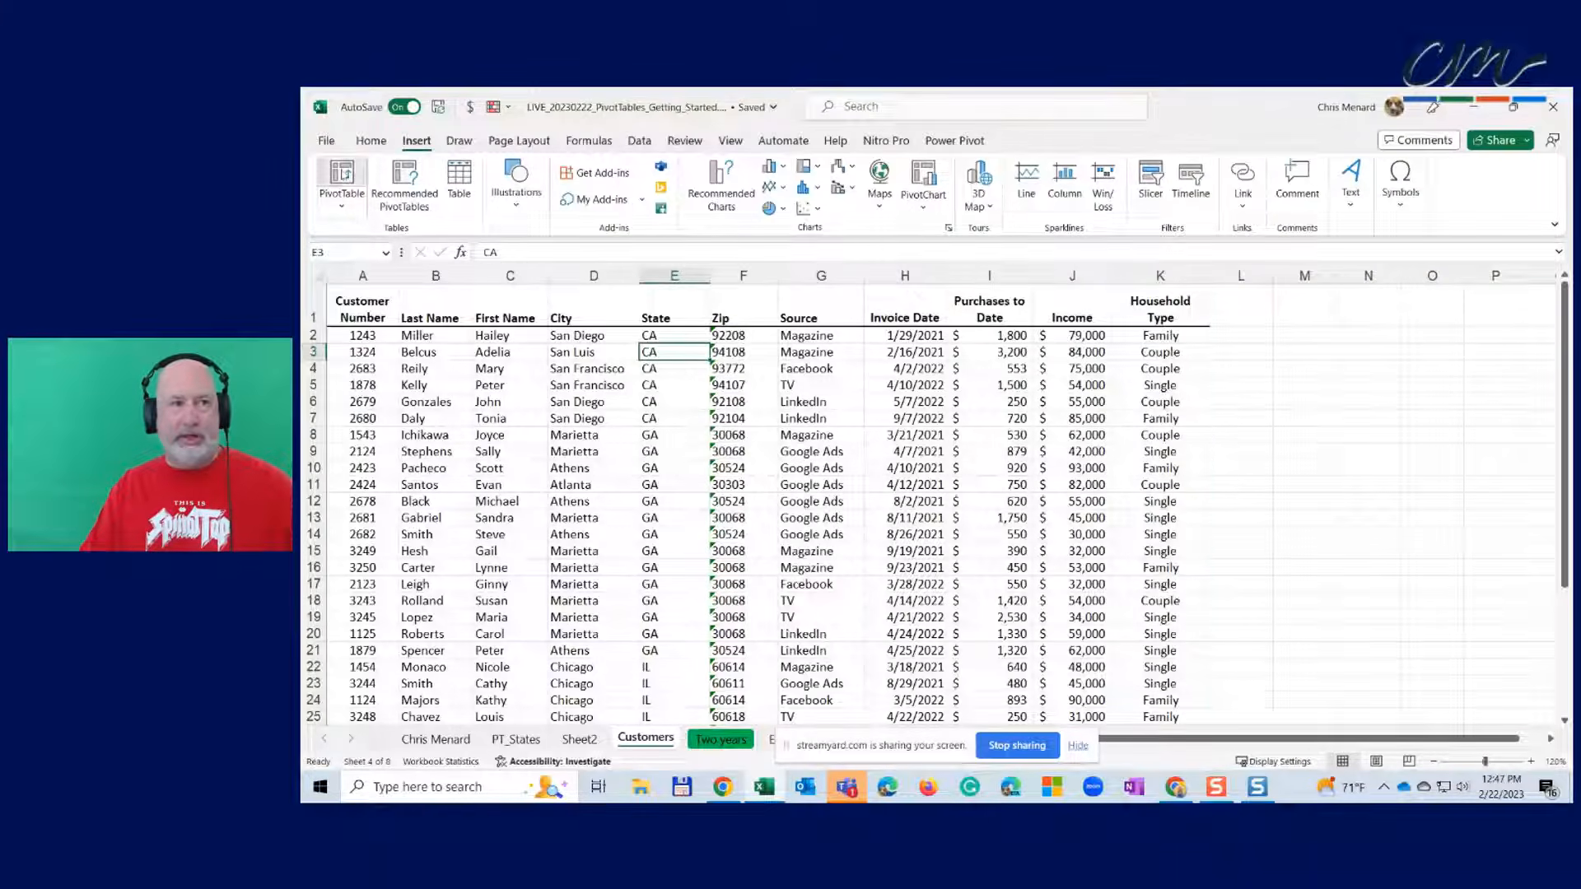
{"action": "left_click", "coordinate": [342, 179]}
{"action": "left_click", "coordinate": [901, 453]}
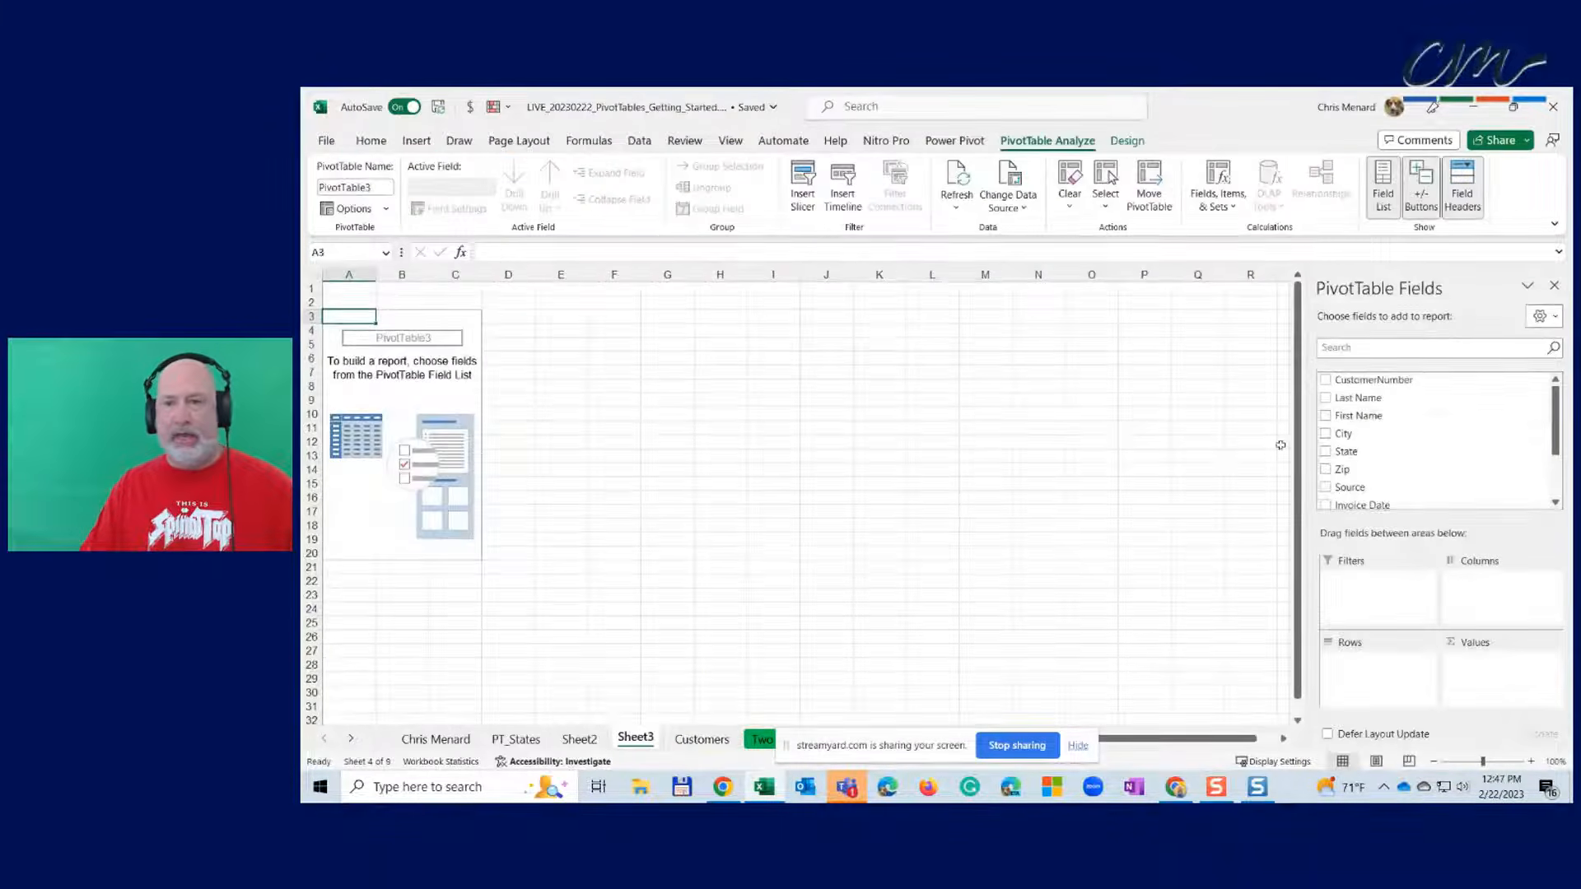
- Put City in rows, HouseholdType across columns, Income summed, and State as a report filter
{"action": "left_click", "coordinate": [1325, 451]}
{"action": "left_click", "coordinate": [1325, 433]}
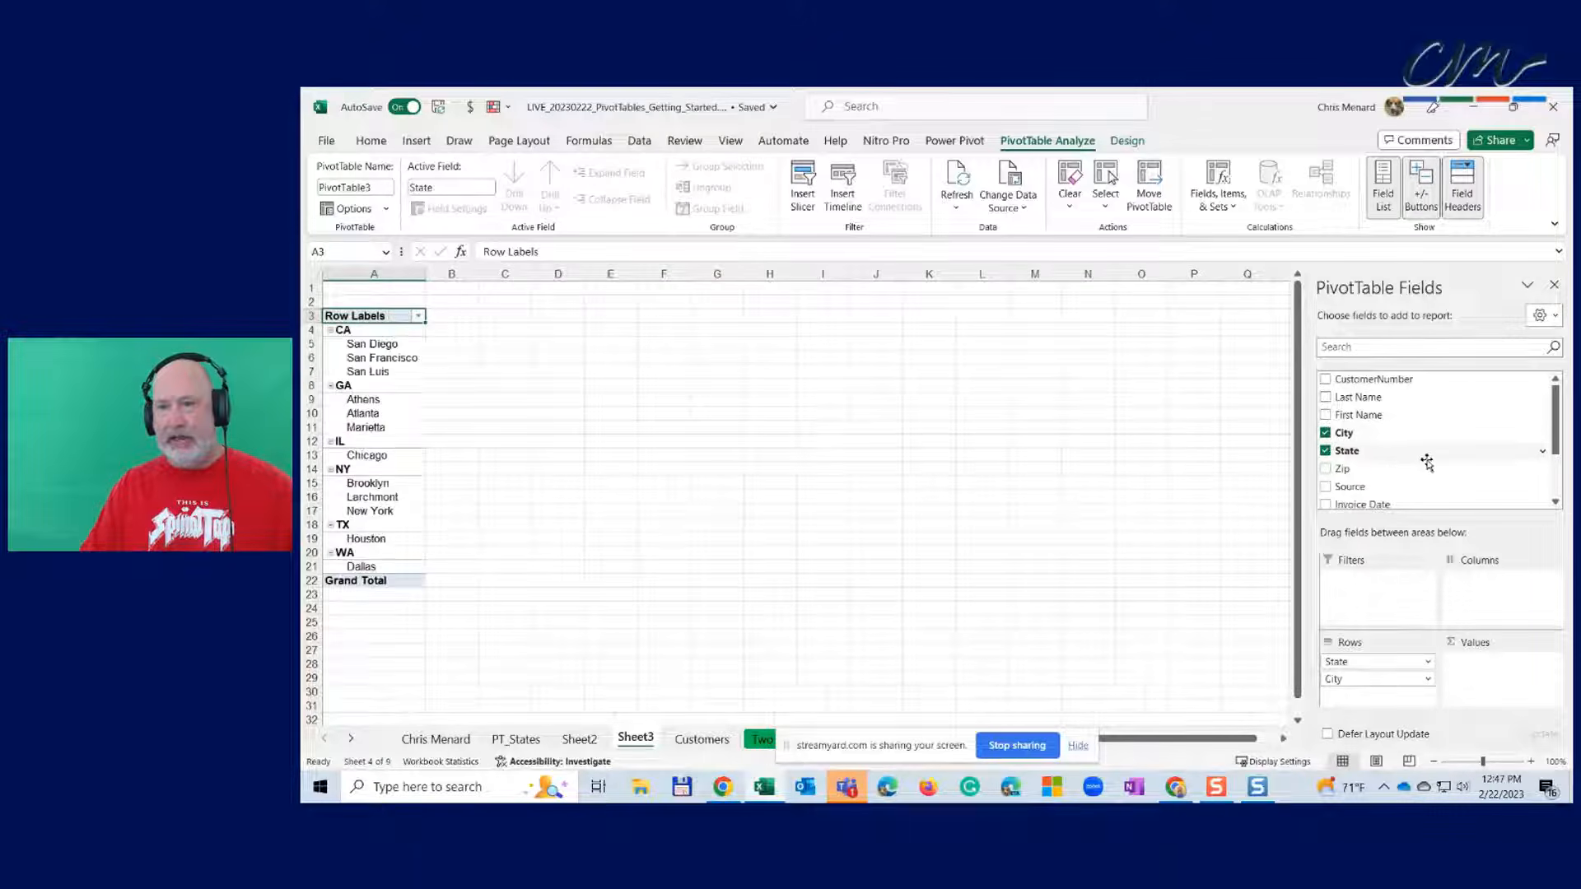
{"action": "scroll", "coordinate": [1410, 470], "scroll_direction": "down", "scroll_amount": 2}
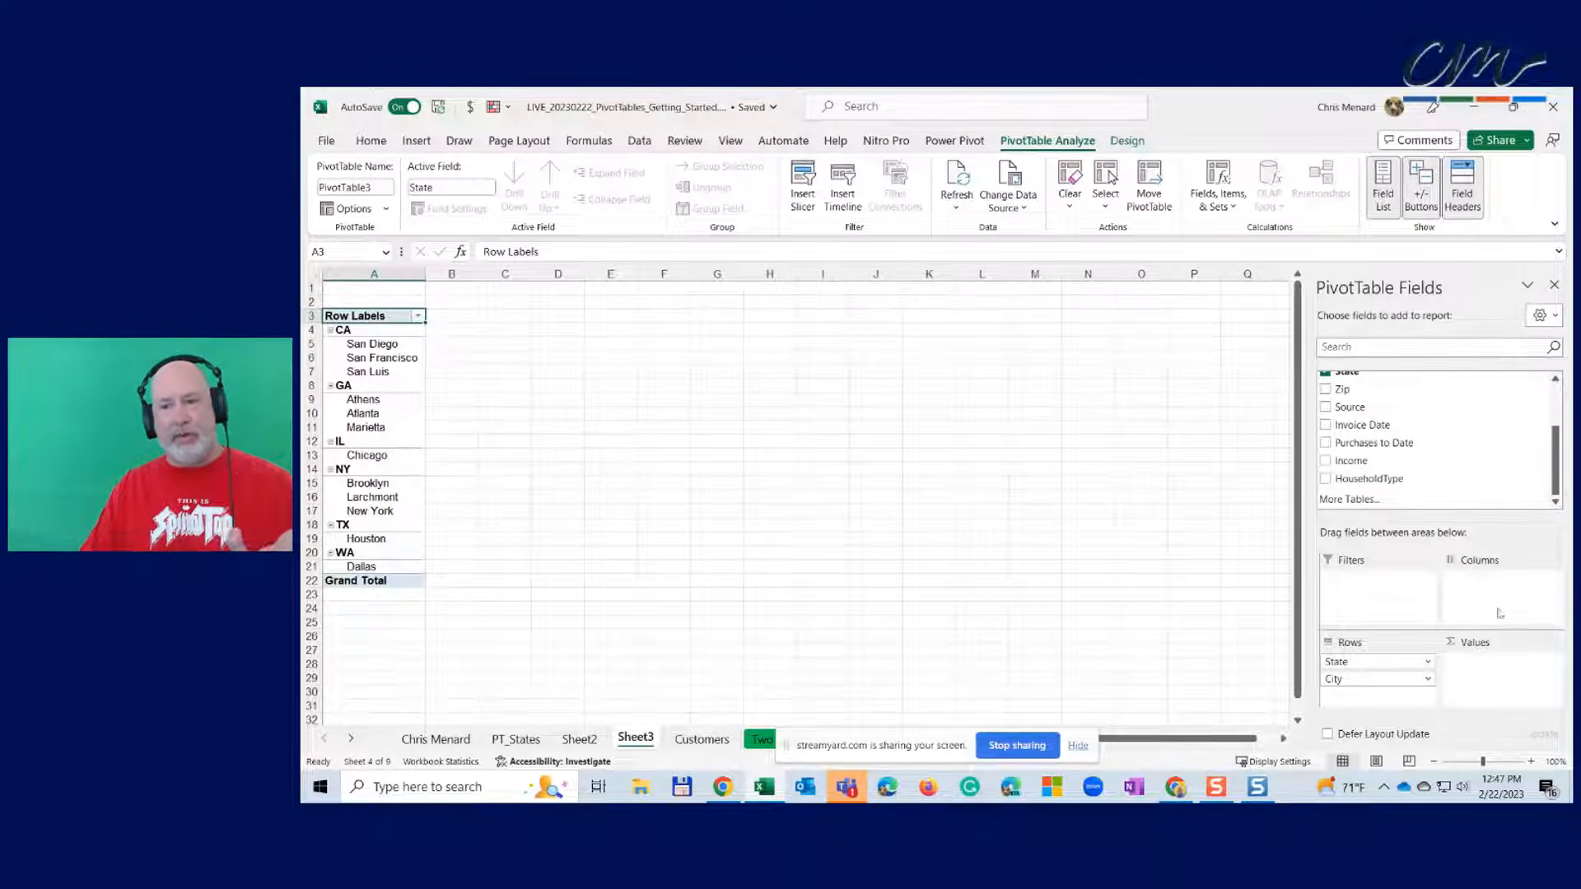
{"action": "left_click_drag", "start_coordinate": [1371, 479], "coordinate": [1507, 616]}
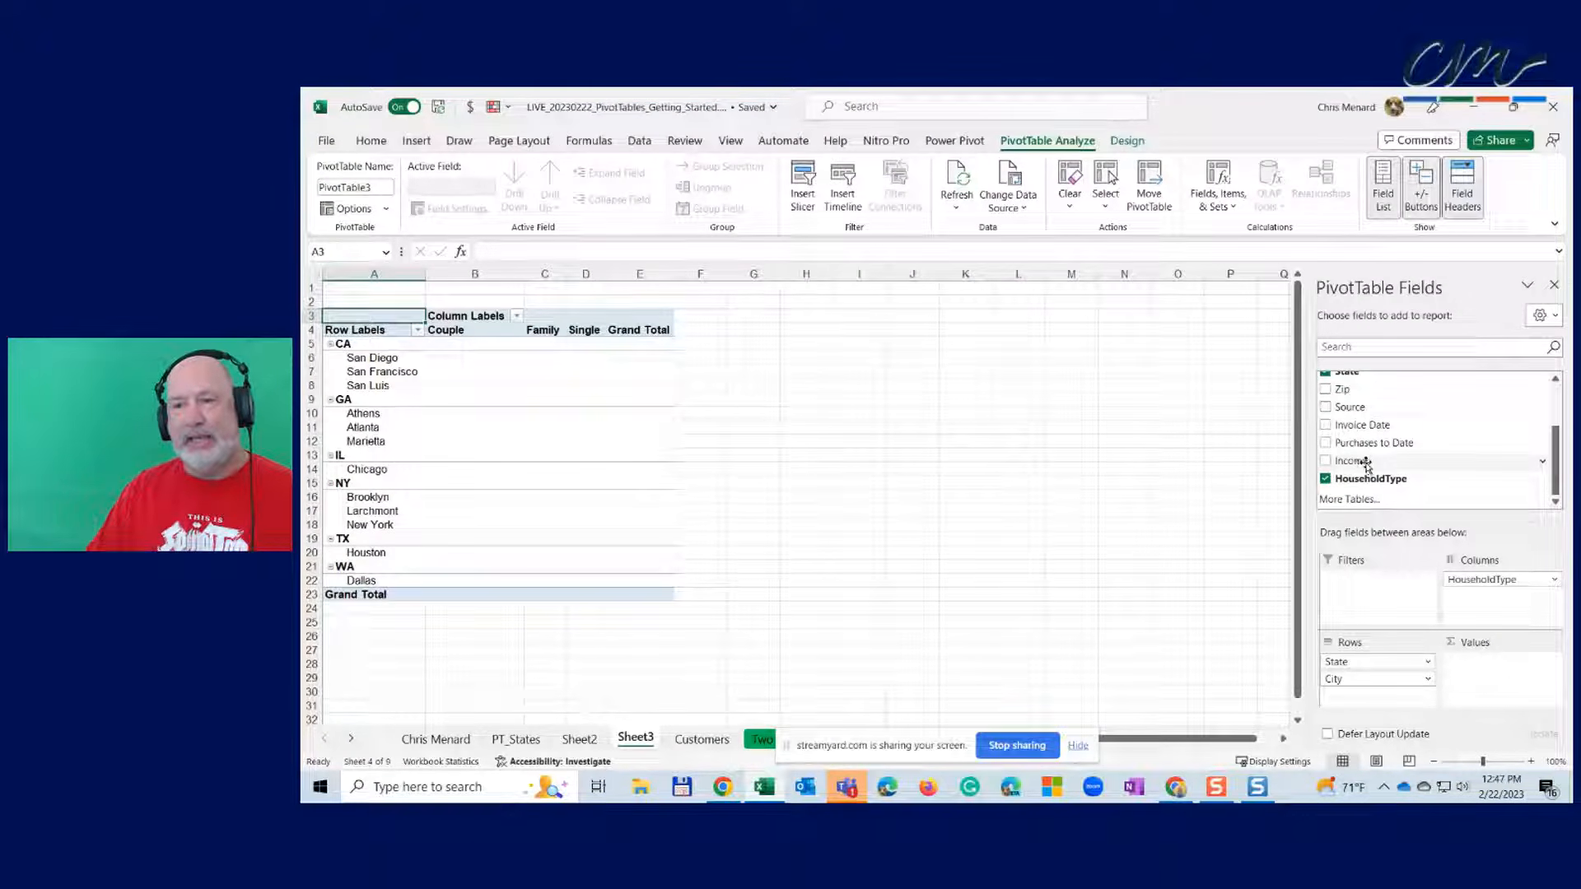
{"action": "left_click_drag", "start_coordinate": [1366, 464], "coordinate": [1500, 675]}
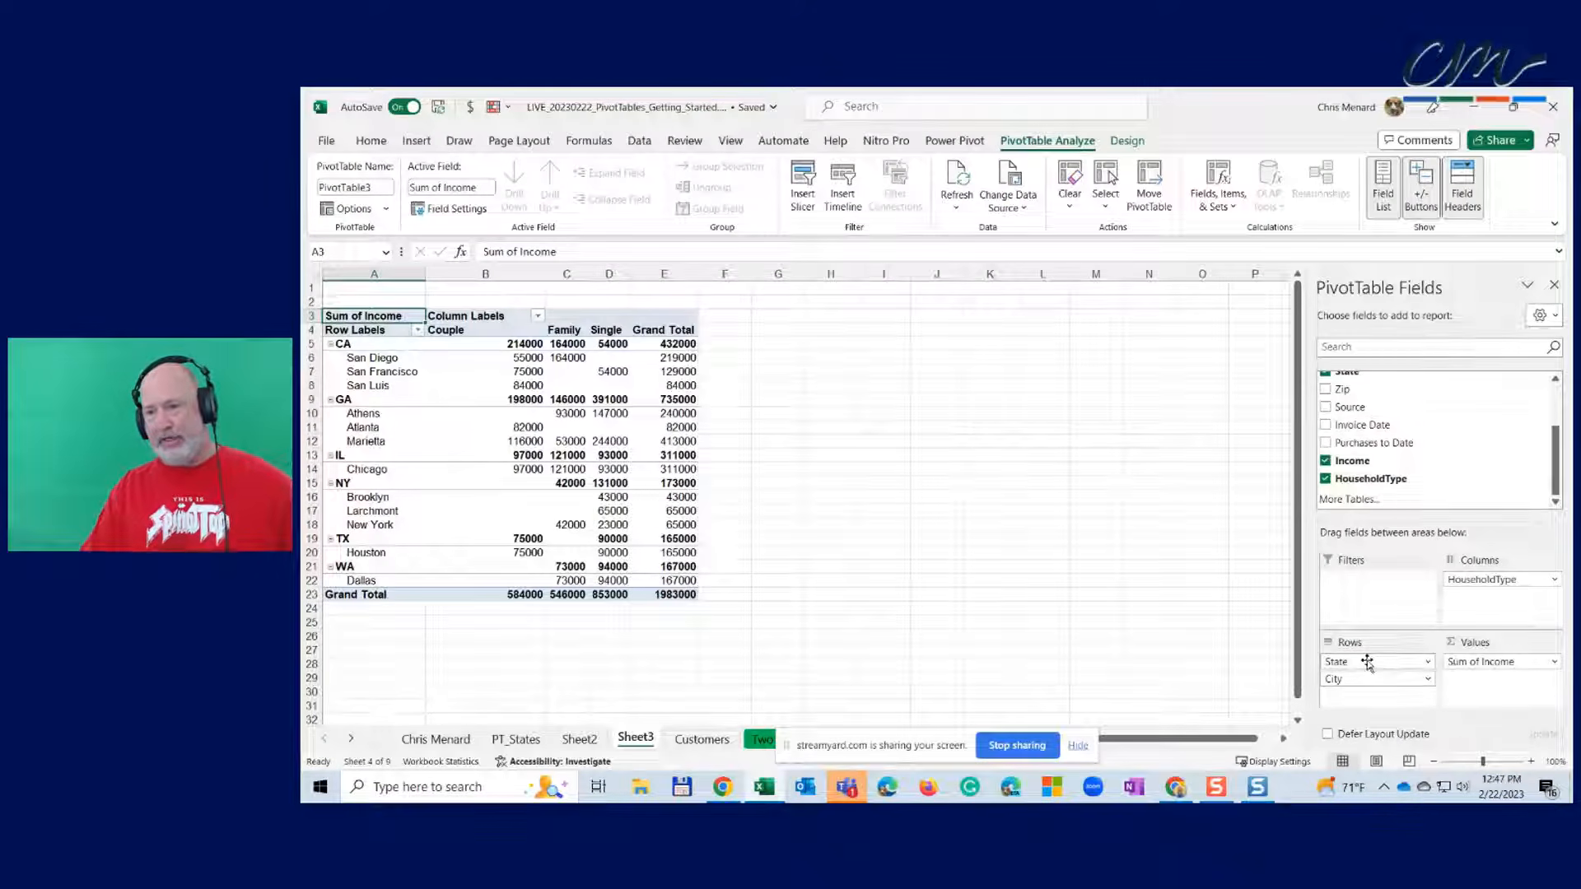
{"action": "left_click_drag", "start_coordinate": [1383, 679], "coordinate": [1410, 606]}
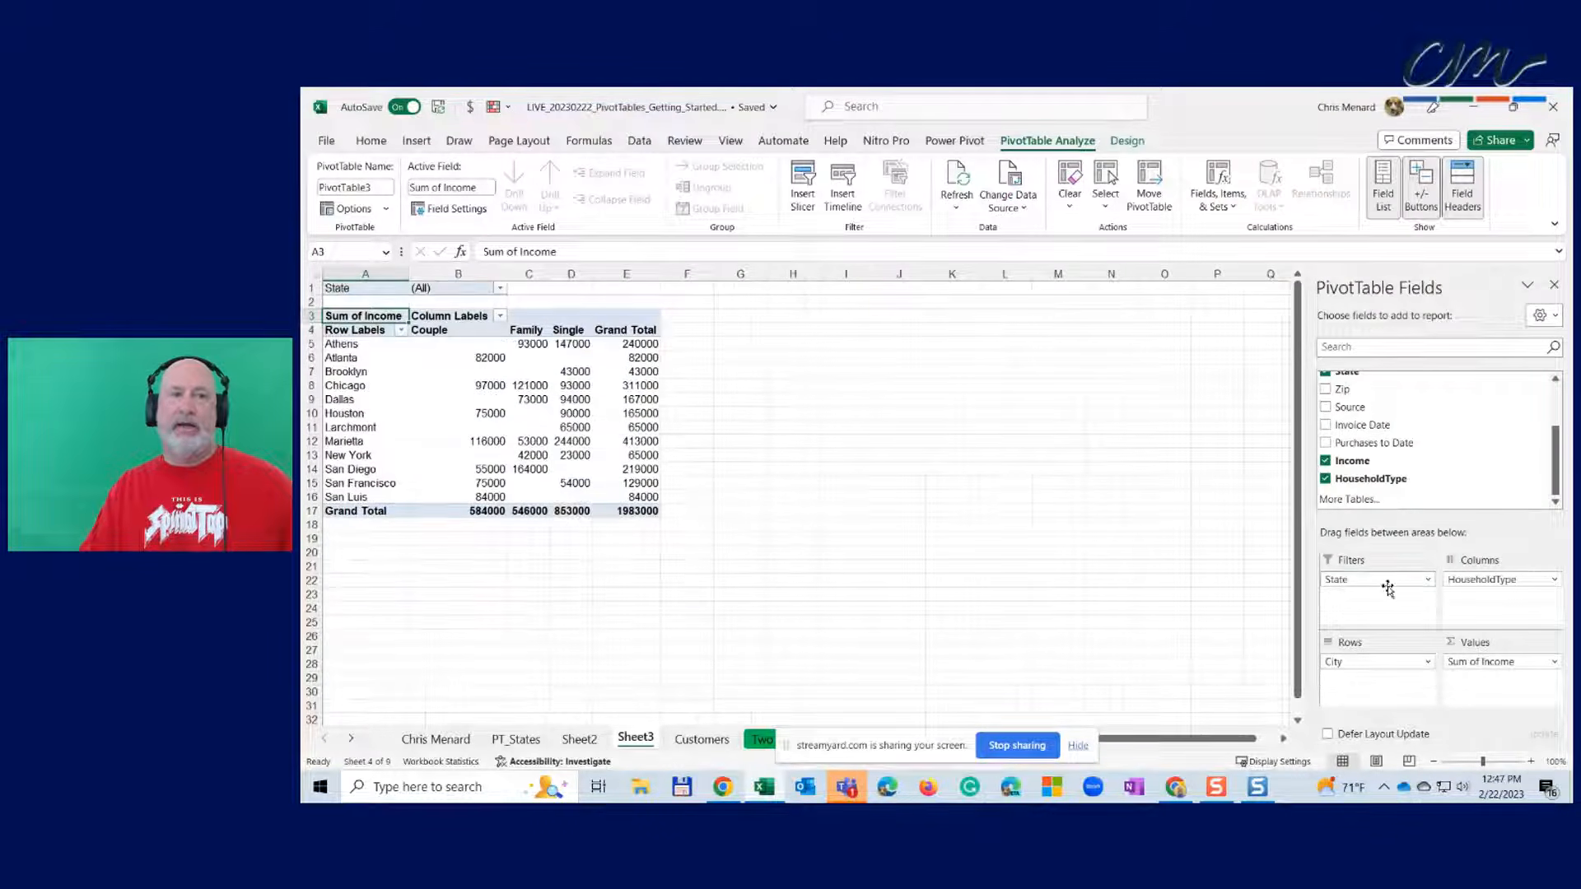
- Zoom to 110% and filter the State field to CA, then to GA
{"action": "left_click", "coordinate": [1531, 761]}
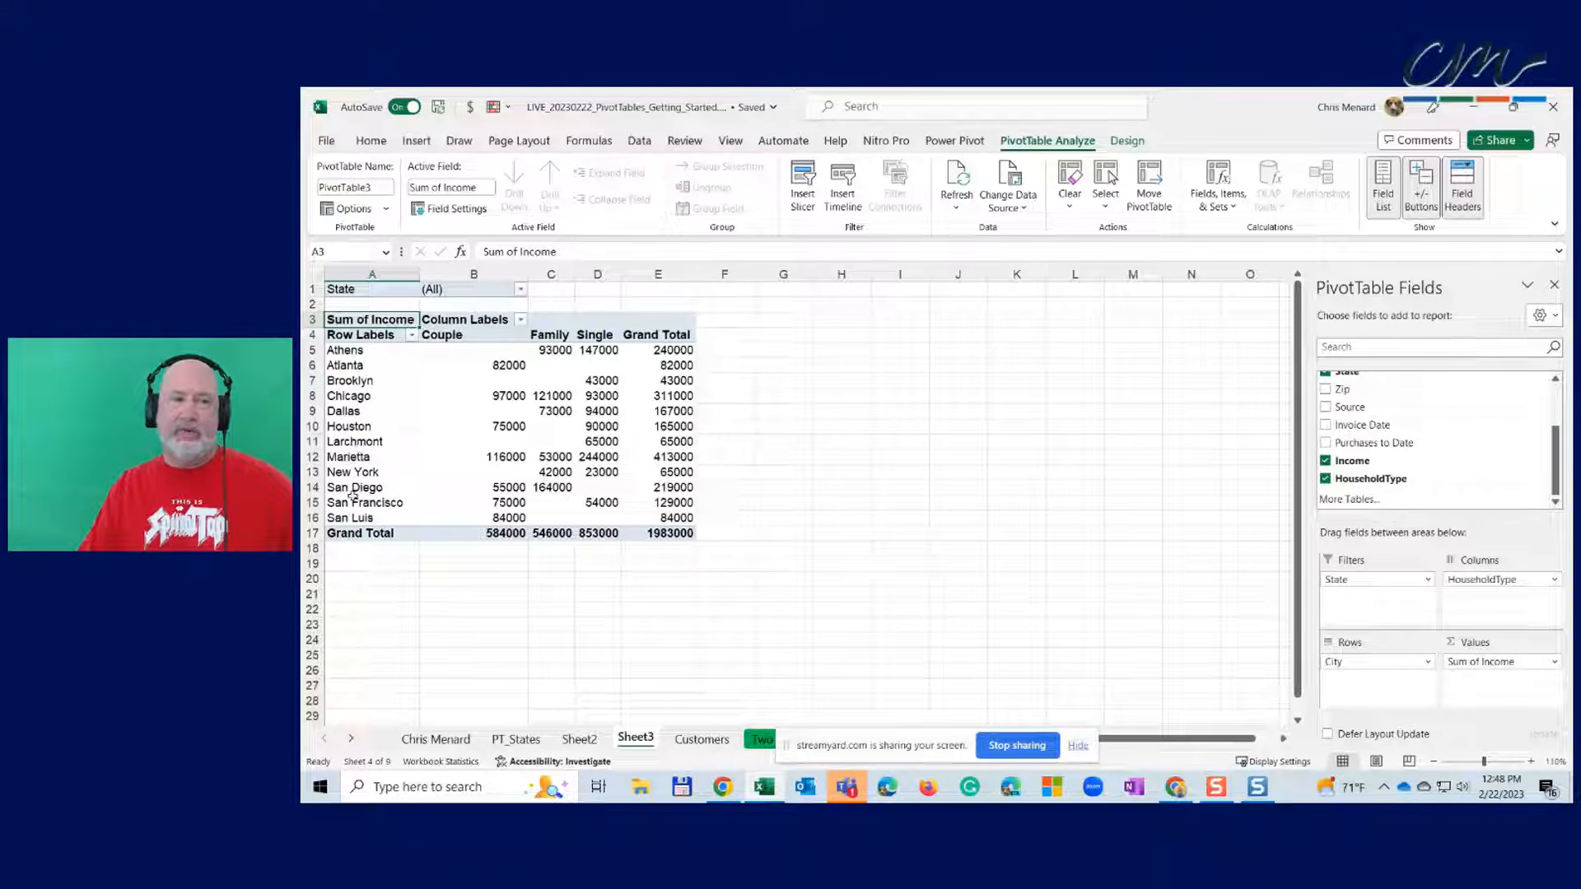
{"action": "left_click", "coordinate": [521, 291]}
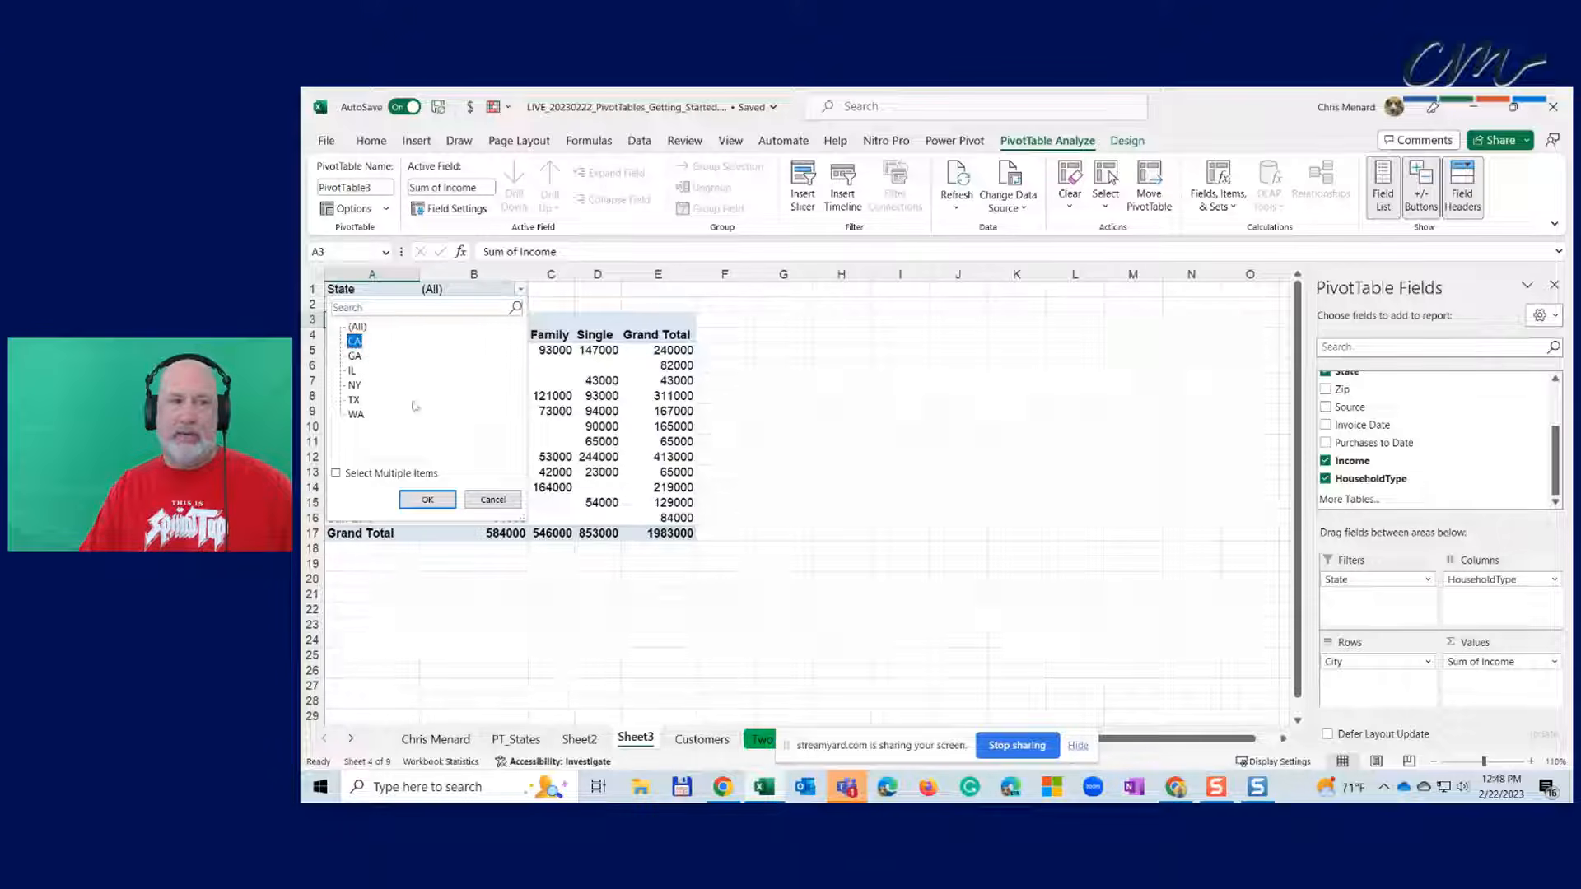
{"action": "left_click", "coordinate": [429, 501]}
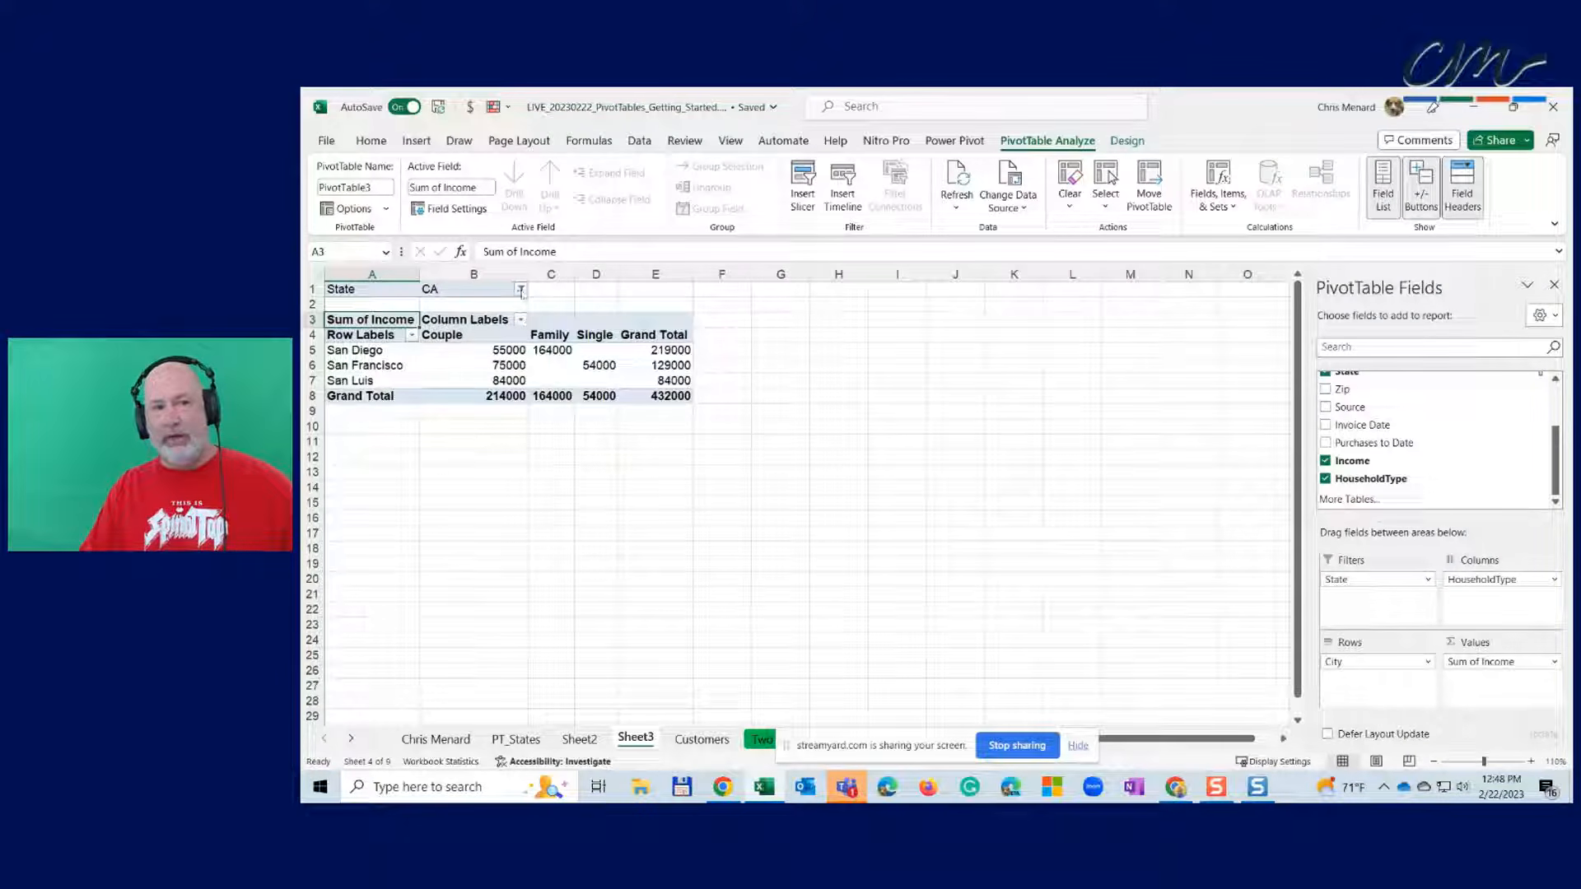
{"action": "left_click", "coordinate": [520, 290]}
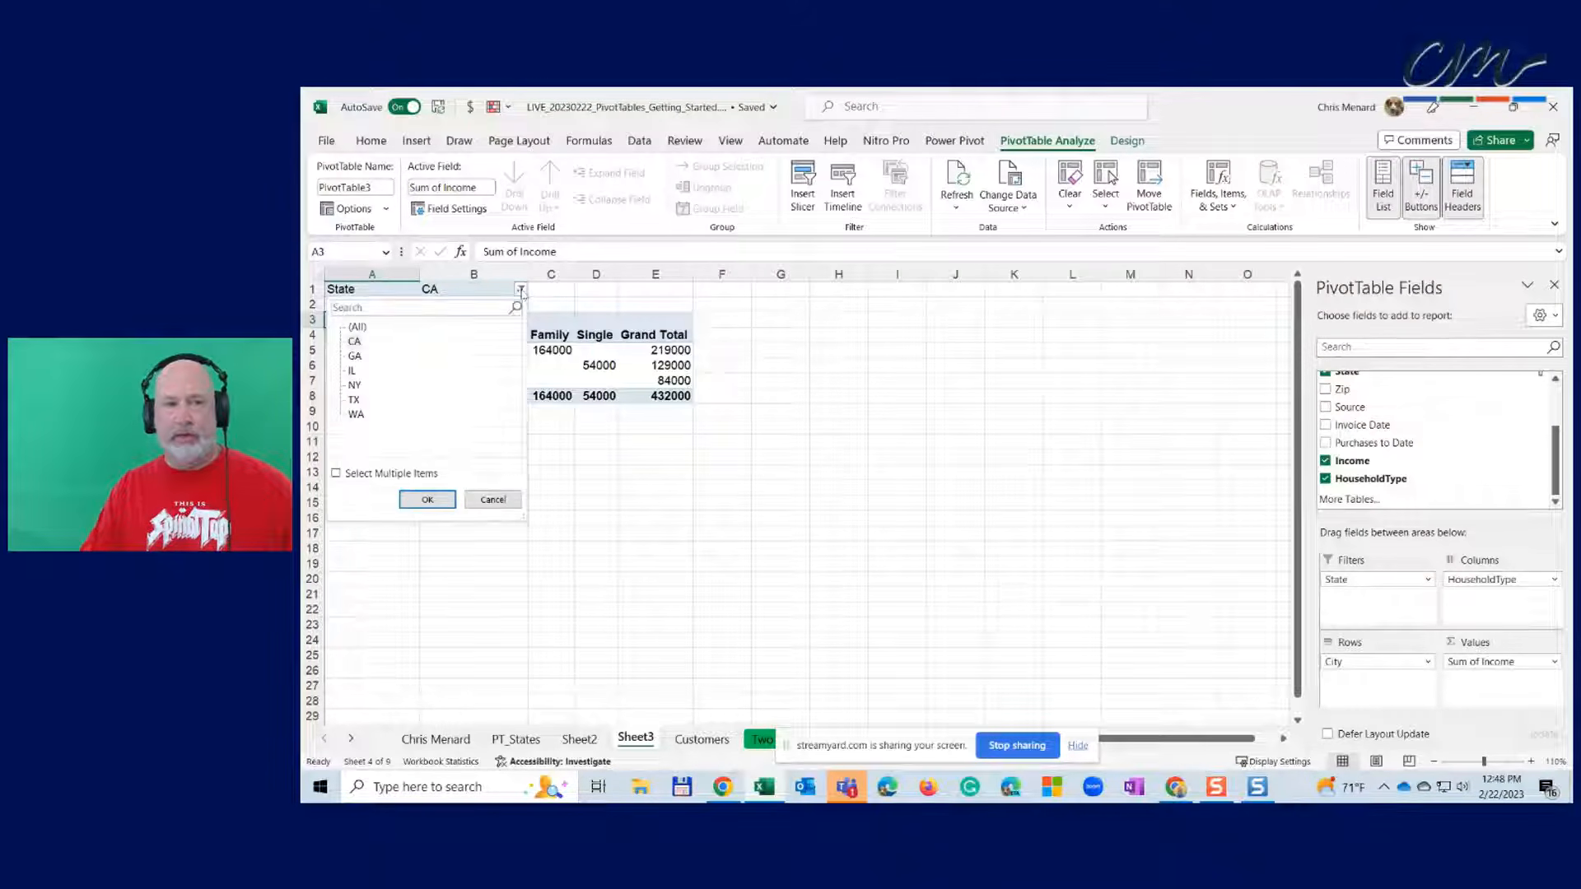
{"action": "left_click", "coordinate": [355, 356]}
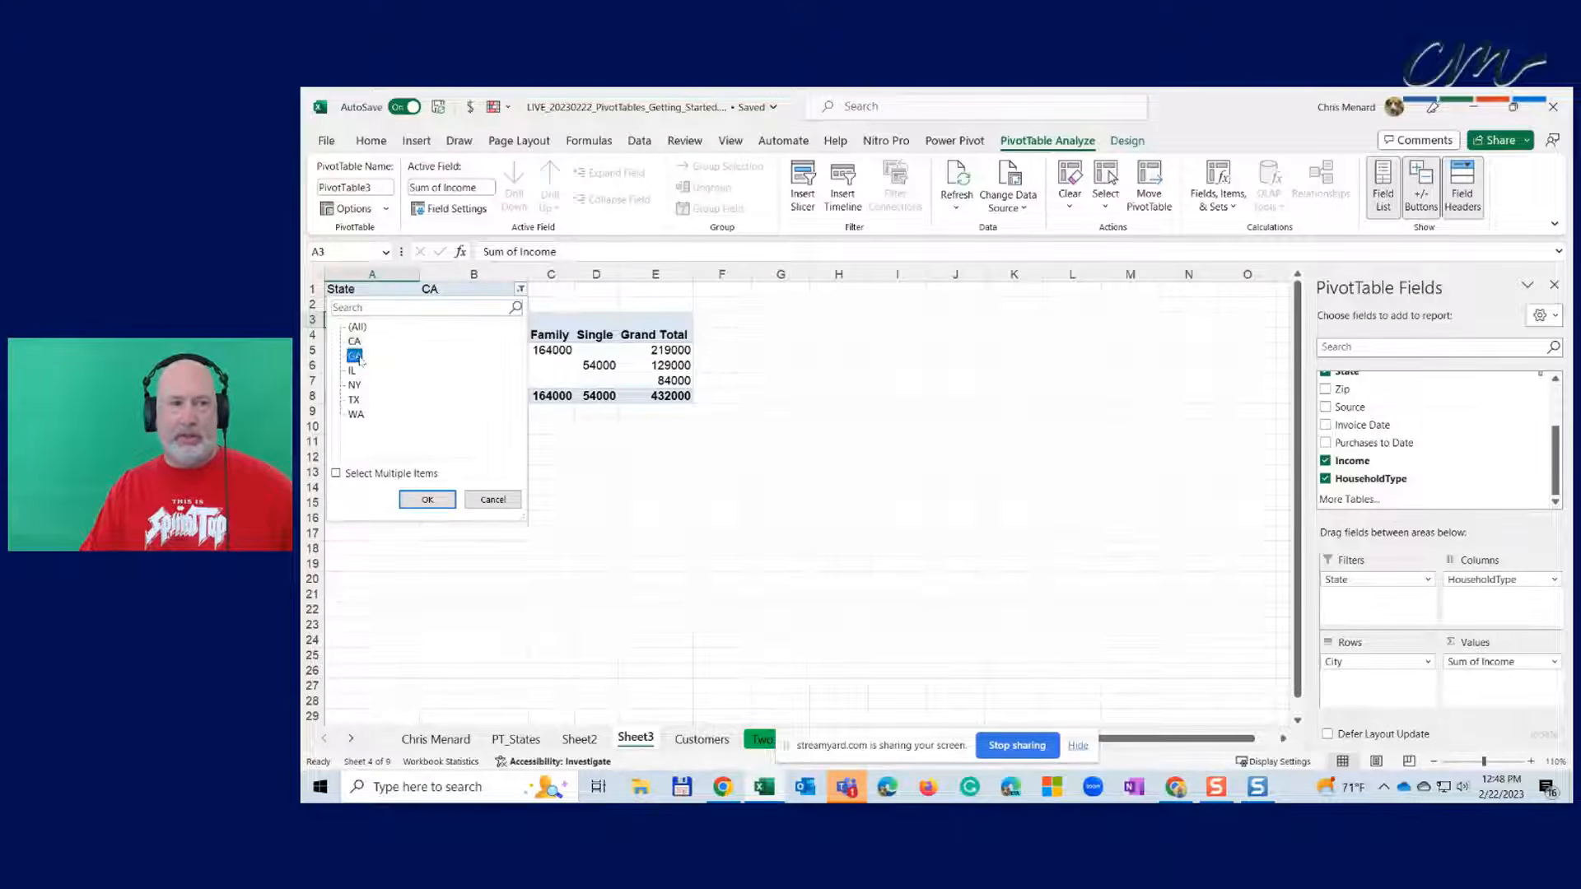
{"action": "left_click", "coordinate": [426, 499]}
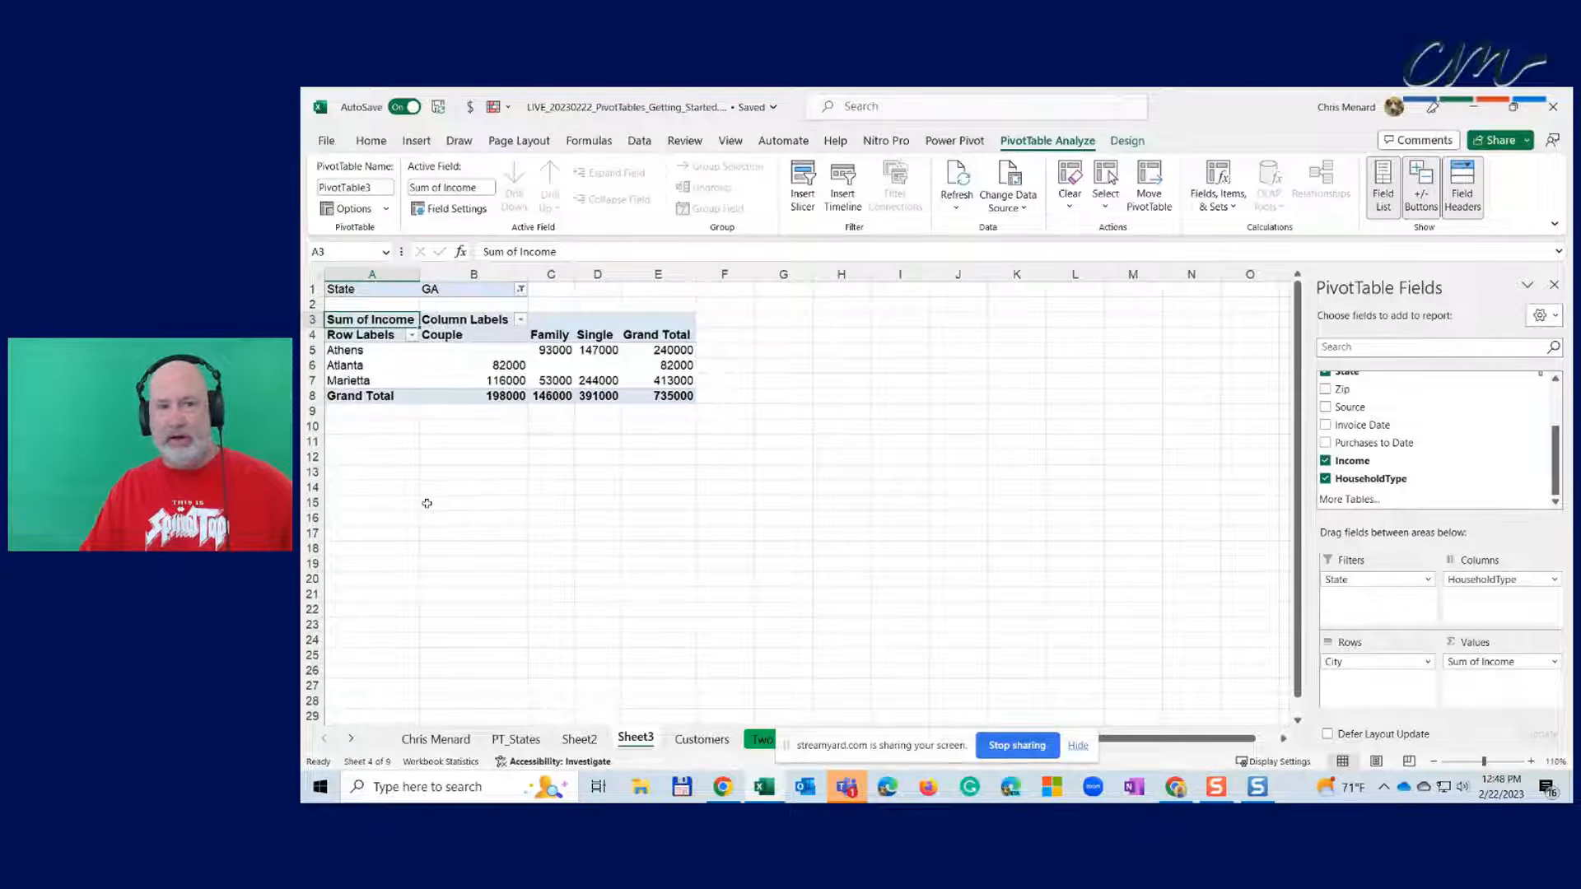
- Filter State to both CA and GA using Select Multiple Items
{"action": "left_click", "coordinate": [521, 290]}
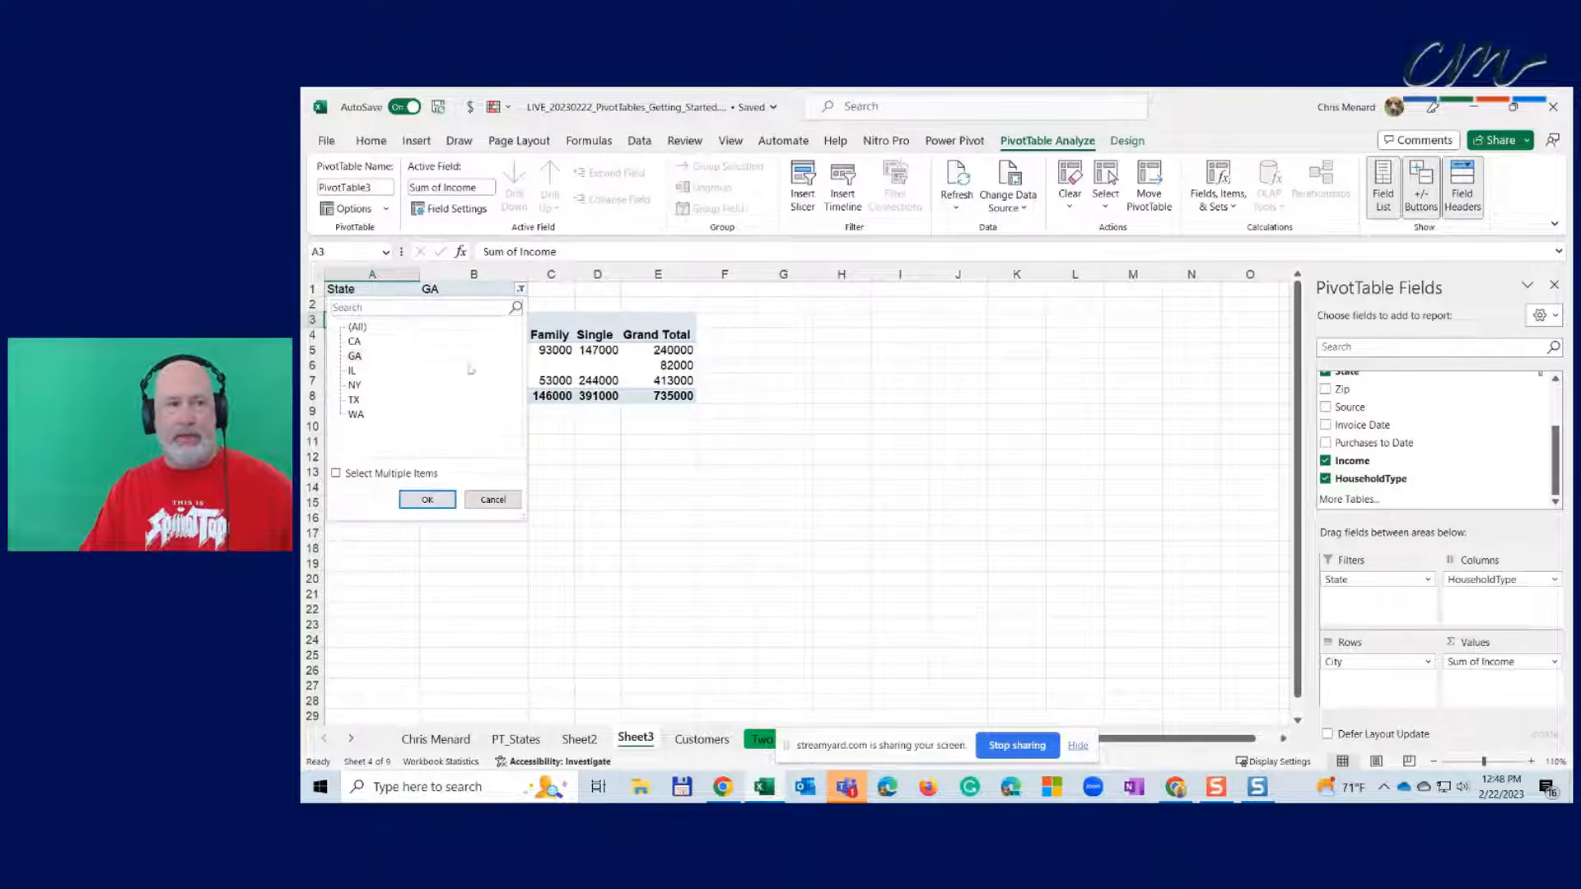
{"action": "left_click", "coordinate": [356, 476]}
{"action": "left_click", "coordinate": [352, 341]}
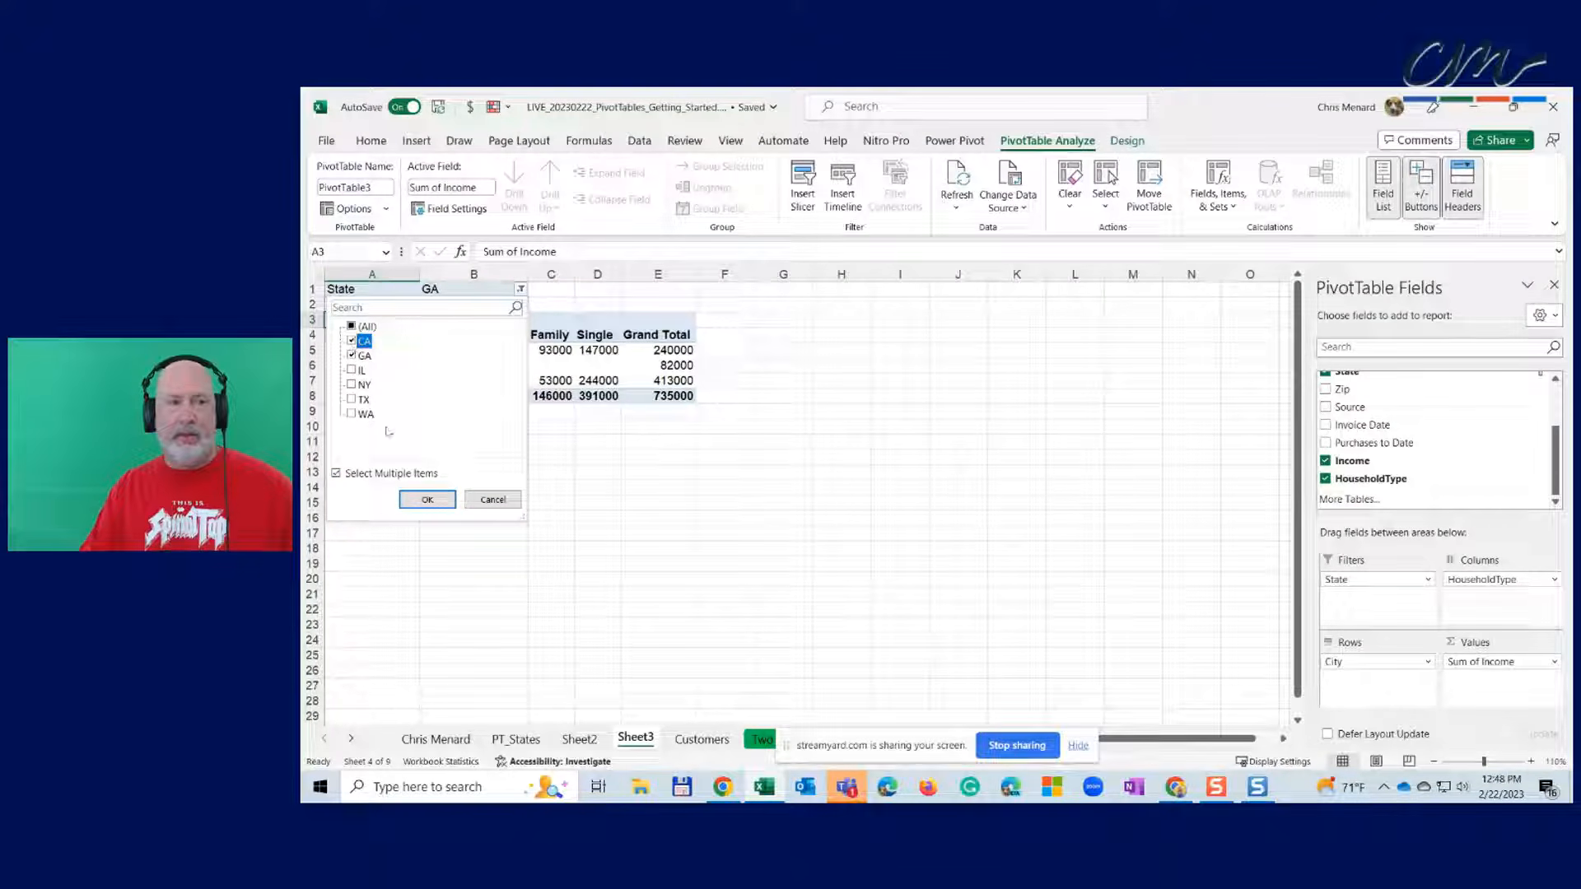
{"action": "left_click", "coordinate": [425, 500]}
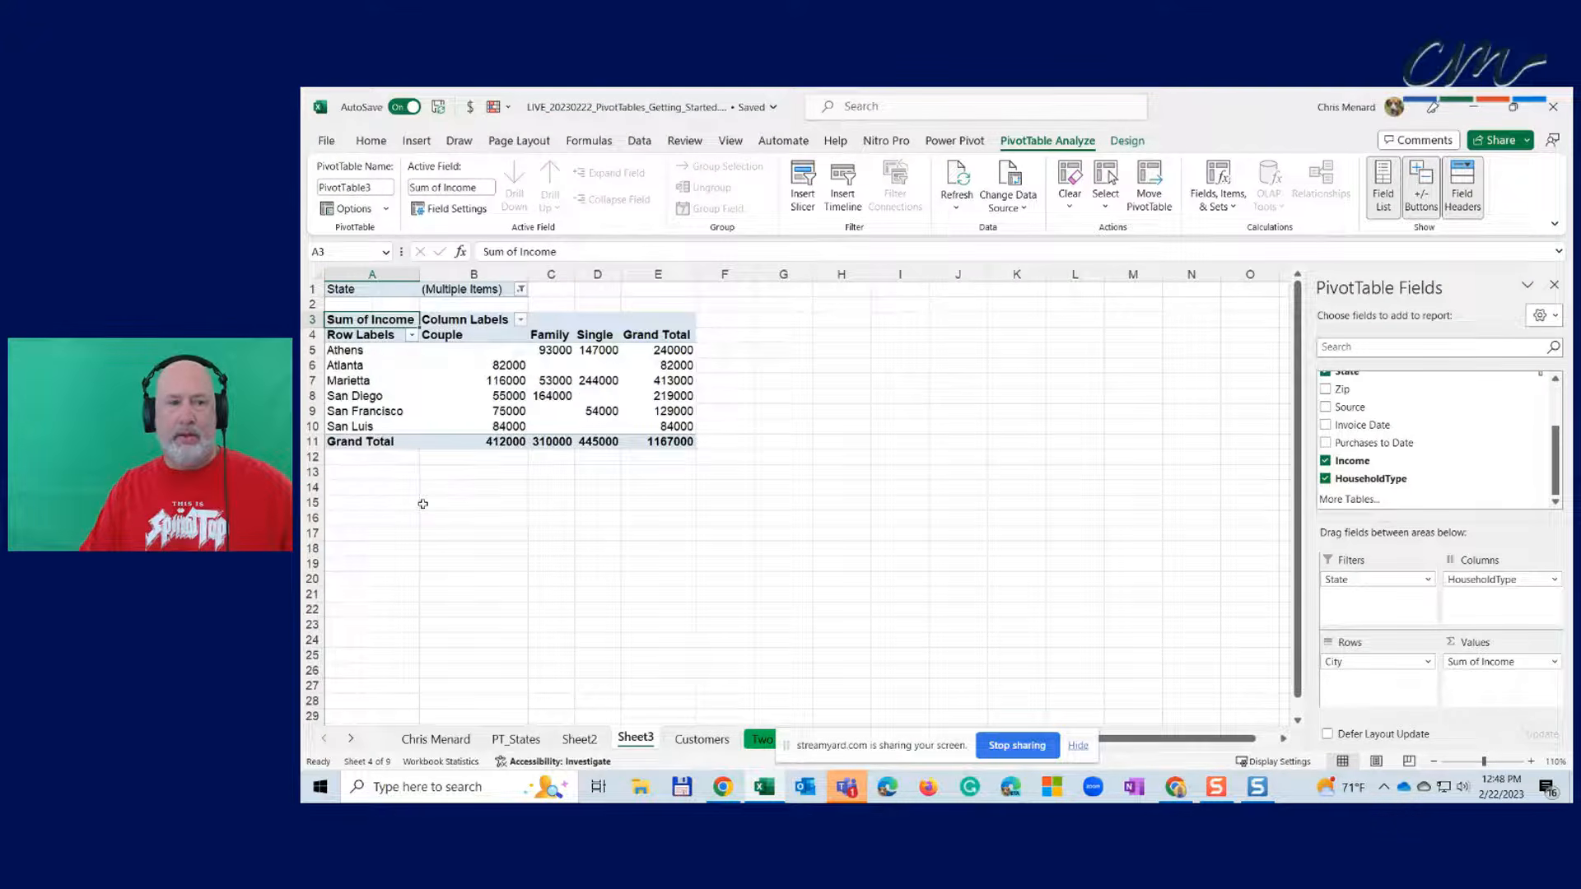
{"action": "left_click", "coordinate": [762, 741]}
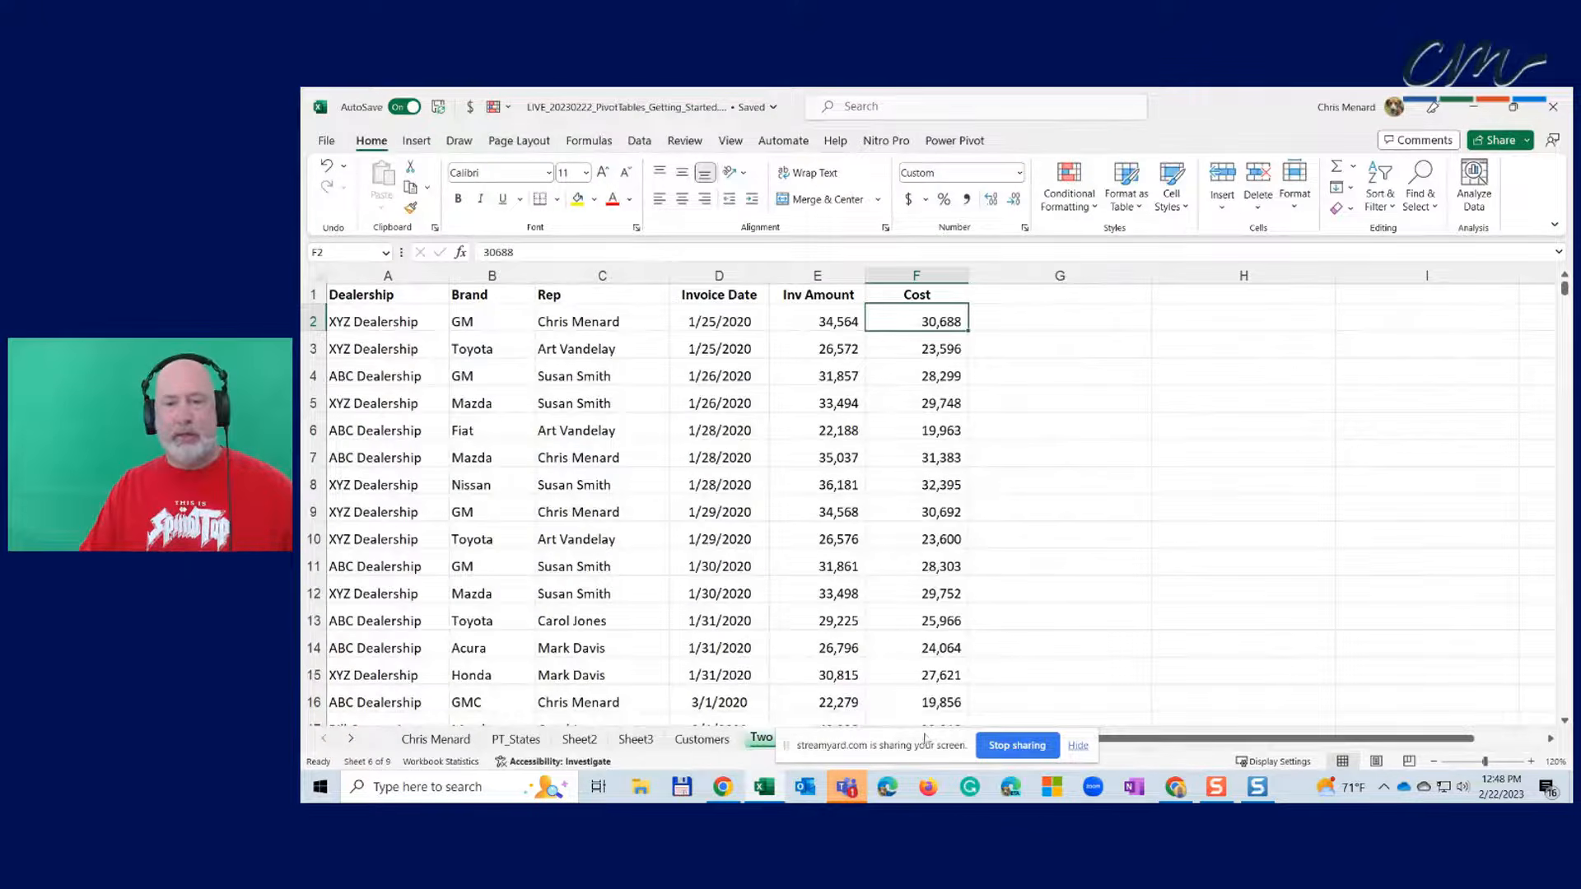
{"action": "left_click_drag", "start_coordinate": [925, 739], "coordinate": [1570, 663]}
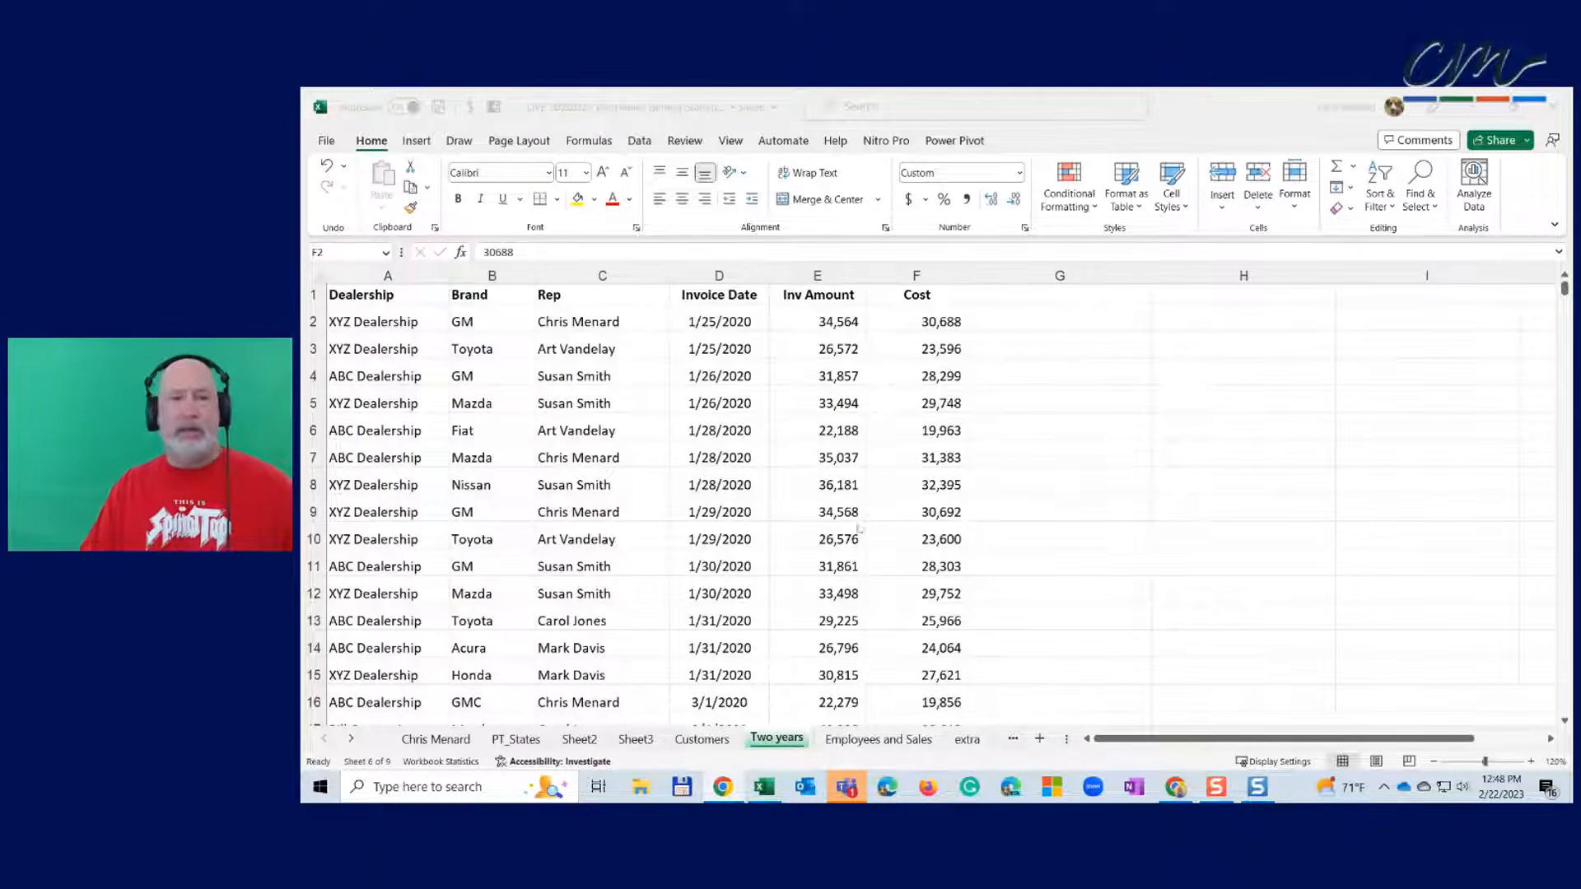
{"action": "left_click", "coordinate": [619, 316]}
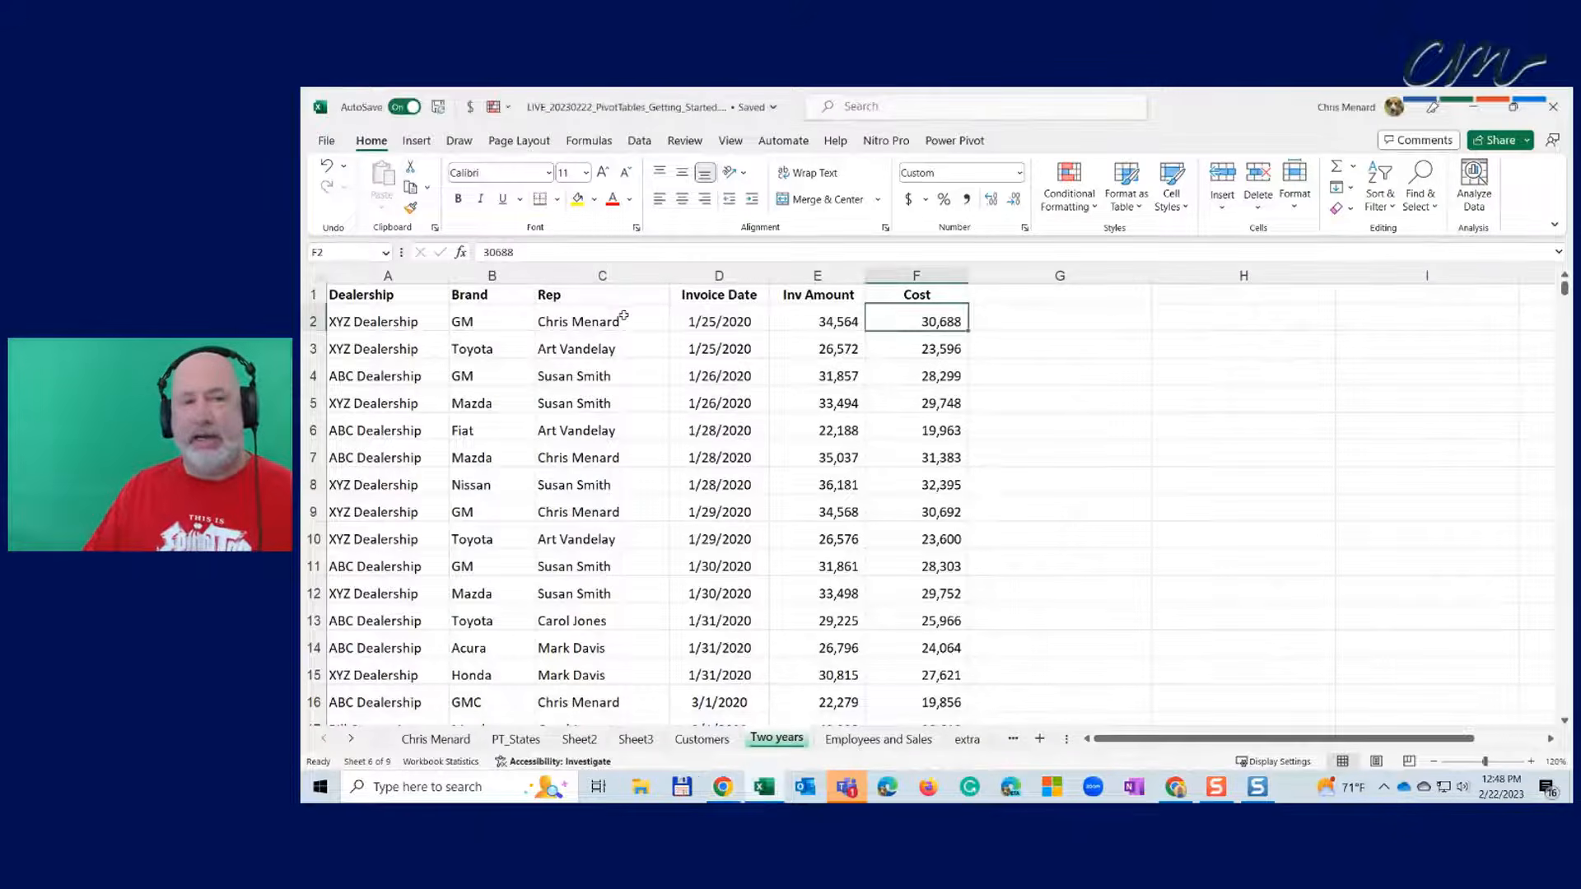
{"action": "left_click", "coordinate": [620, 319]}
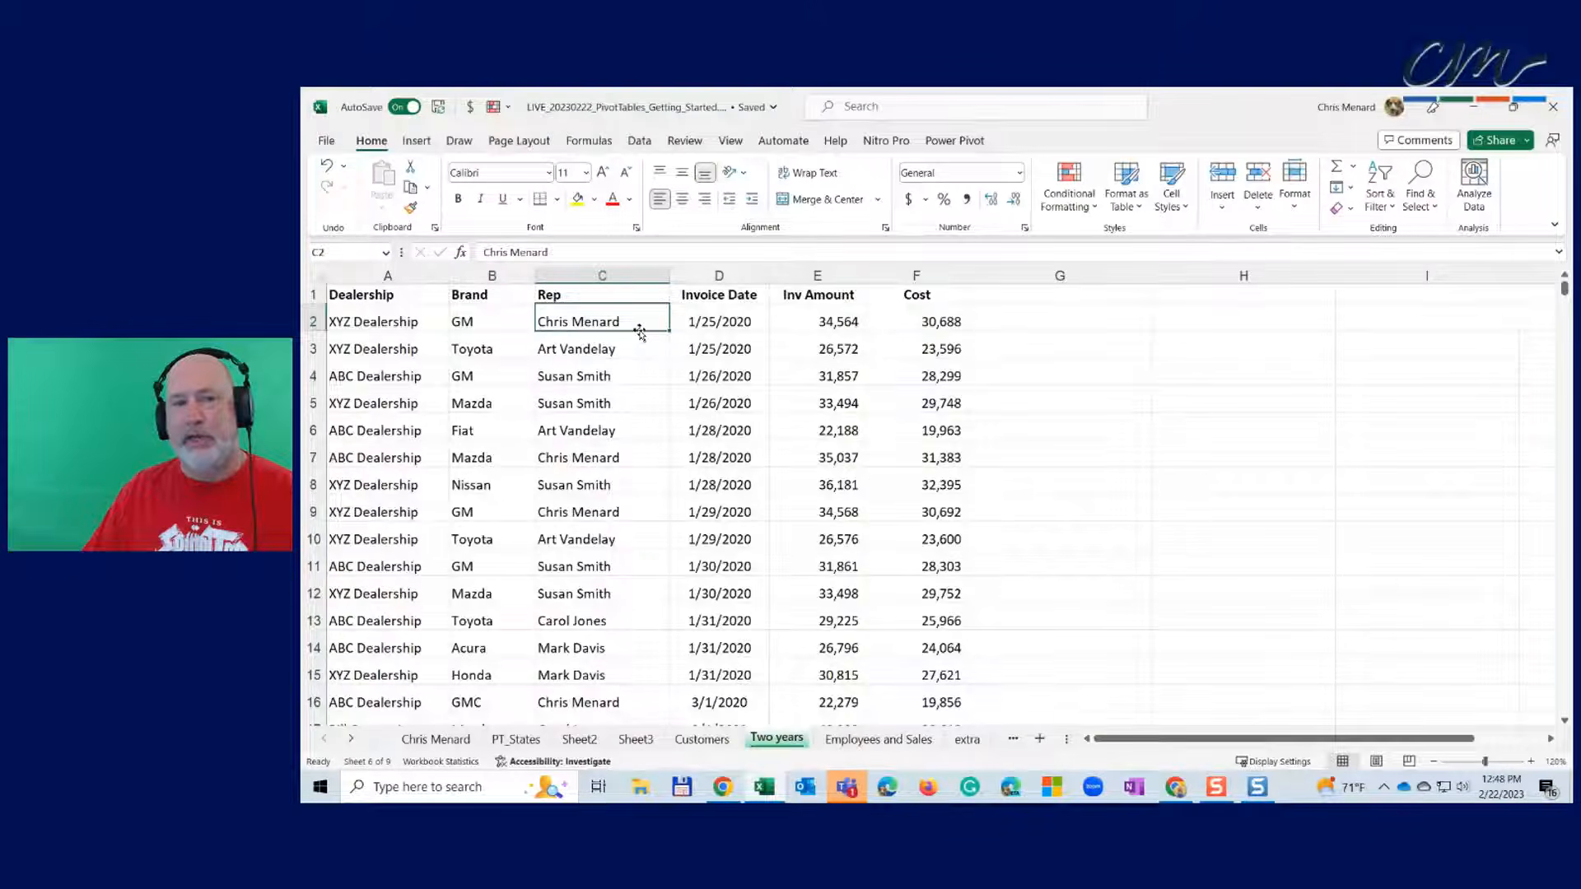
{"action": "double_click", "coordinate": [640, 330]}
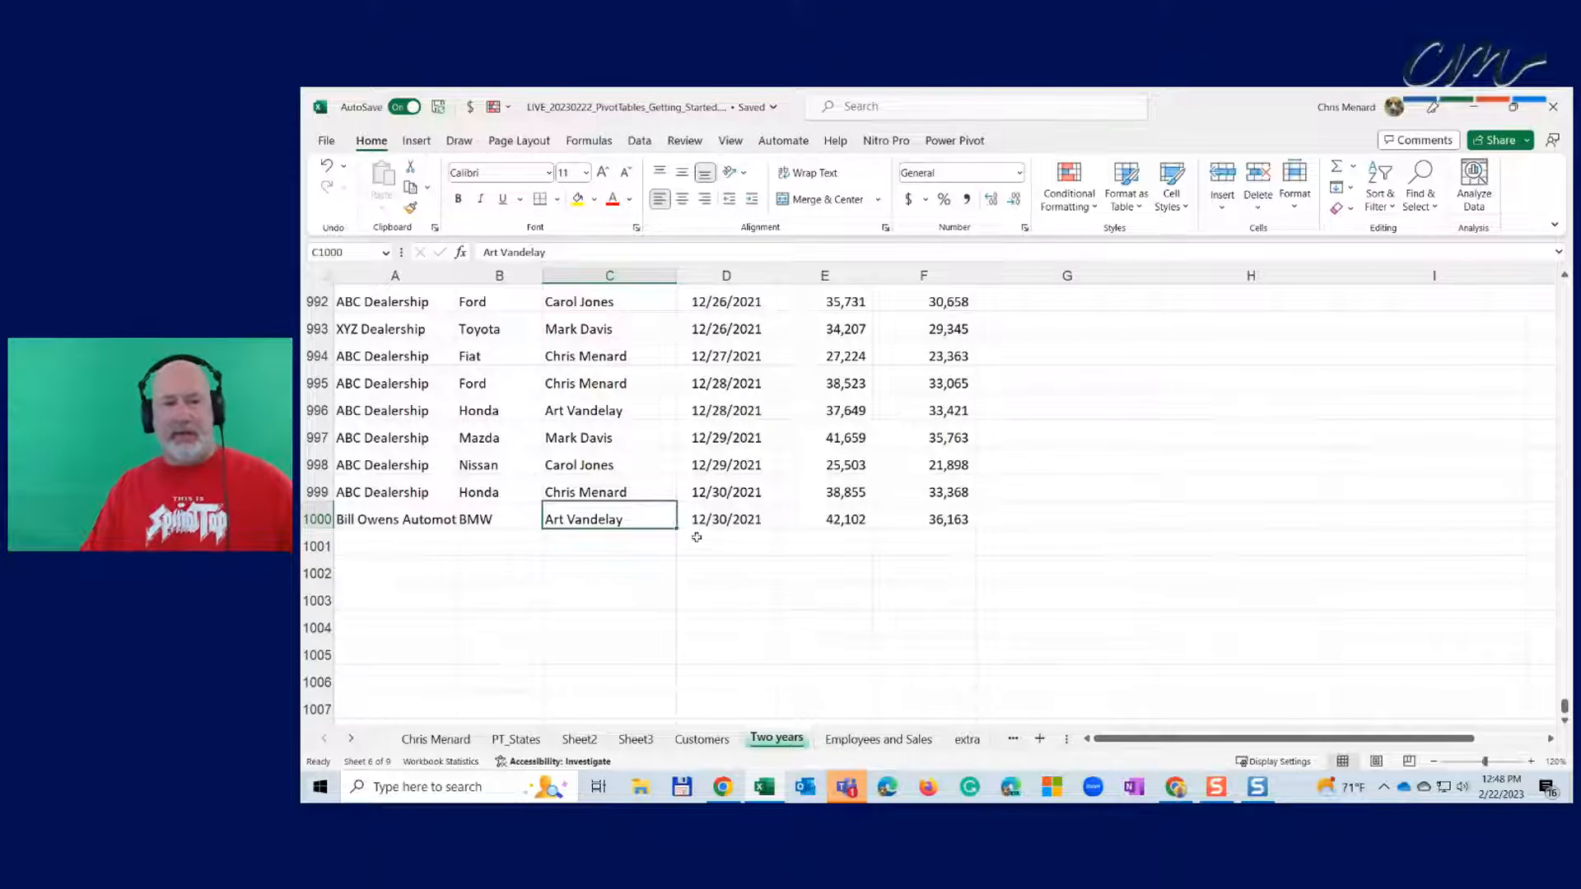
{"action": "left_click", "coordinate": [644, 498]}
{"action": "key", "text": "Down"}
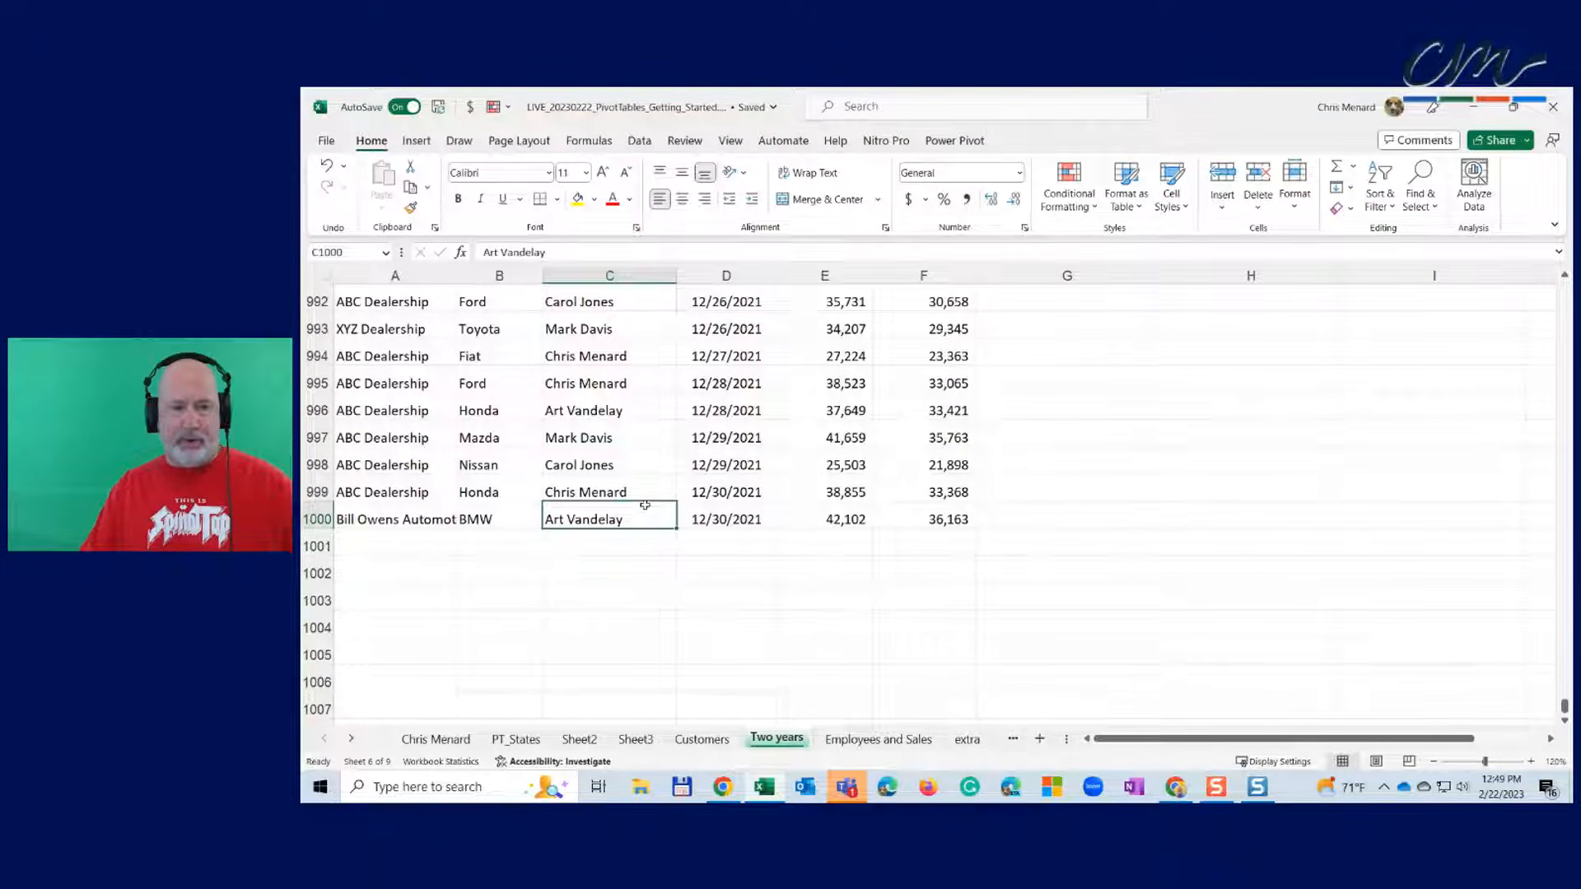
{"action": "key", "text": "ctrl+Up"}
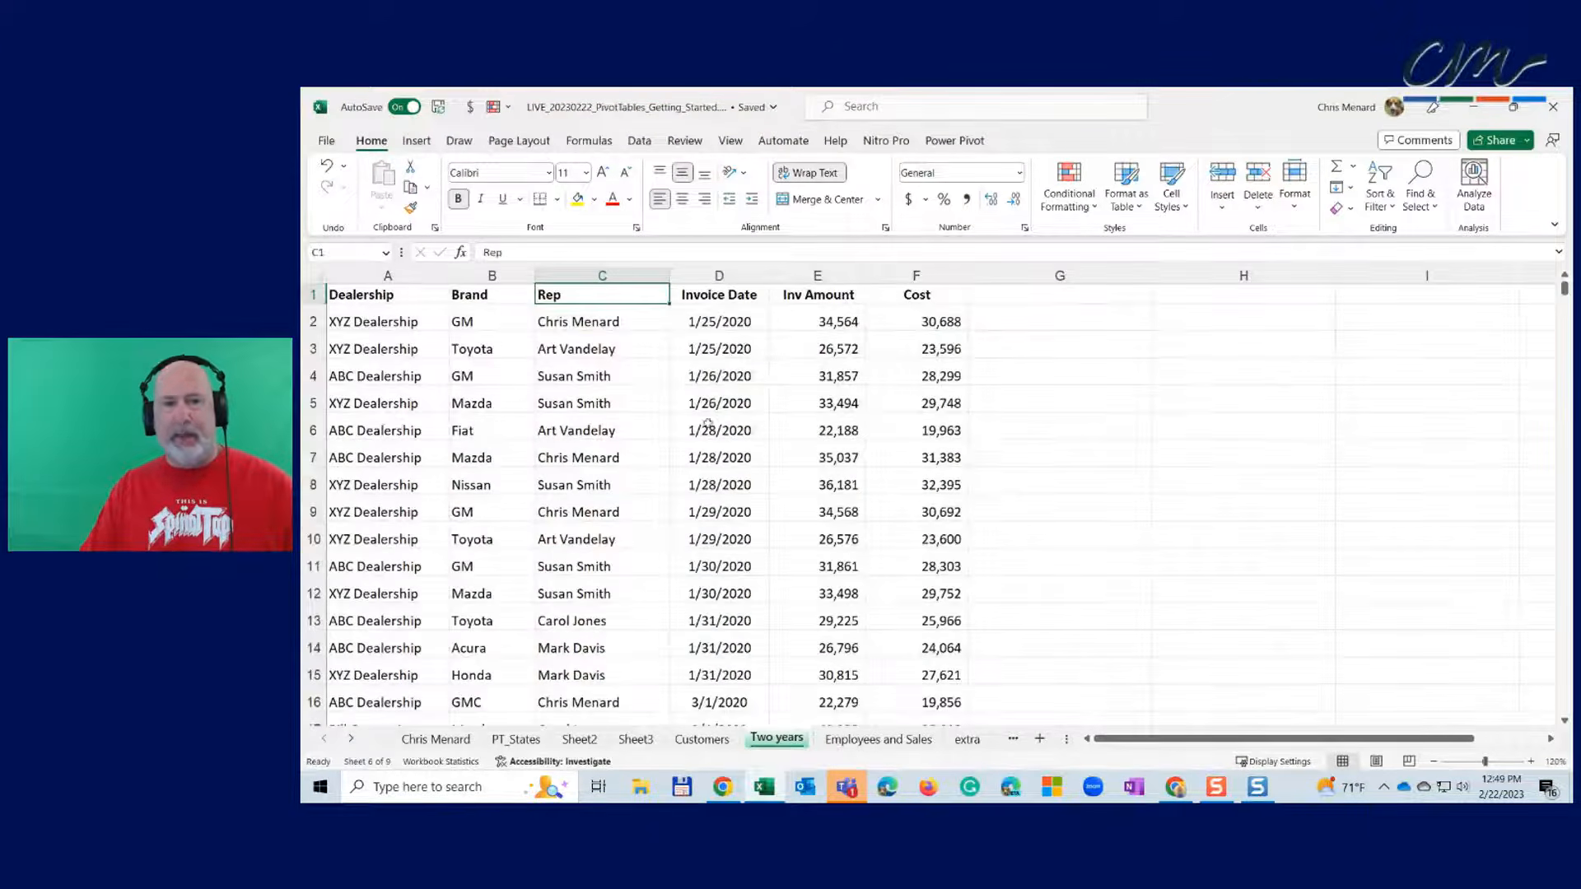
{"action": "left_click", "coordinate": [741, 326]}
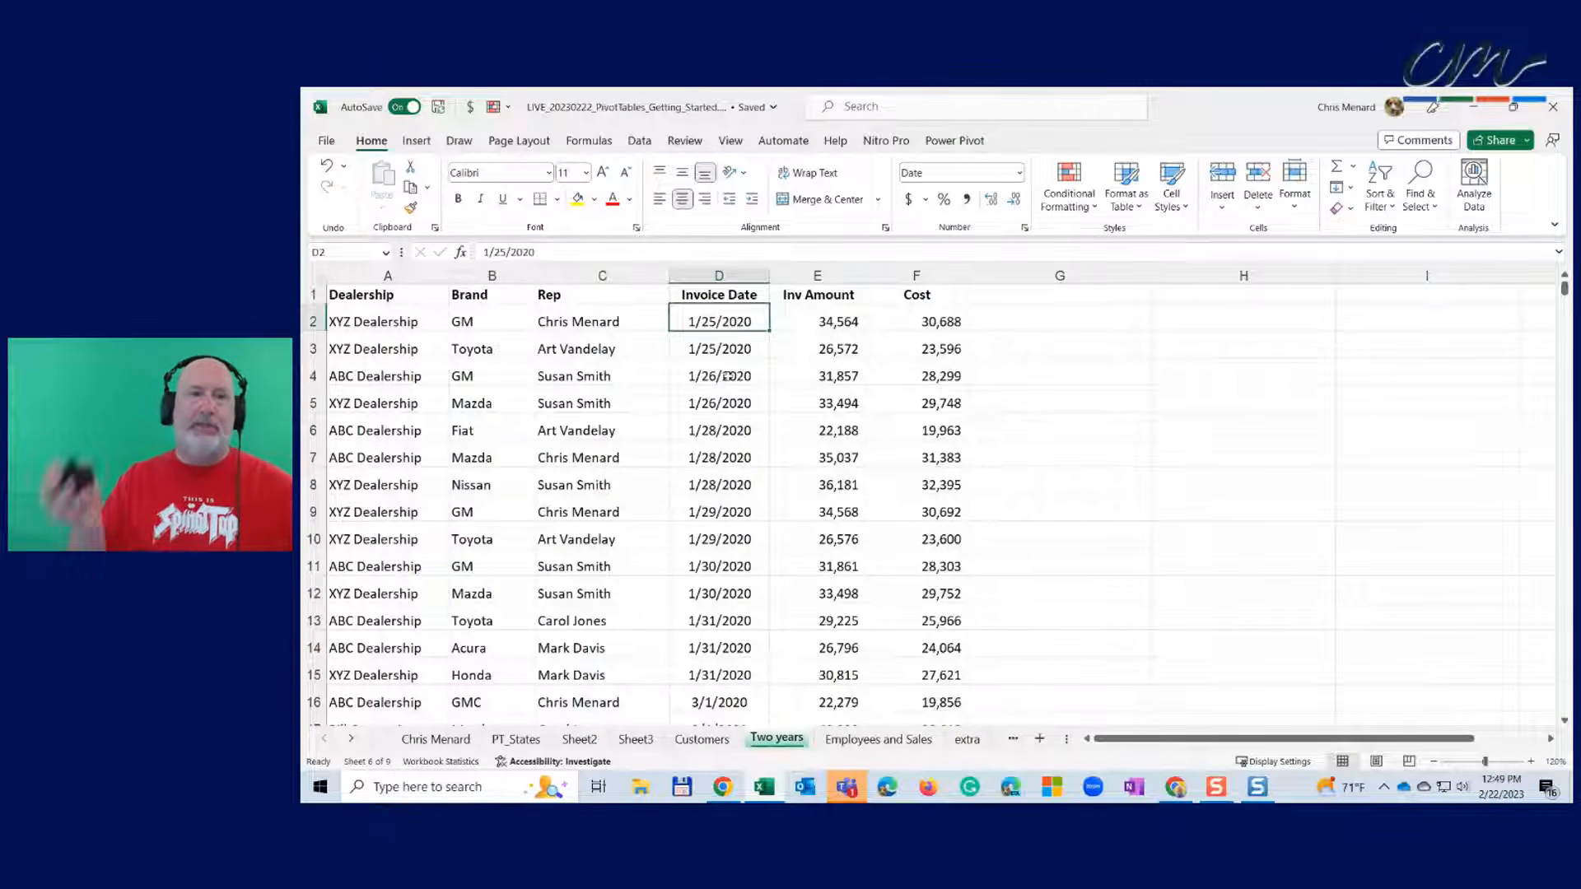
{"action": "scroll", "coordinate": [728, 375], "scroll_direction": "down", "scroll_amount": 5}
{"action": "scroll", "coordinate": [727, 376], "scroll_direction": "up", "scroll_amount": 5}
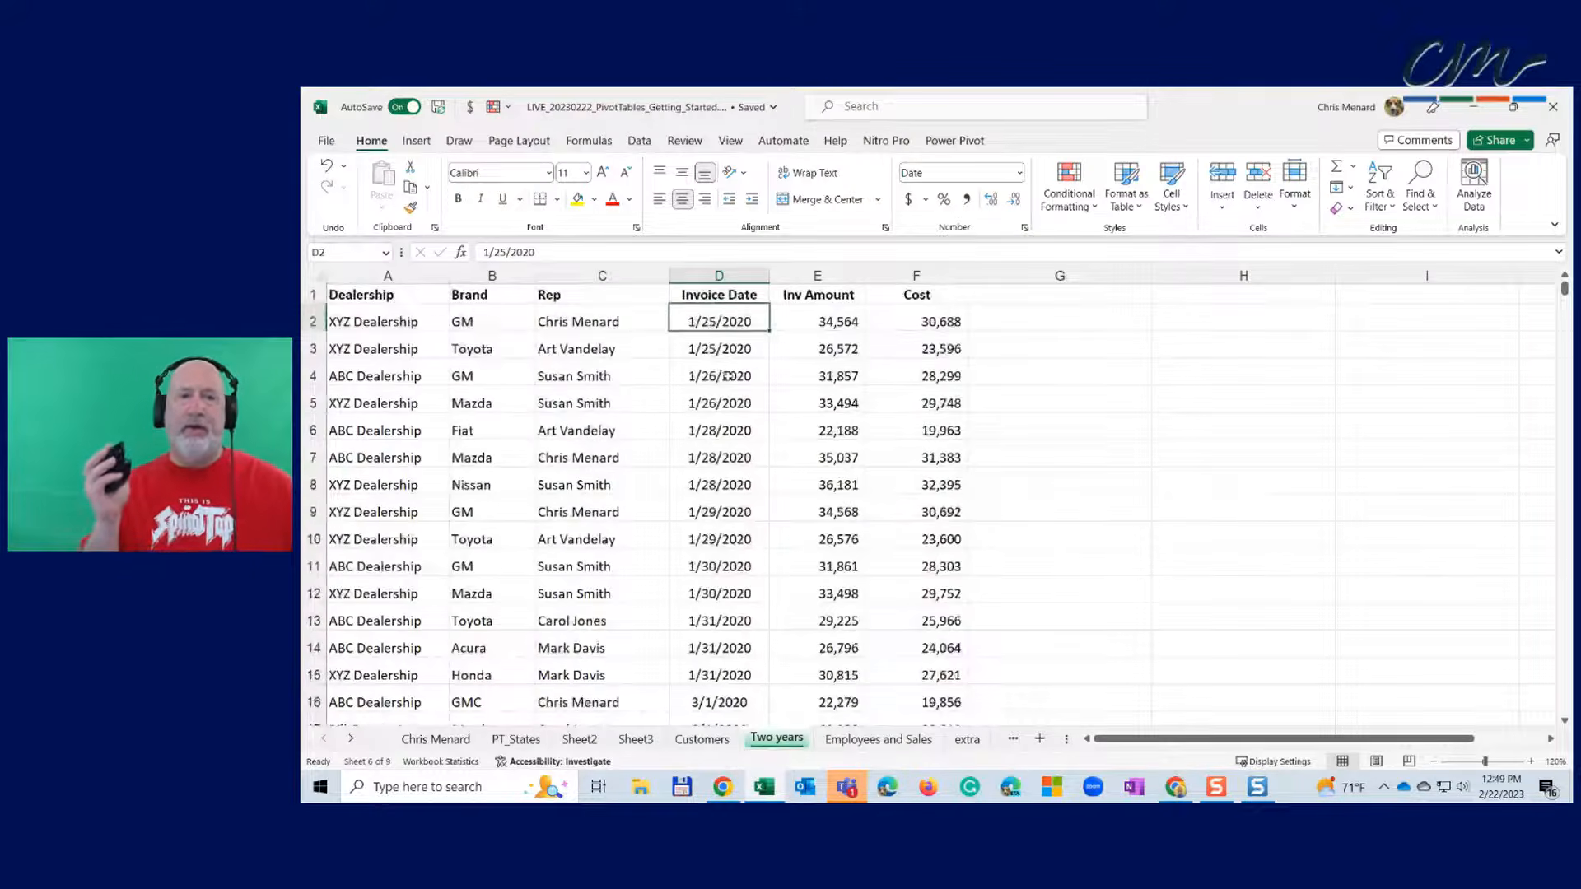
{"action": "scroll", "coordinate": [727, 375], "scroll_direction": "down", "scroll_amount": 10}
{"action": "scroll", "coordinate": [727, 376], "scroll_direction": "down", "scroll_amount": 20}
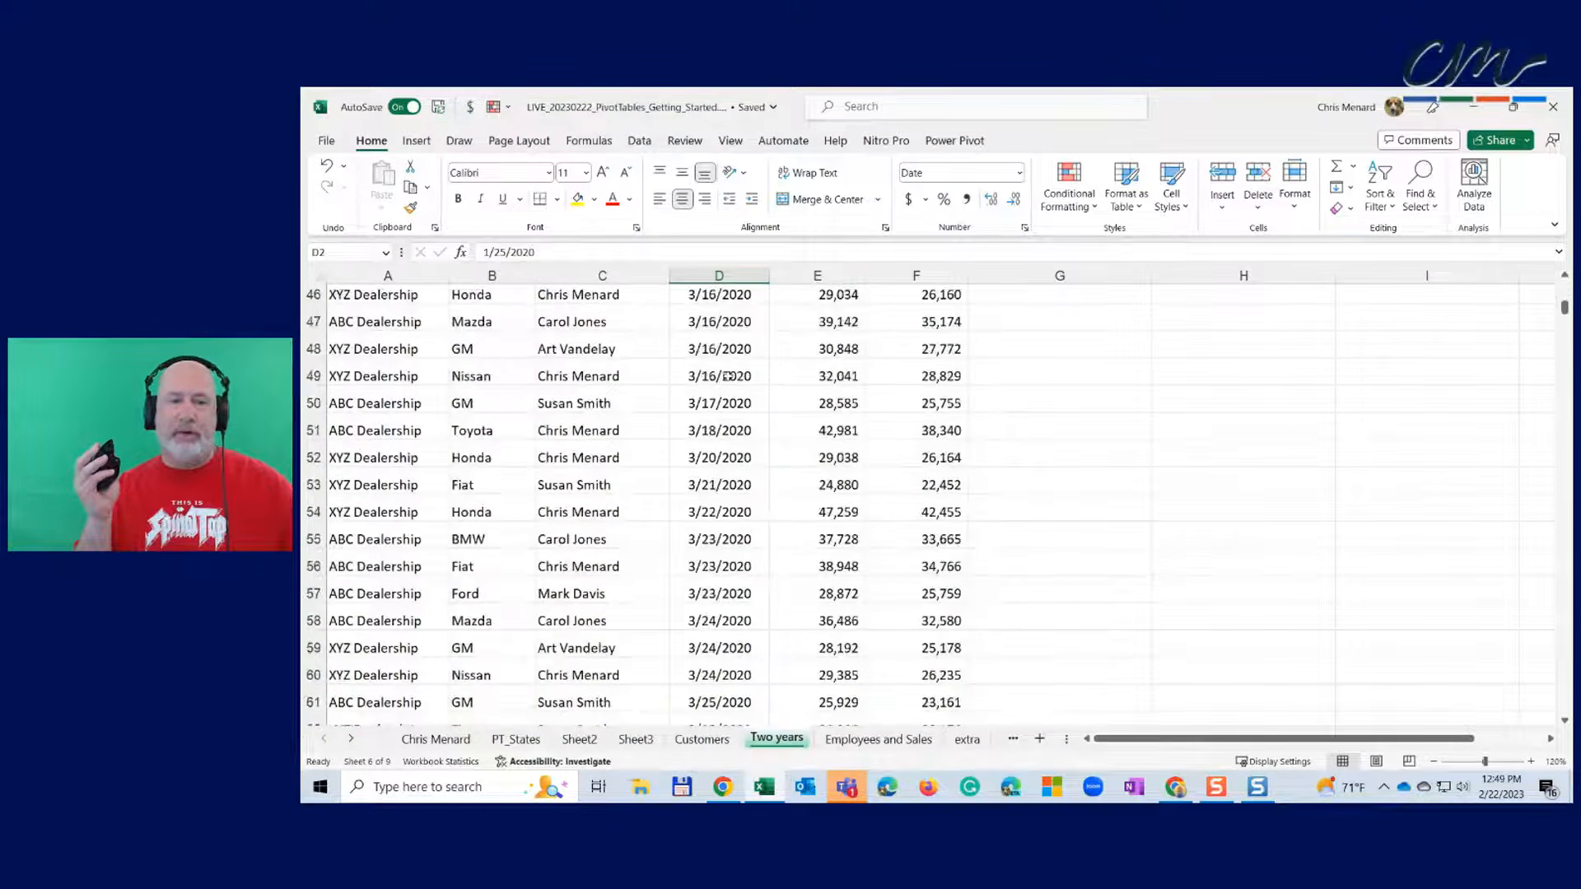
{"action": "scroll", "coordinate": [727, 376], "scroll_direction": "down", "scroll_amount": 20}
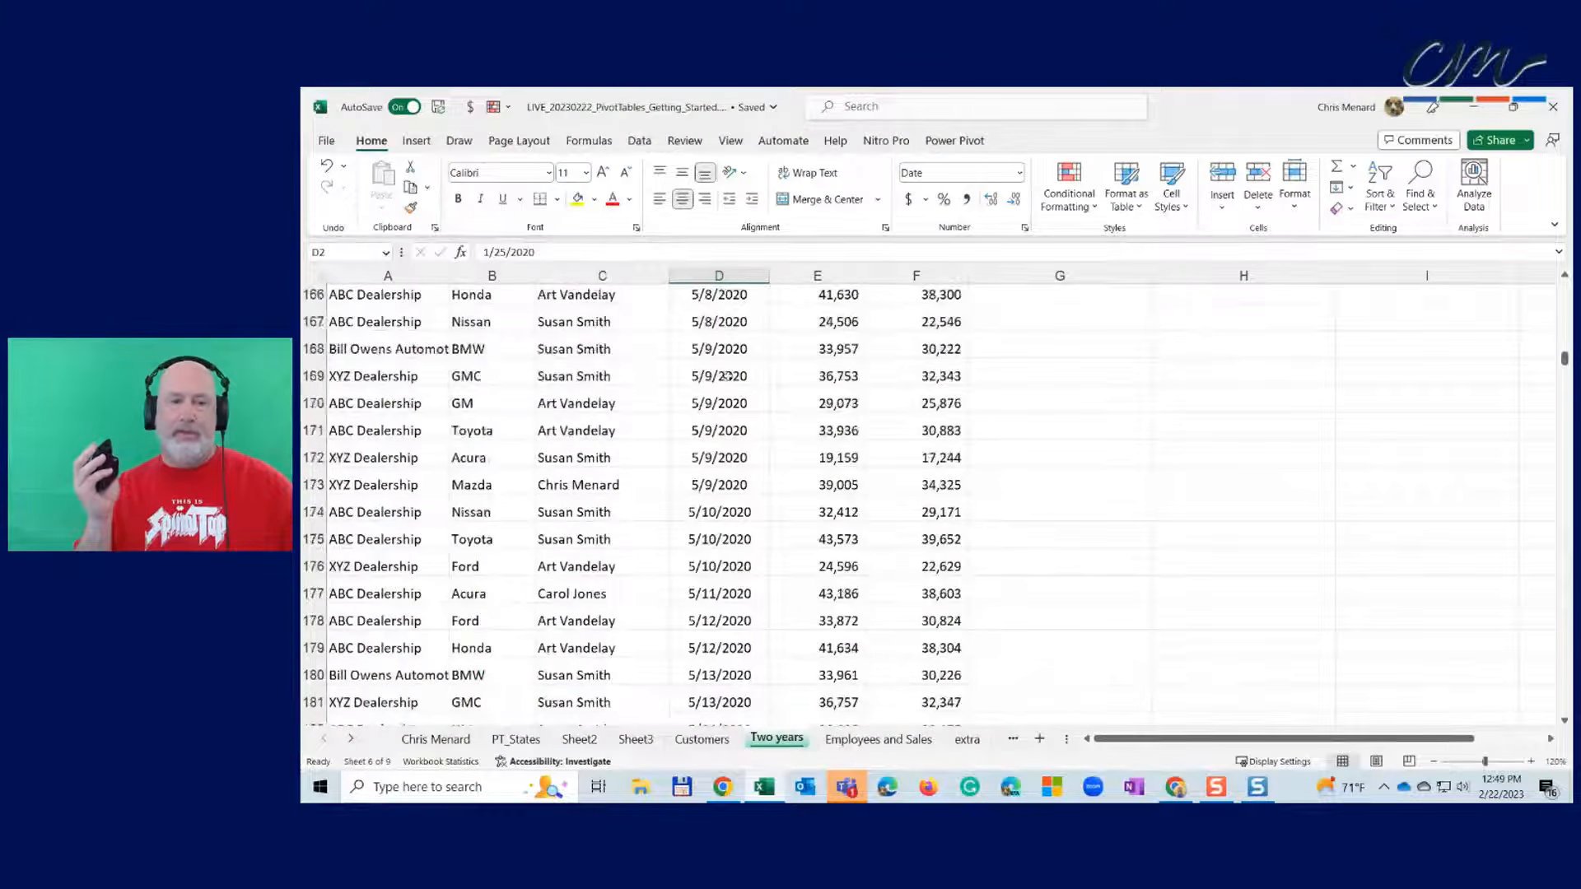
{"action": "scroll", "coordinate": [727, 376], "scroll_direction": "down", "scroll_amount": 20}
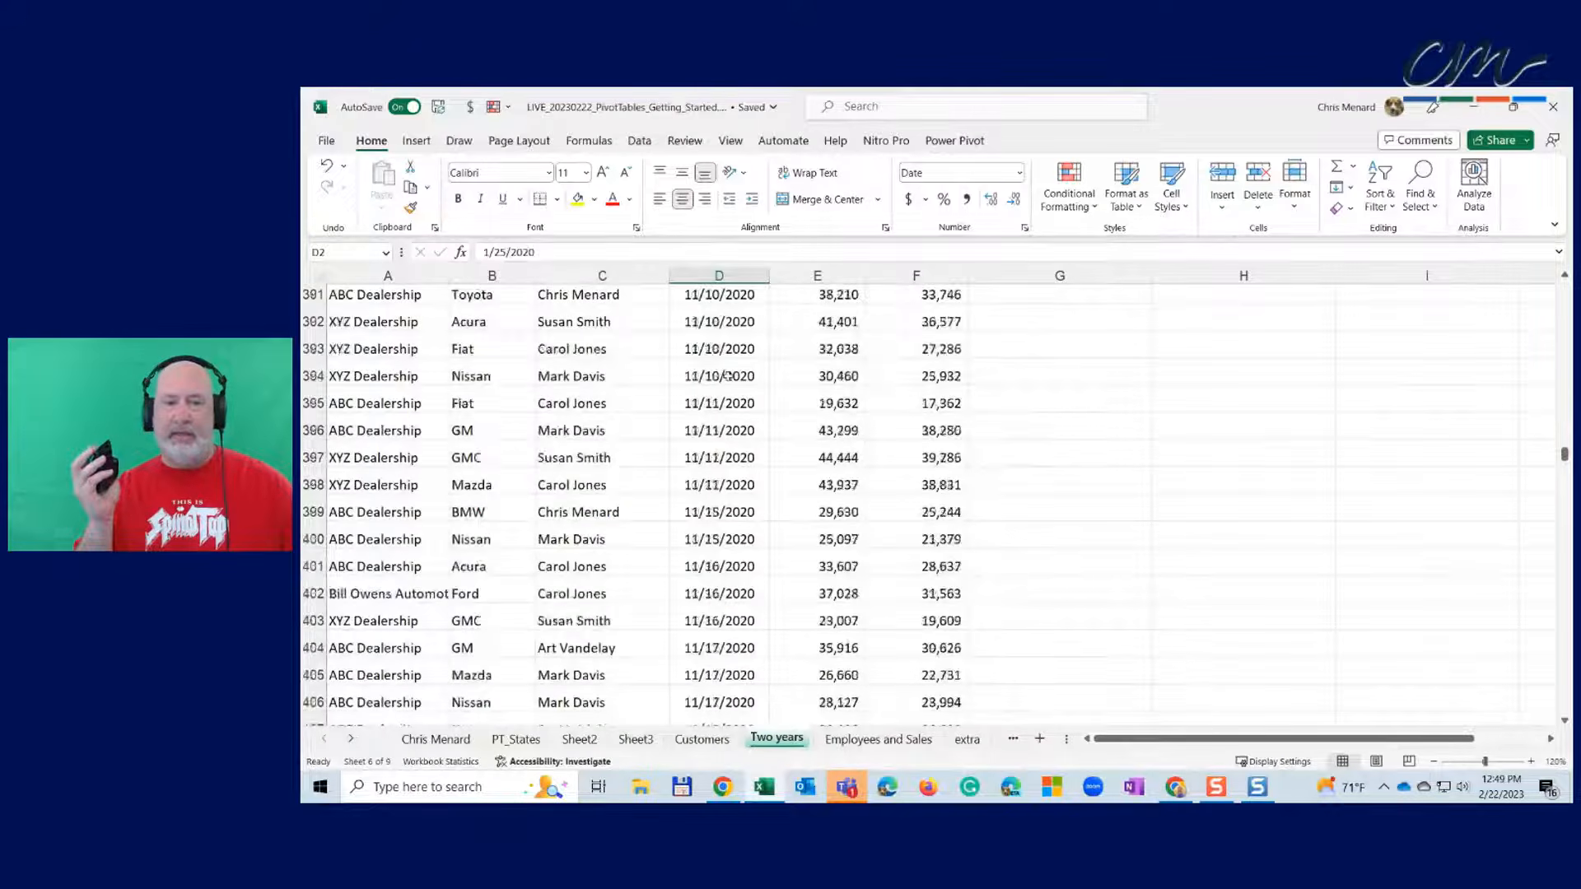
{"action": "scroll", "coordinate": [727, 375], "scroll_direction": "down", "scroll_amount": 15}
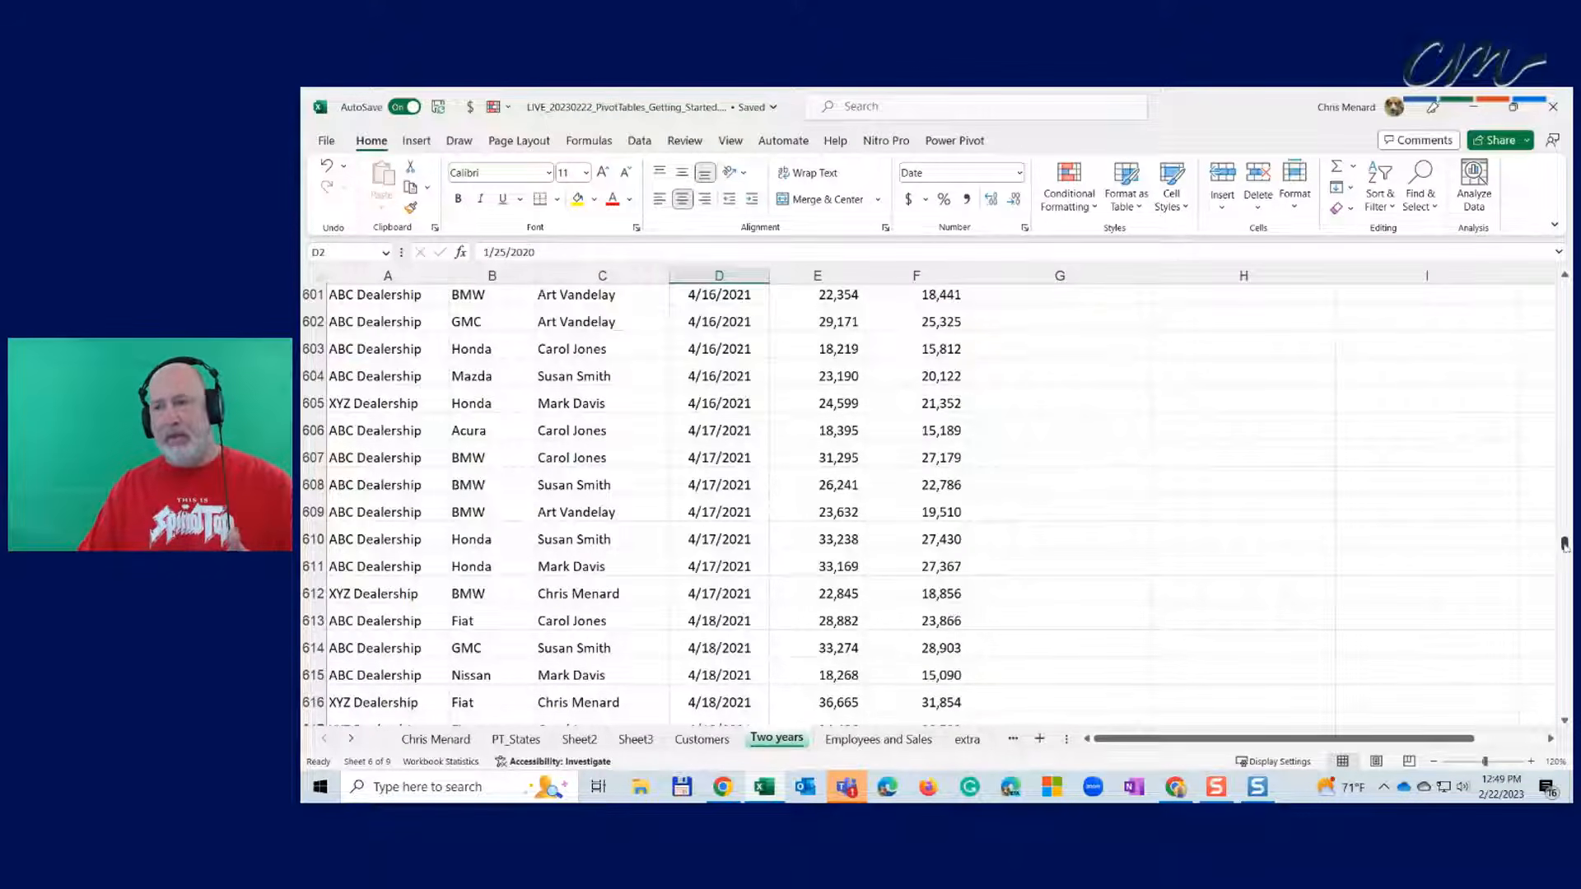
{"action": "left_click_drag", "start_coordinate": [1564, 544], "coordinate": [1565, 286]}
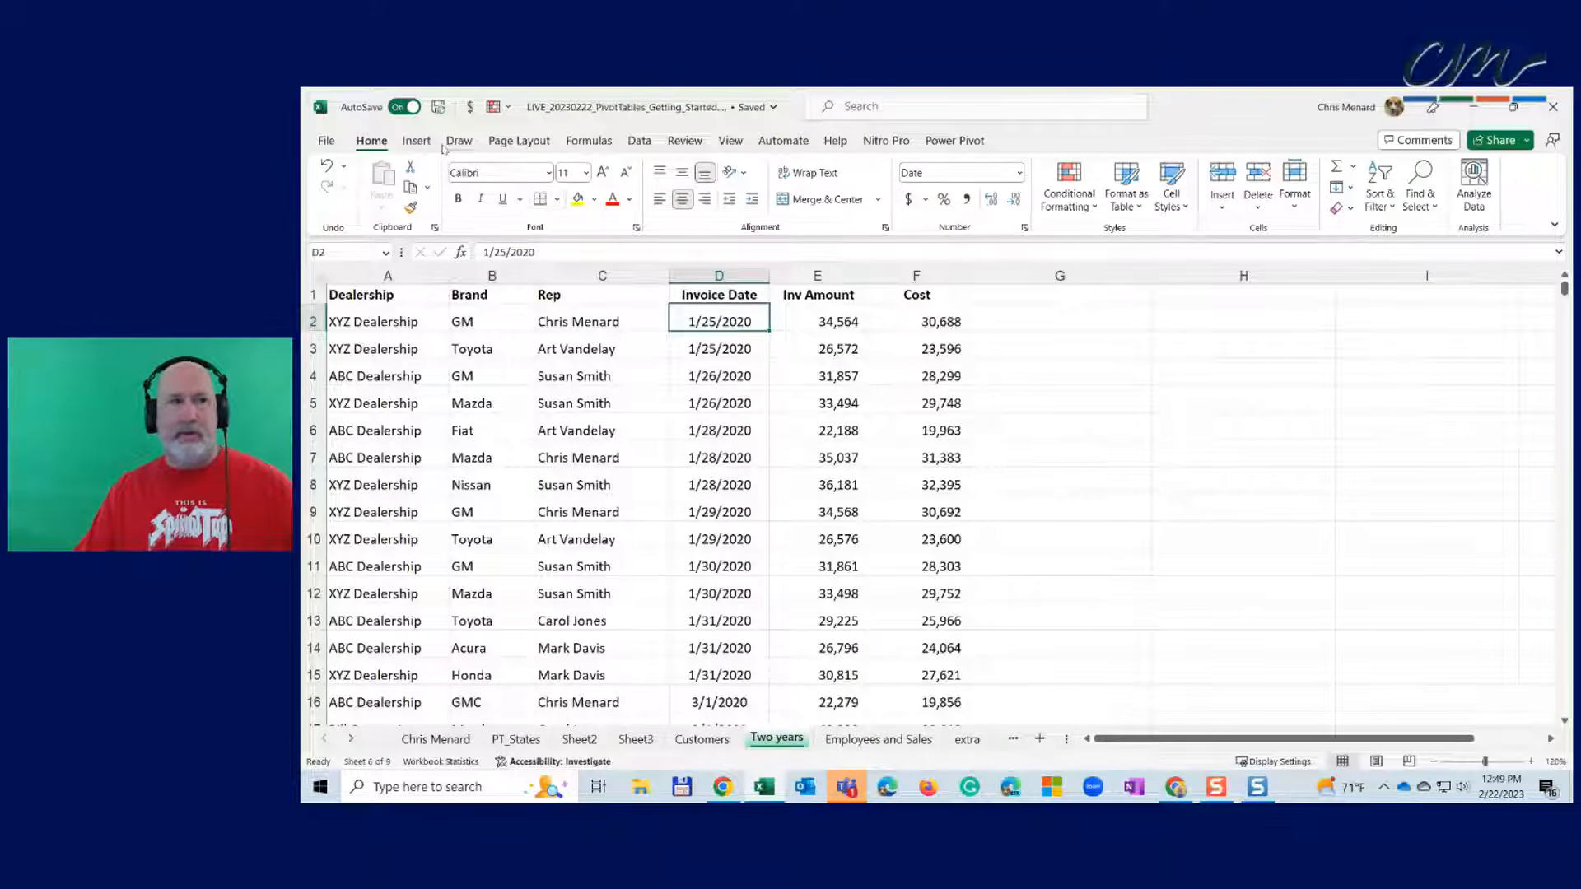
- Insert a PivotTable on a new sheet summing Inv Amount by Invoice Date years
{"action": "left_click", "coordinate": [416, 141]}
{"action": "left_click", "coordinate": [342, 174]}
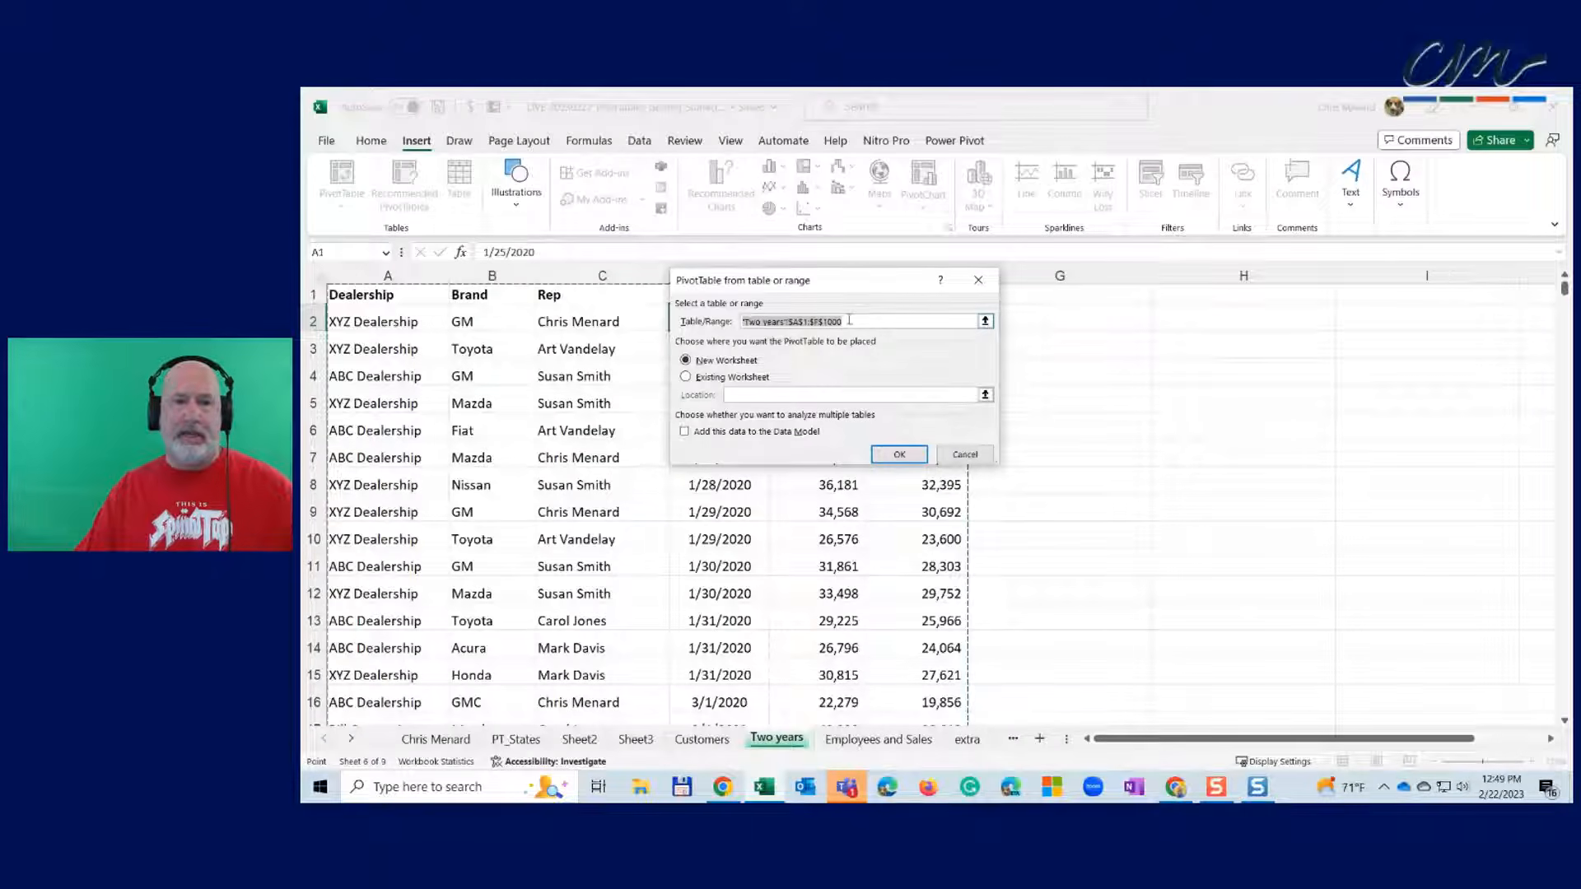
{"action": "left_click", "coordinate": [898, 455]}
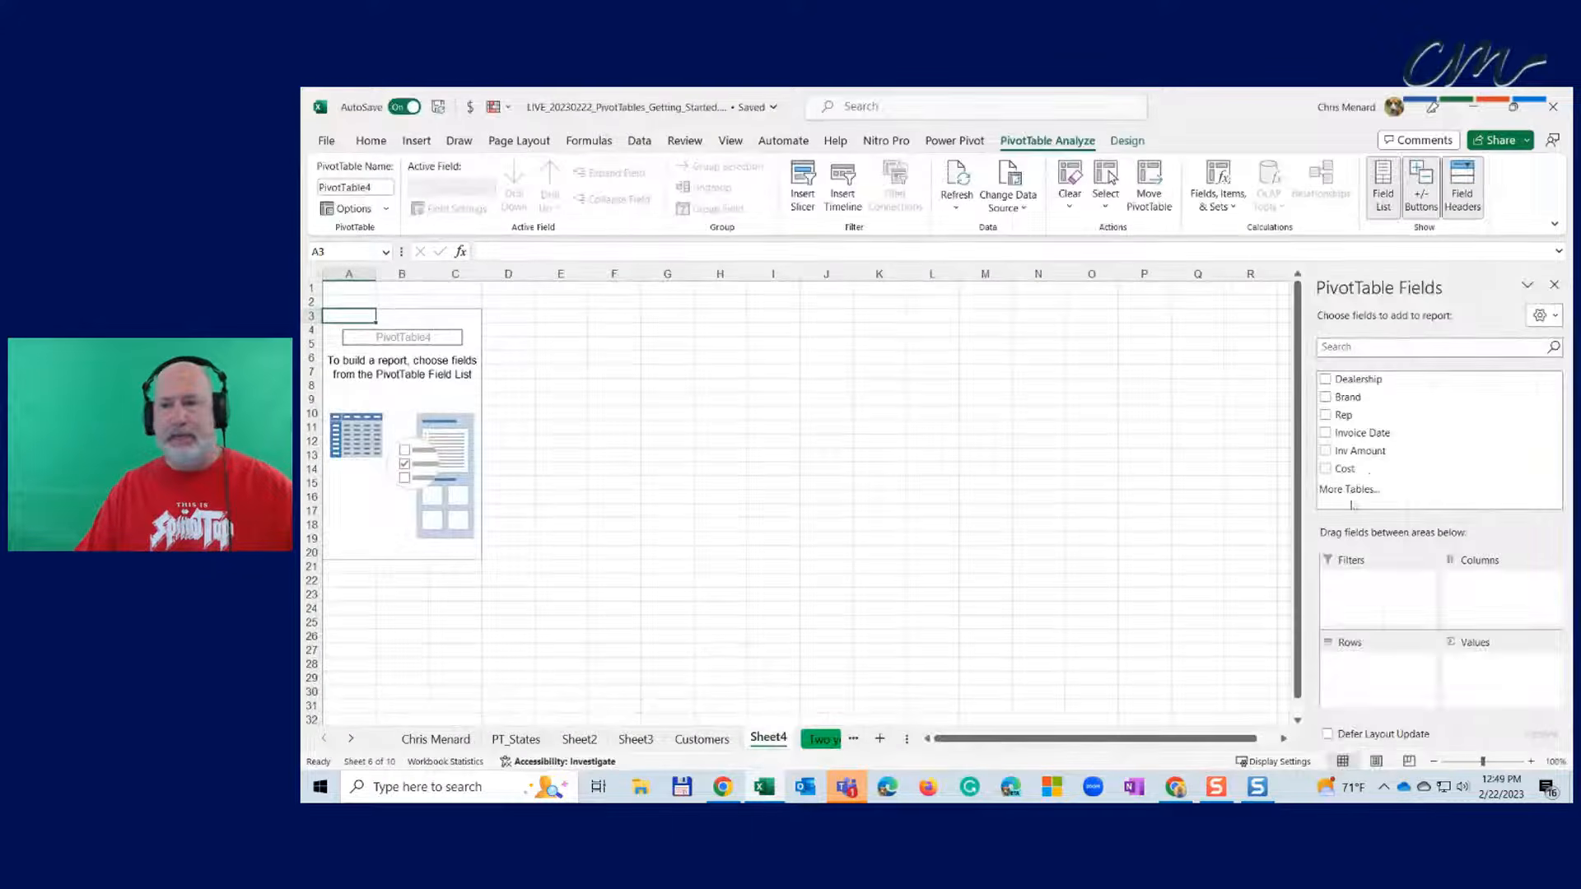
{"action": "left_click", "coordinate": [1326, 433]}
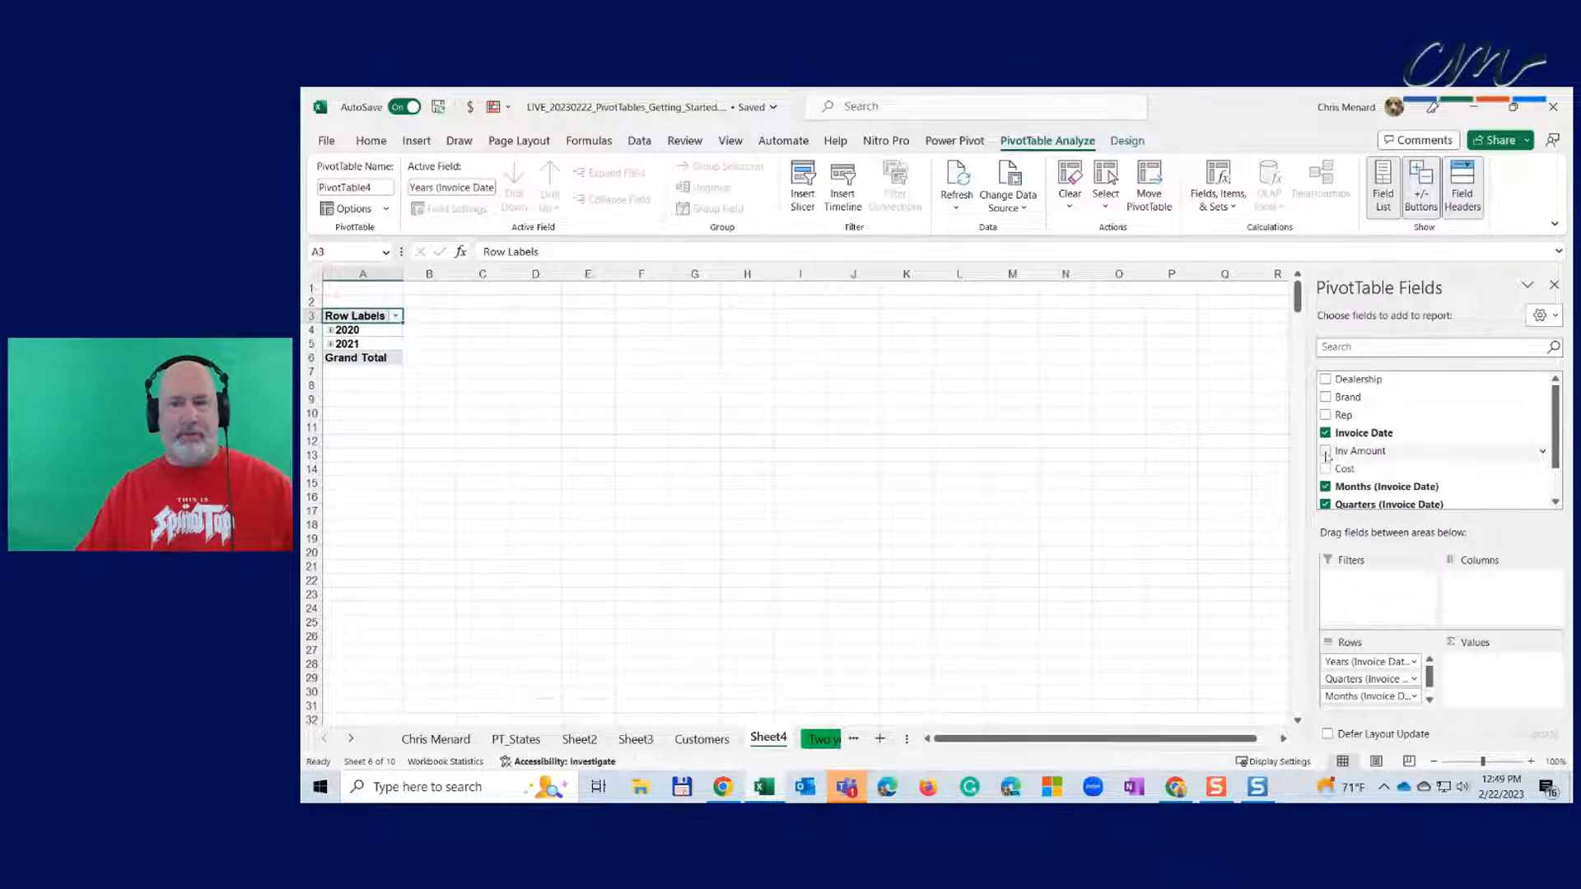
{"action": "left_click", "coordinate": [1326, 451]}
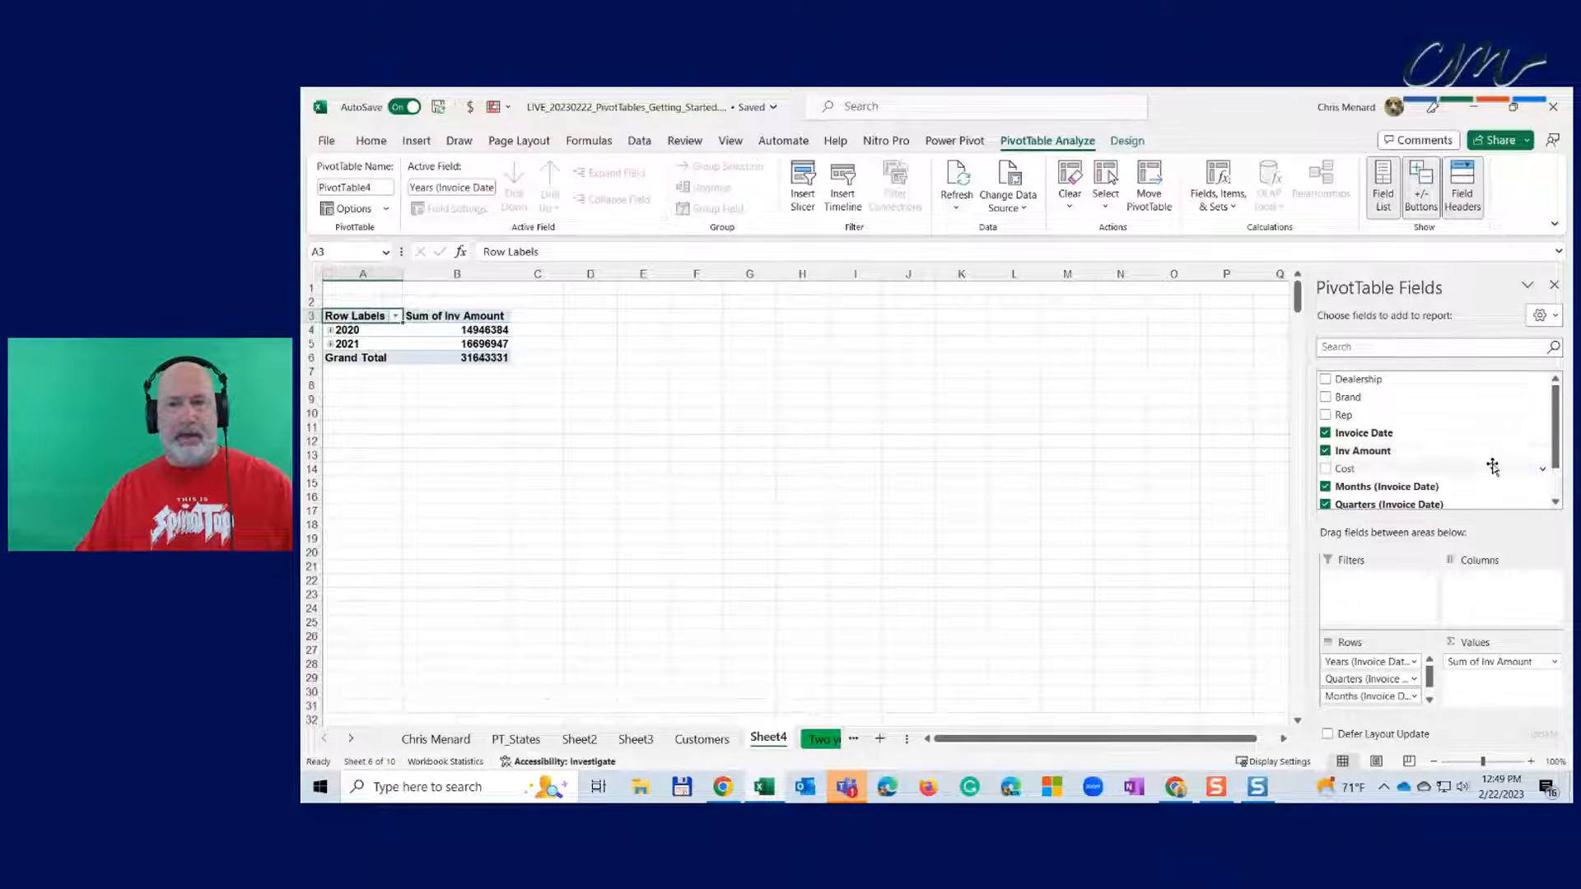
{"action": "left_click_drag", "start_coordinate": [1558, 463], "coordinate": [1561, 491]}
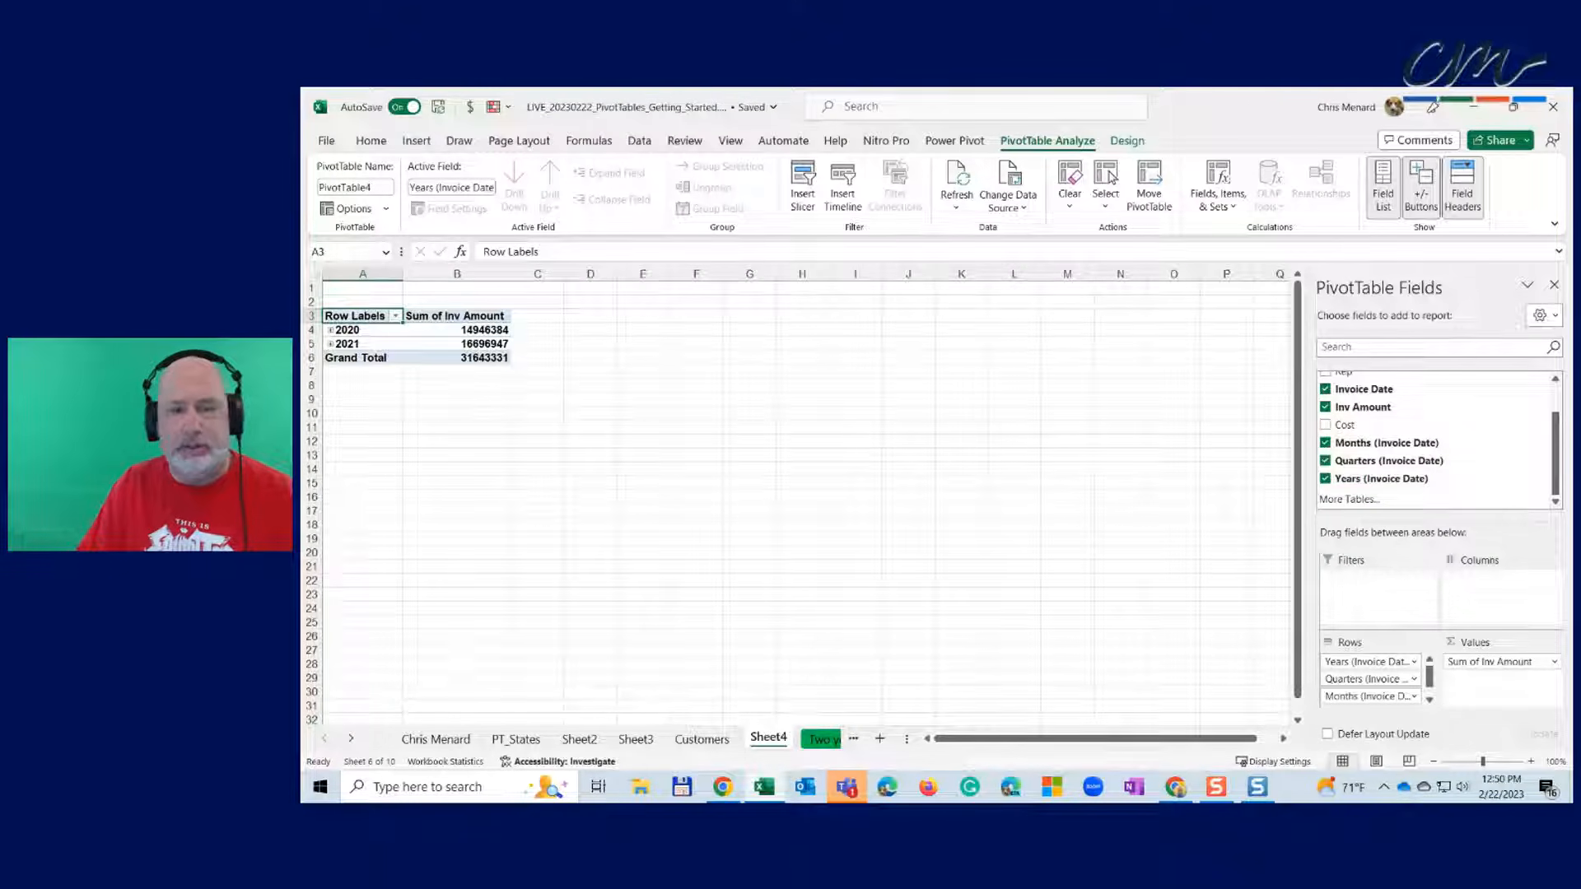
- Zoom to 160% and expand 2020 and 2021 into their quarters
{"action": "left_click", "coordinate": [1532, 762]}
{"action": "left_click", "coordinate": [1532, 762]}
{"action": "left_click", "coordinate": [1532, 762]}
{"action": "left_click", "coordinate": [1532, 762]}
{"action": "left_click", "coordinate": [1532, 762]}
{"action": "left_click", "coordinate": [1532, 762]}
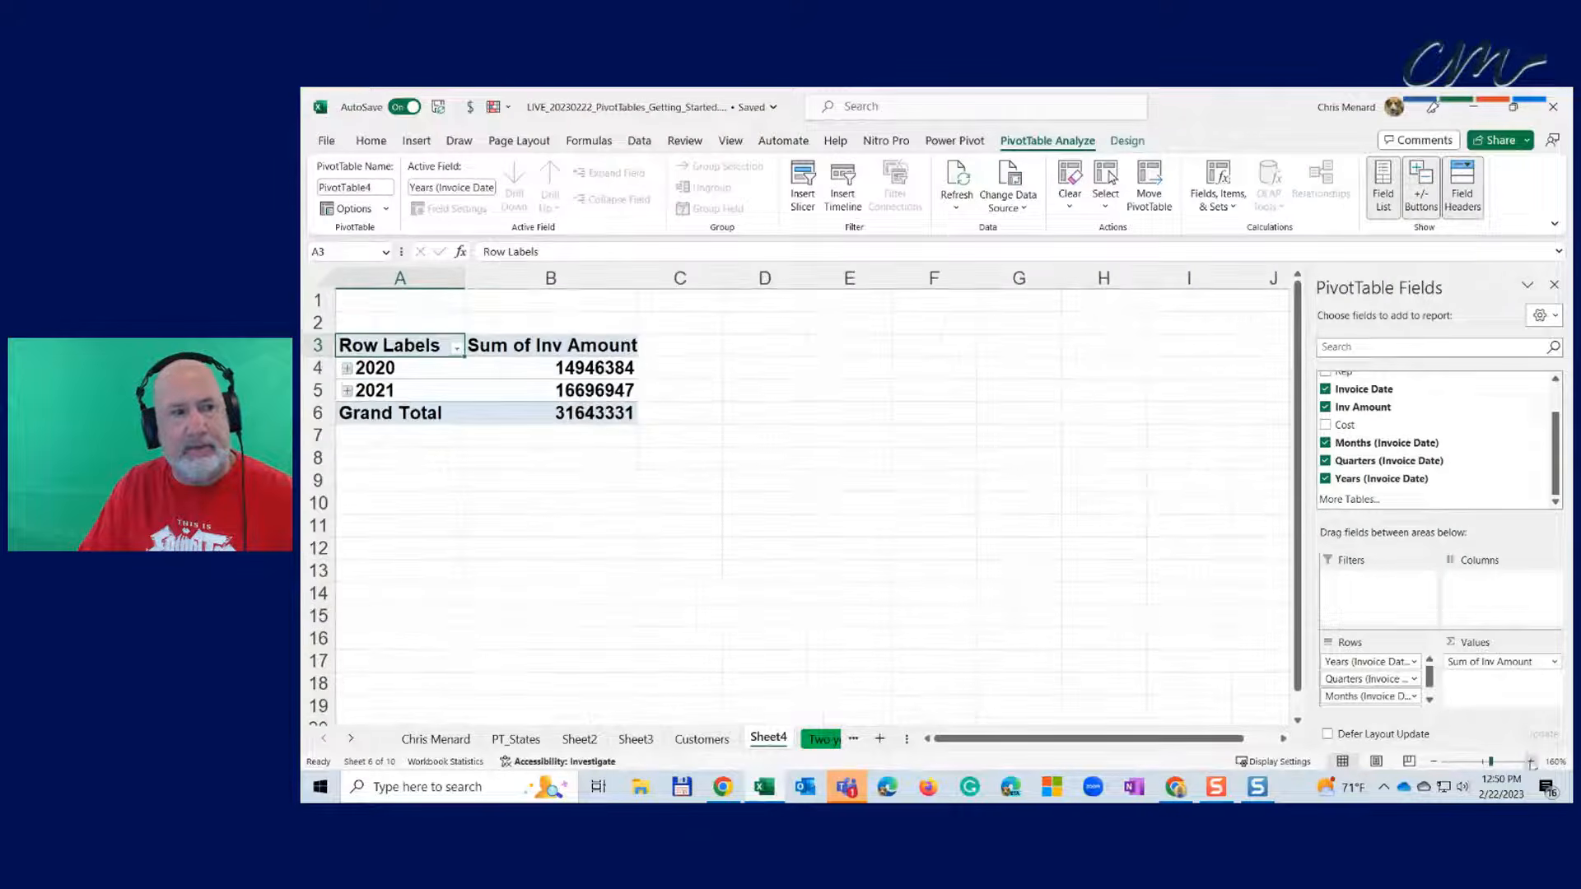
{"action": "left_click", "coordinate": [347, 368]}
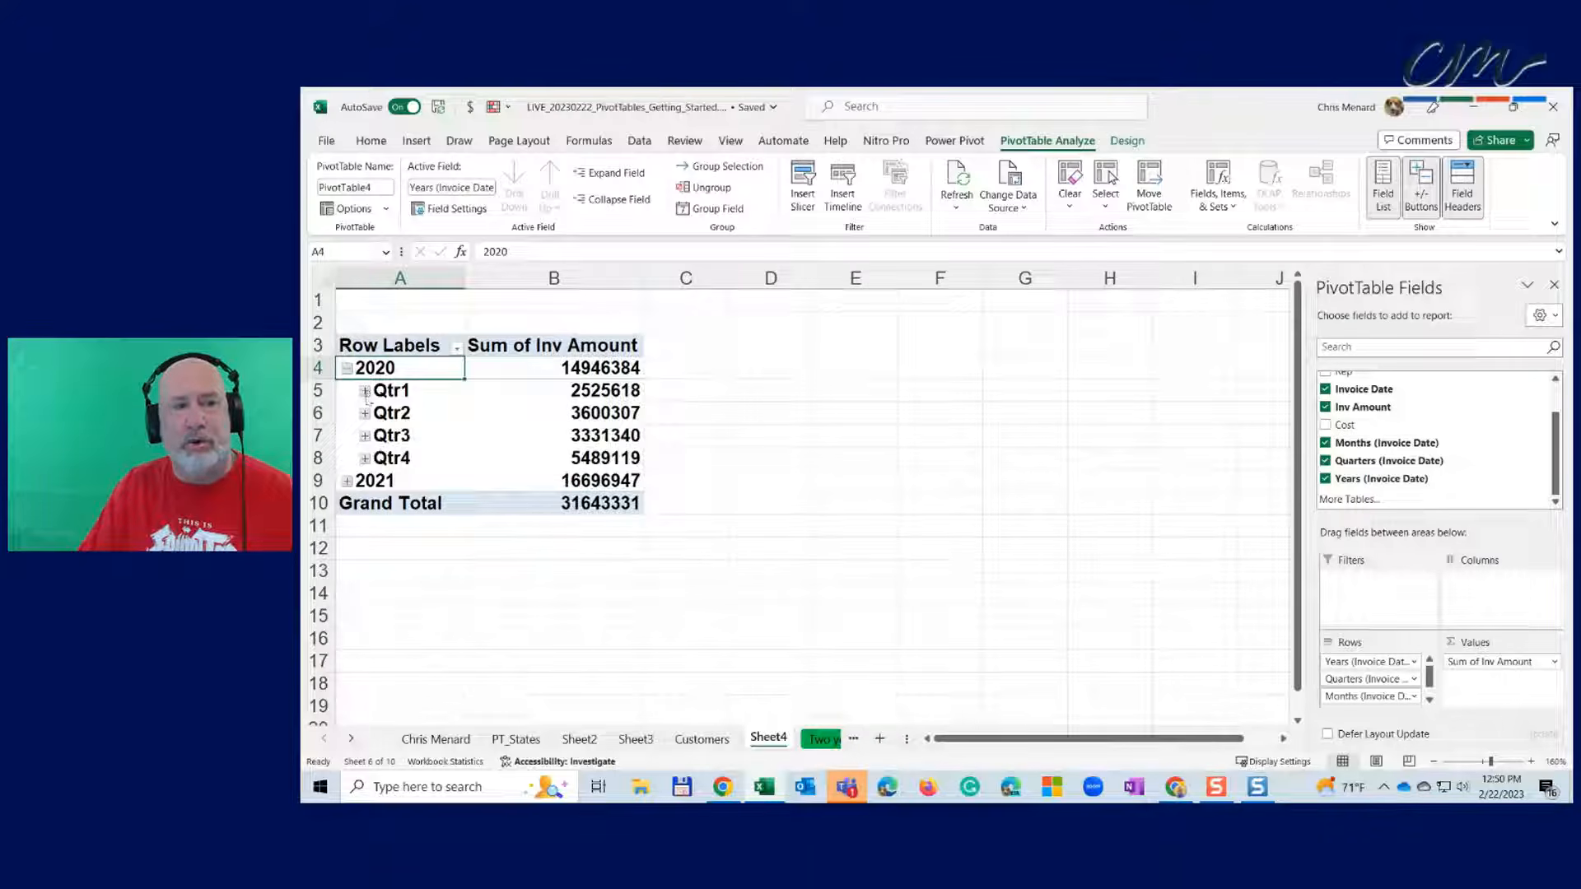
{"action": "left_click", "coordinate": [347, 483]}
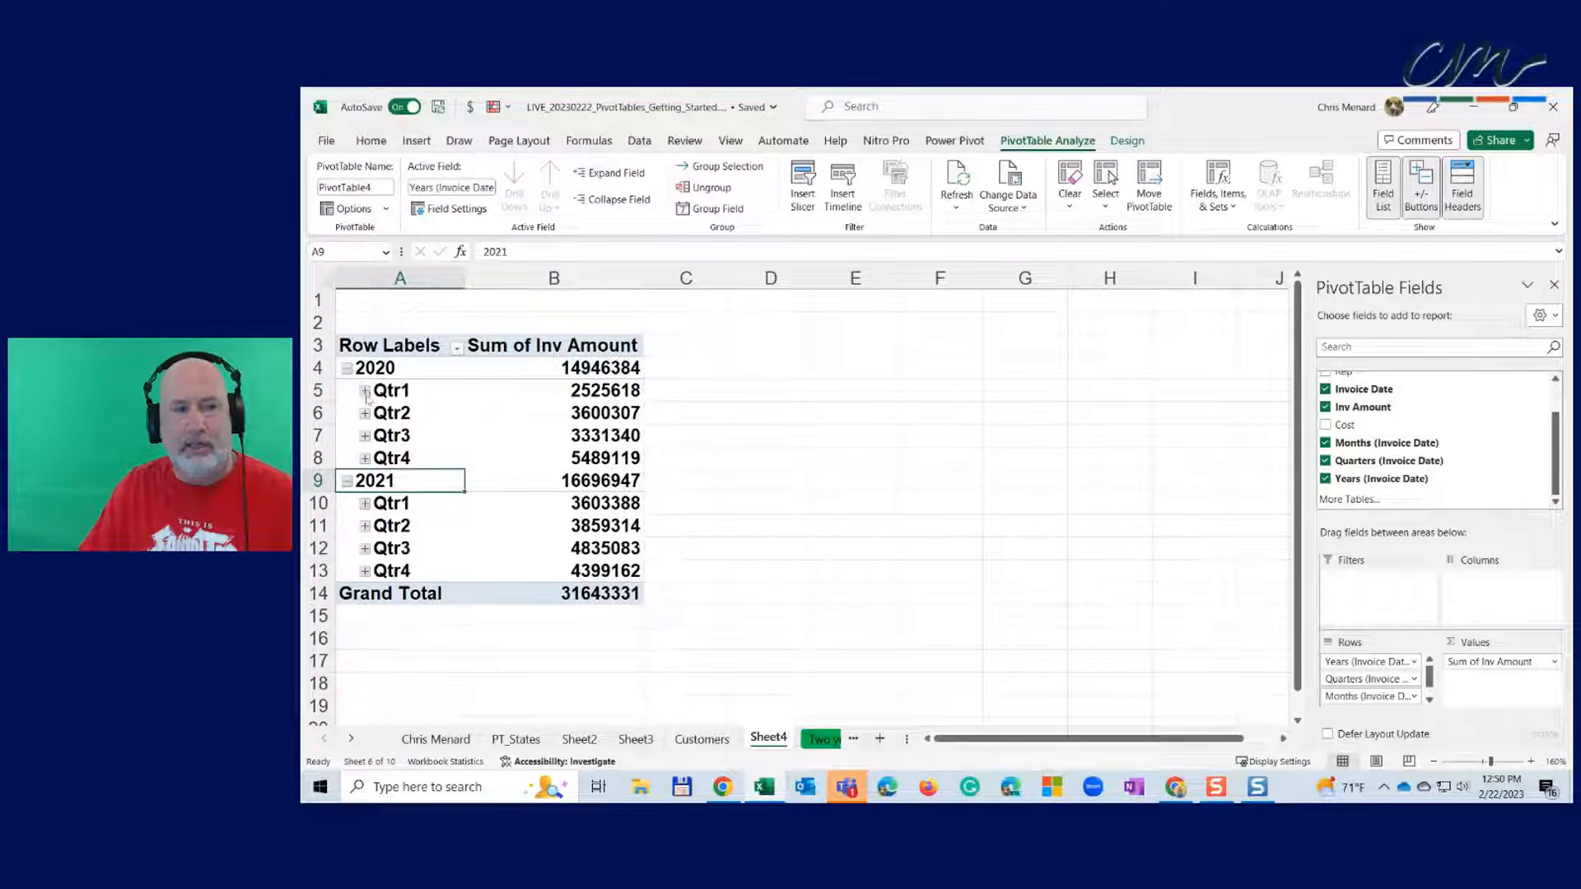
- Expand 2020 Qtr1–Qtr3 into months, then collapse them back to quarter totals
{"action": "left_click", "coordinate": [364, 393]}
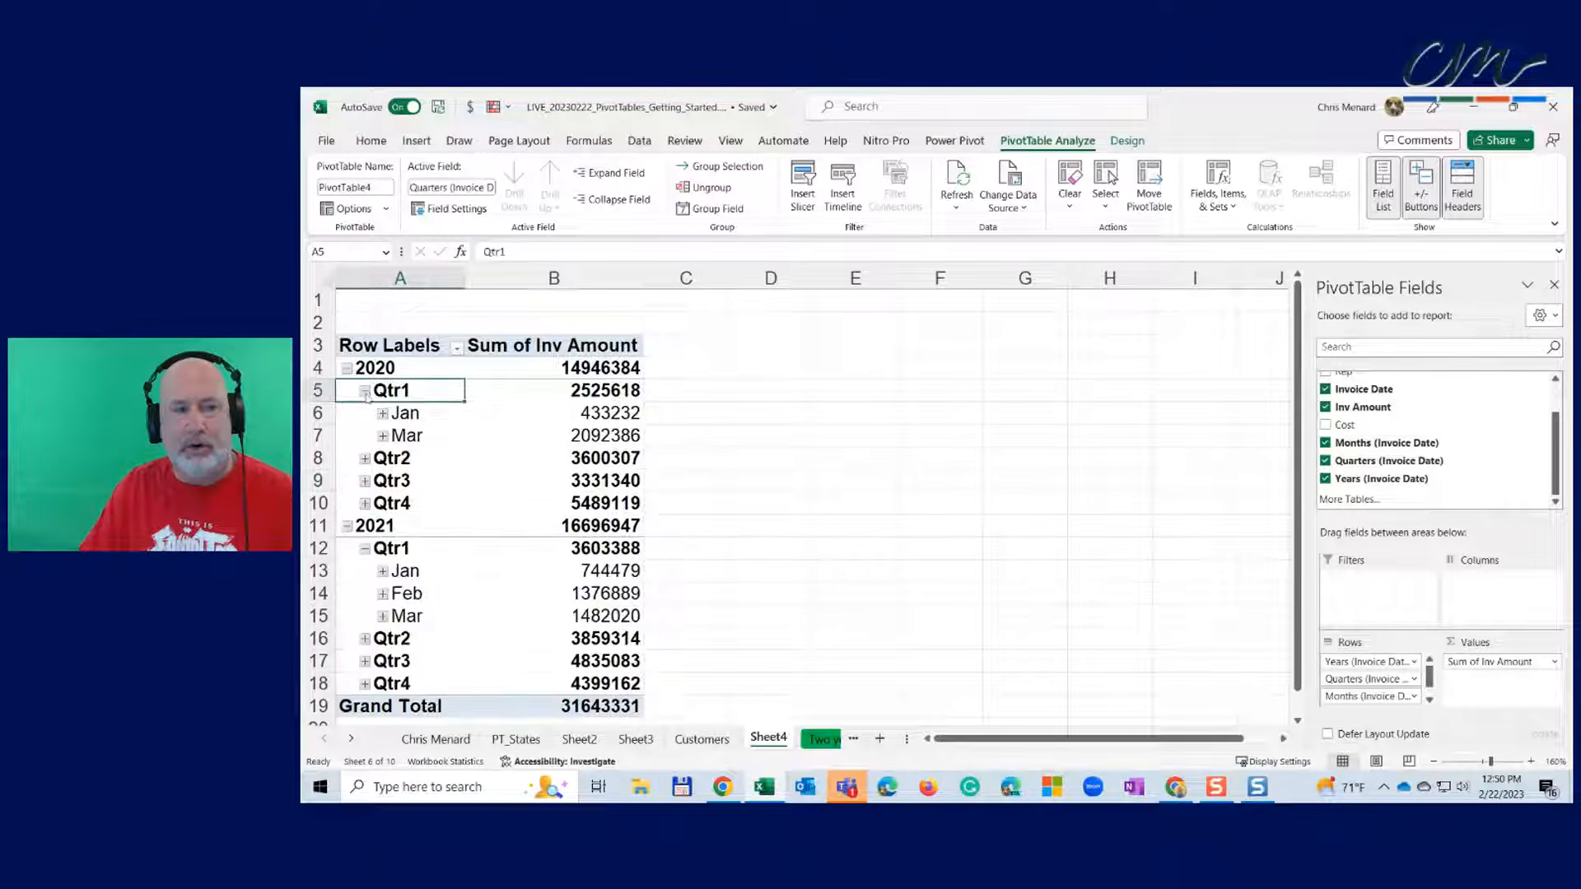
{"action": "left_click", "coordinate": [365, 459]}
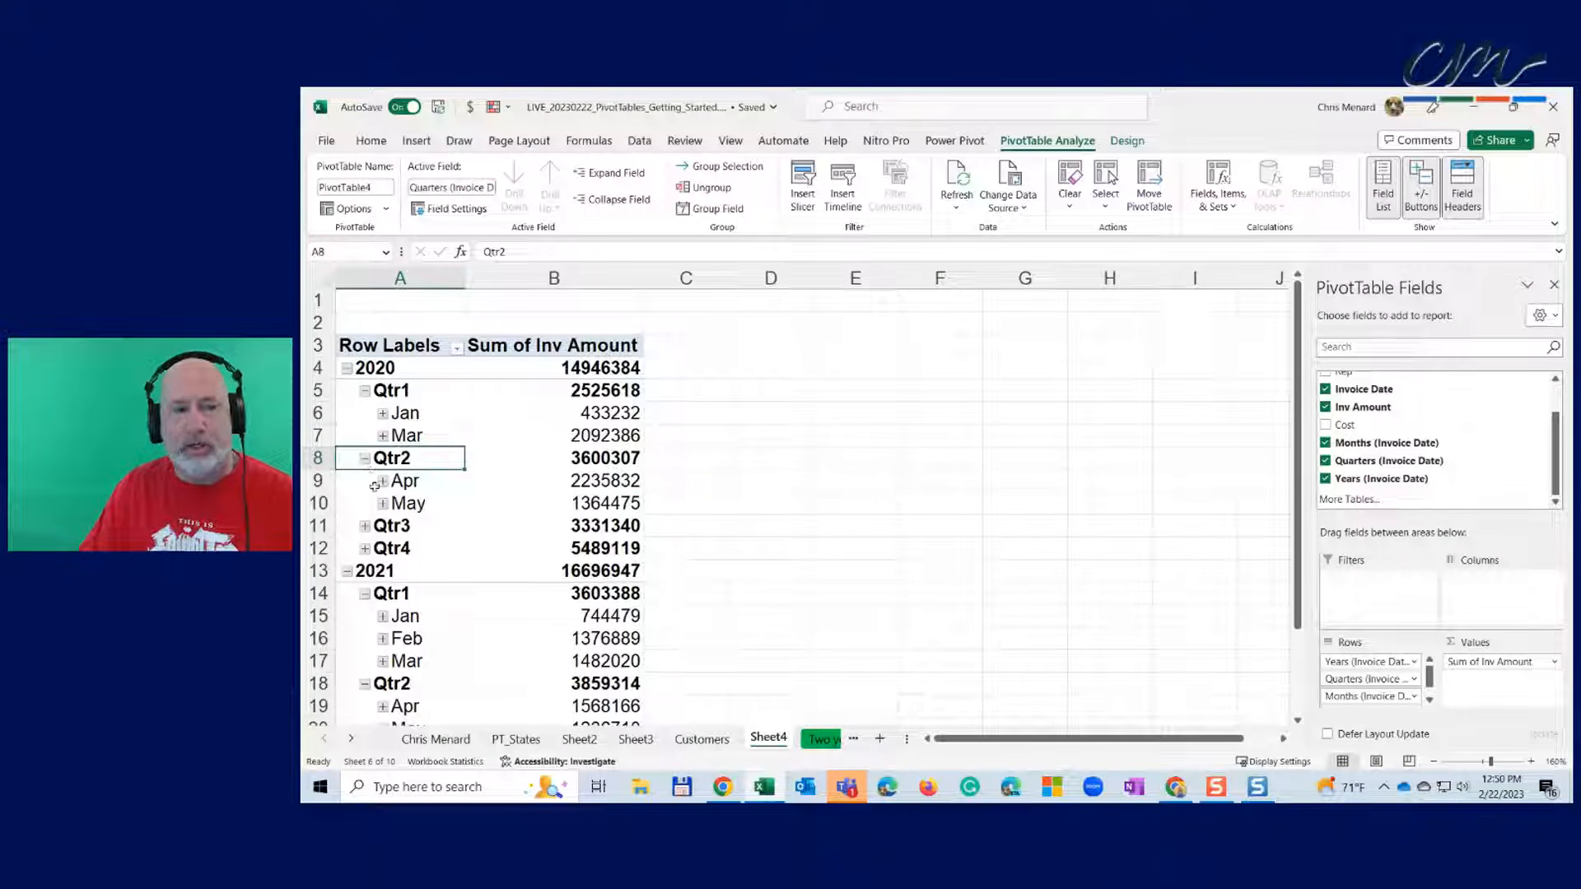
{"action": "left_click", "coordinate": [365, 527]}
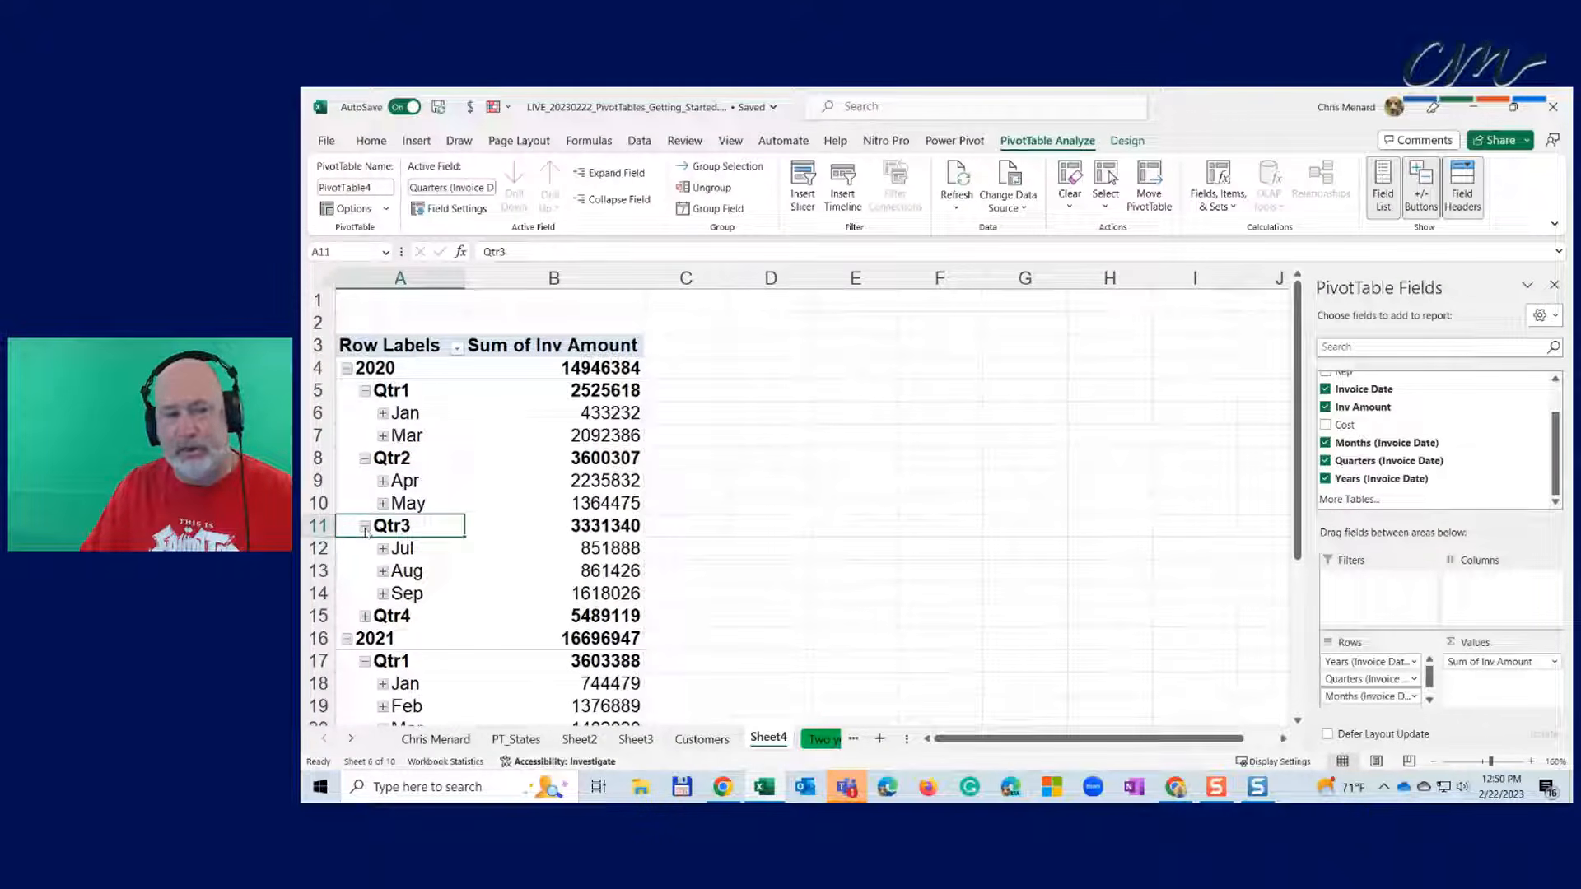
{"action": "left_click", "coordinate": [365, 527]}
{"action": "left_click", "coordinate": [365, 459]}
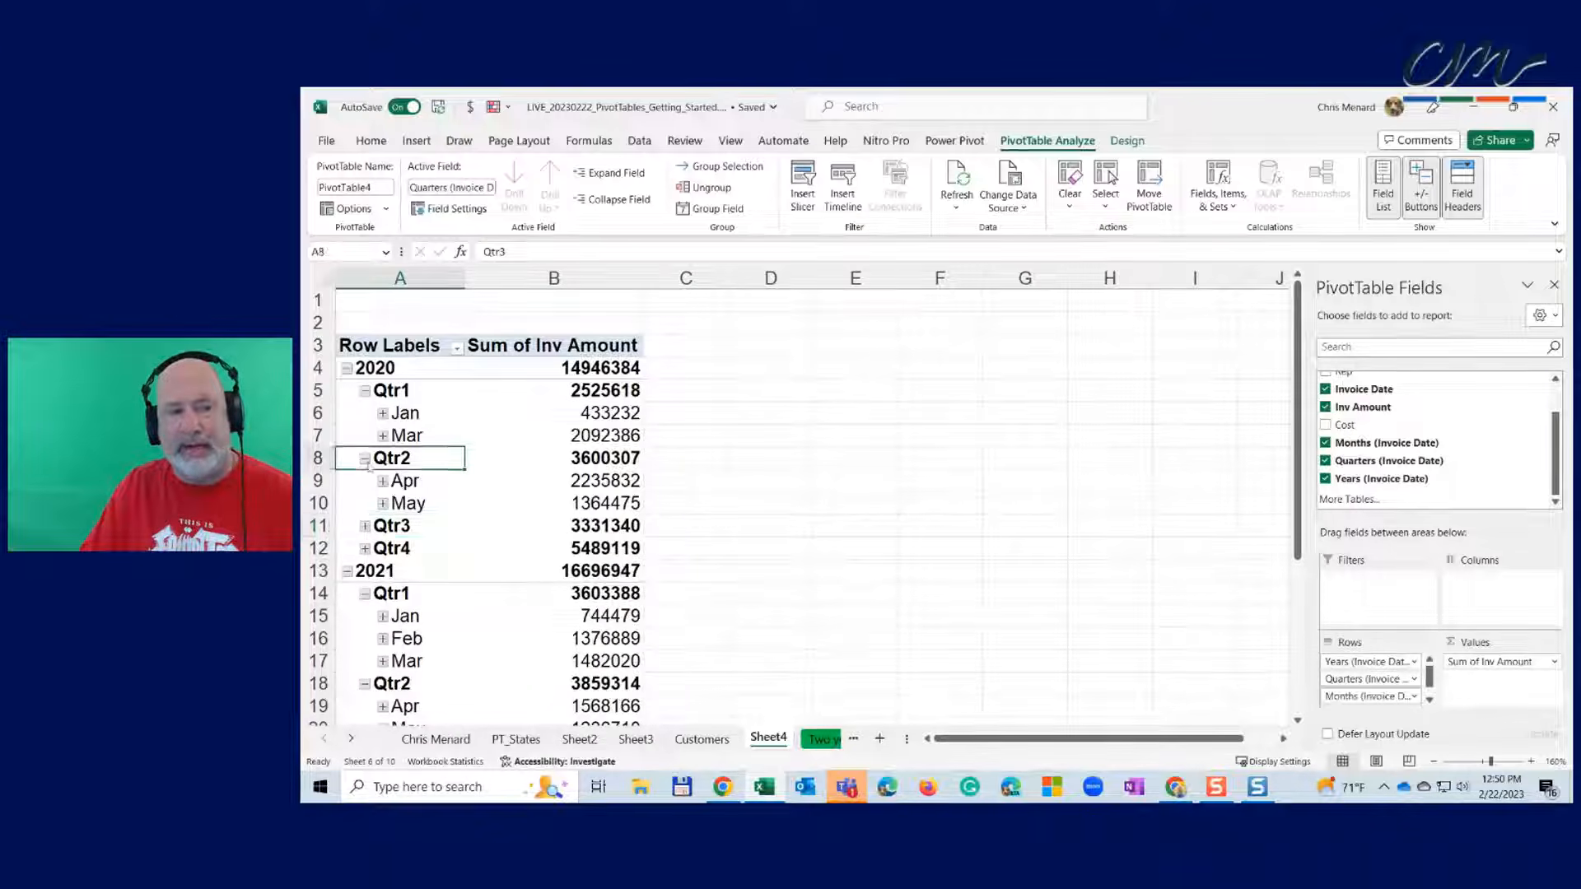
{"action": "left_click", "coordinate": [365, 392]}
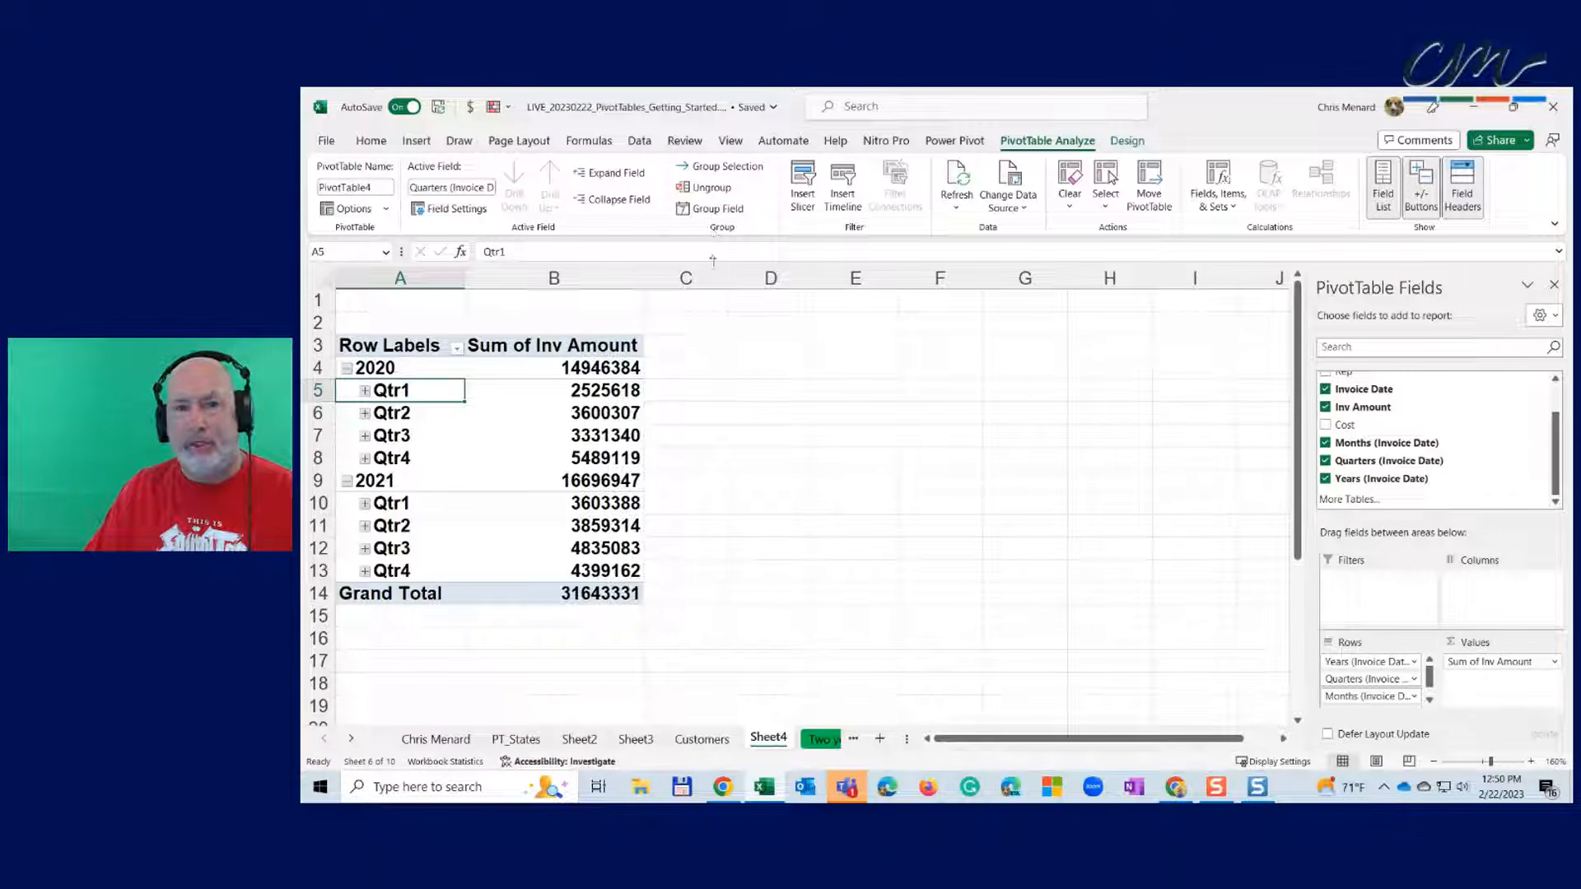
{"action": "left_click", "coordinate": [605, 394]}
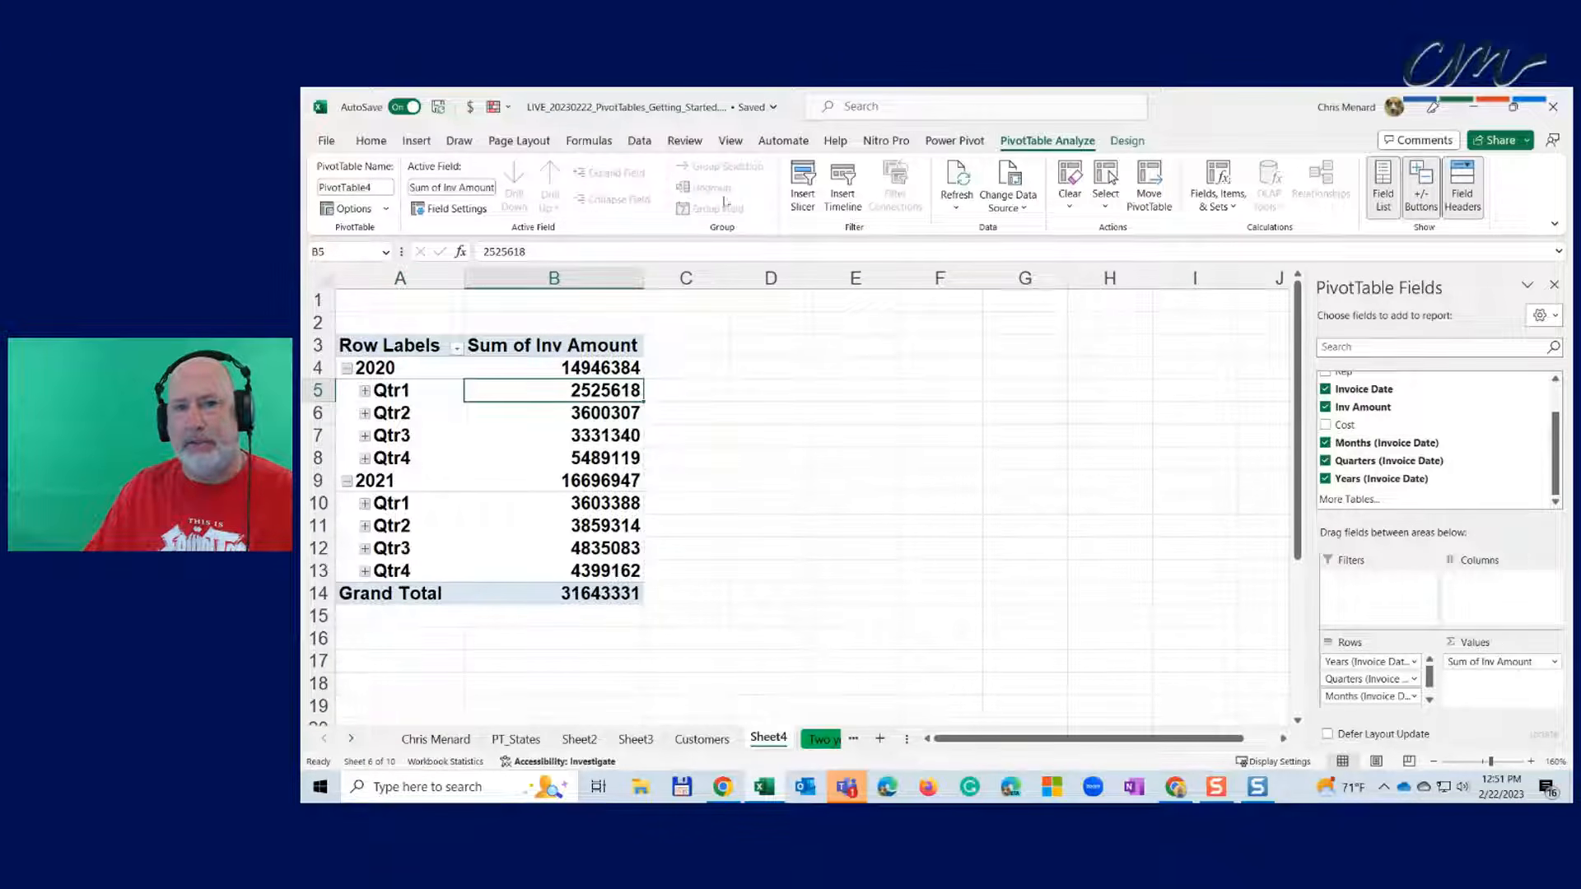
{"action": "left_click", "coordinate": [412, 392]}
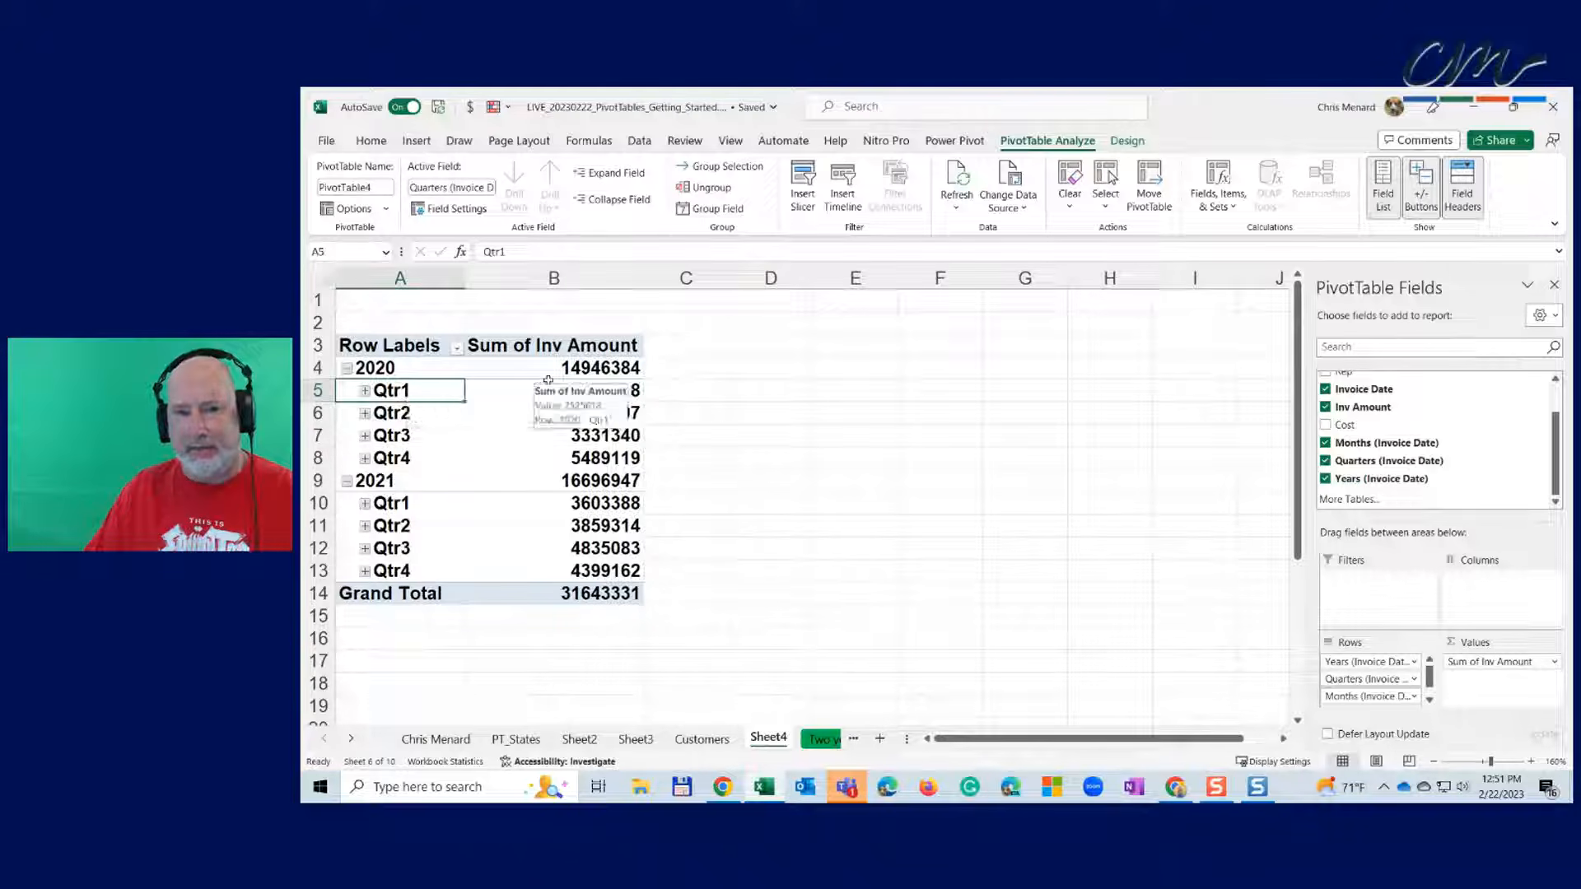
- Regroup the invoice dates by Years and Months only, with no Quarters level
{"action": "left_click", "coordinate": [724, 190]}
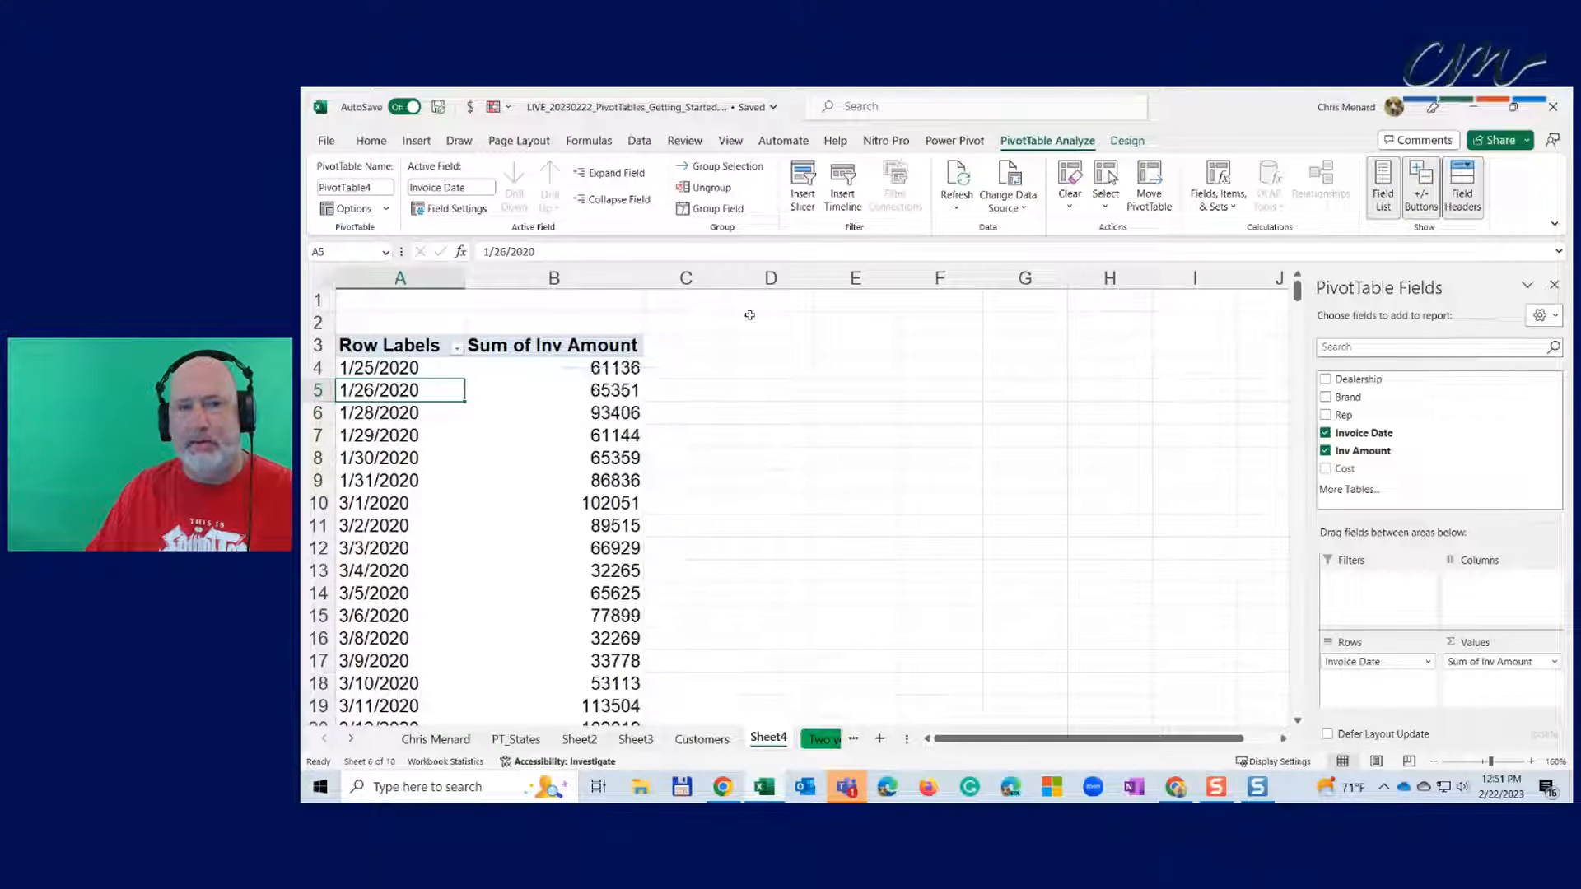
{"action": "left_click", "coordinate": [751, 168]}
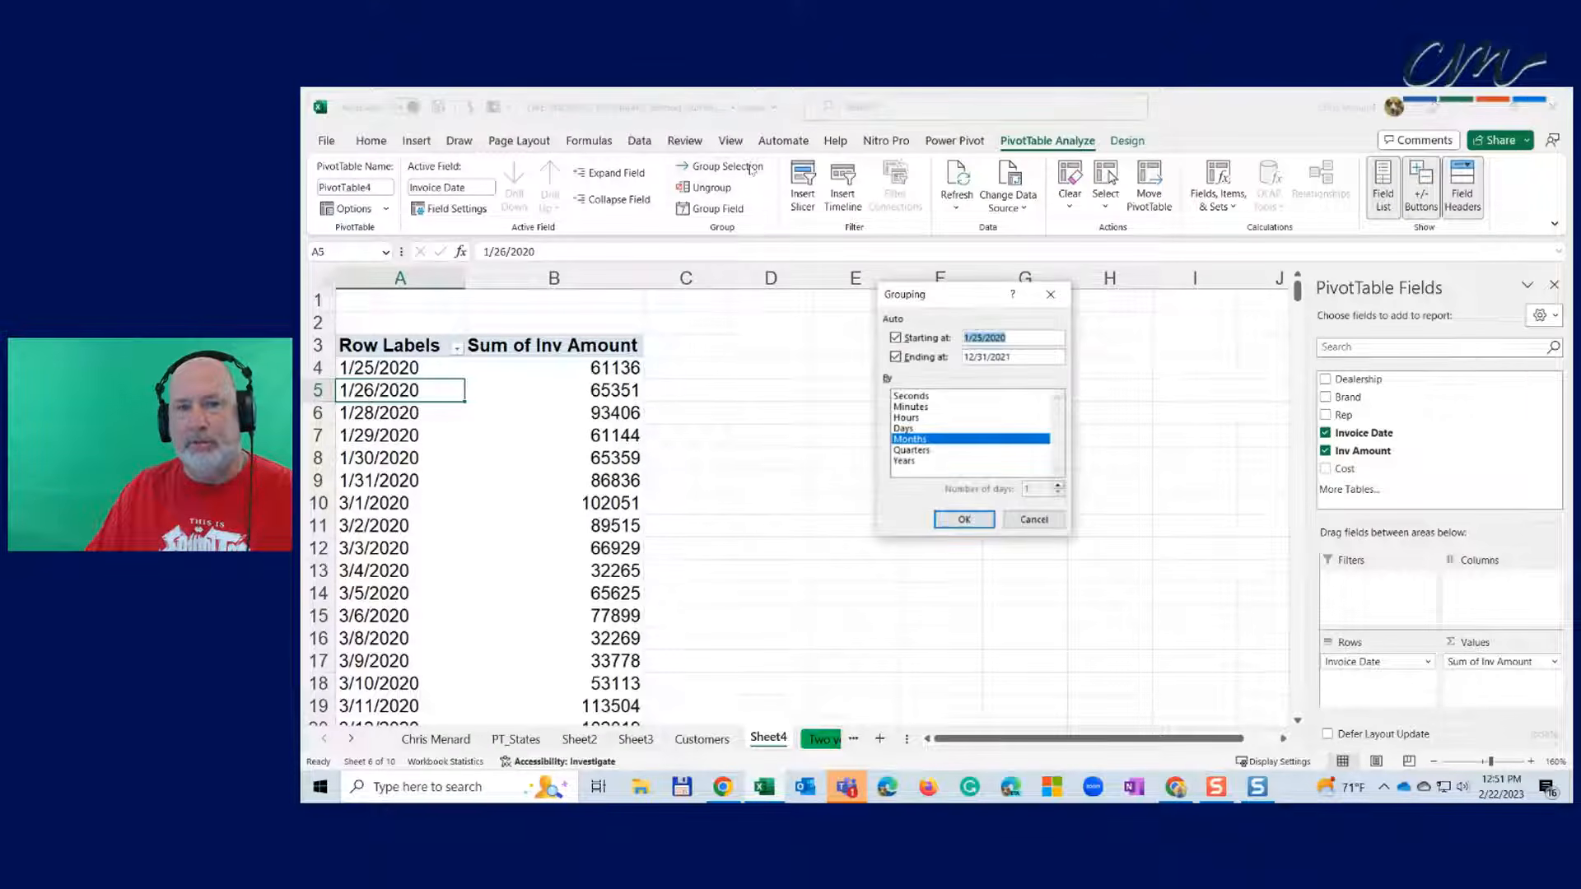
{"action": "left_click_drag", "start_coordinate": [955, 303], "coordinate": [810, 294]}
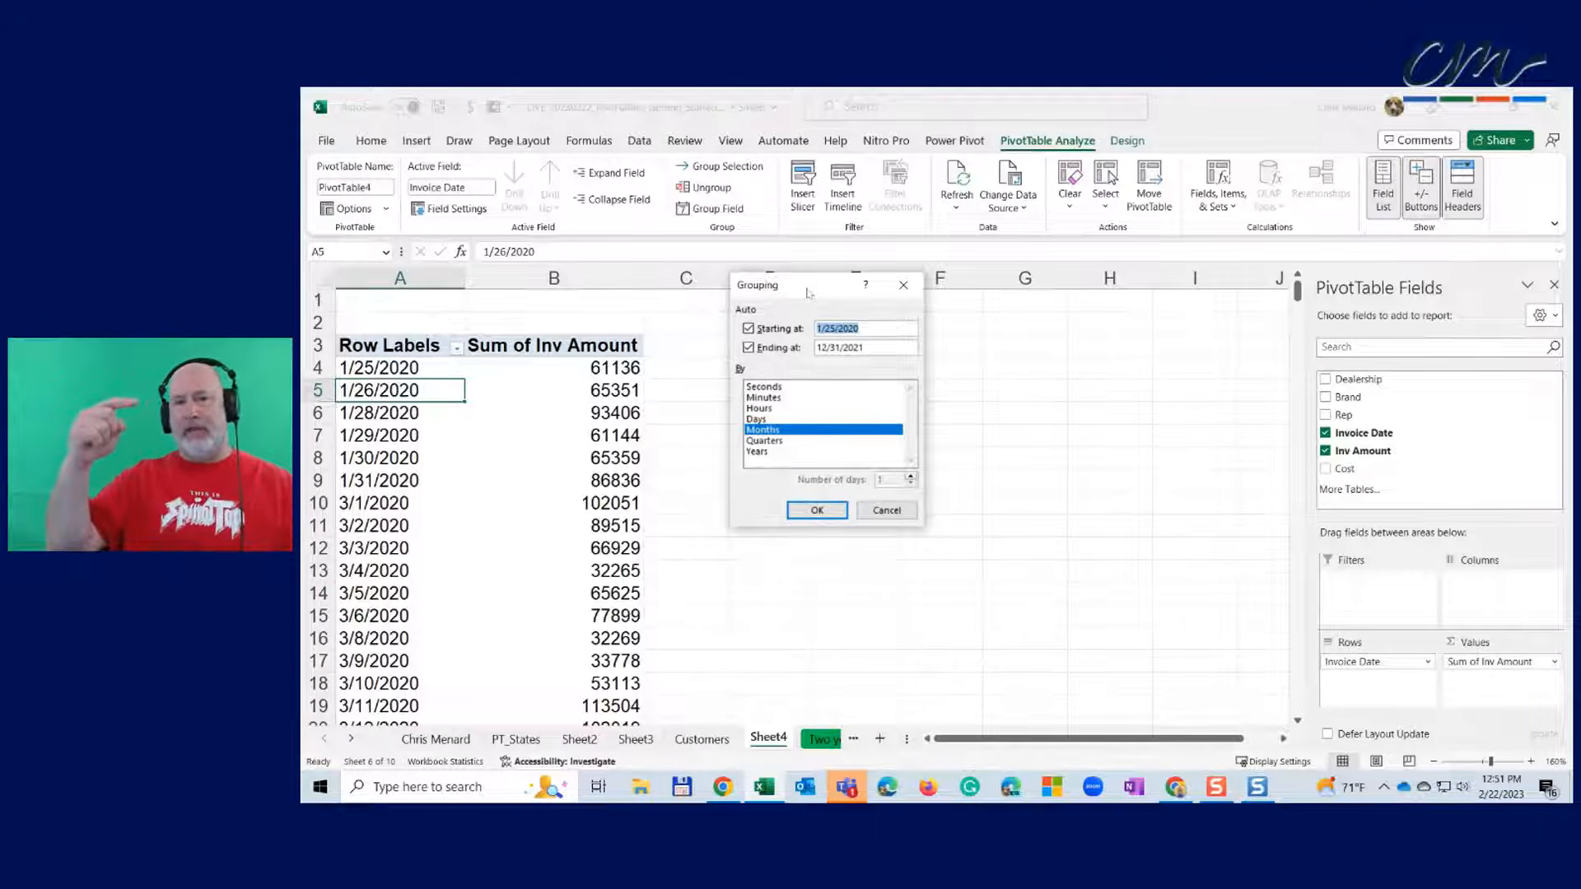
{"action": "left_click", "coordinate": [764, 451]}
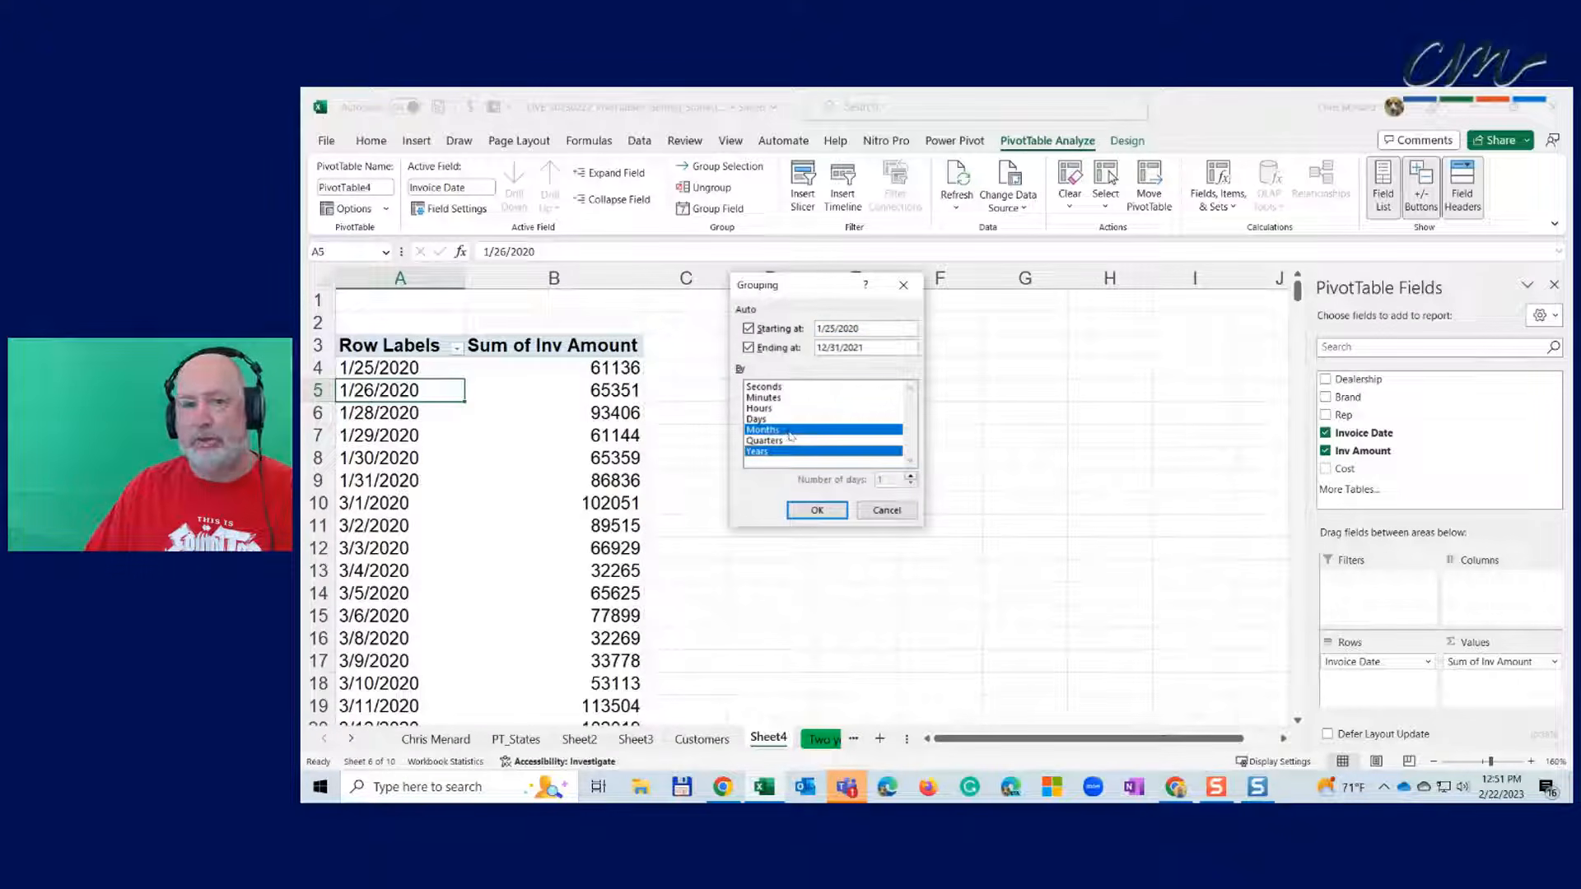
{"action": "left_click", "coordinate": [786, 430]}
{"action": "left_click", "coordinate": [784, 431]}
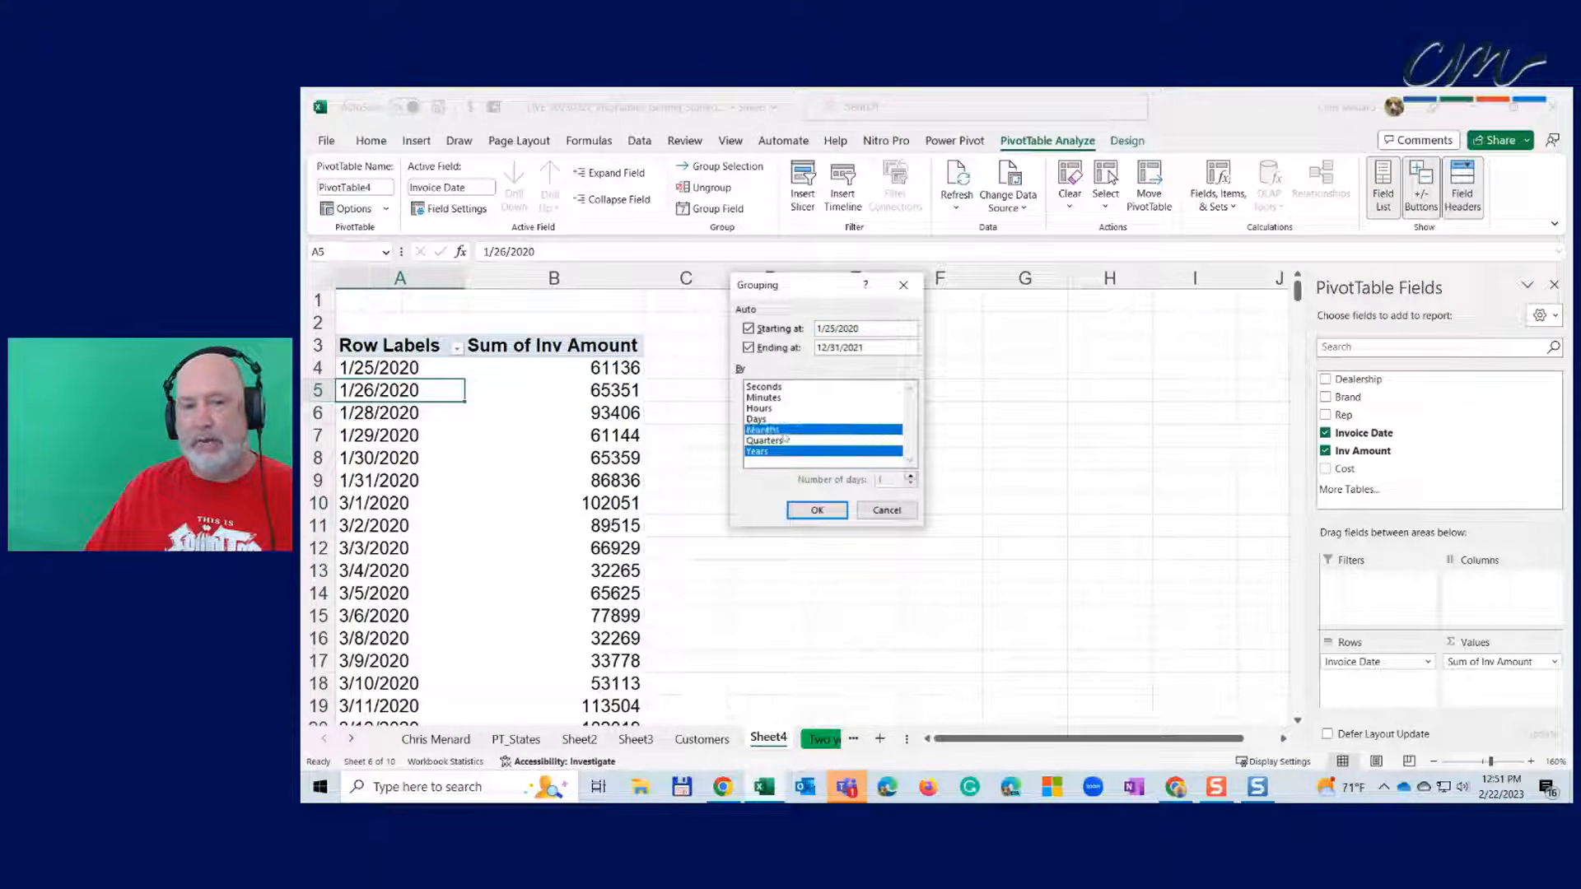
{"action": "left_click", "coordinate": [786, 432]}
{"action": "left_click", "coordinate": [786, 432]}
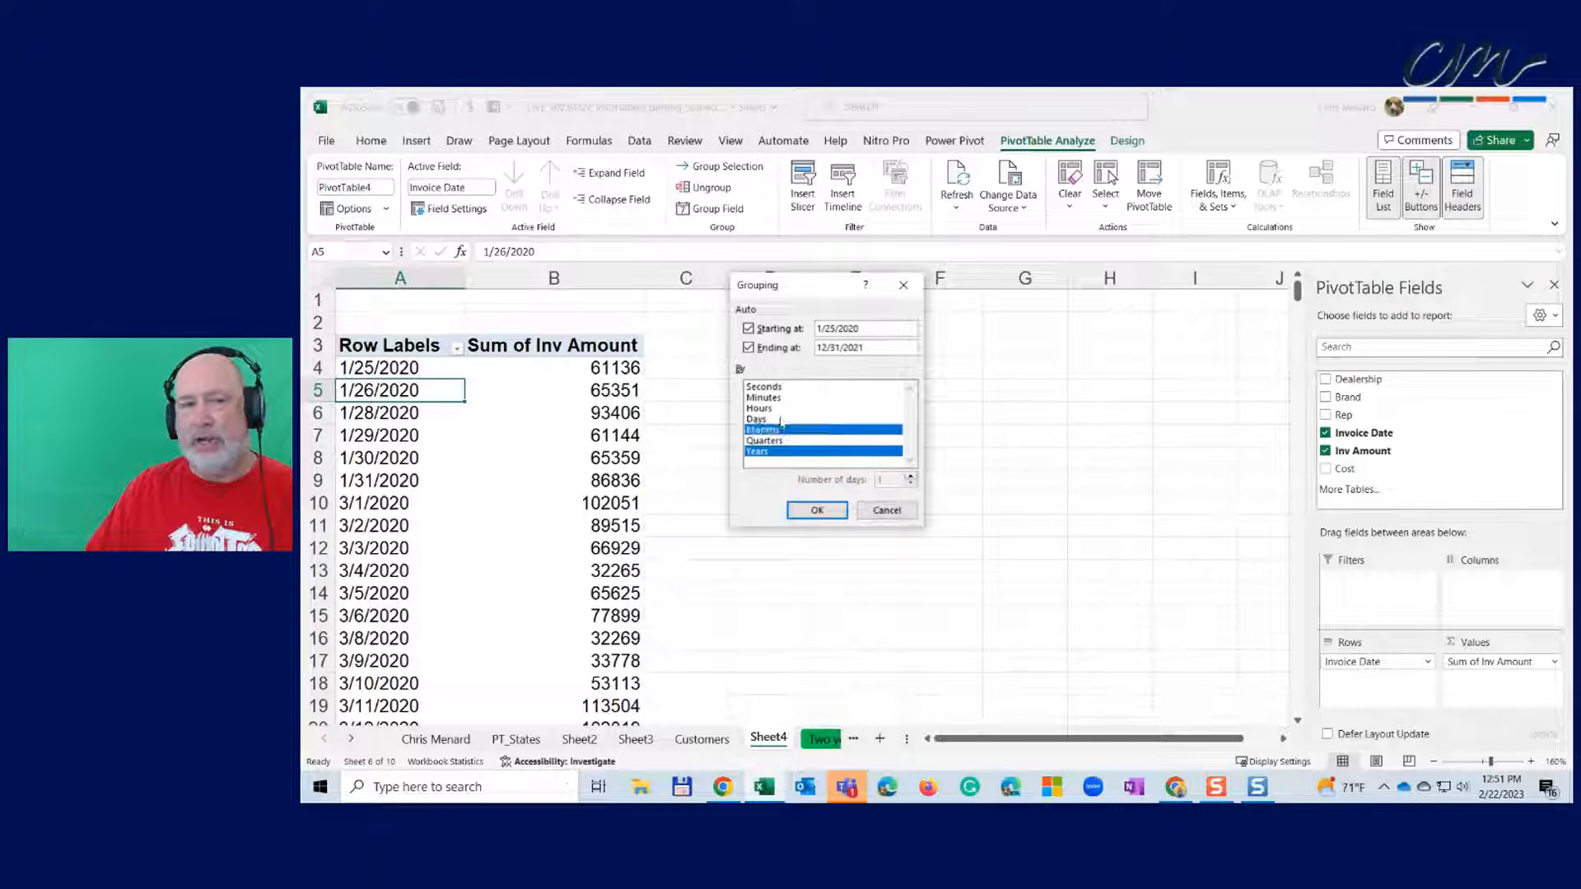
{"action": "left_click", "coordinate": [778, 441]}
{"action": "left_click", "coordinate": [778, 442]}
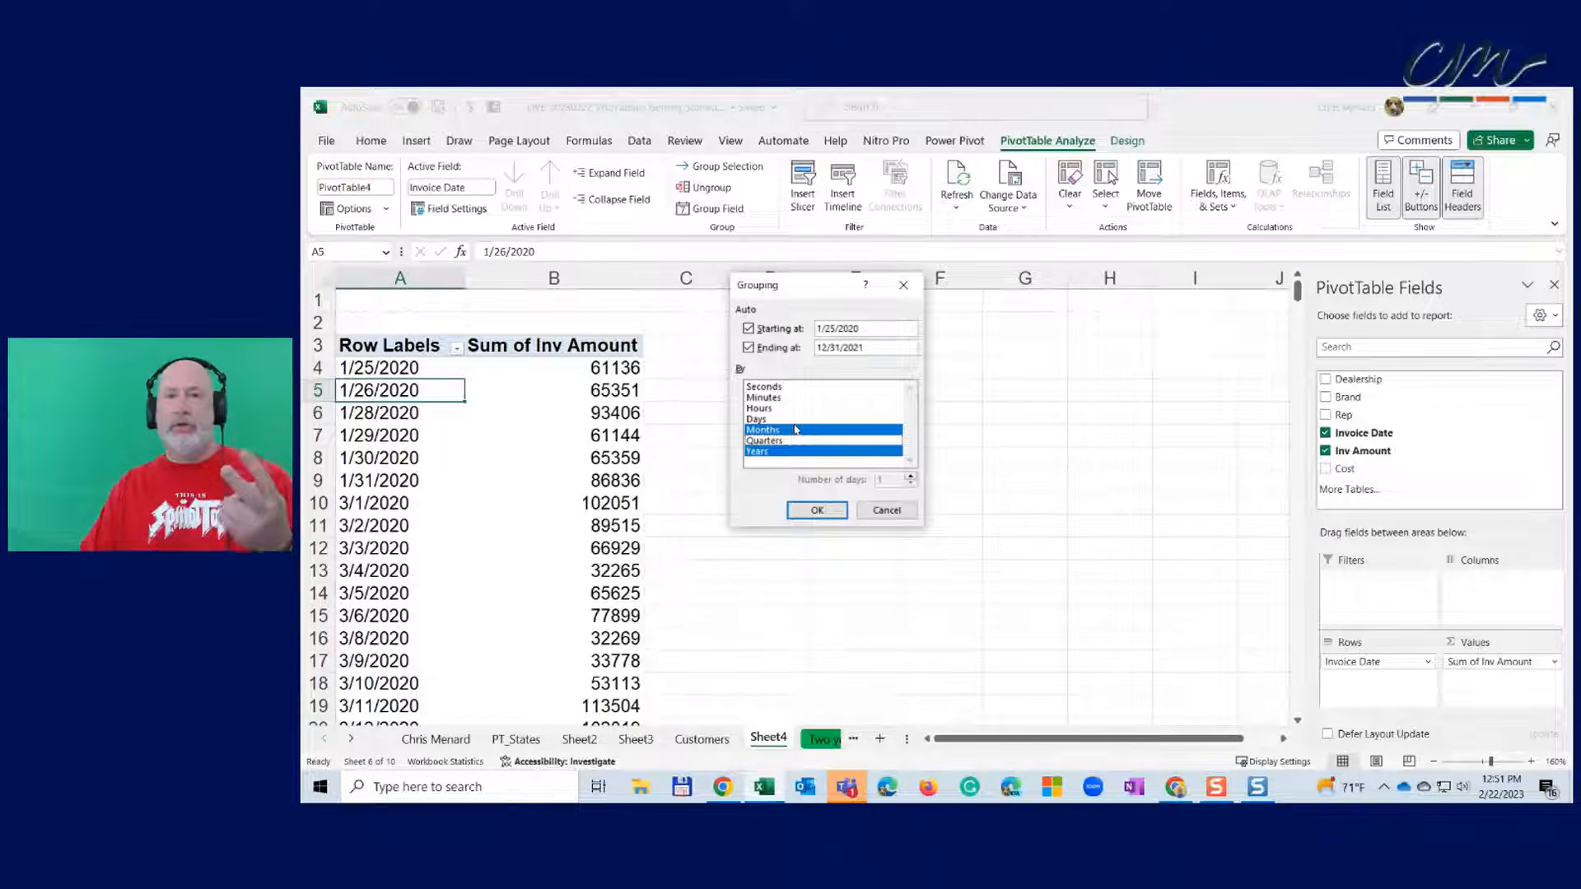
{"action": "left_click", "coordinate": [818, 511]}
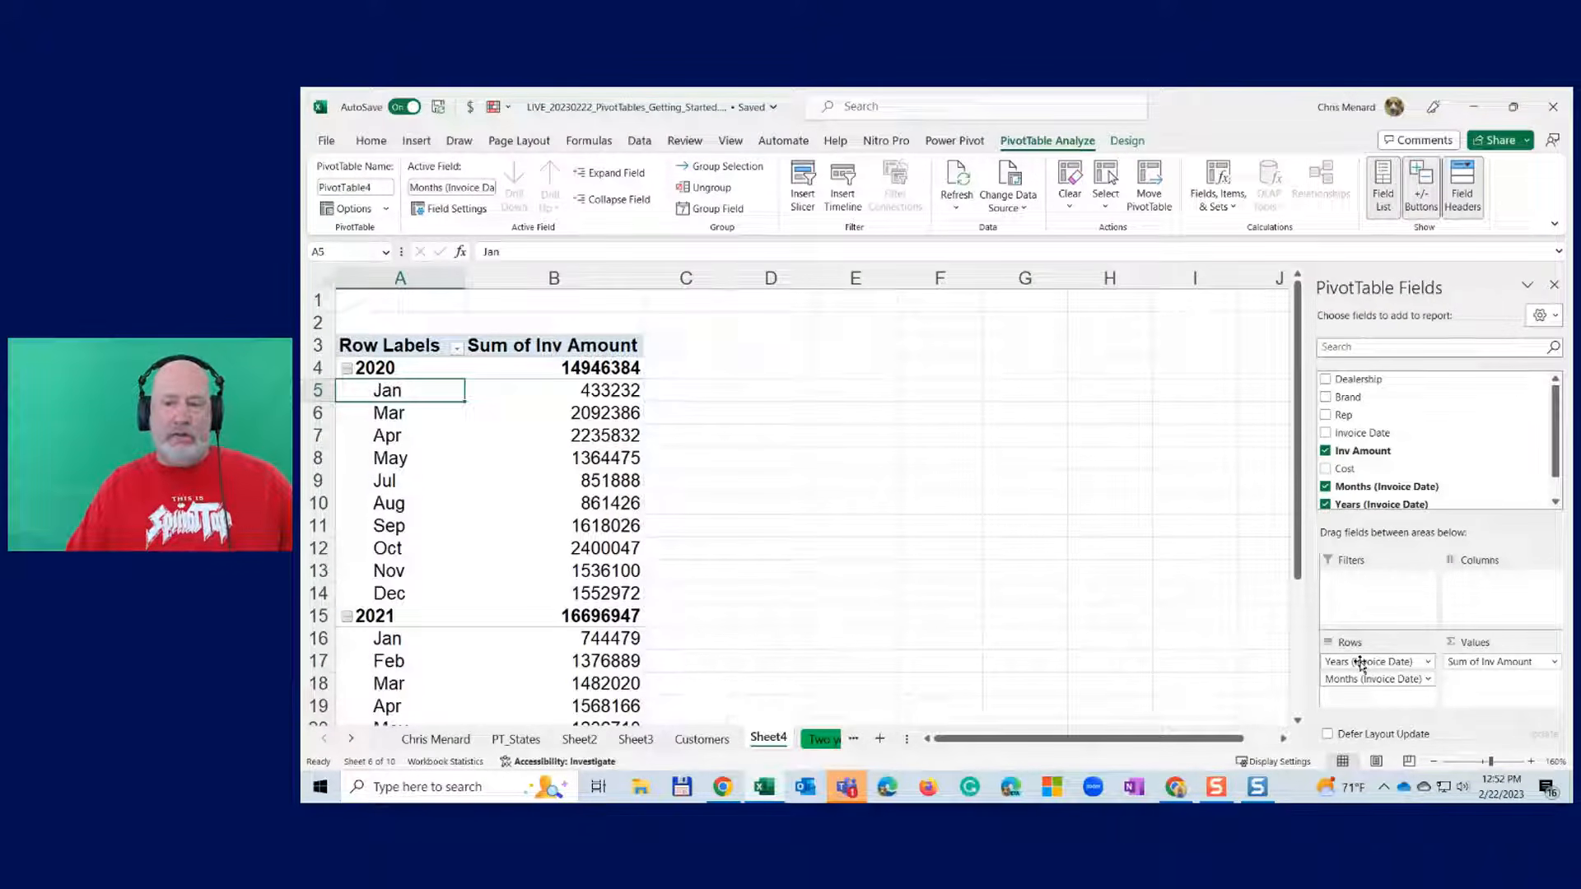
- Move Years (Invoice Date) to Columns so 2020 and 2021 run across, then adjust columns B and D
{"action": "left_click_drag", "start_coordinate": [1361, 664], "coordinate": [1499, 587]}
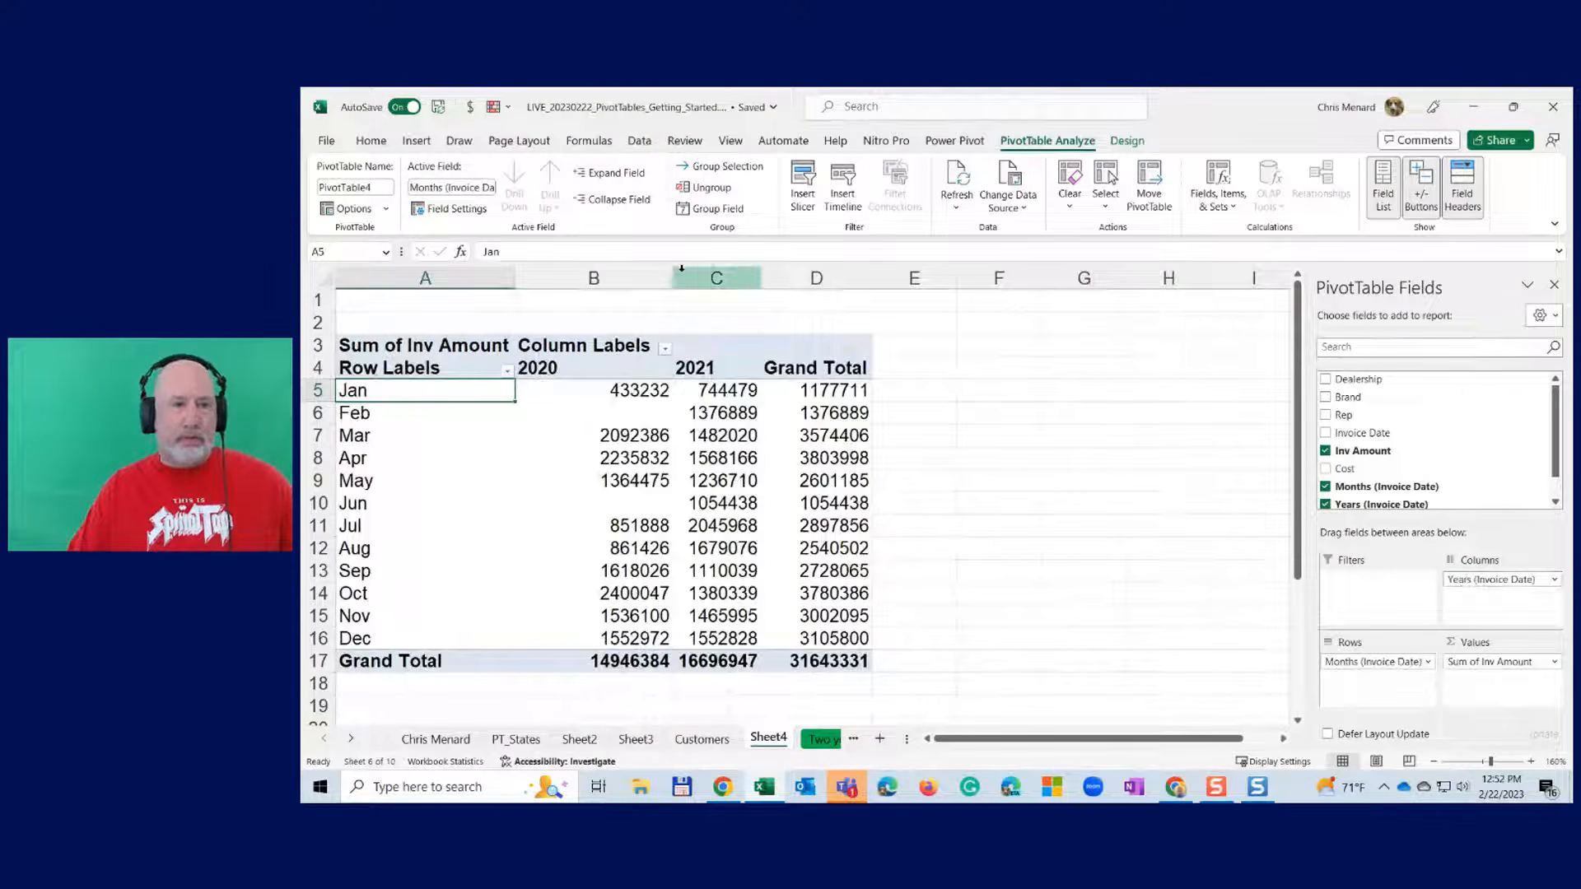
{"action": "left_click_drag", "start_coordinate": [670, 280], "coordinate": [618, 286]}
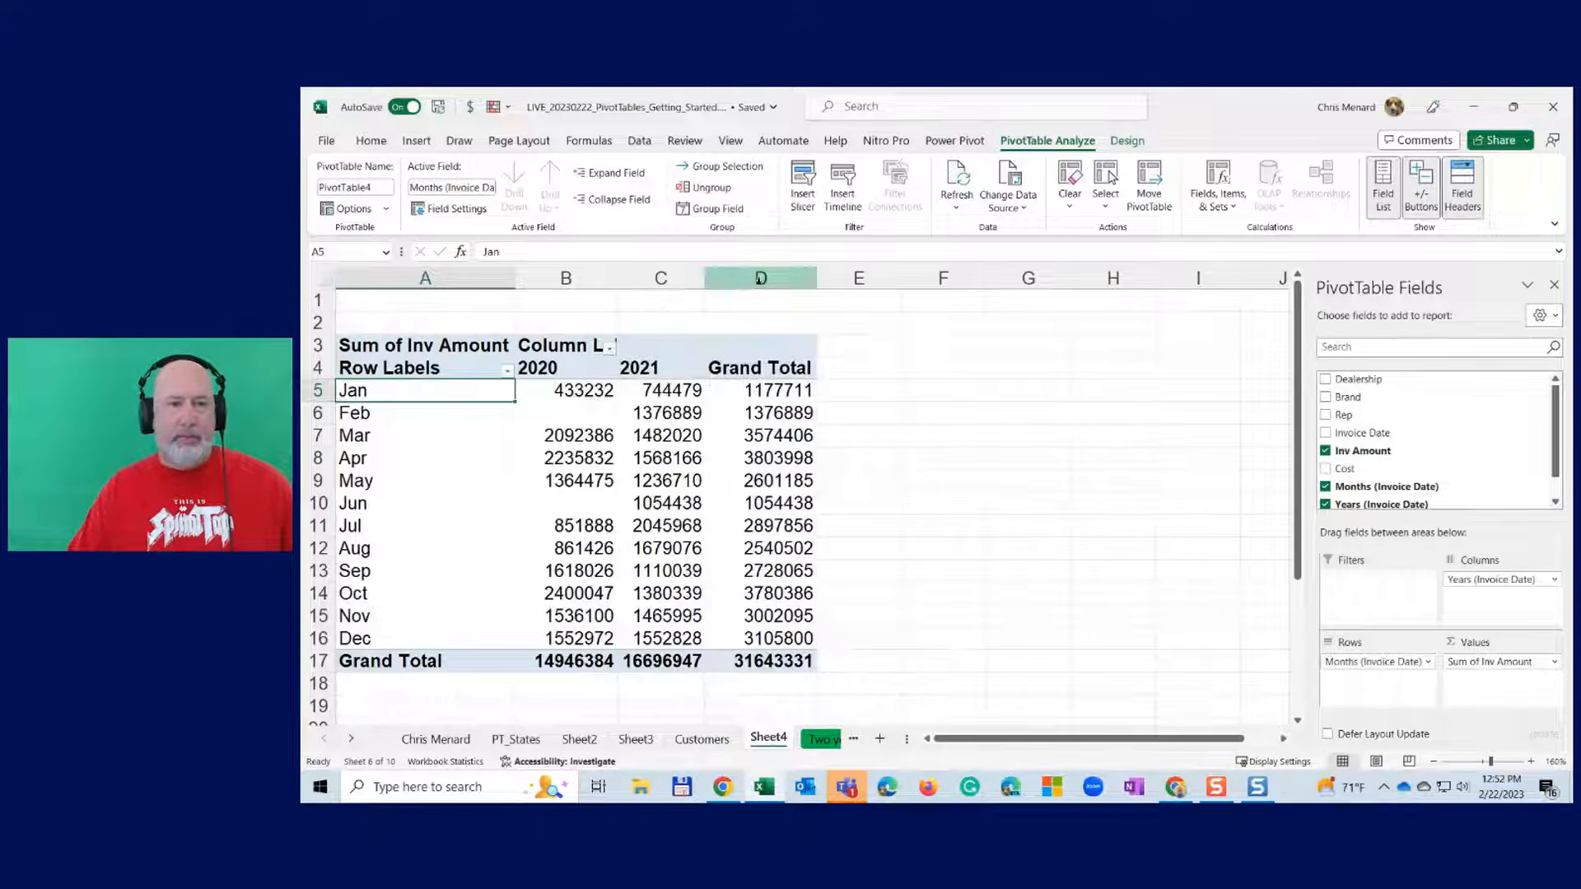
{"action": "left_click_drag", "start_coordinate": [816, 279], "coordinate": [821, 280]}
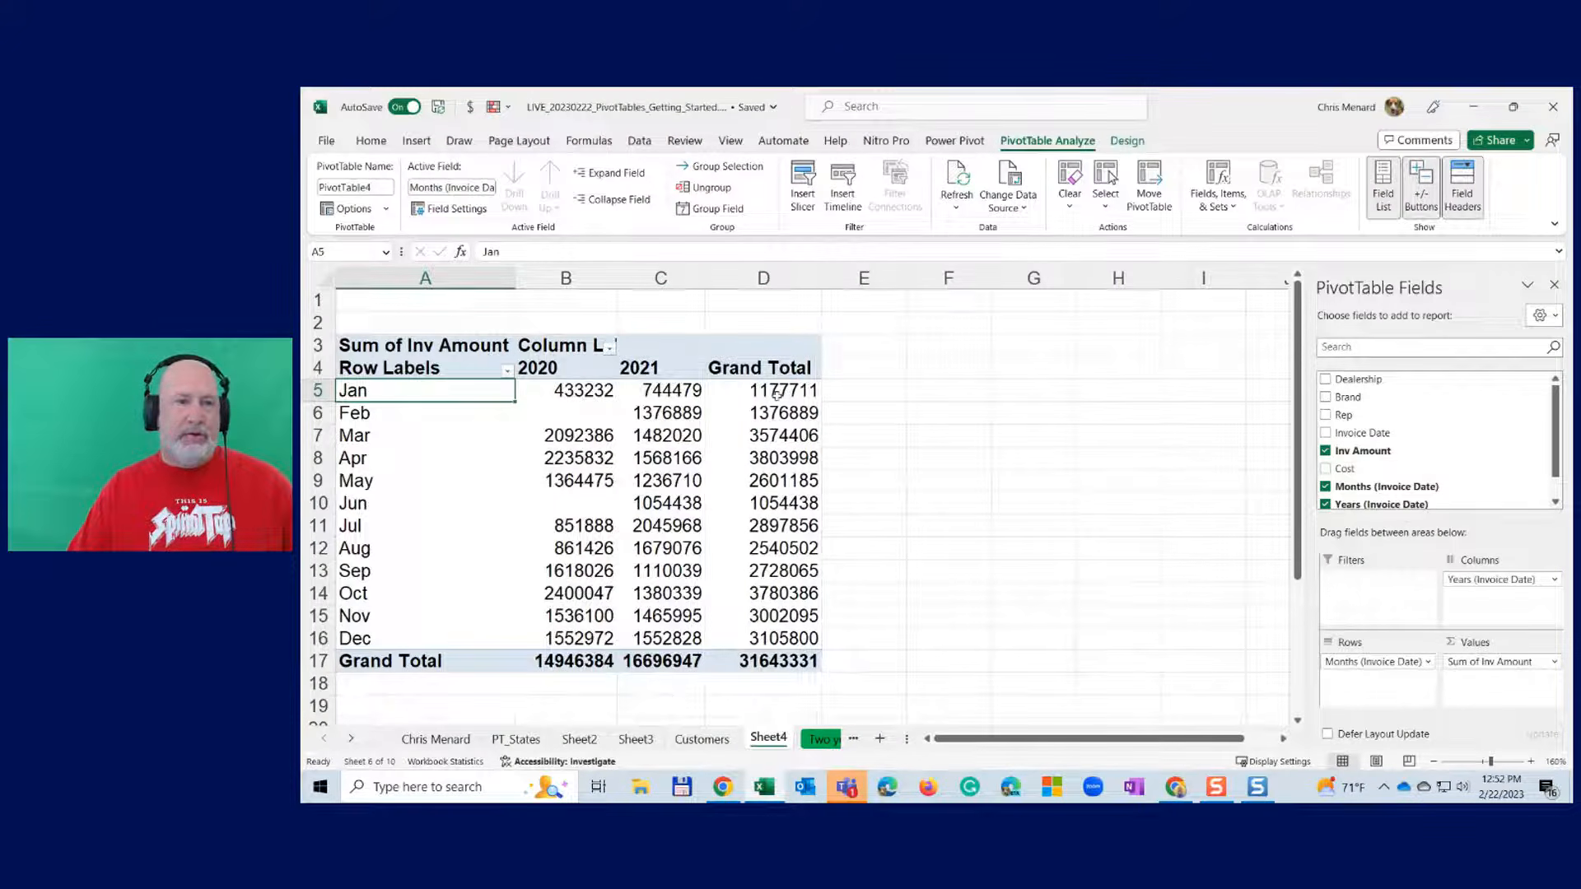
{"action": "left_click", "coordinate": [777, 394]}
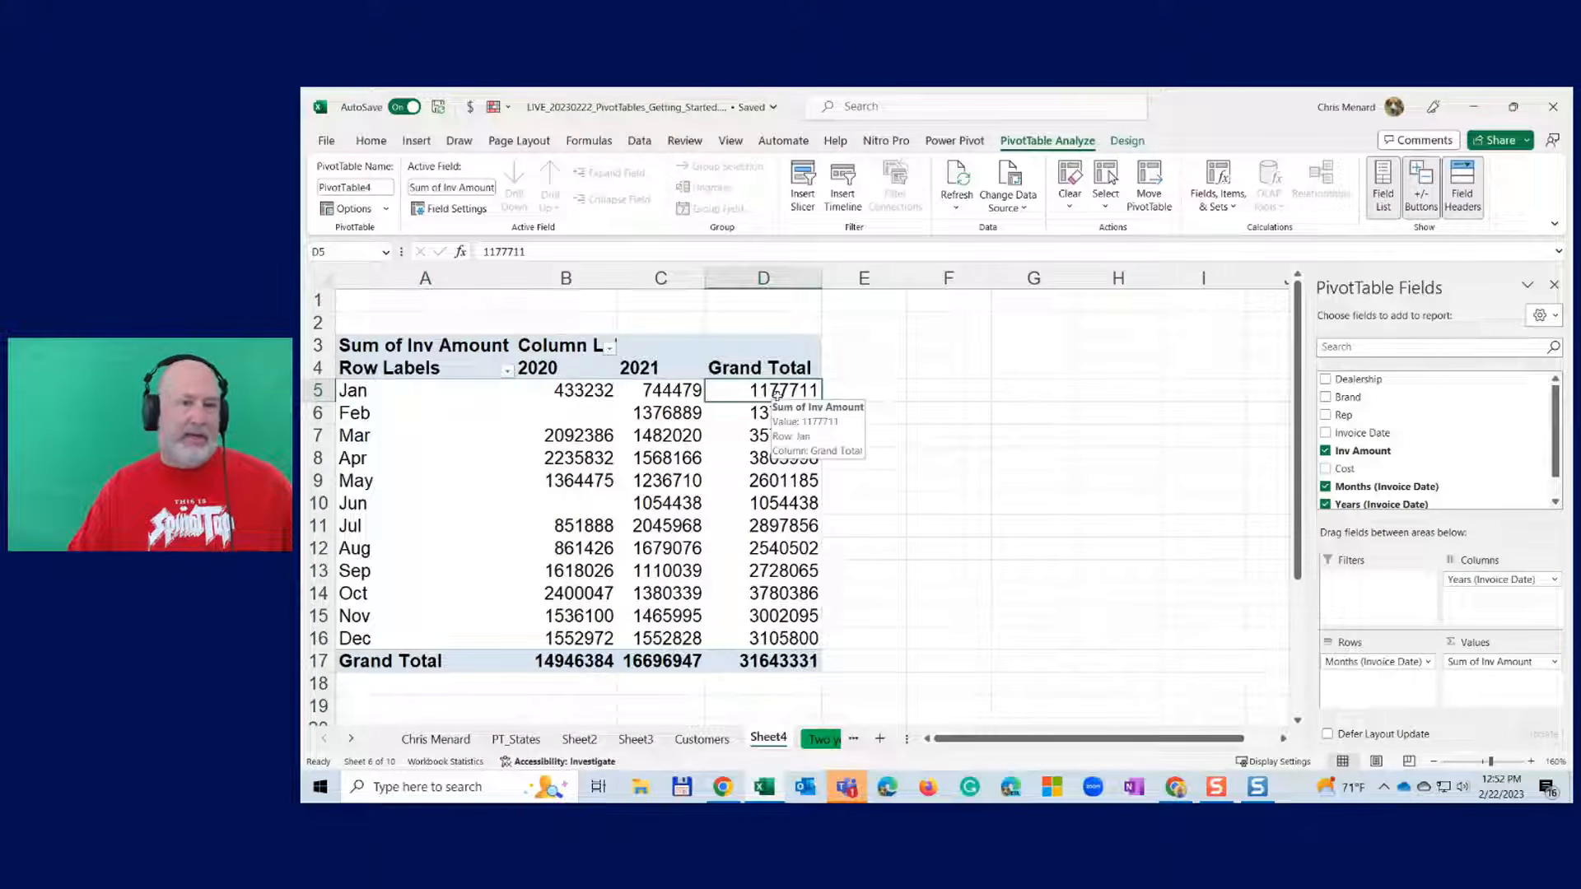
- Set Grand Totals to On for Columns Only, dropping the Grand Total column, and resize column B
{"action": "left_click", "coordinate": [1128, 143]}
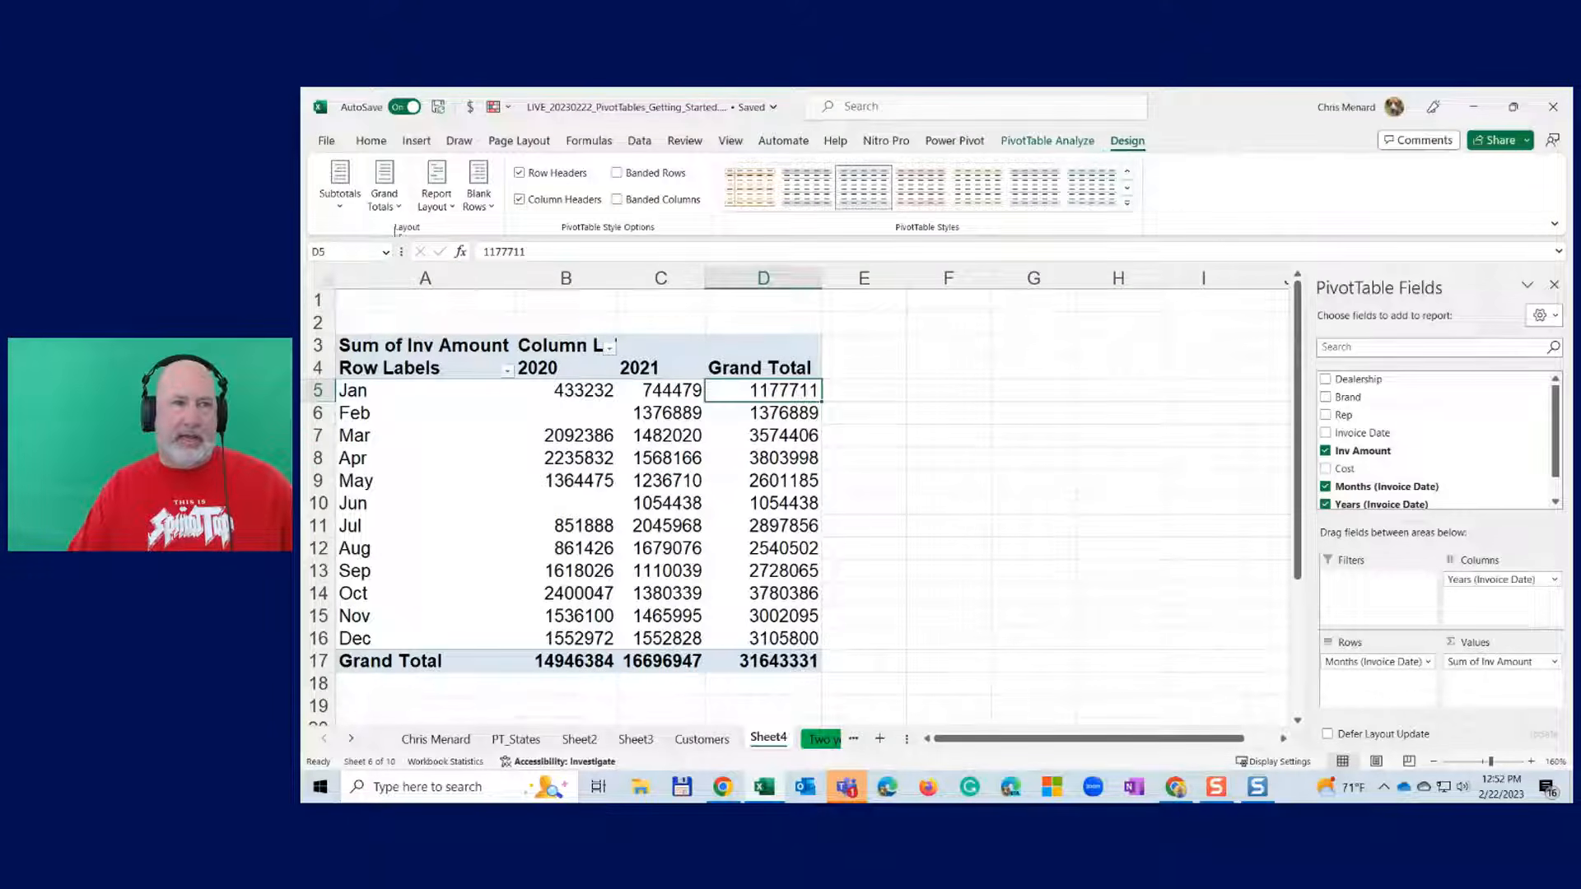
{"action": "left_click", "coordinate": [384, 200]}
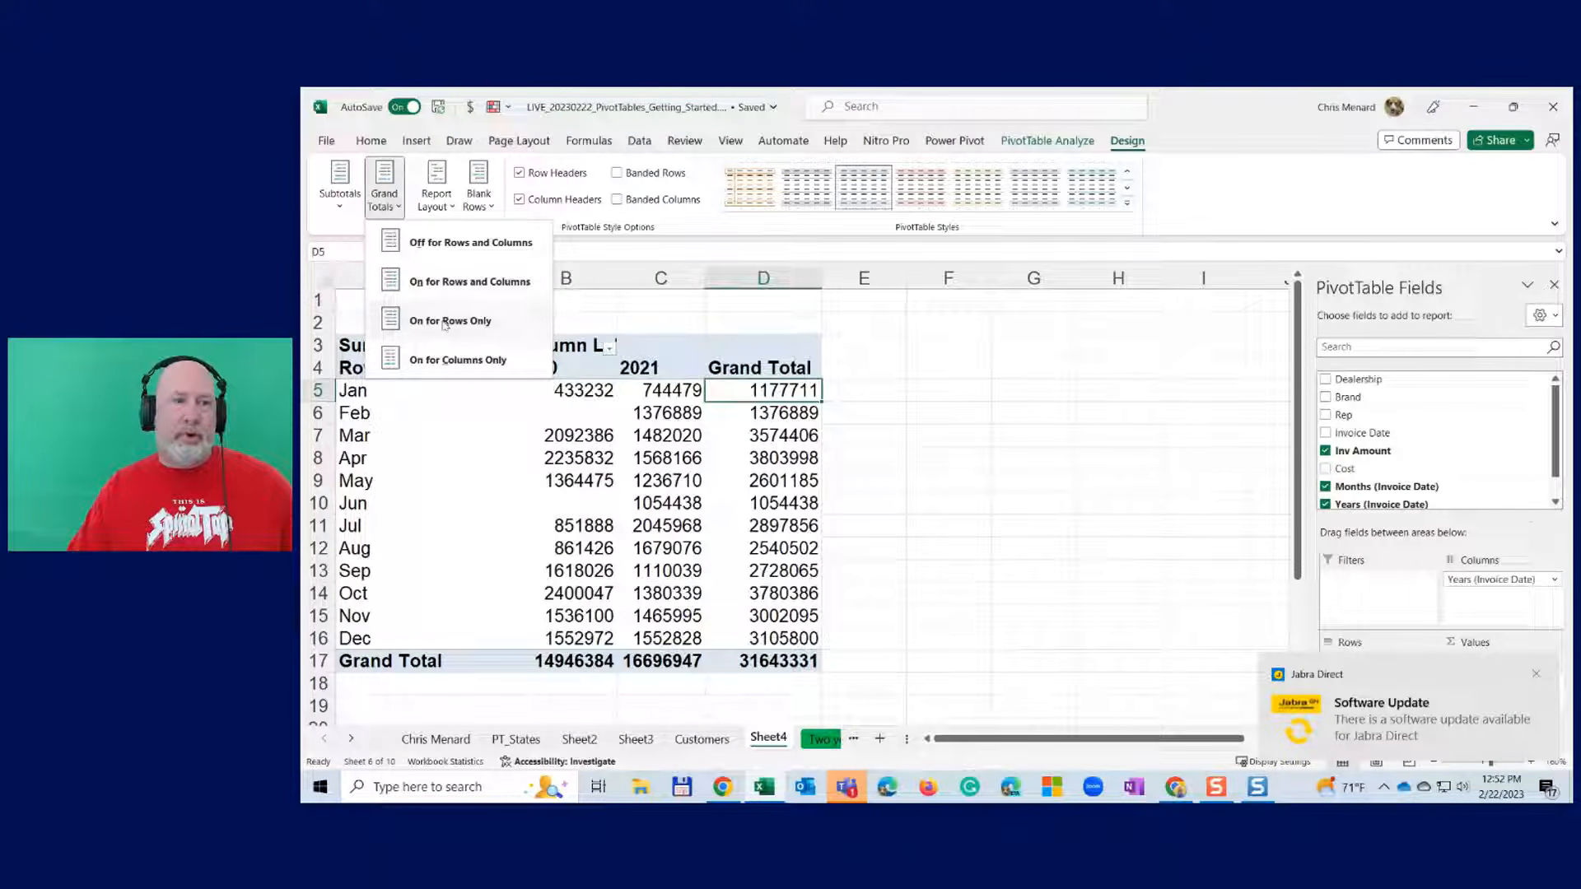
{"action": "left_click", "coordinate": [466, 361]}
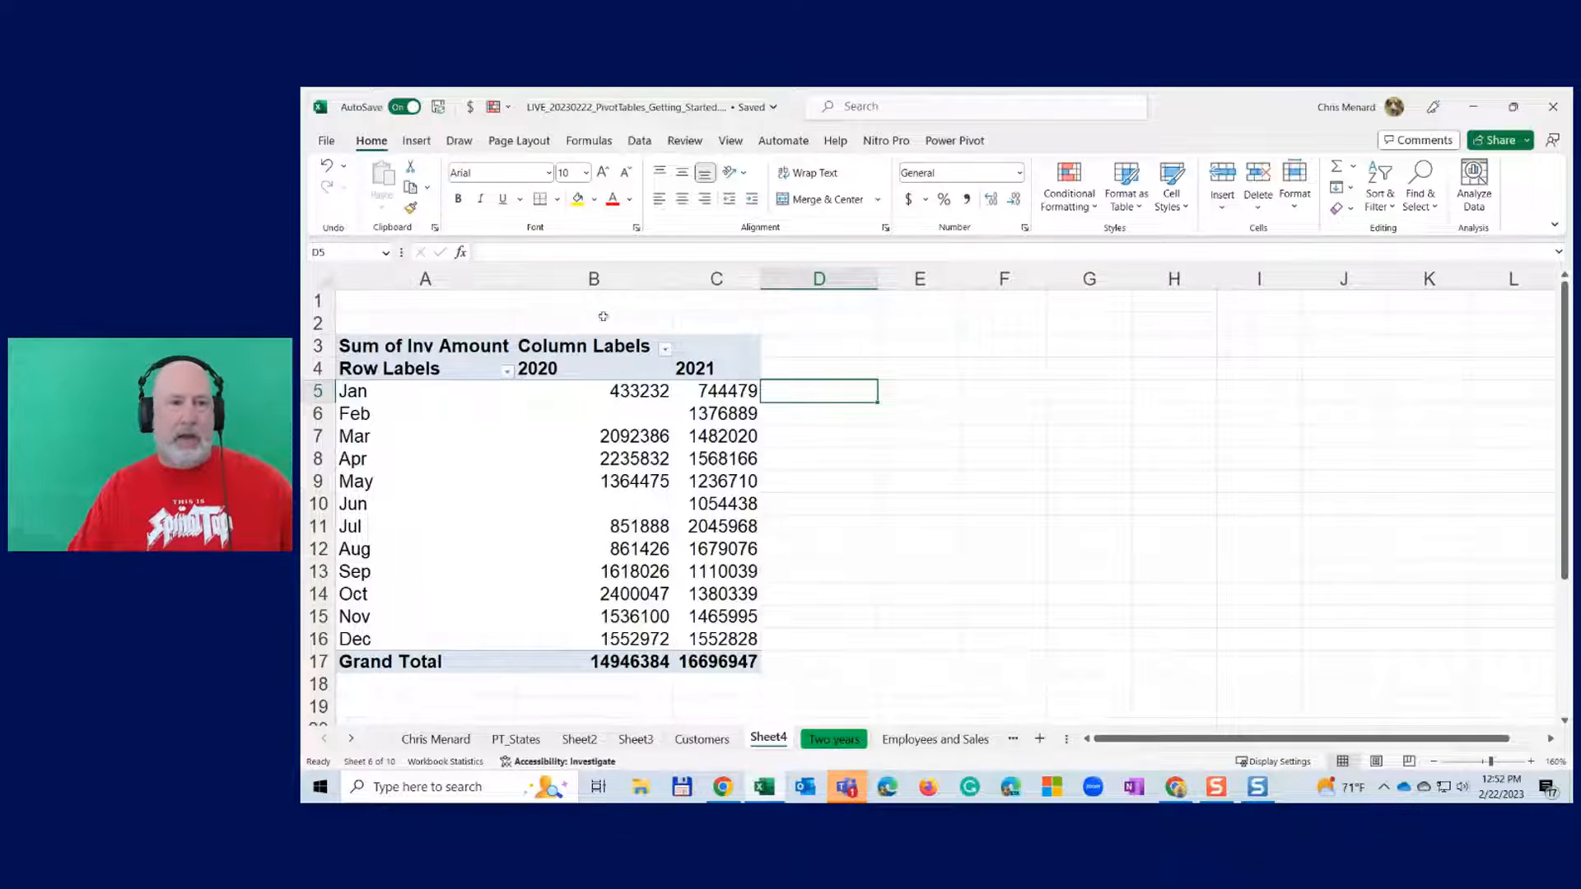
{"action": "left_click_drag", "start_coordinate": [673, 281], "coordinate": [734, 277]}
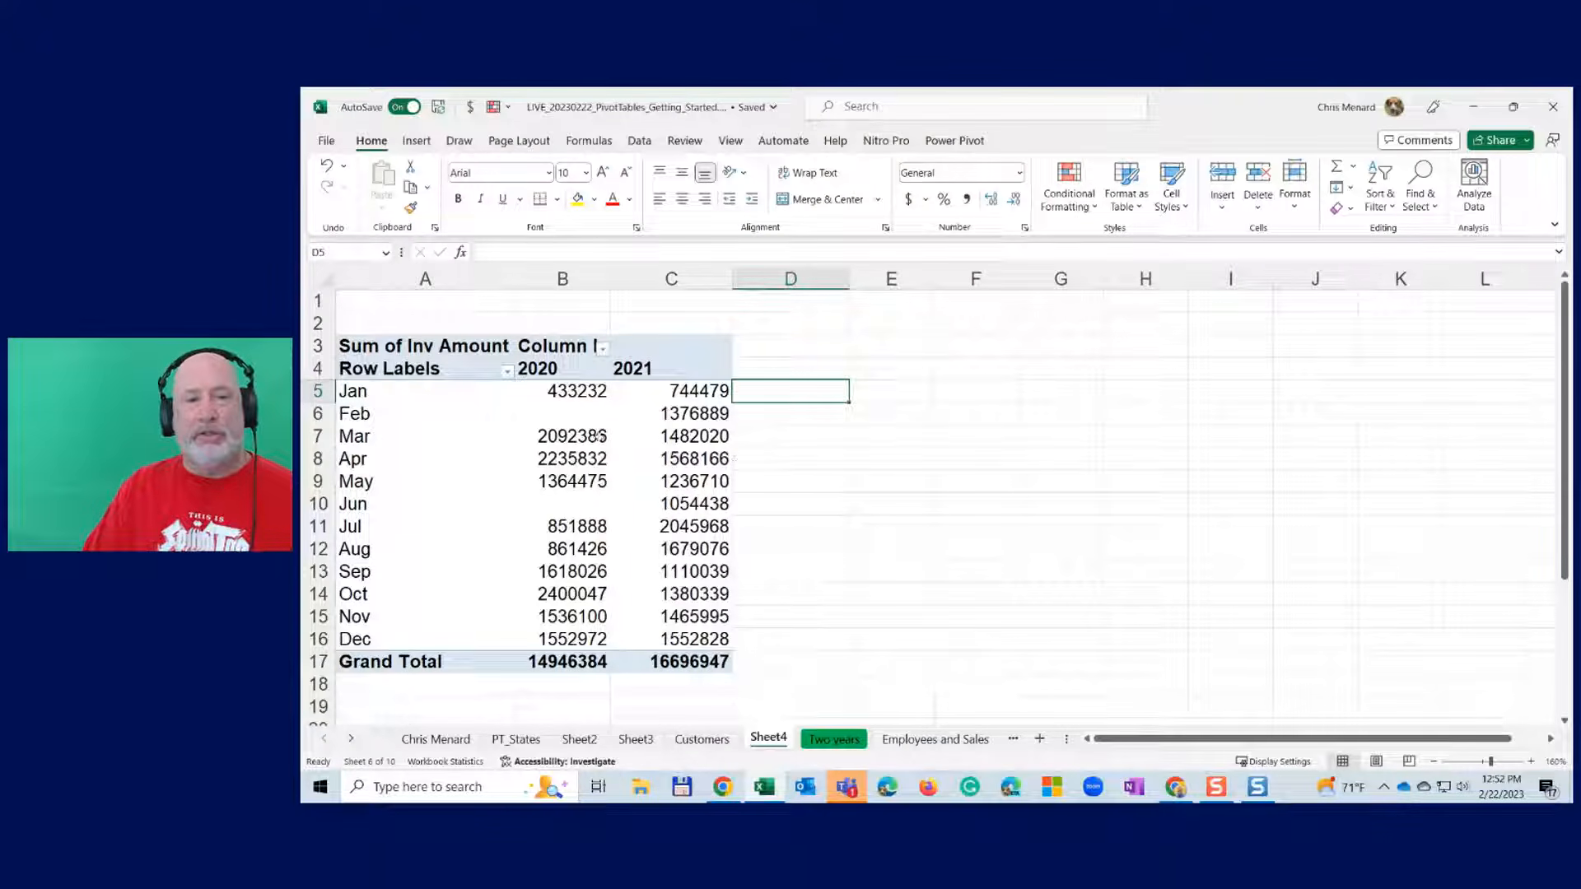
- Give B5:C17 Comma Style with no decimals, widen column B, and return to the Two years sheet
{"action": "left_click_drag", "start_coordinate": [577, 394], "coordinate": [709, 663]}
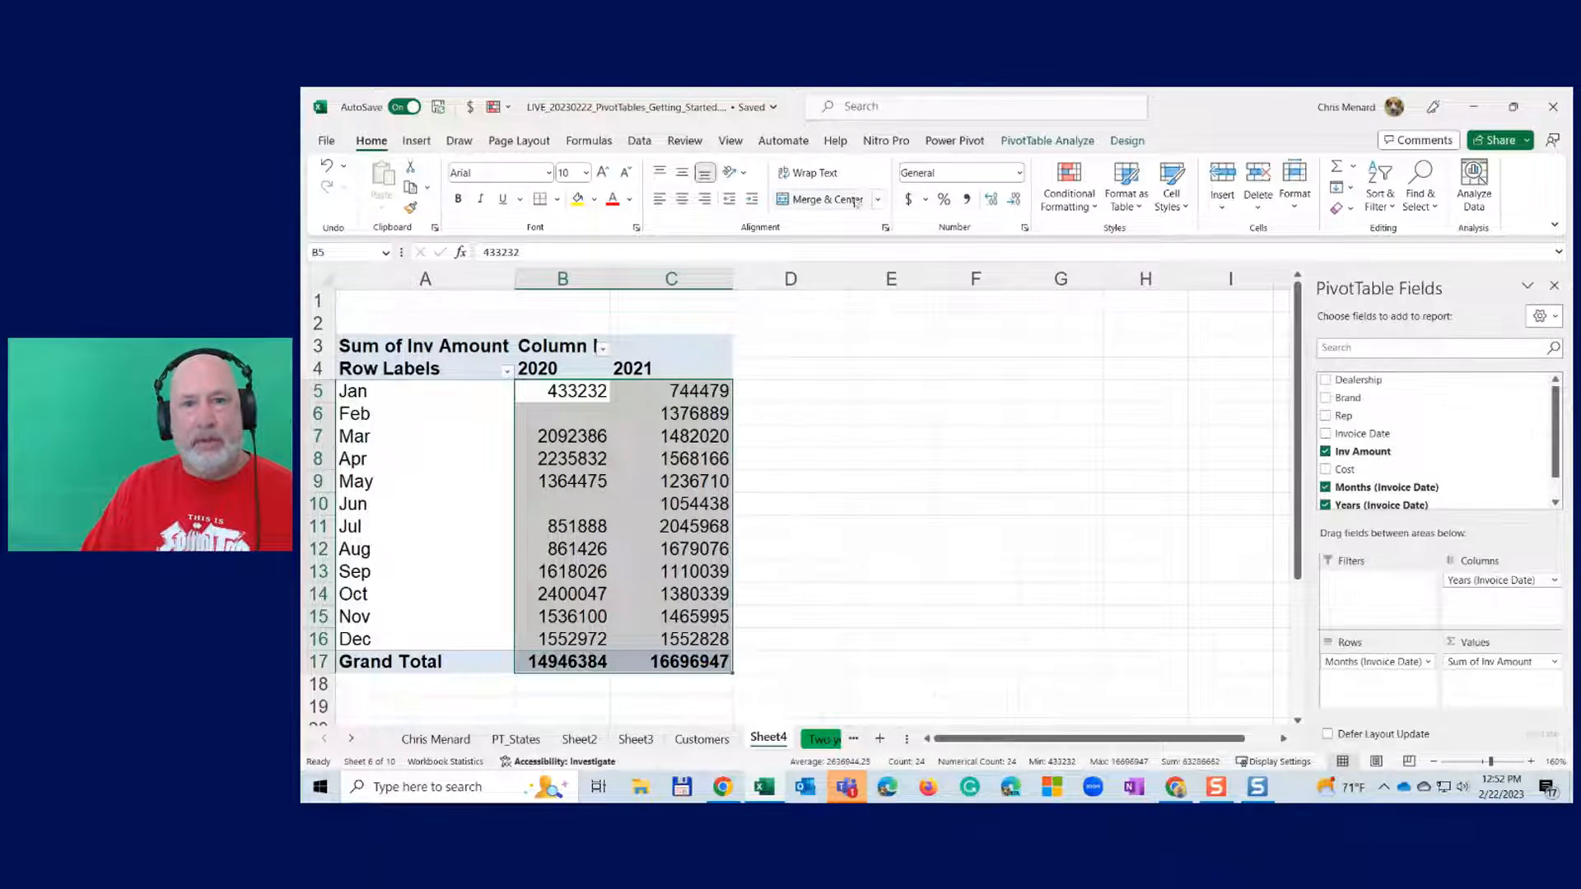
{"action": "left_click", "coordinate": [967, 200]}
{"action": "left_click", "coordinate": [1014, 200]}
{"action": "left_click", "coordinate": [1014, 199]}
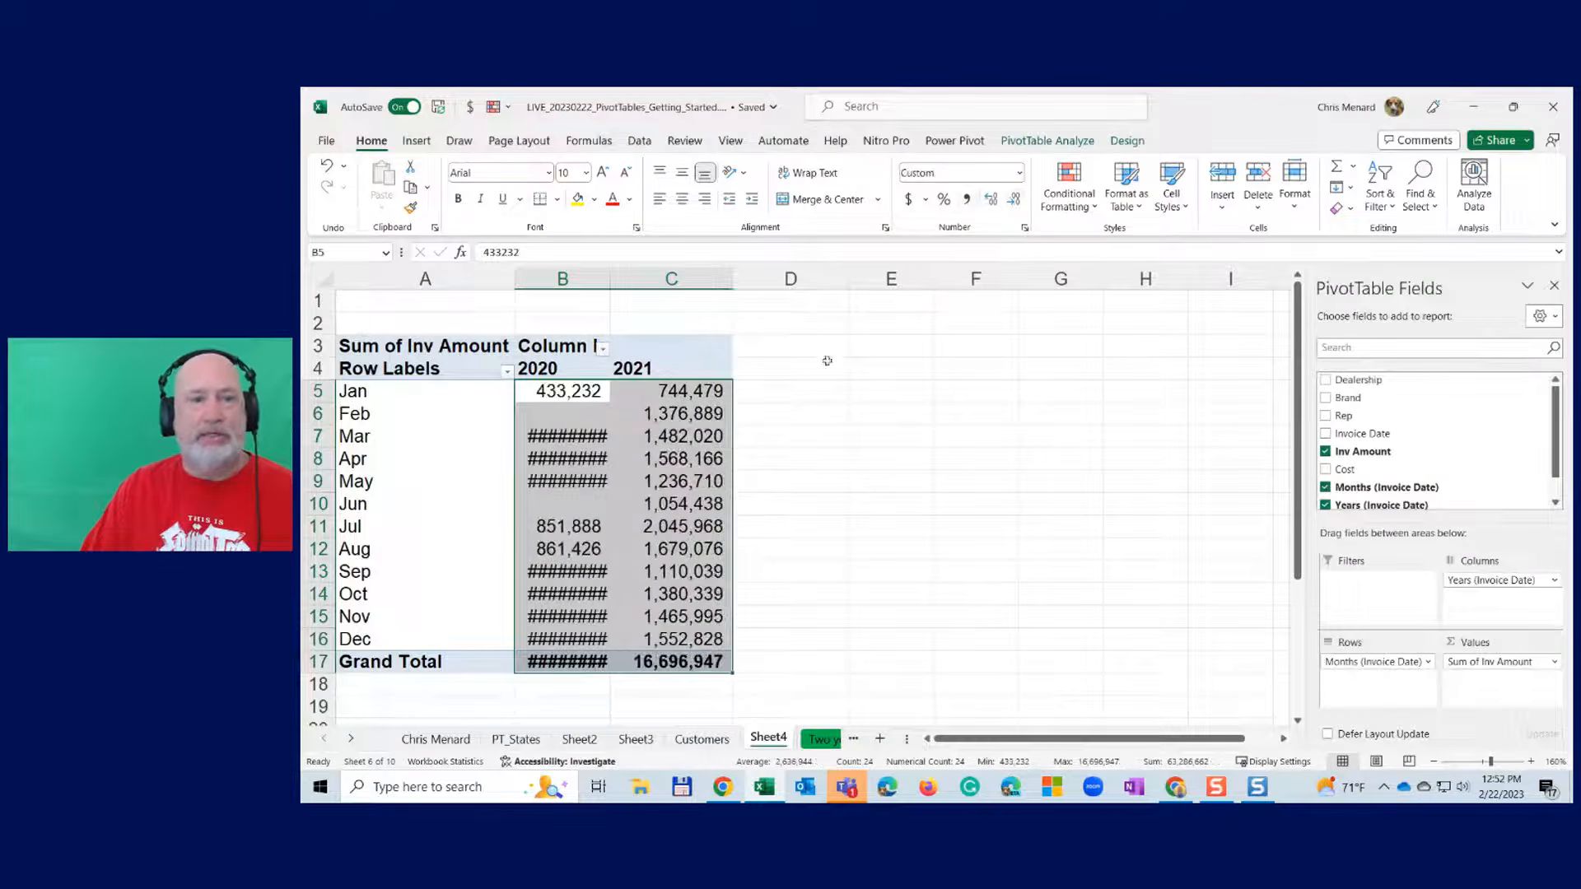
{"action": "left_click_drag", "start_coordinate": [610, 284], "coordinate": [640, 284]}
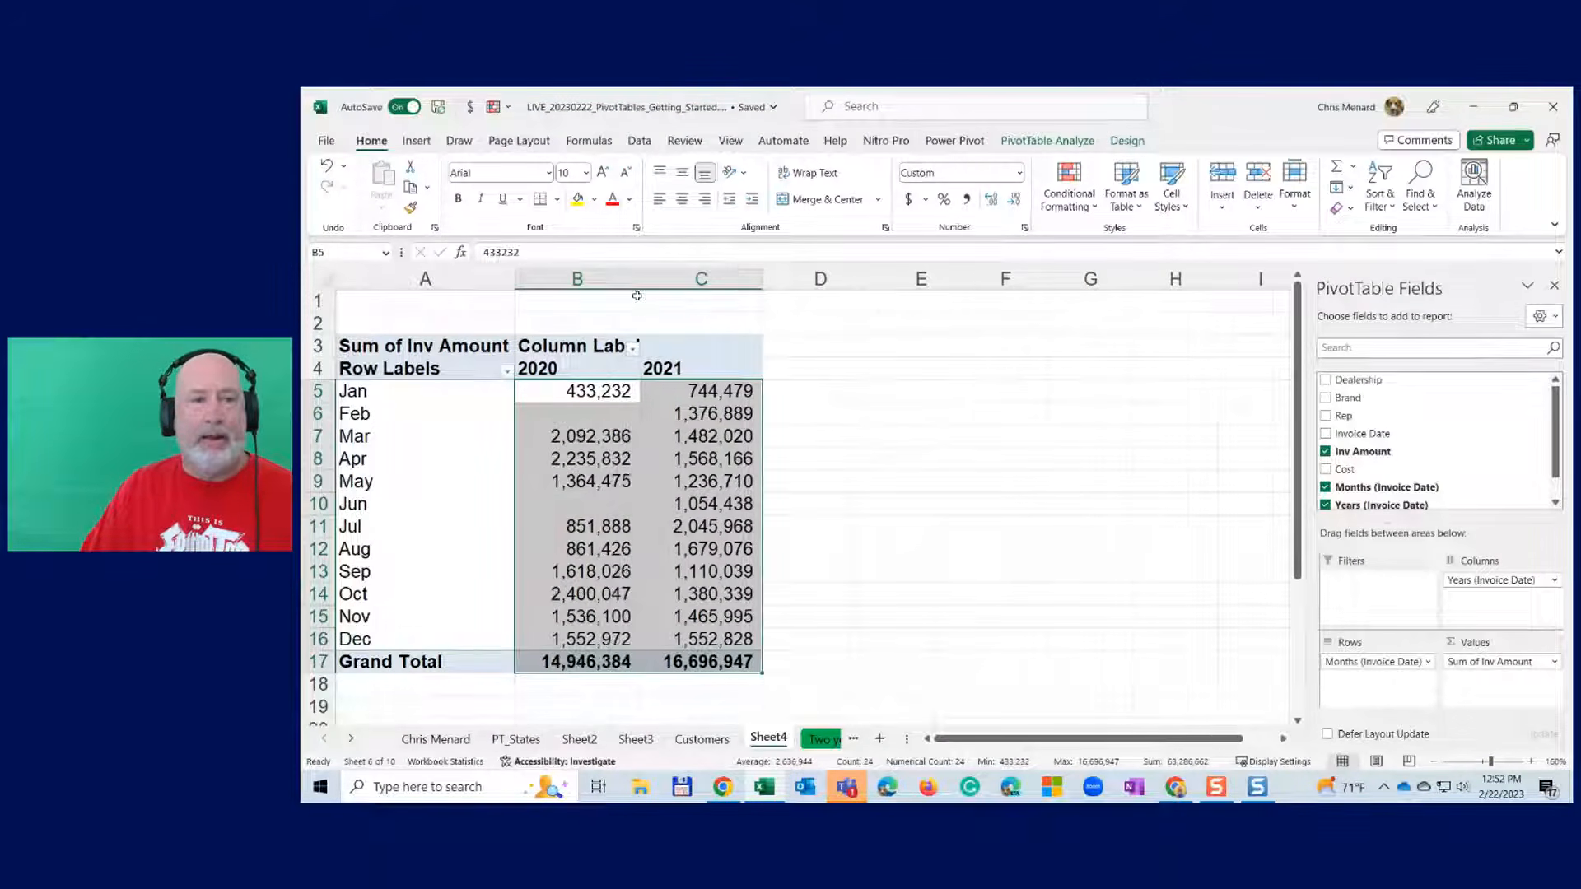
{"action": "left_click", "coordinate": [822, 741]}
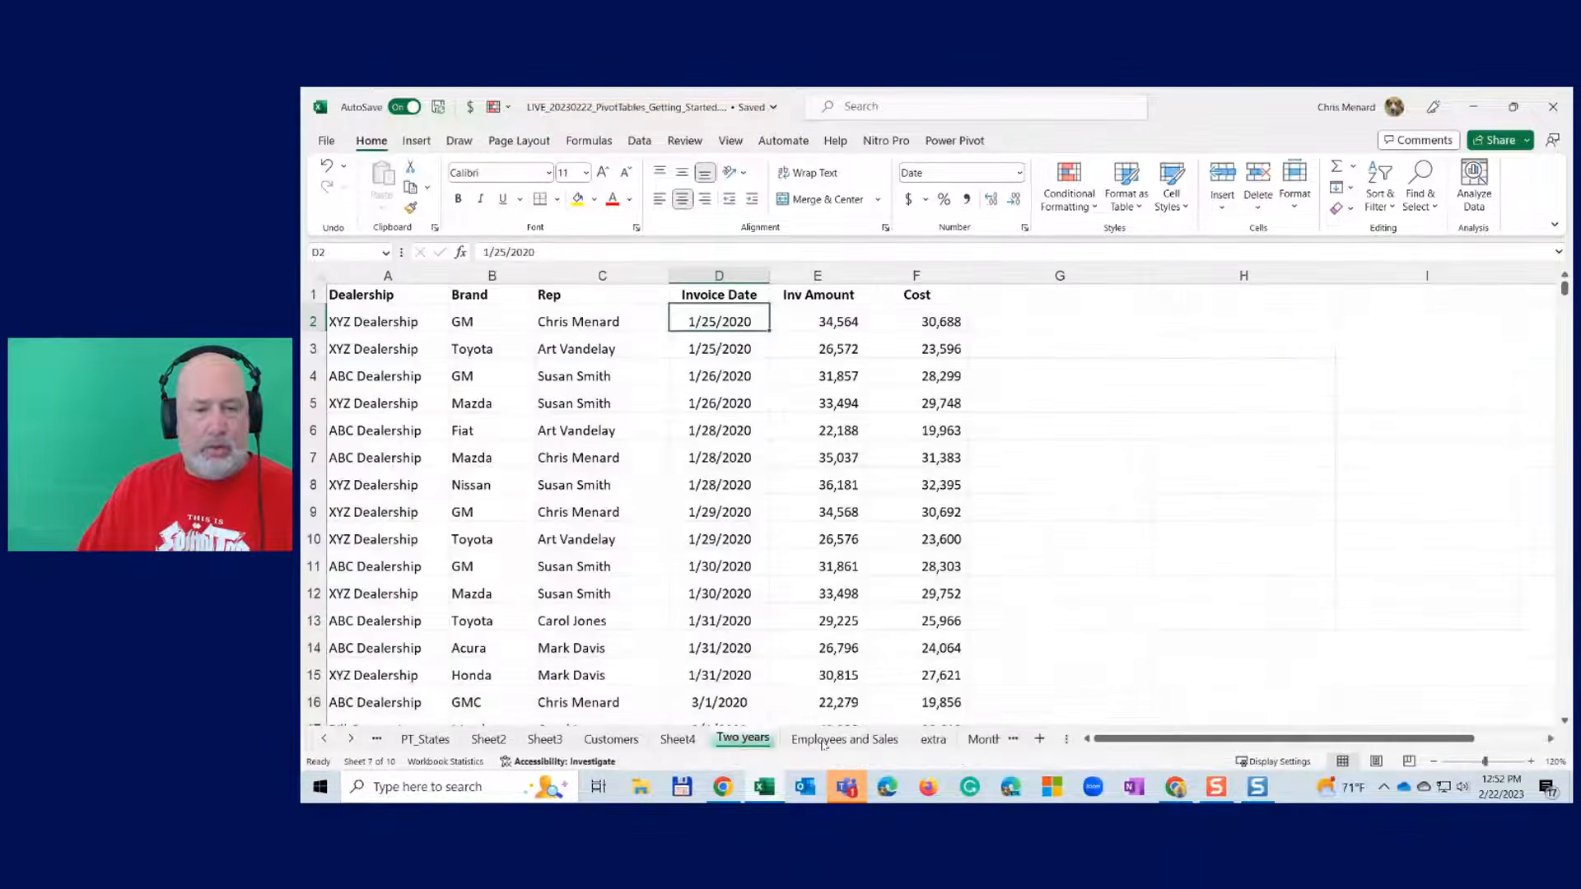
{"action": "left_click", "coordinate": [660, 352]}
{"action": "left_click", "coordinate": [650, 324]}
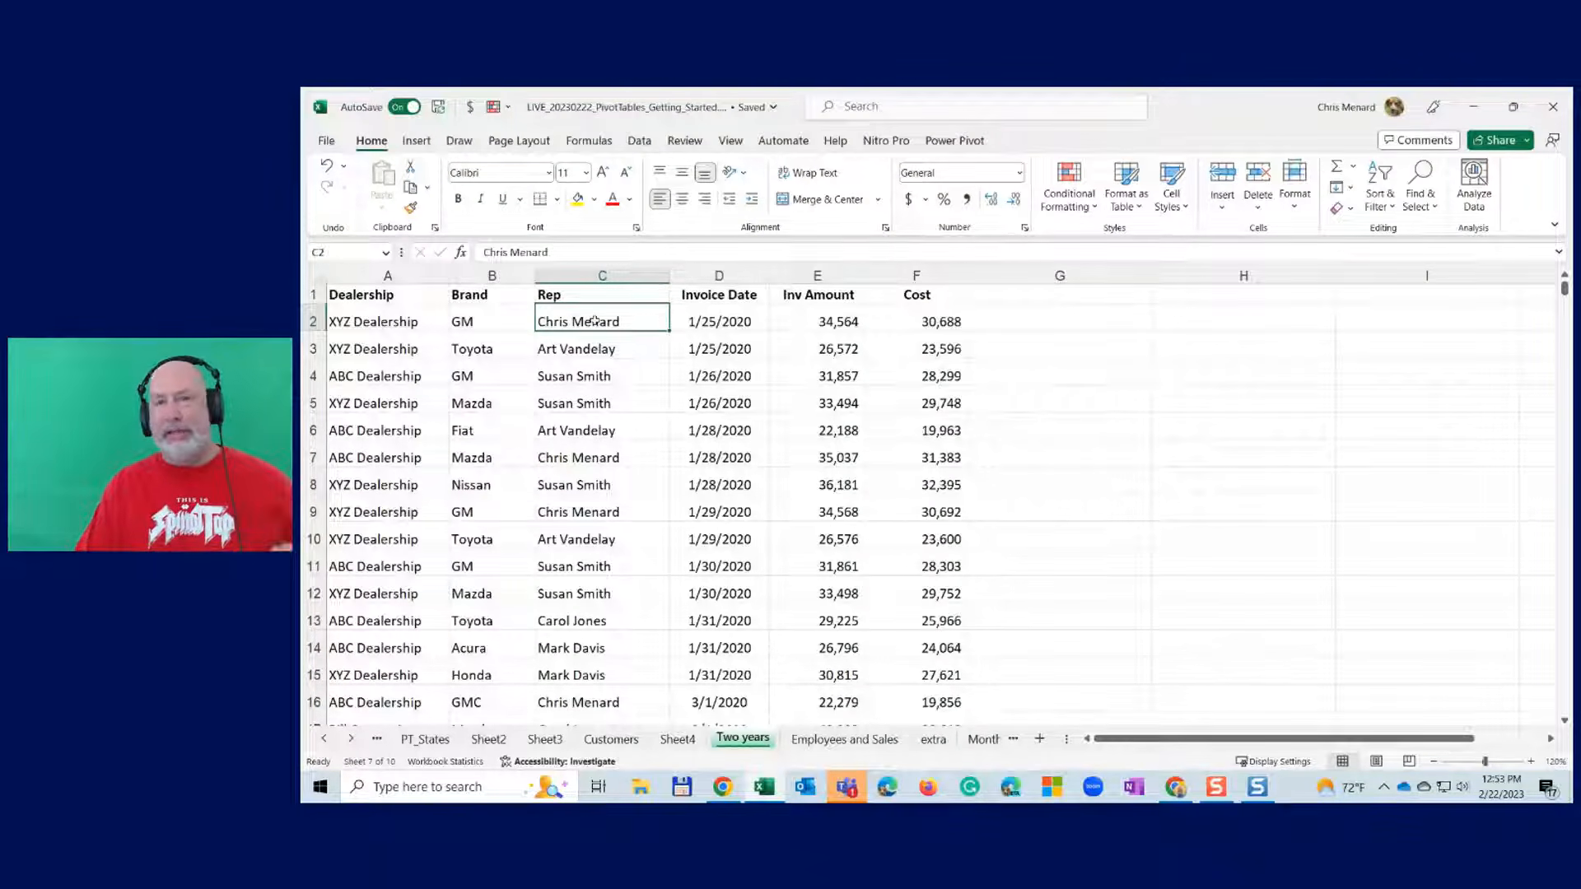
{"action": "left_click", "coordinate": [420, 298]}
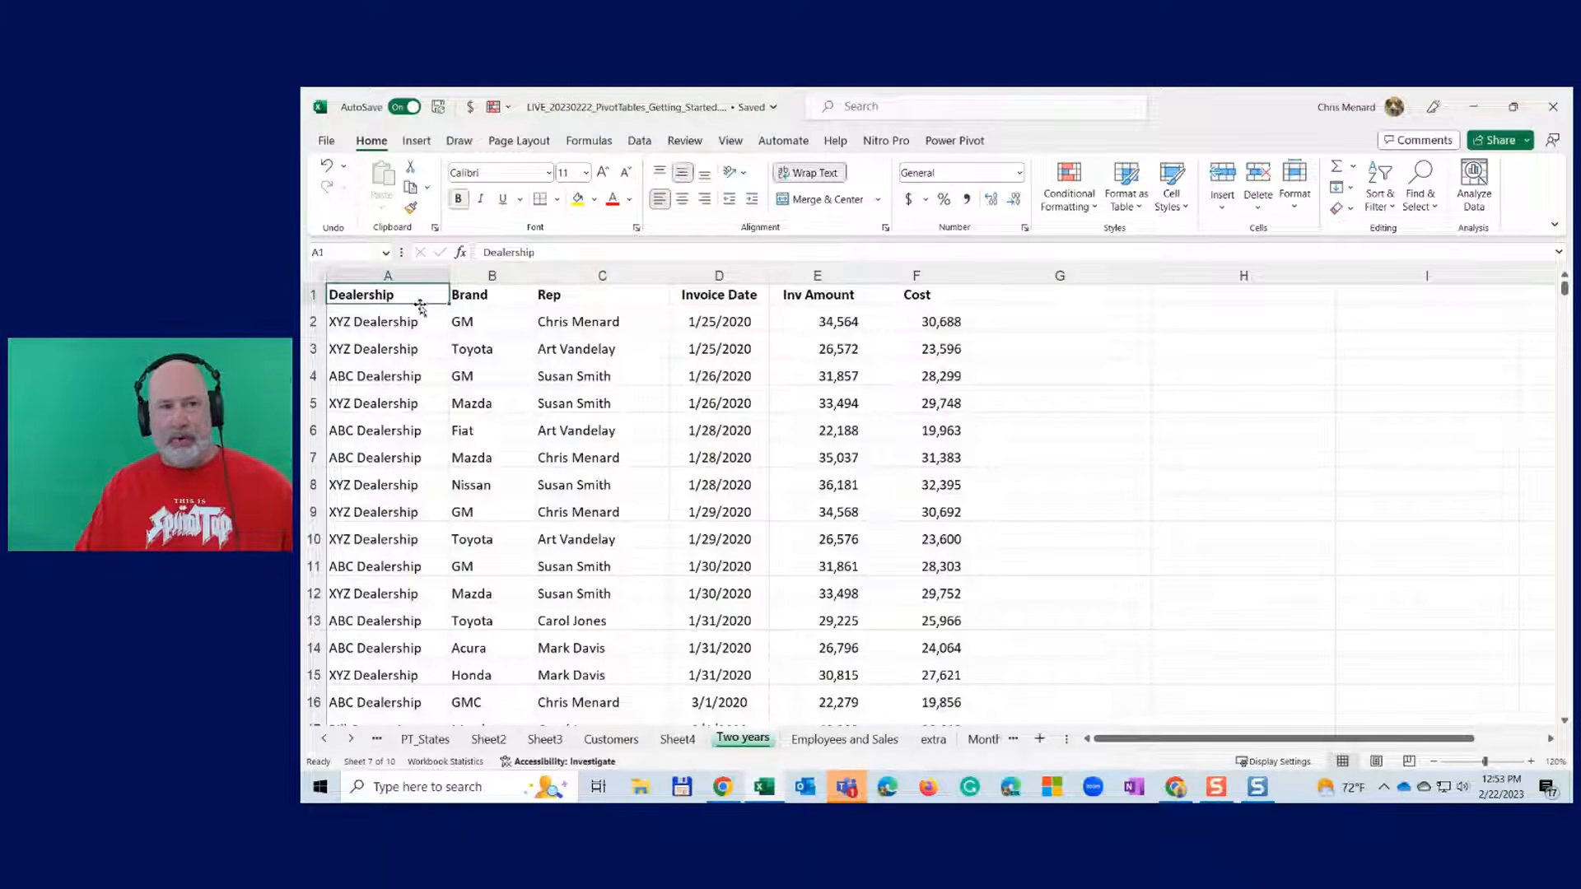
{"action": "key", "text": "ctrl+Down"}
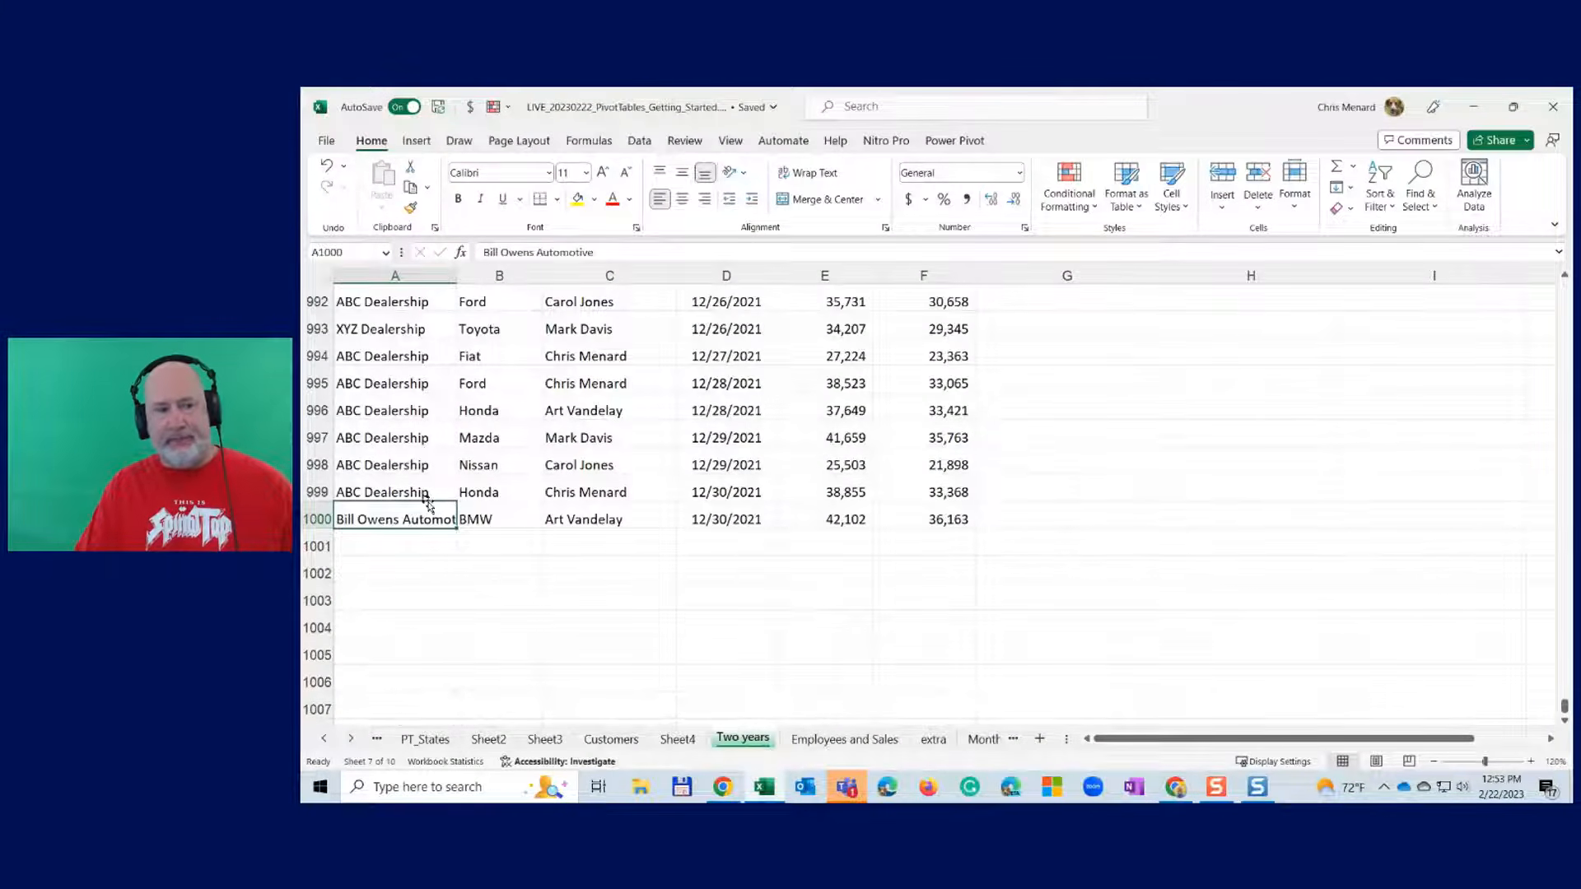
{"action": "key", "text": "ctrl+Up"}
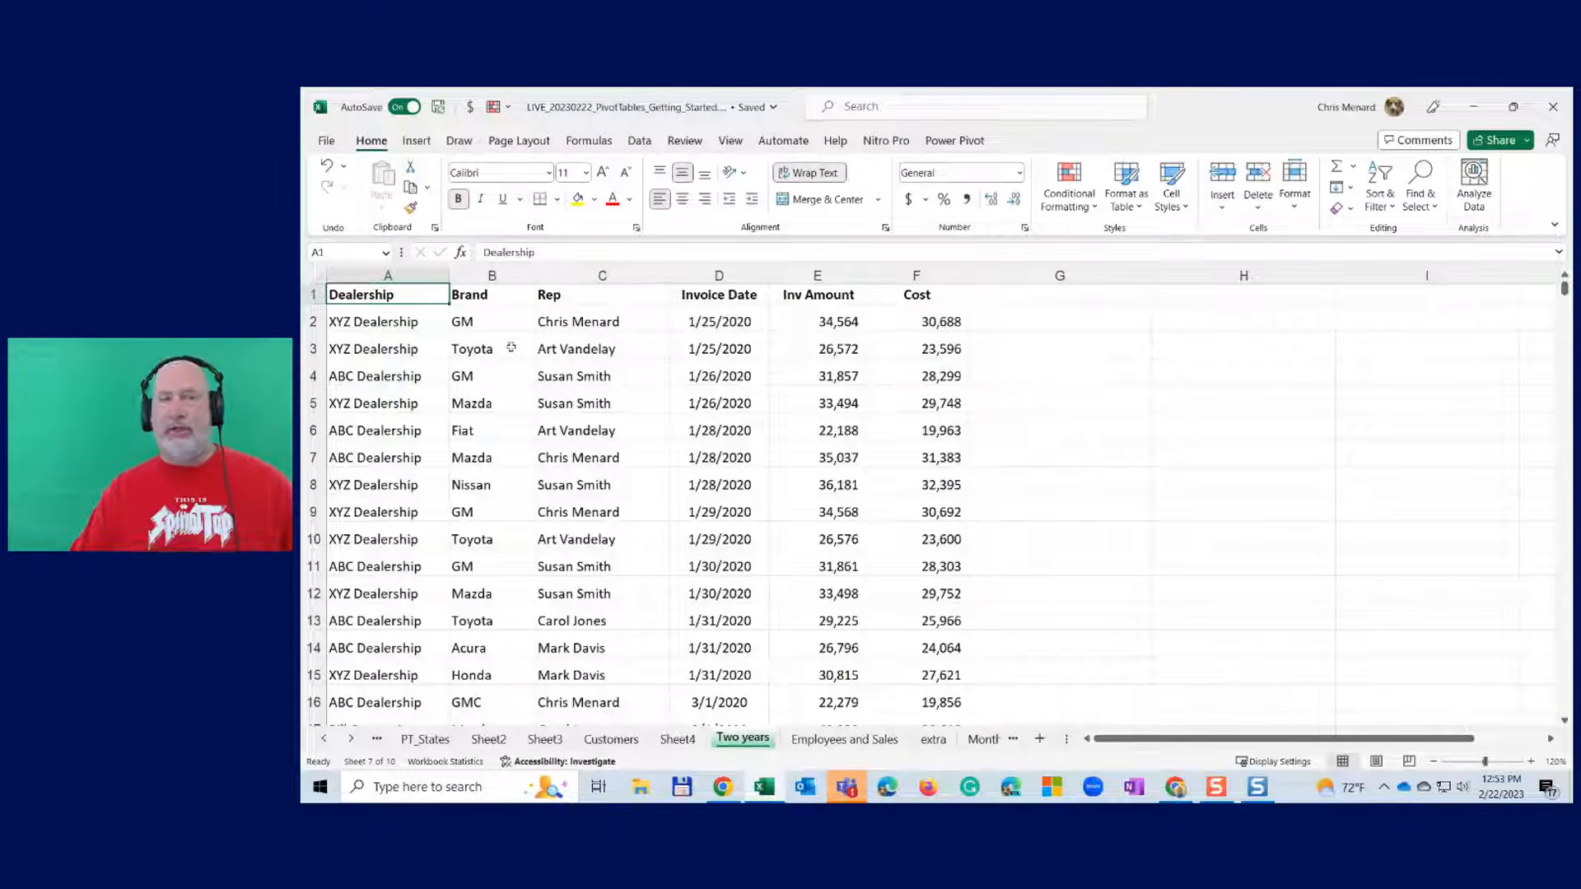
{"action": "left_click", "coordinate": [418, 142]}
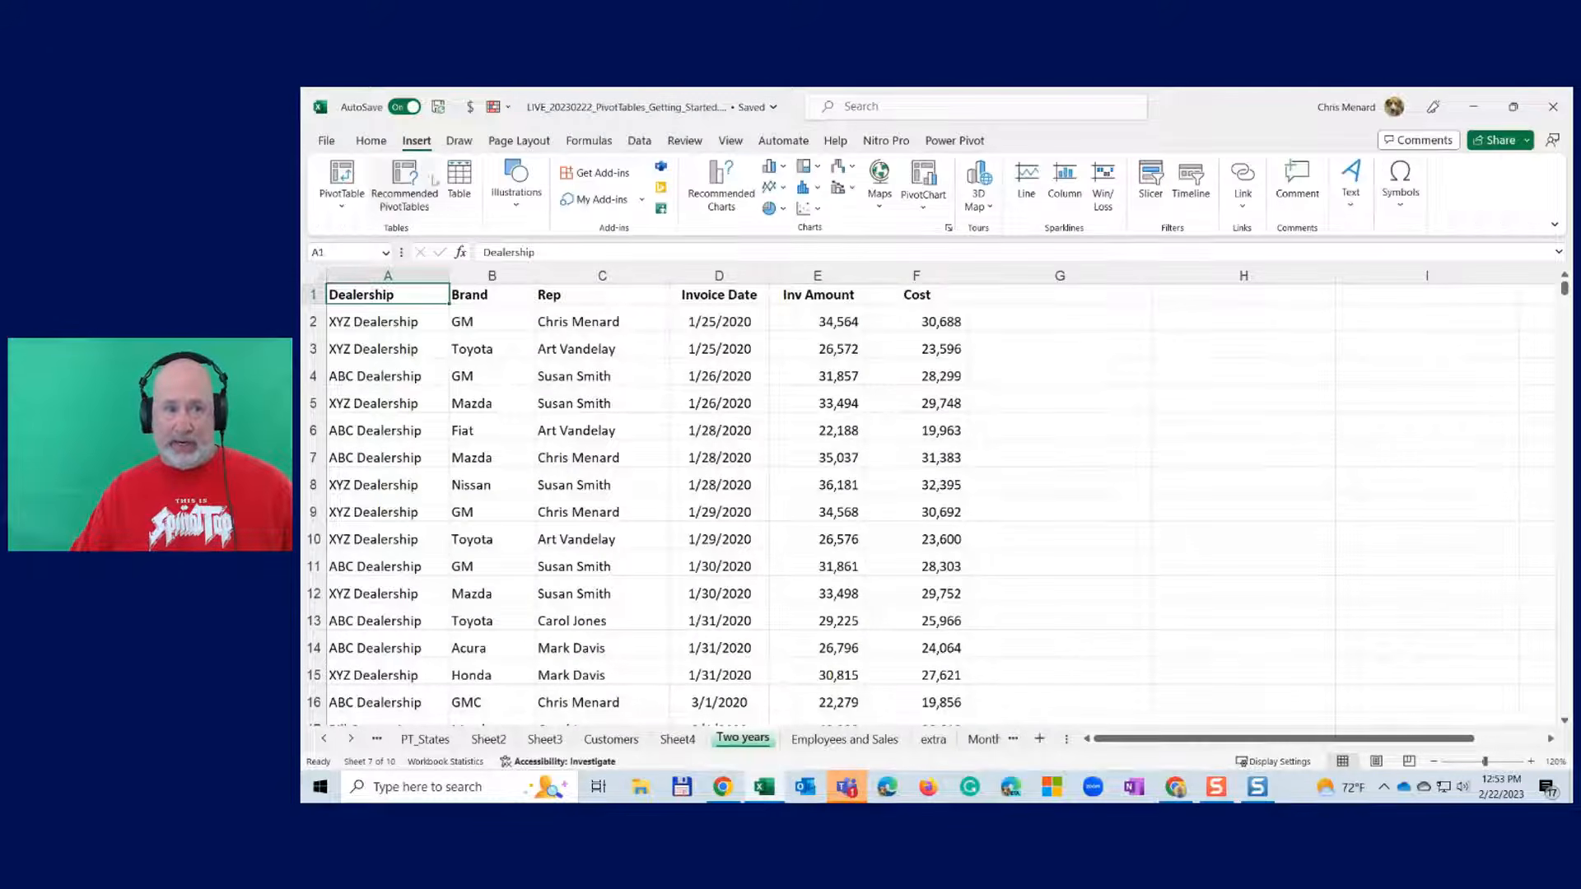
{"action": "left_click", "coordinate": [372, 141]}
{"action": "left_click", "coordinate": [1130, 211]}
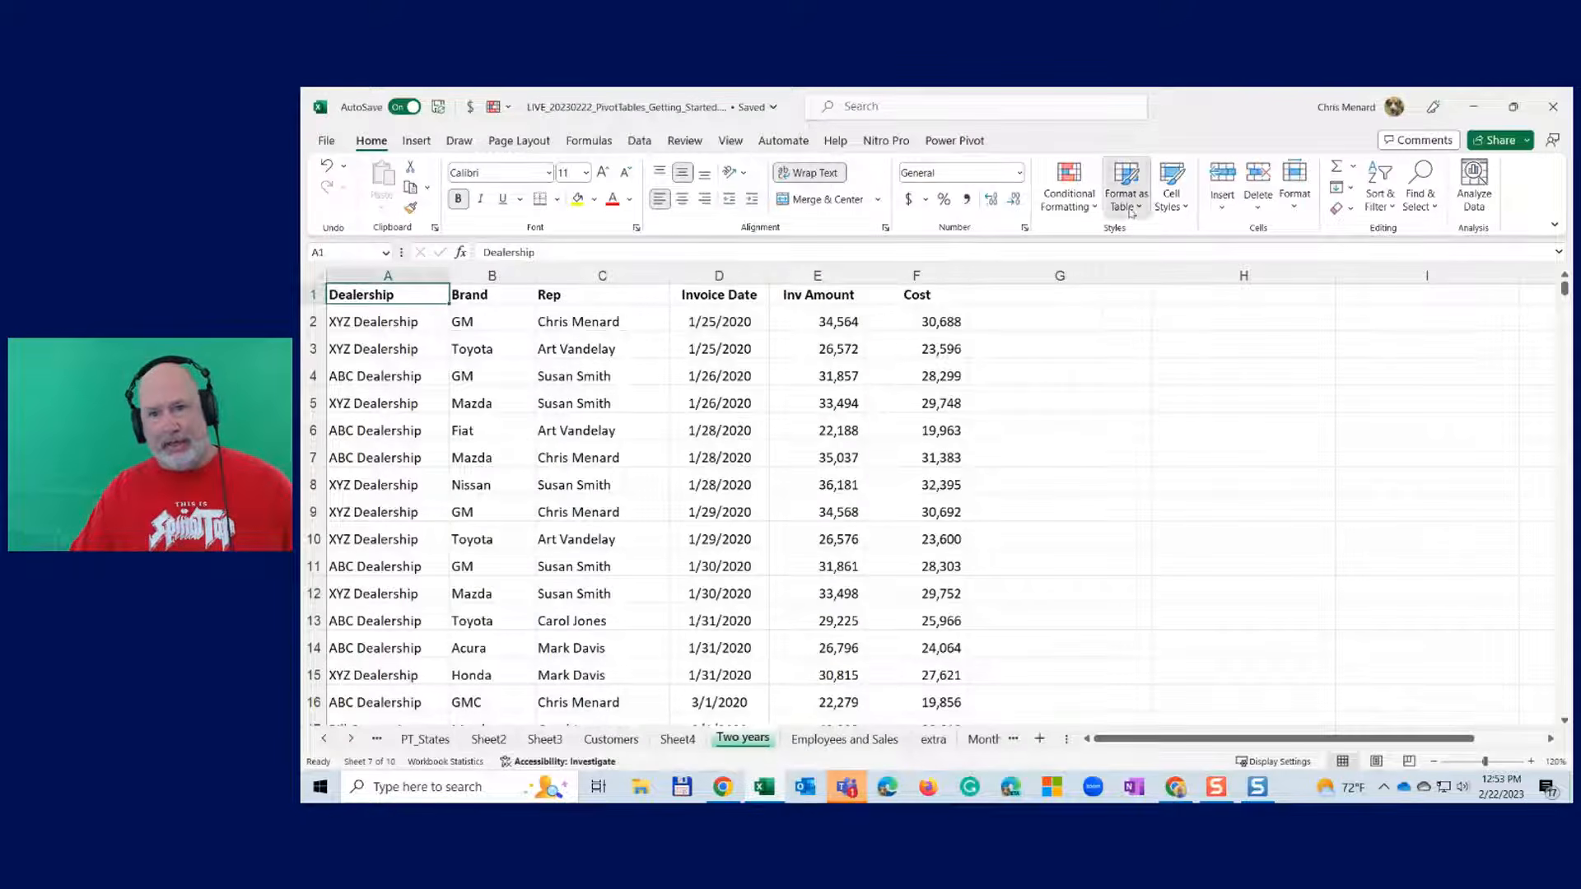
{"action": "left_click", "coordinate": [1130, 211]}
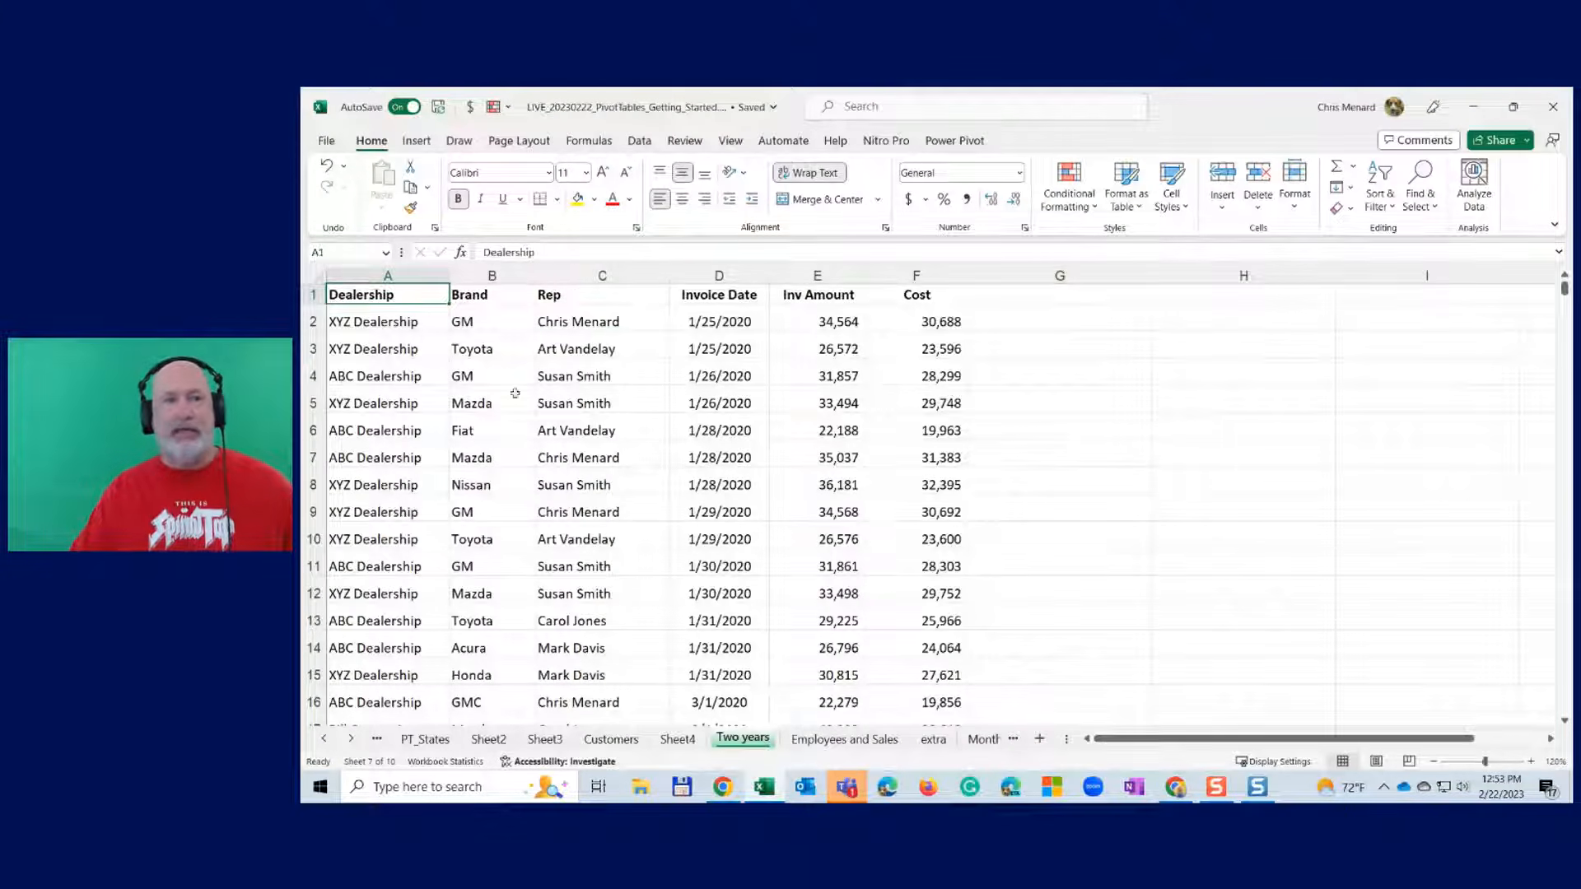
{"action": "left_click", "coordinate": [613, 346]}
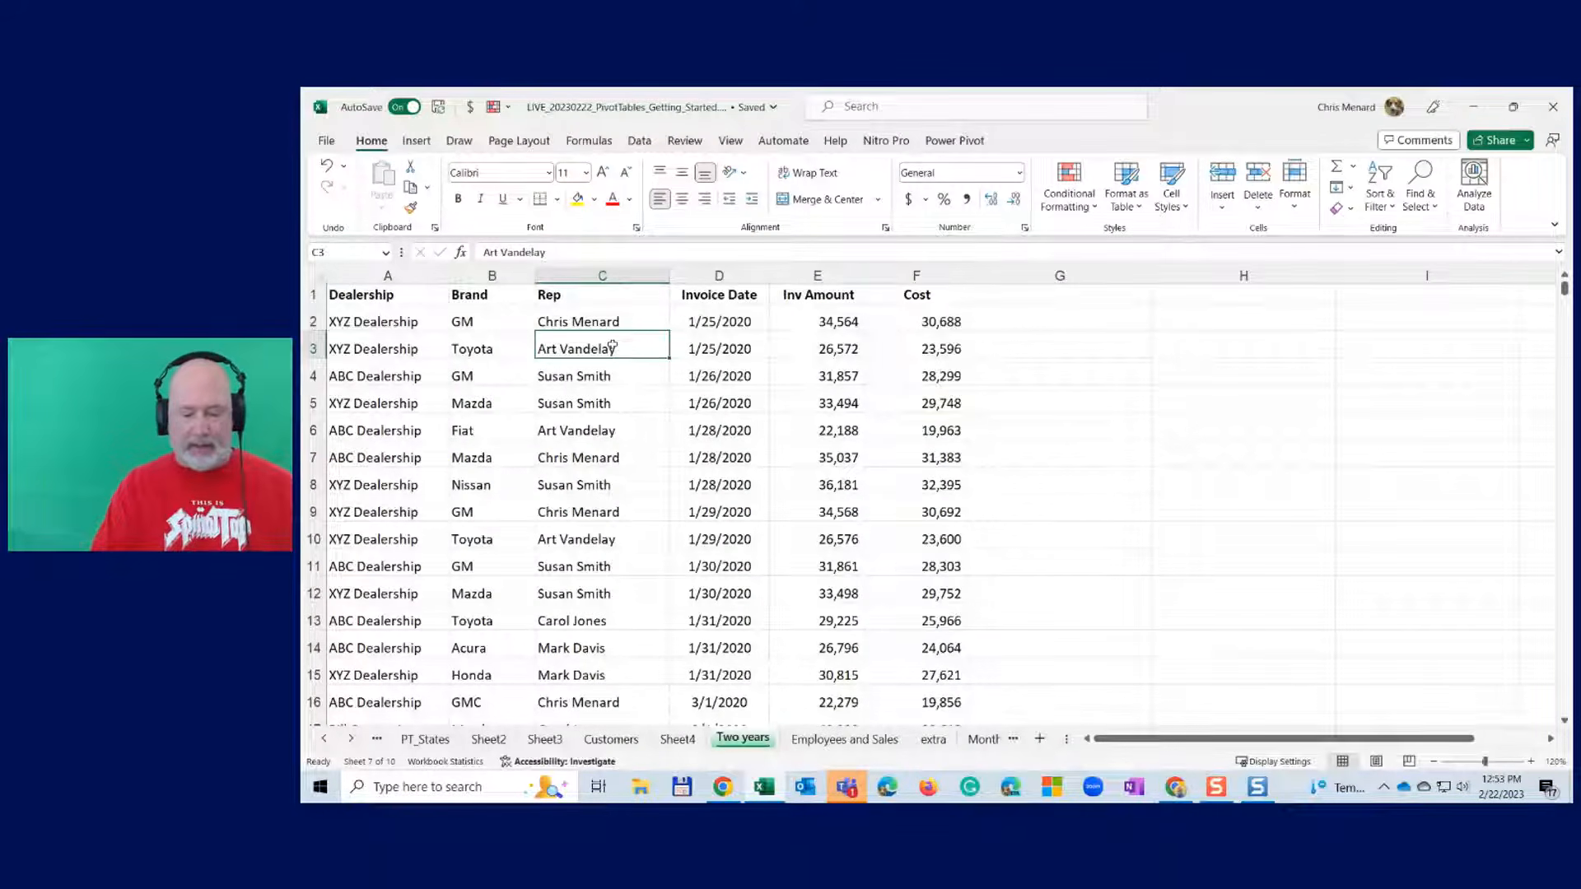
- Convert the invoice range A1:F1000 into Table1 with a green banded table style
{"action": "key", "text": "ctrl+t"}
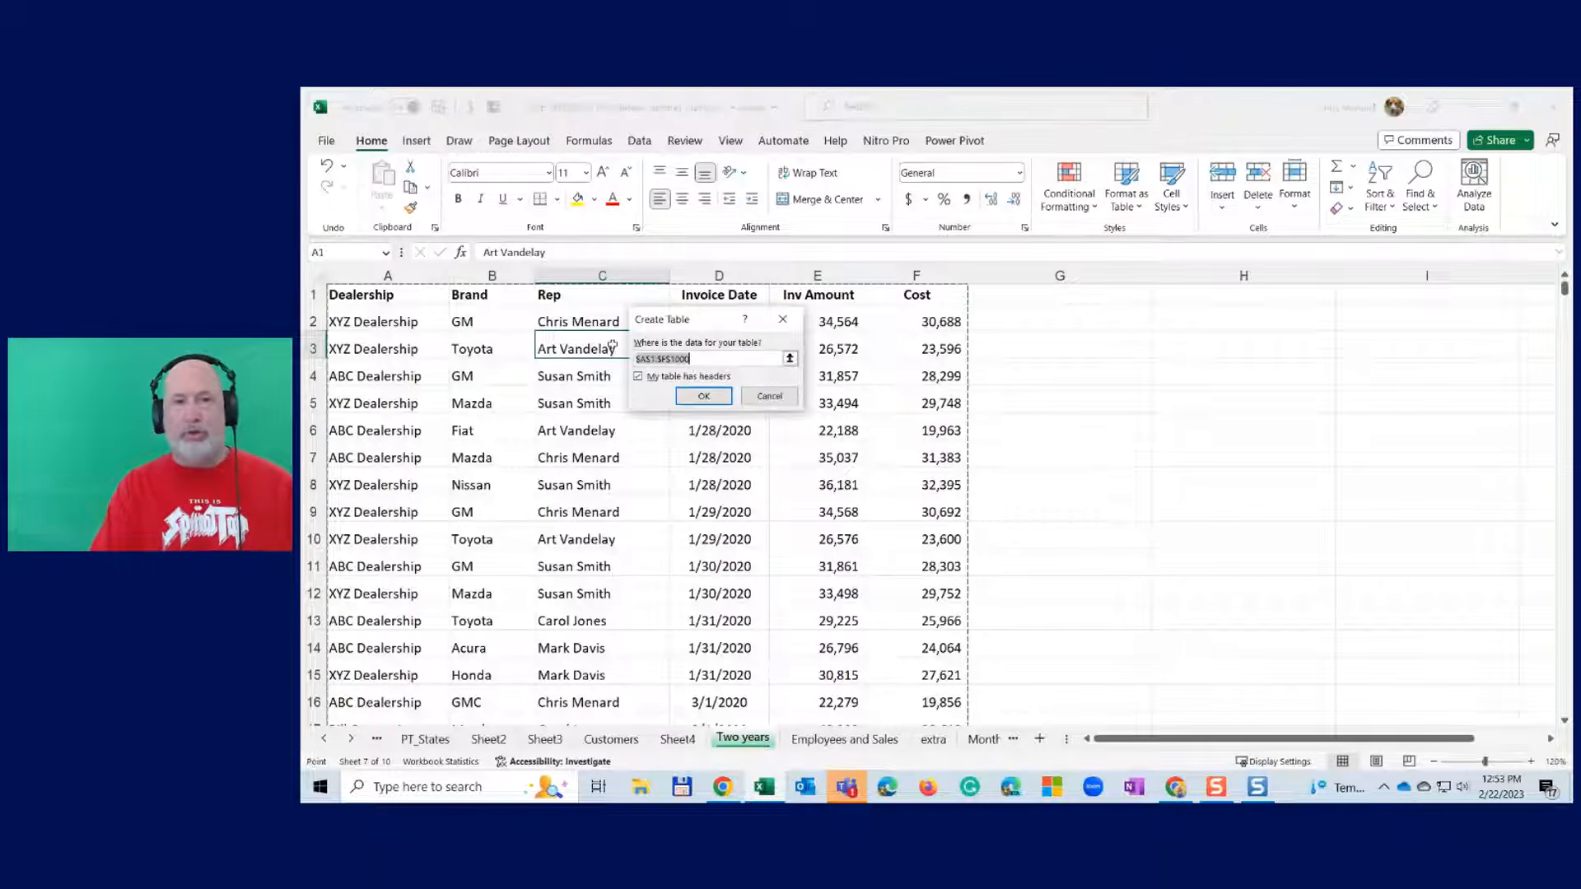
{"action": "left_click_drag", "start_coordinate": [705, 320], "coordinate": [724, 334]}
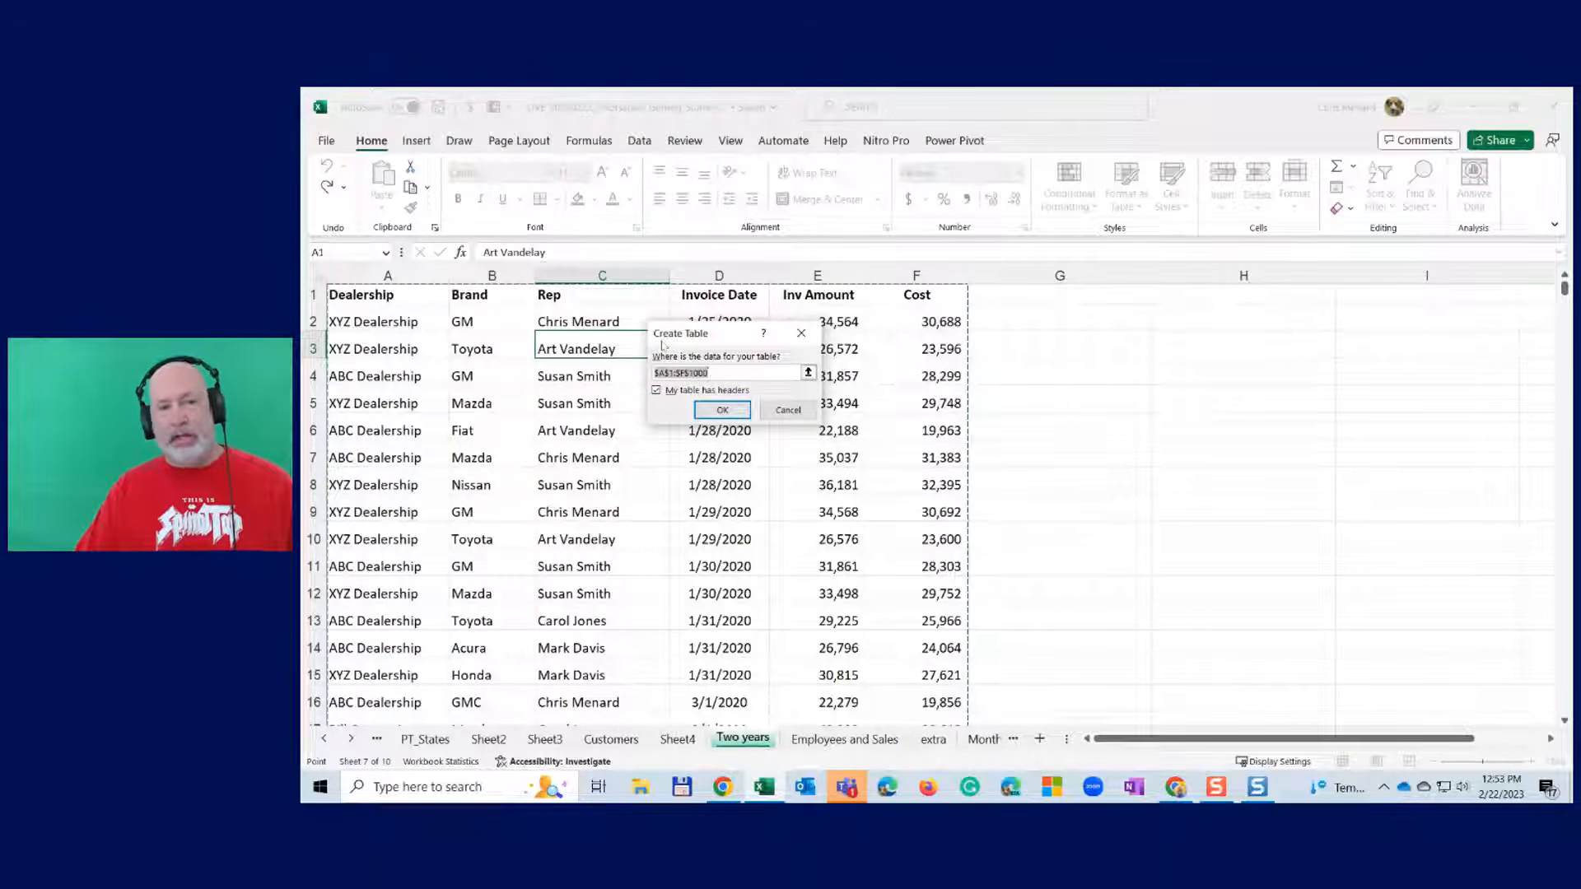
{"action": "left_click", "coordinate": [724, 411]}
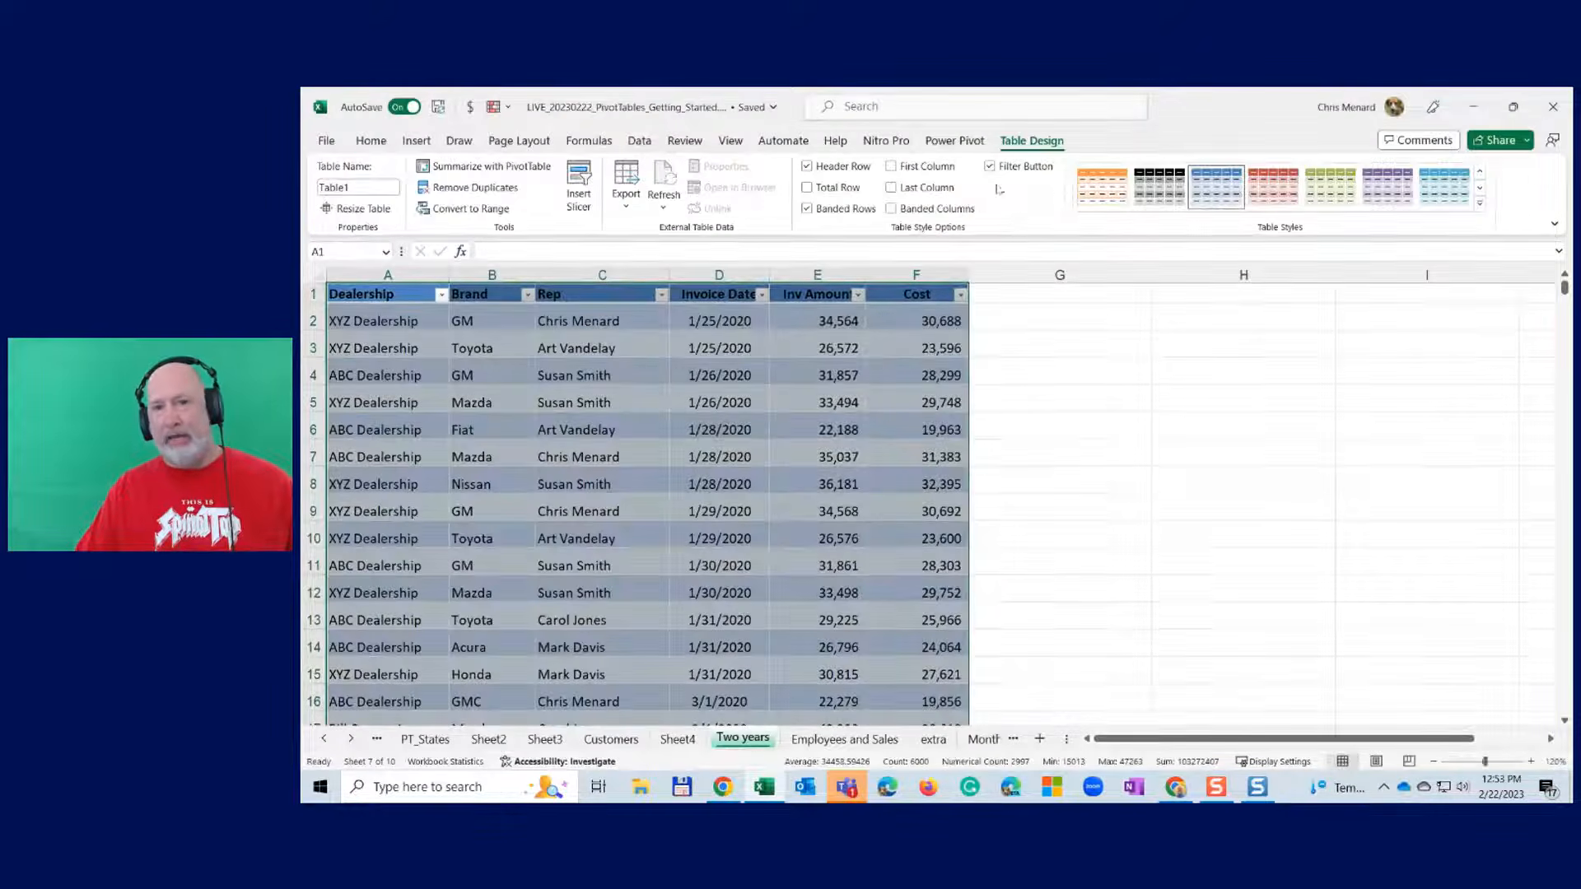
{"action": "left_click", "coordinate": [1328, 198]}
{"action": "left_click", "coordinate": [849, 344]}
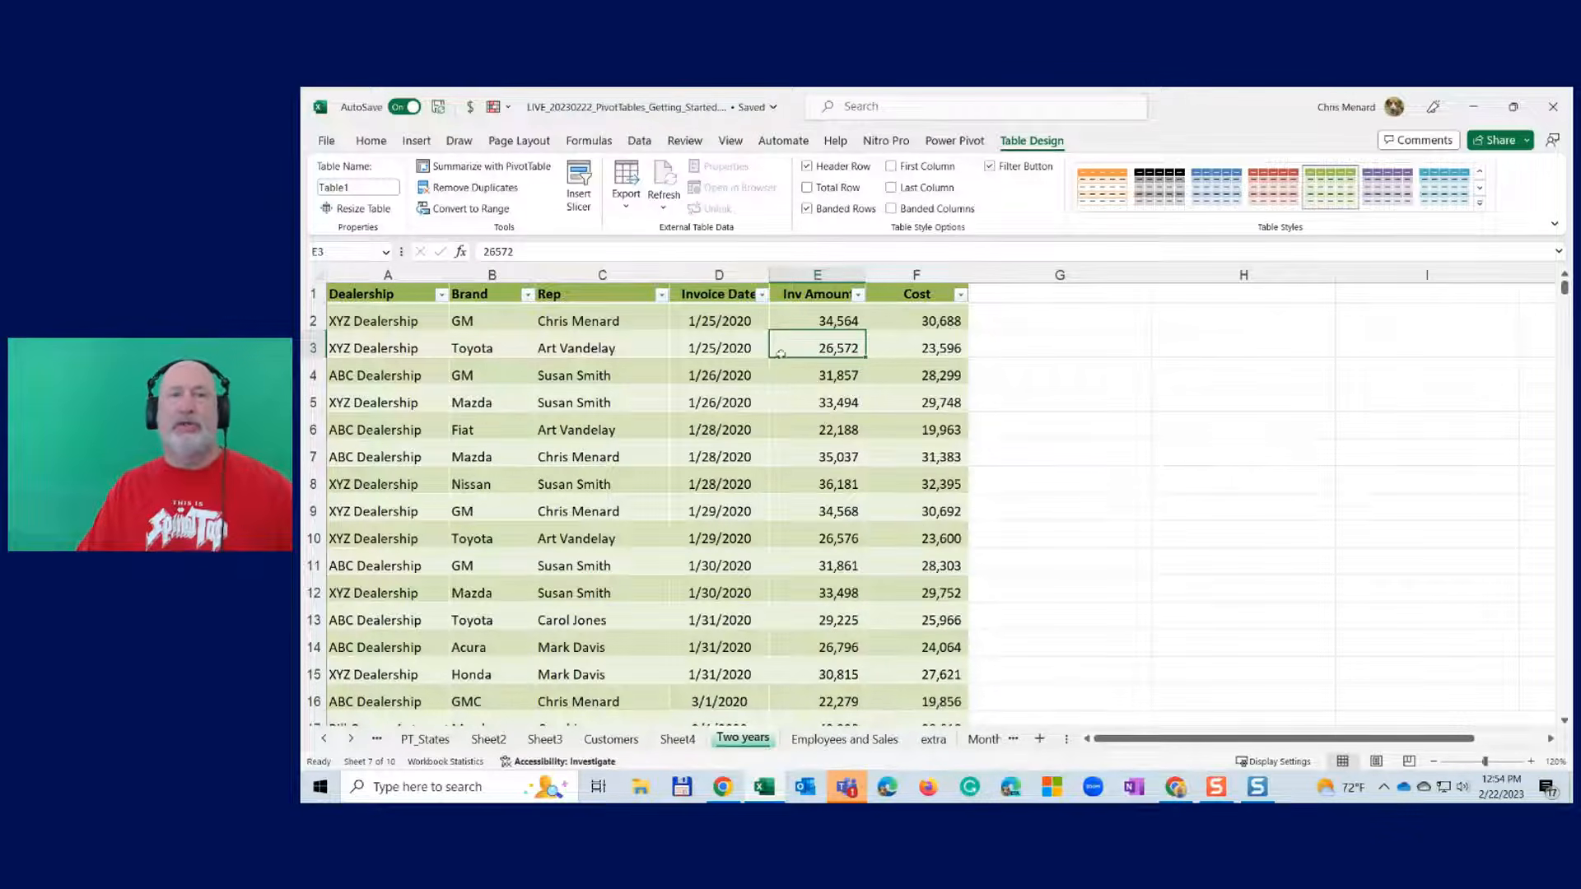
{"action": "left_click", "coordinate": [746, 322]}
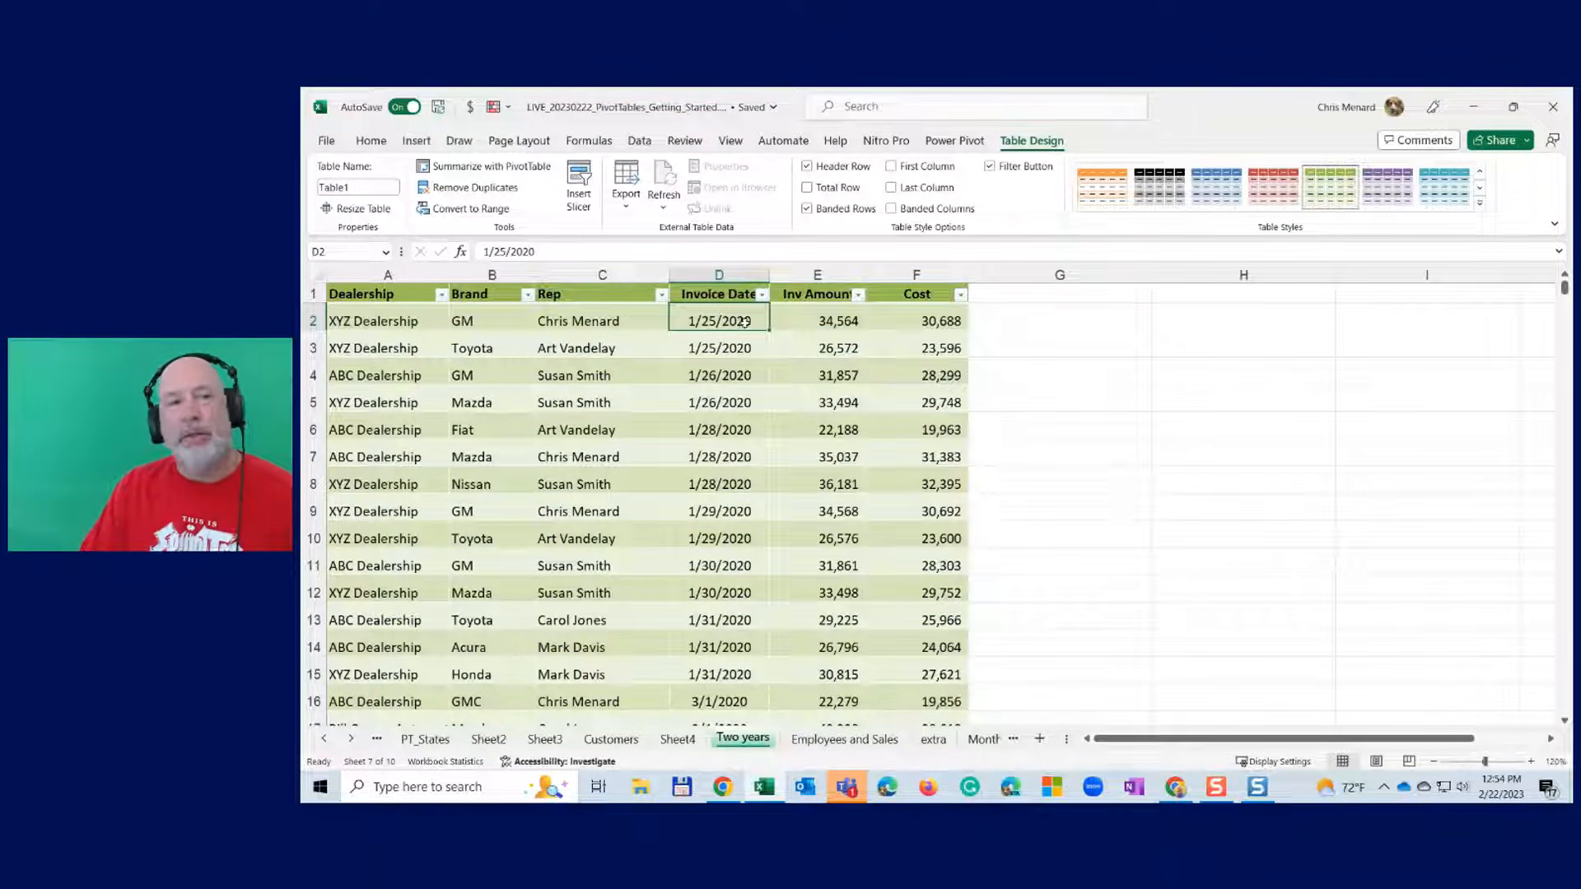
{"action": "left_click_drag", "start_coordinate": [532, 275], "coordinate": [543, 276]}
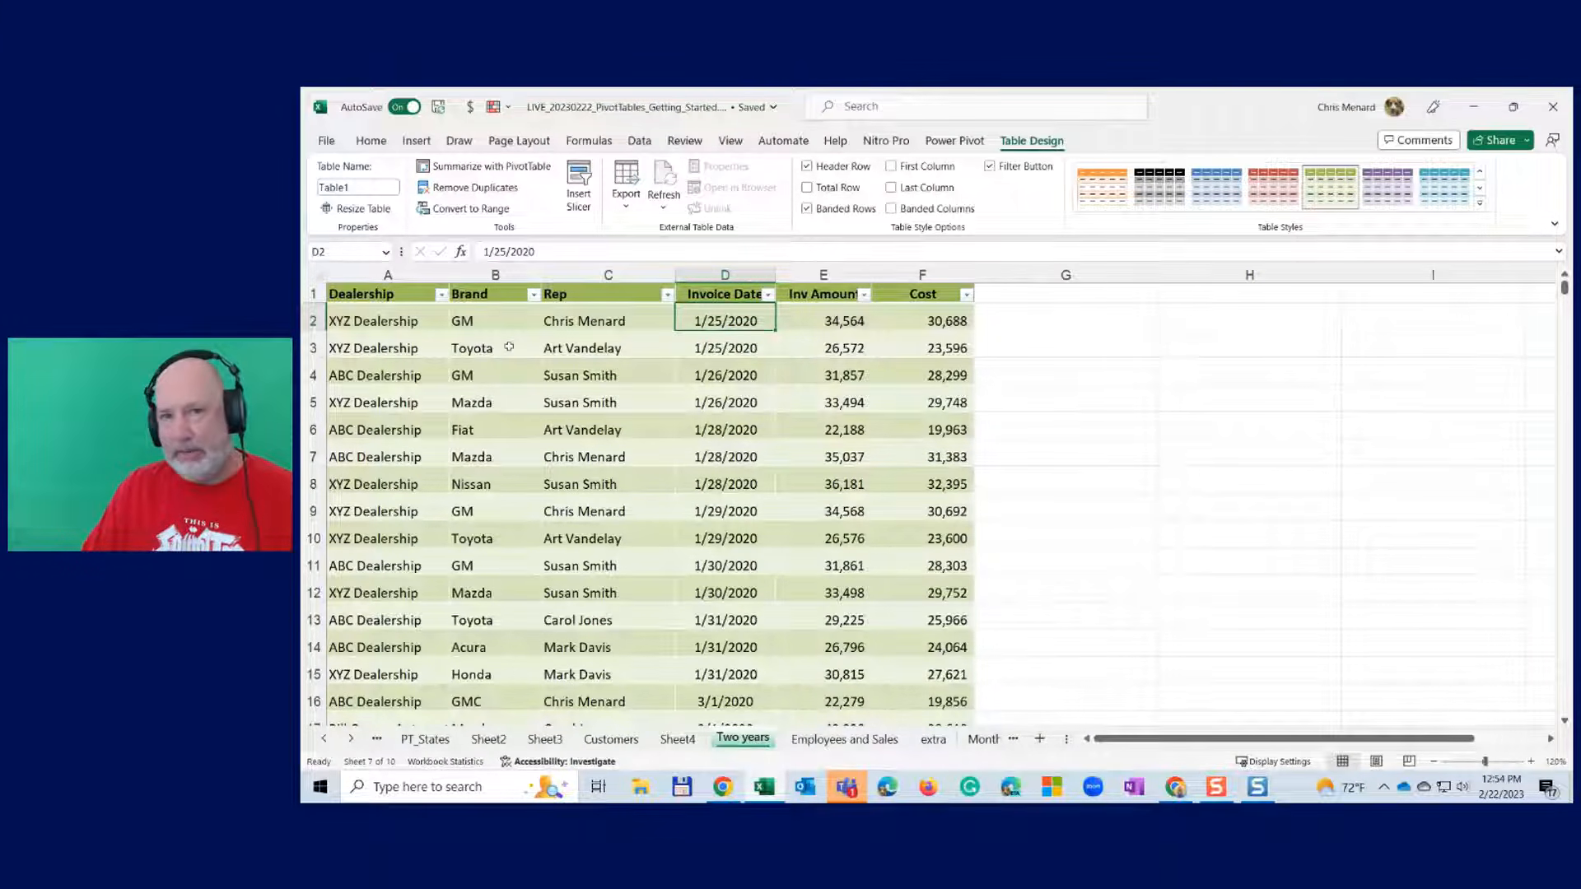
{"action": "left_click", "coordinate": [492, 322]}
- Create a PivotTable from Table1 on a new sheet summing Inv Amount by Brand
{"action": "left_click", "coordinate": [427, 146]}
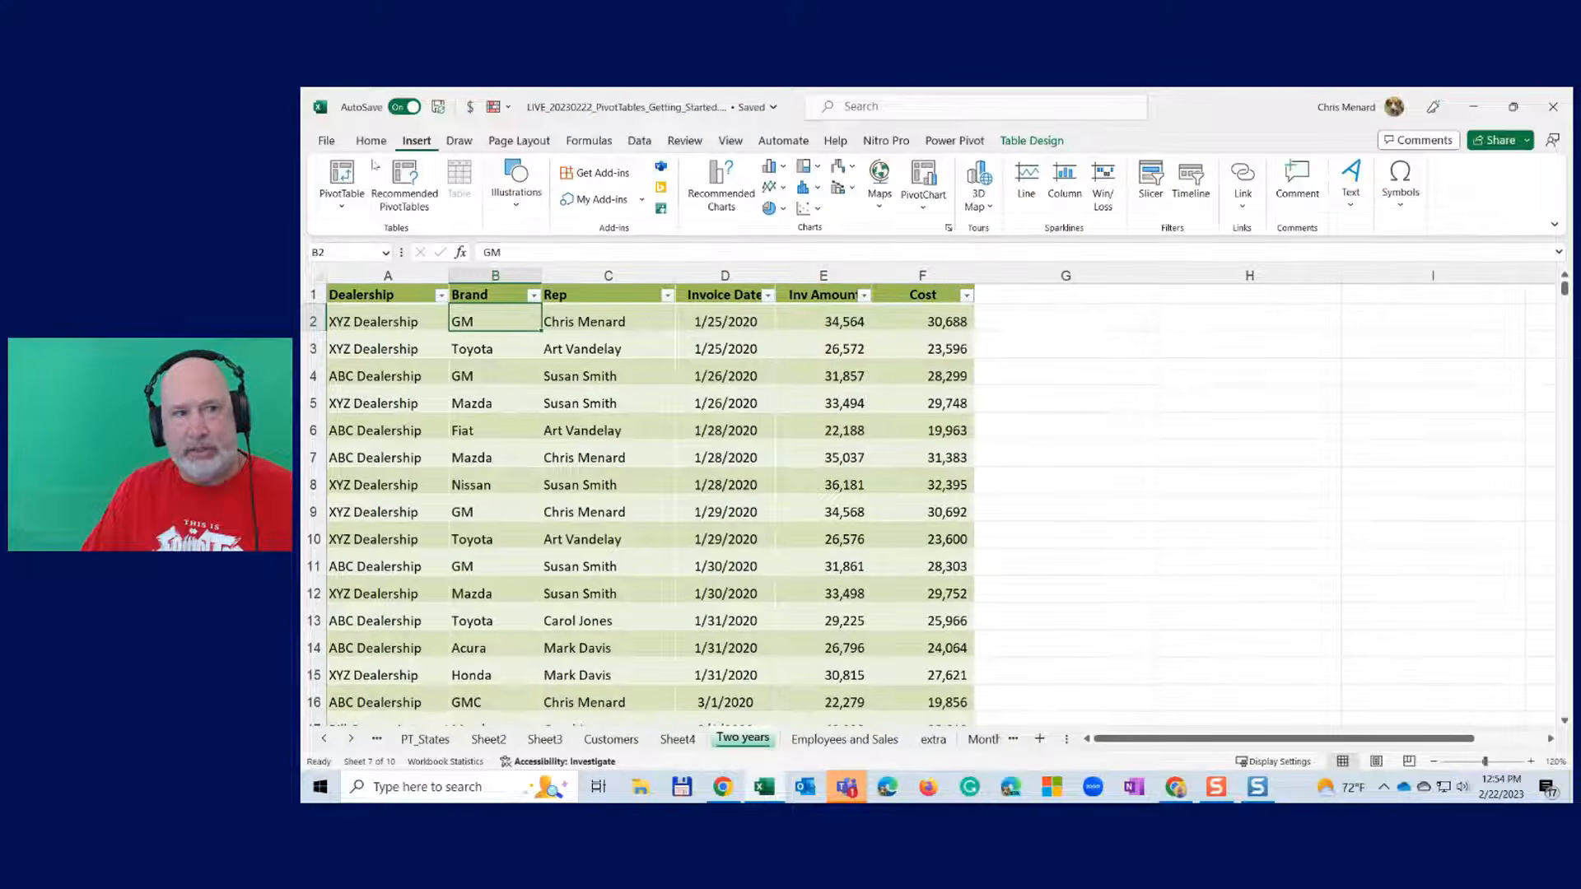
{"action": "left_click", "coordinate": [342, 177]}
{"action": "left_click", "coordinate": [338, 251]}
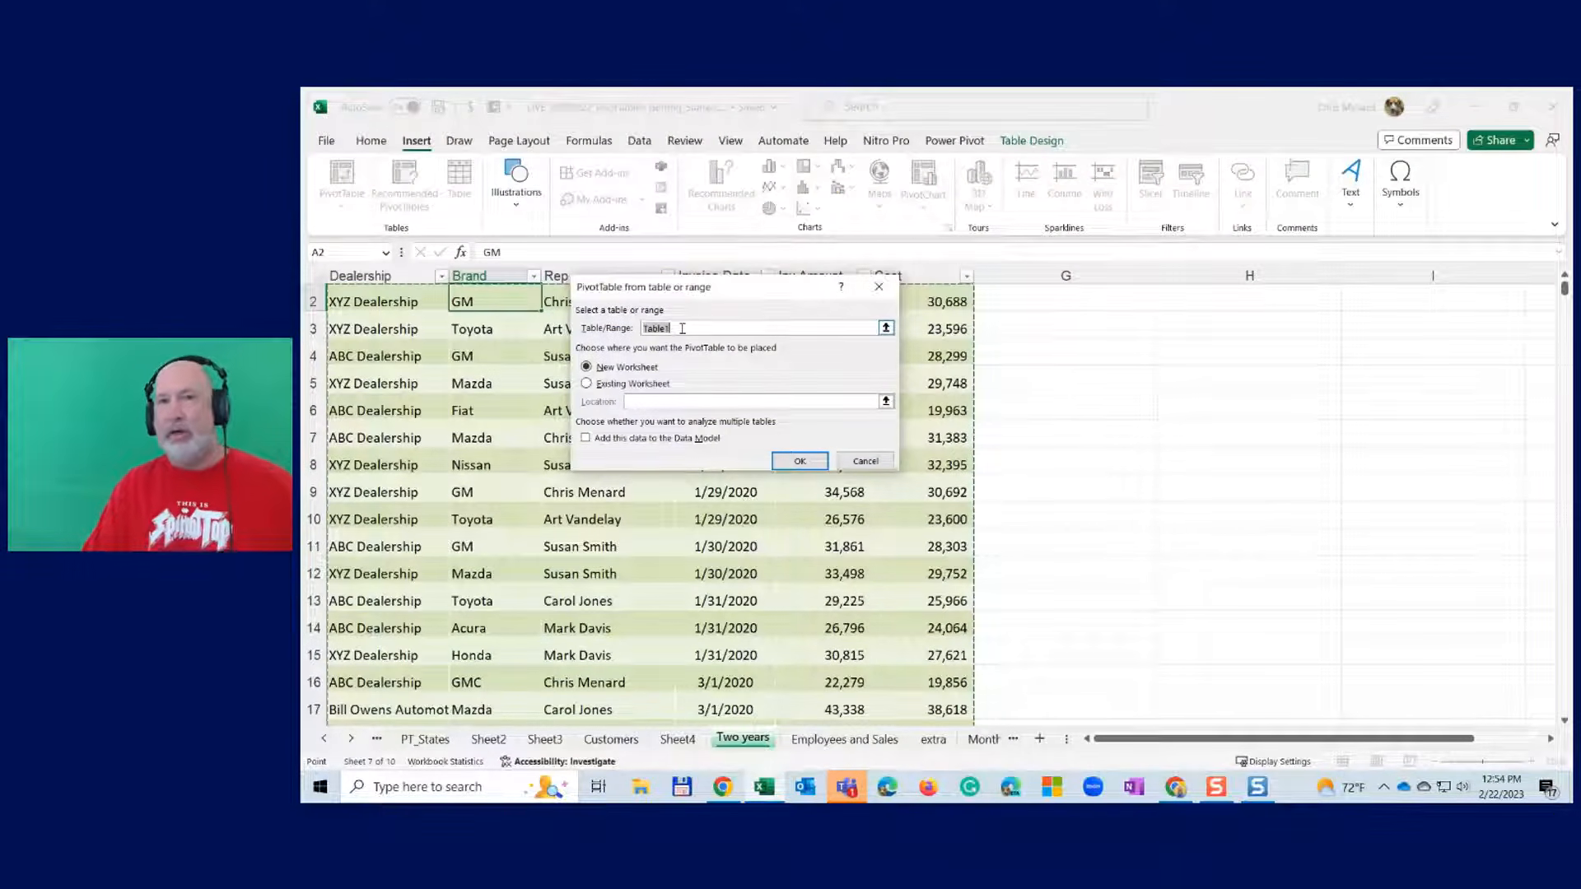
{"action": "left_click", "coordinate": [797, 462]}
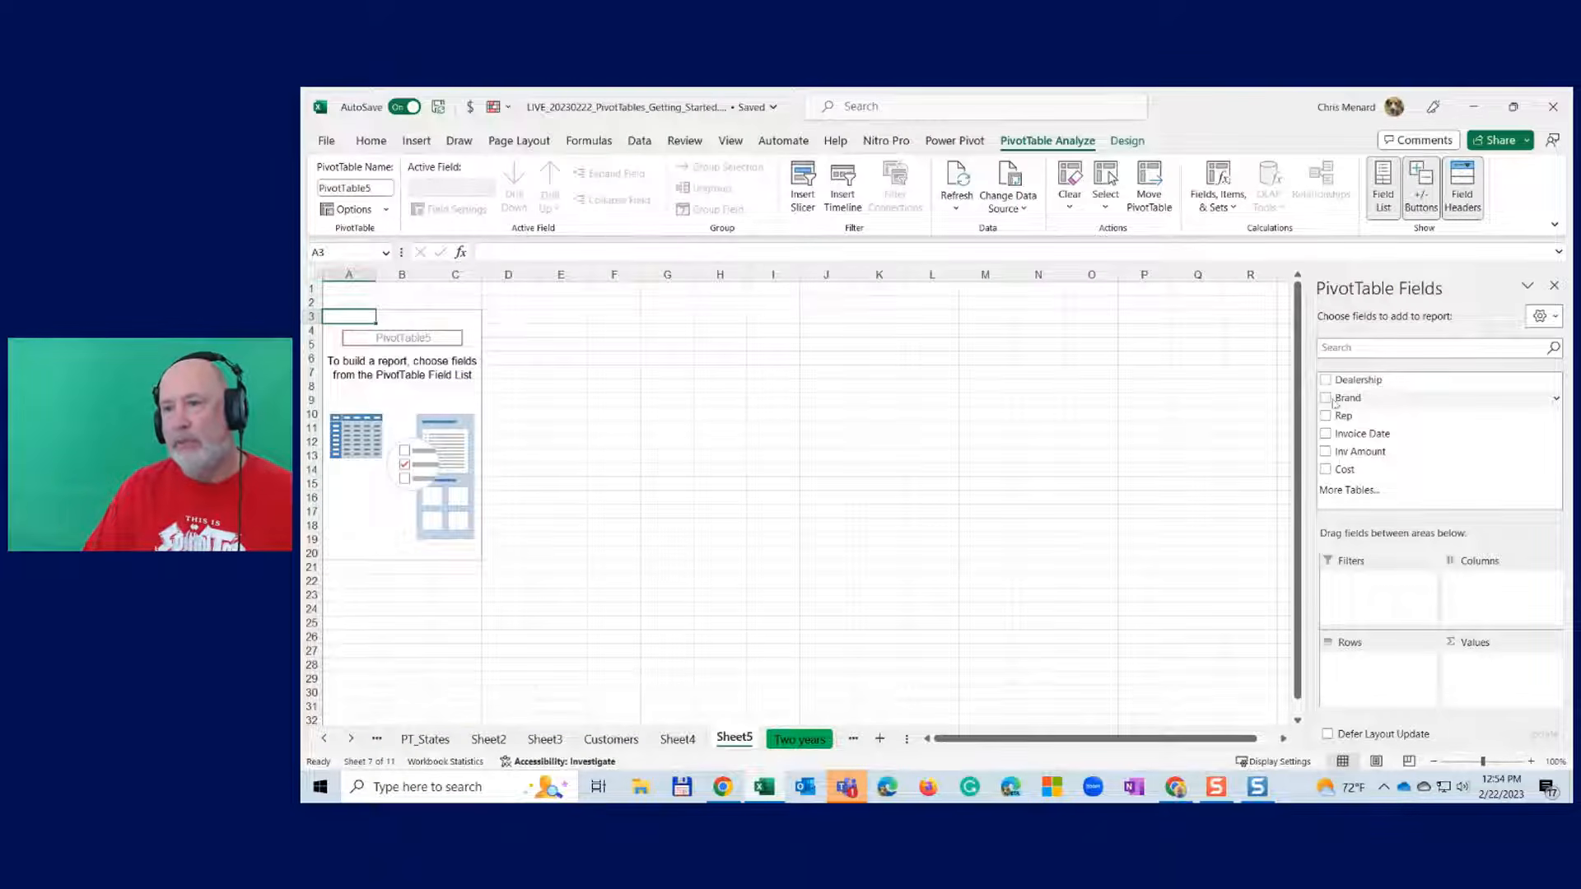
{"action": "left_click", "coordinate": [1326, 398]}
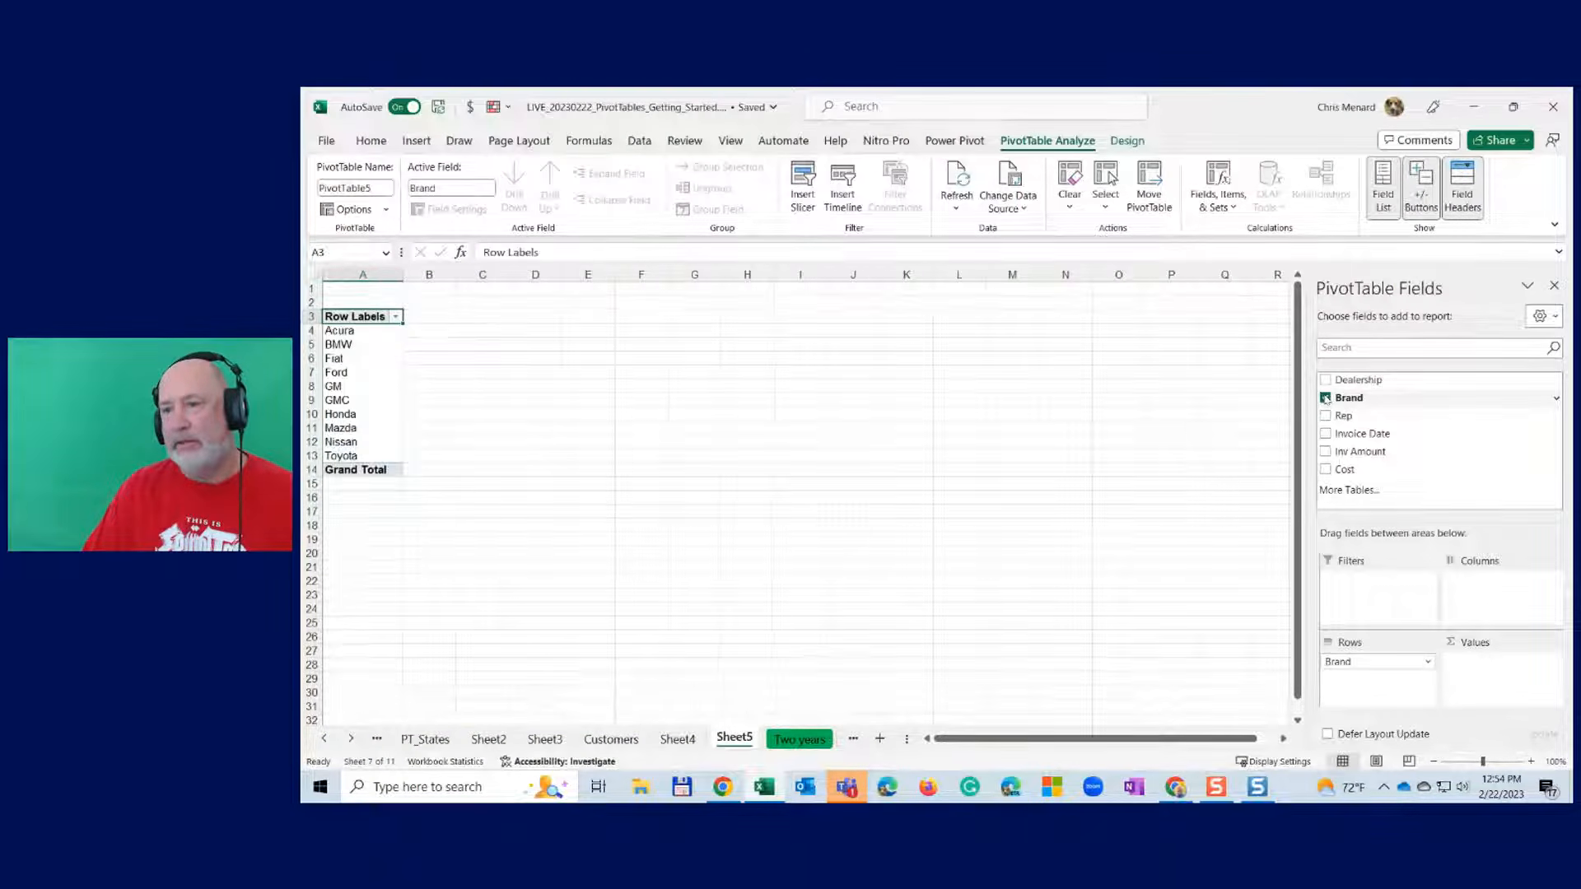
{"action": "left_click", "coordinate": [1326, 451]}
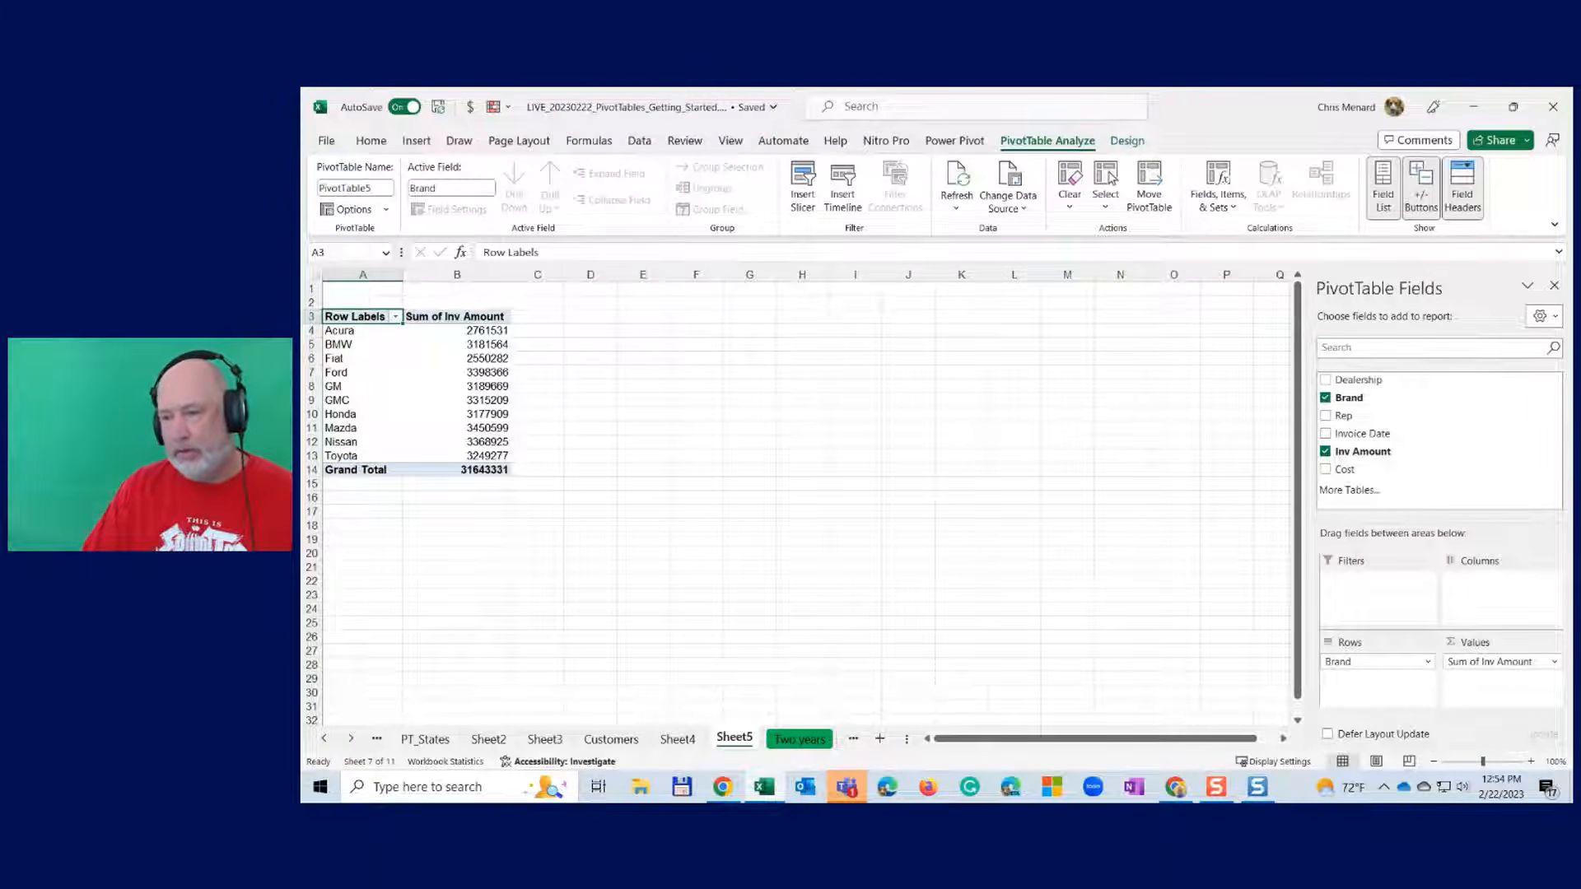
- Format the Sum of Inv Amount values with Comma Style and no decimals
{"action": "left_click", "coordinate": [1531, 762]}
{"action": "left_click", "coordinate": [1531, 762]}
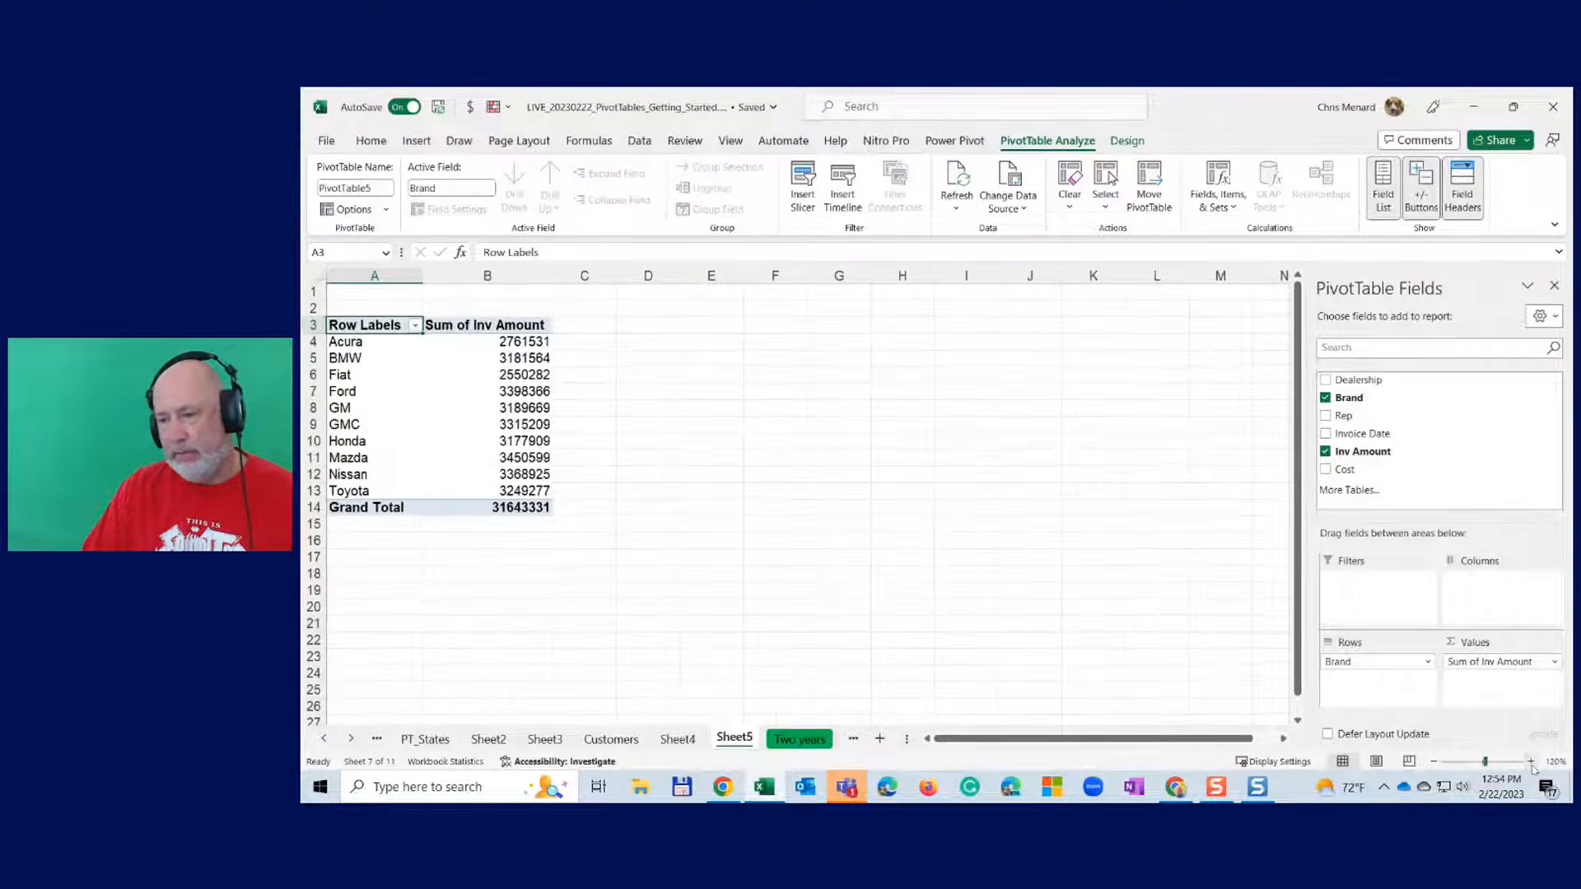
{"action": "left_click", "coordinate": [1531, 763]}
{"action": "left_click", "coordinate": [1531, 763]}
{"action": "left_click", "coordinate": [1531, 763]}
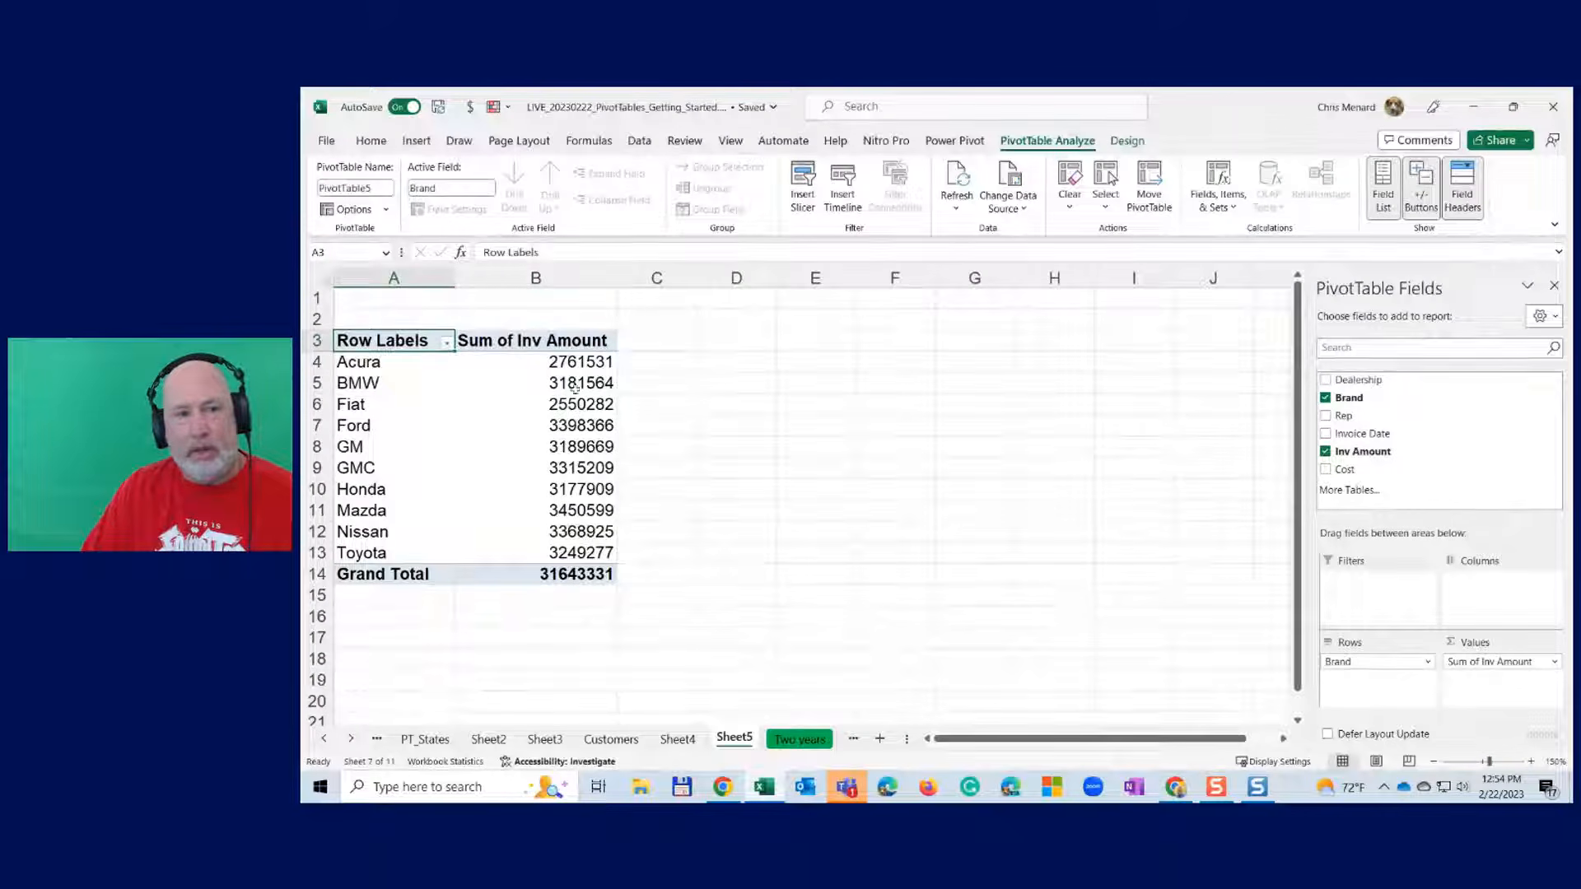
{"action": "left_click_drag", "start_coordinate": [559, 364], "coordinate": [581, 574]}
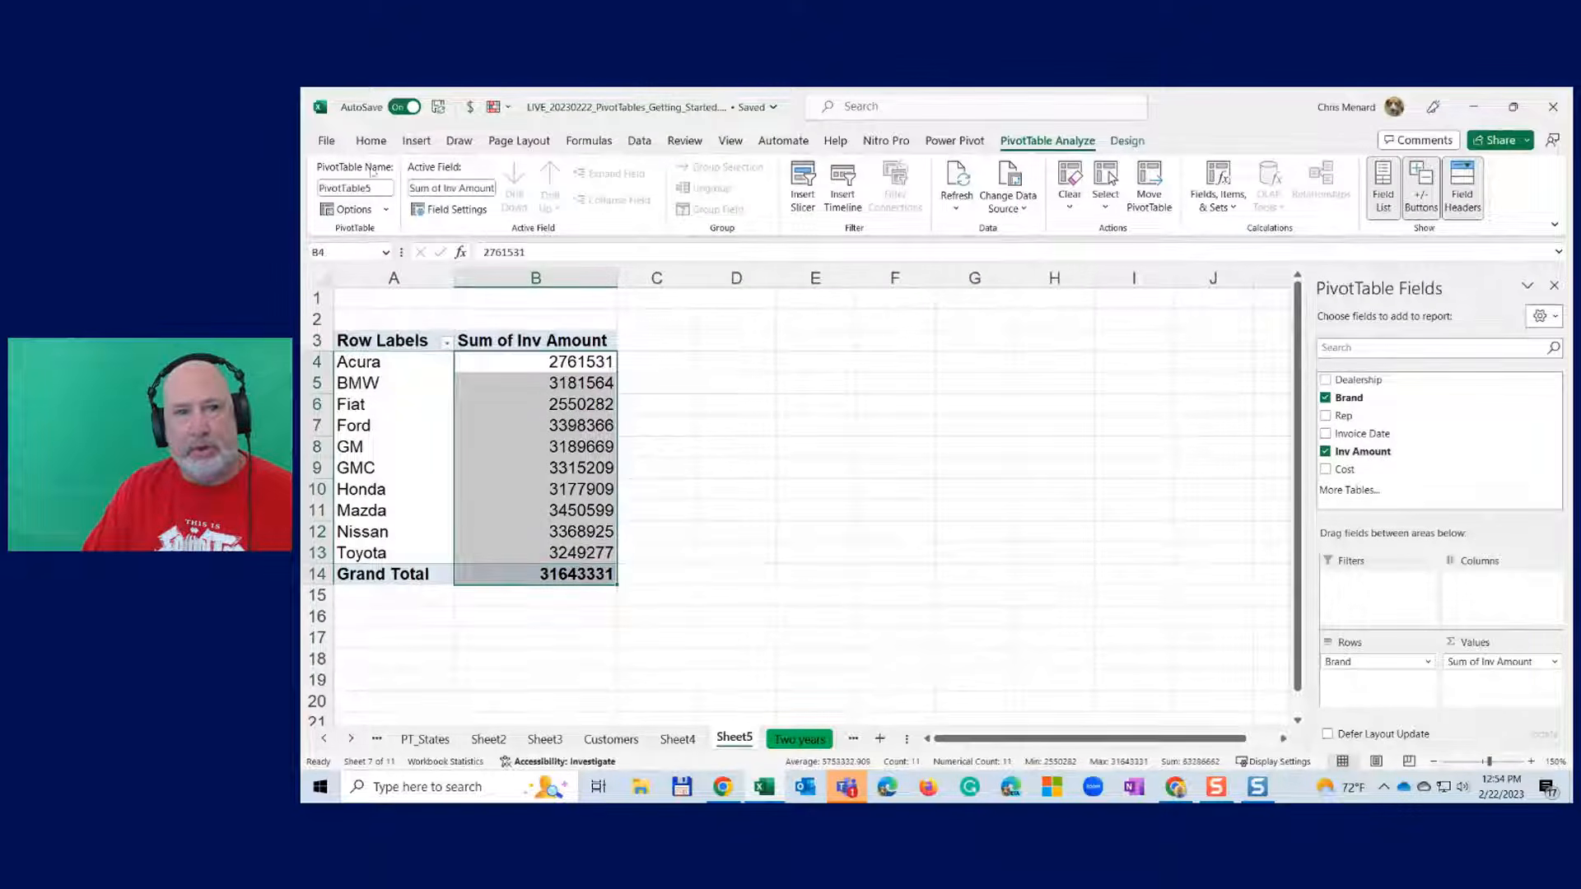
{"action": "left_click", "coordinate": [370, 141]}
{"action": "left_click", "coordinate": [967, 198]}
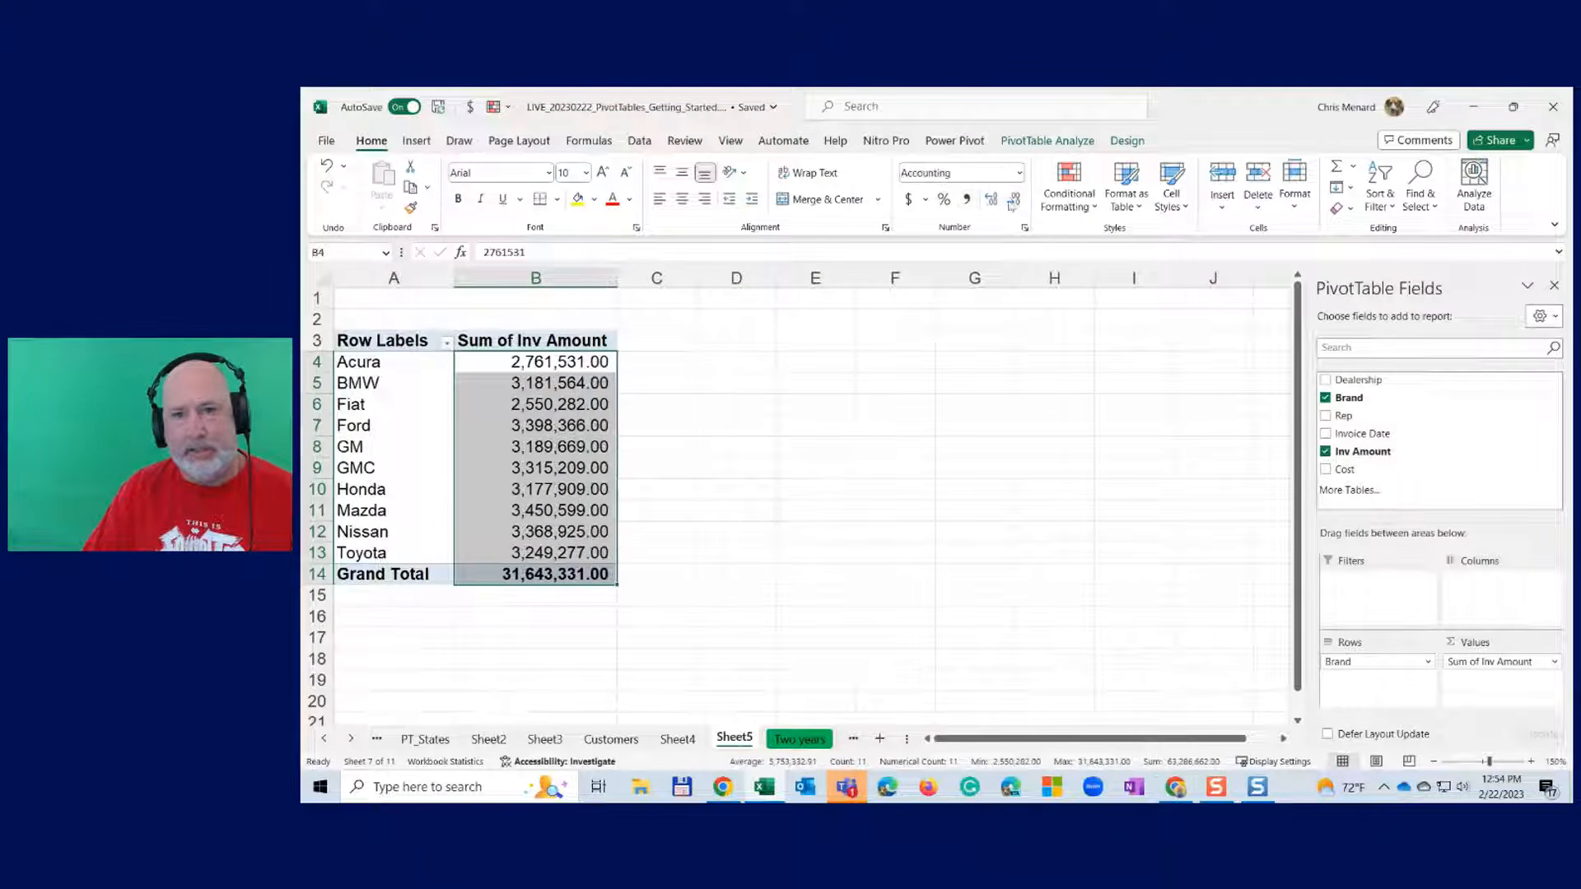
{"action": "left_click", "coordinate": [1012, 201]}
{"action": "left_click", "coordinate": [1012, 201]}
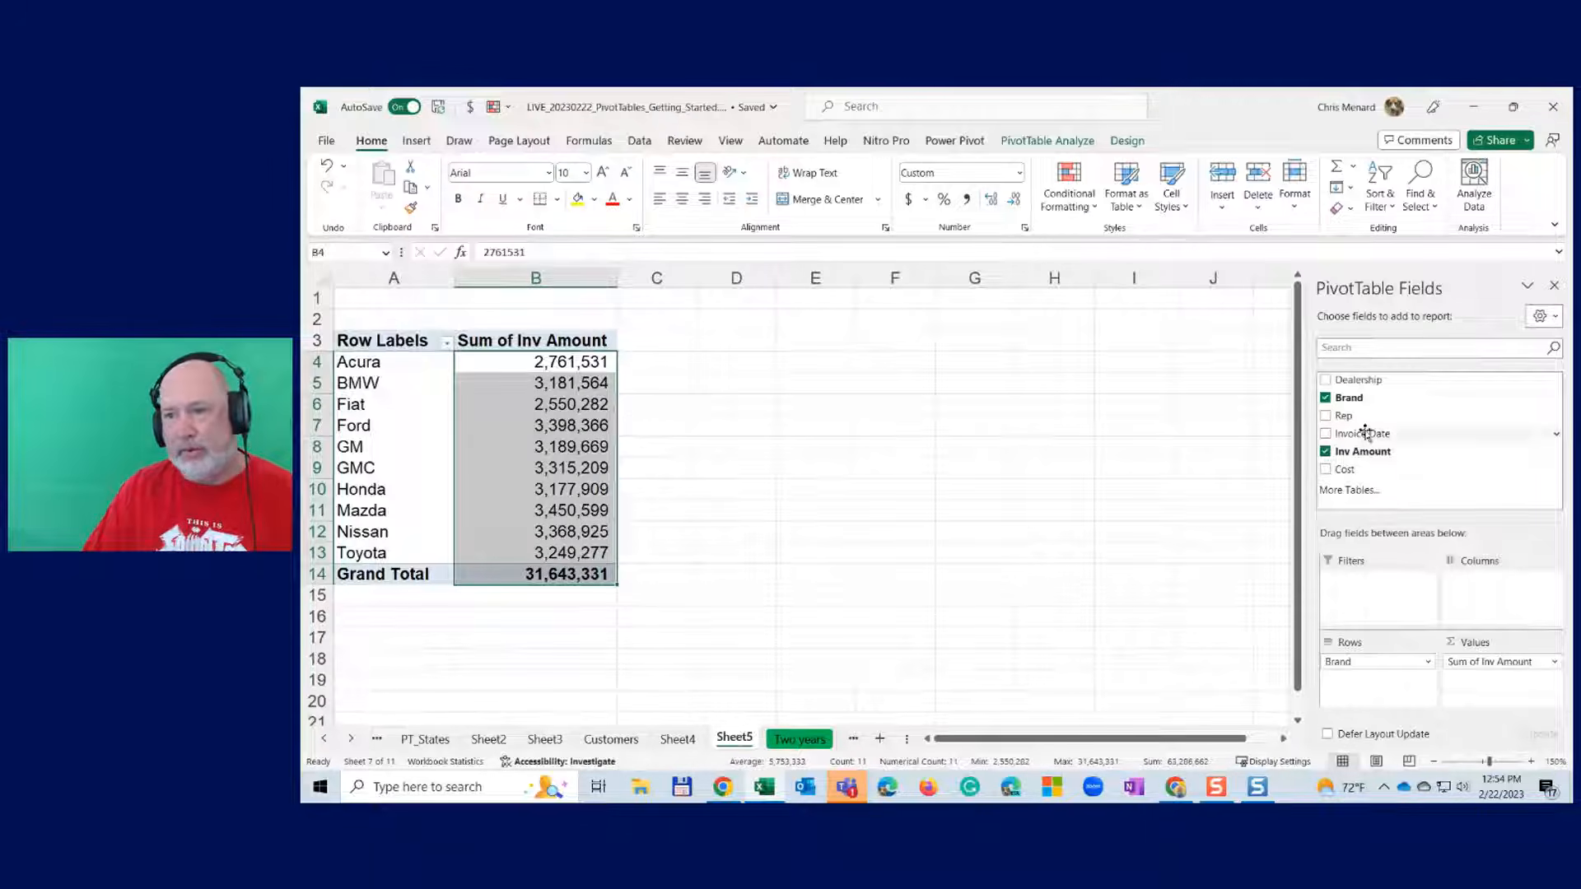
- Put Dealership across the columns and widen columns B and E to fit
{"action": "left_click_drag", "start_coordinate": [1356, 387], "coordinate": [1491, 594]}
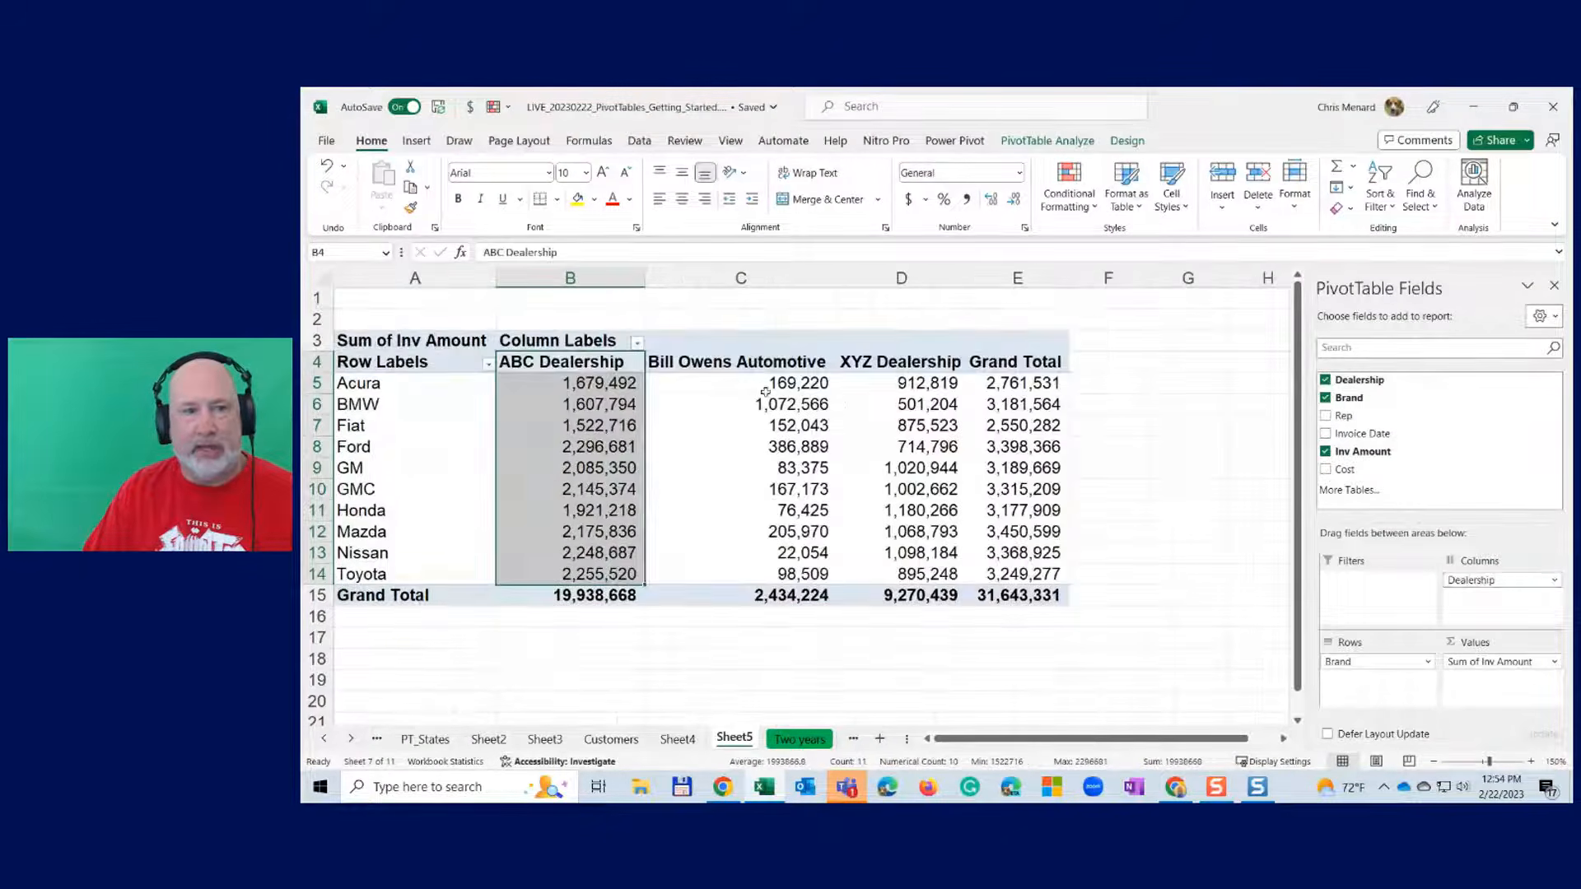
{"action": "left_click_drag", "start_coordinate": [650, 284], "coordinate": [655, 284]}
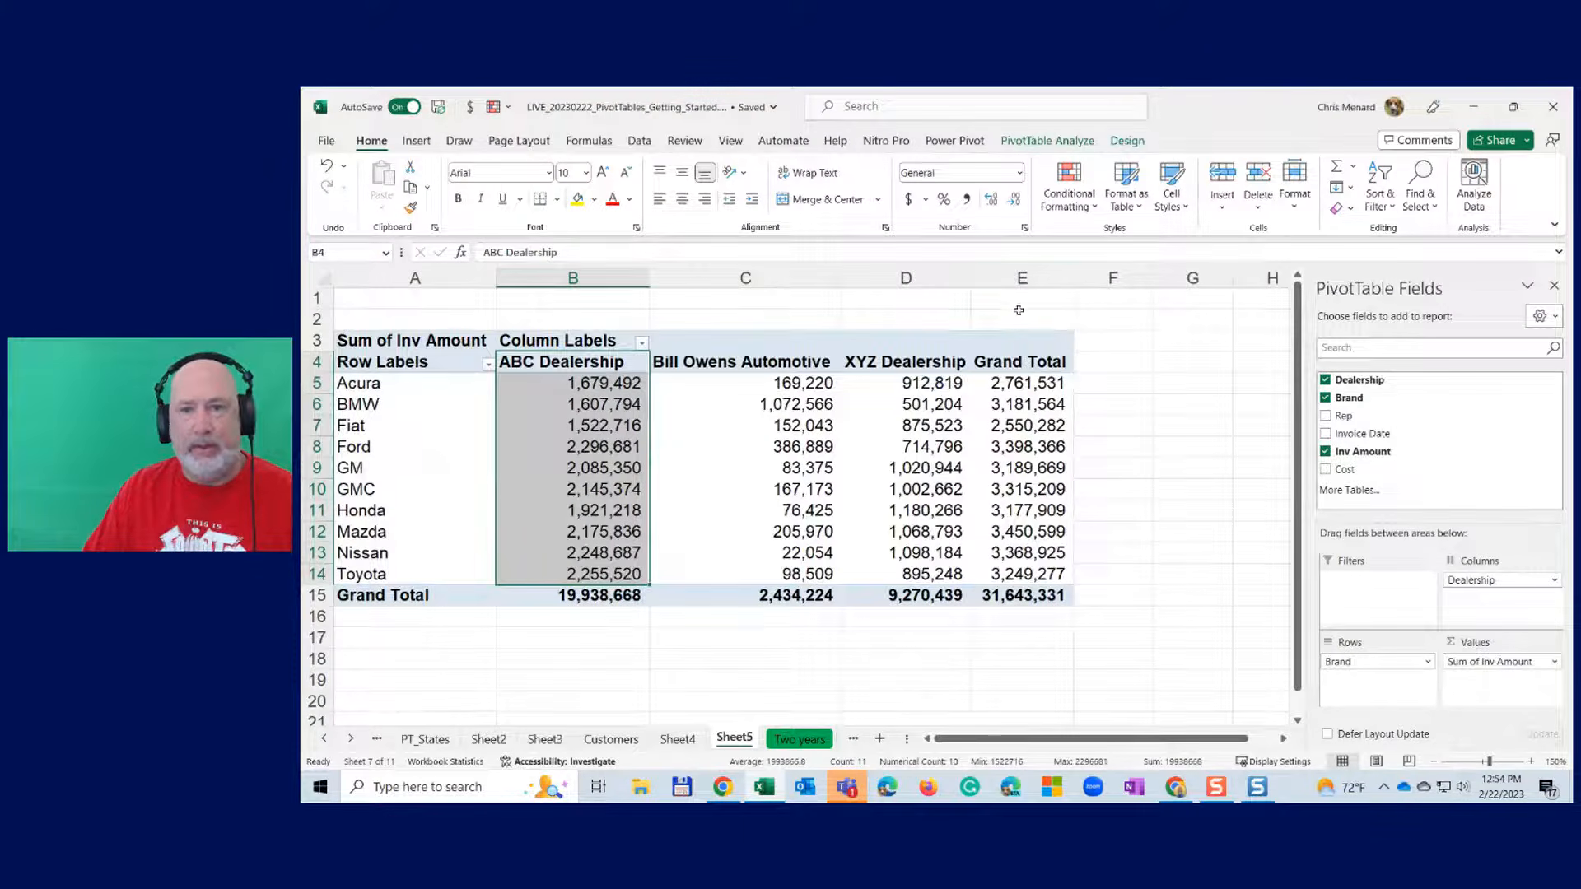
{"action": "left_click_drag", "start_coordinate": [1073, 280], "coordinate": [1088, 280]}
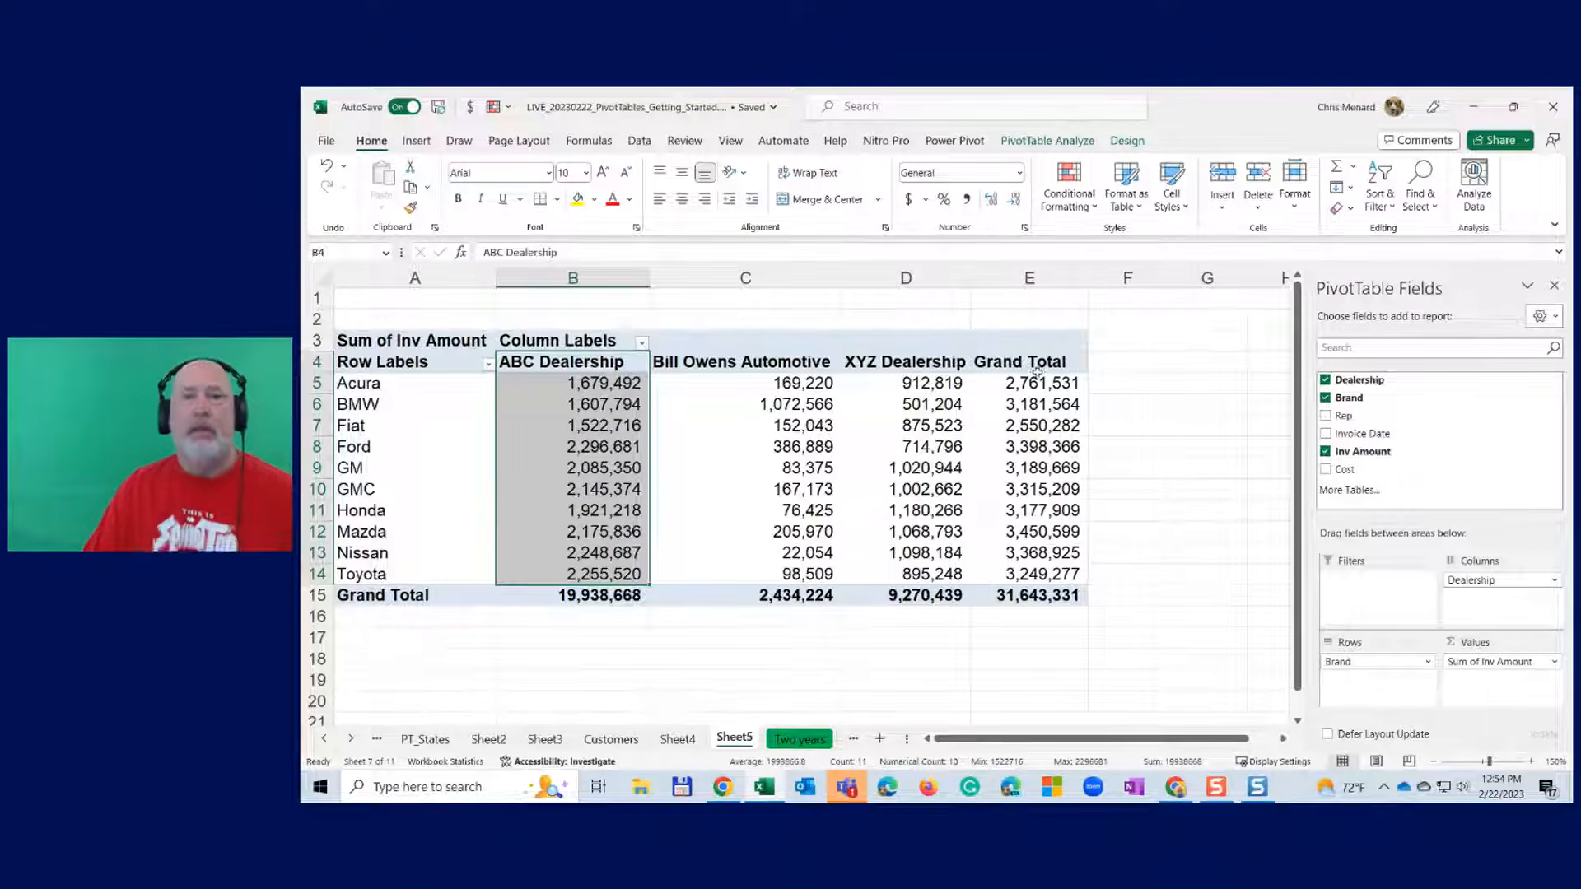
{"action": "left_click", "coordinate": [769, 389]}
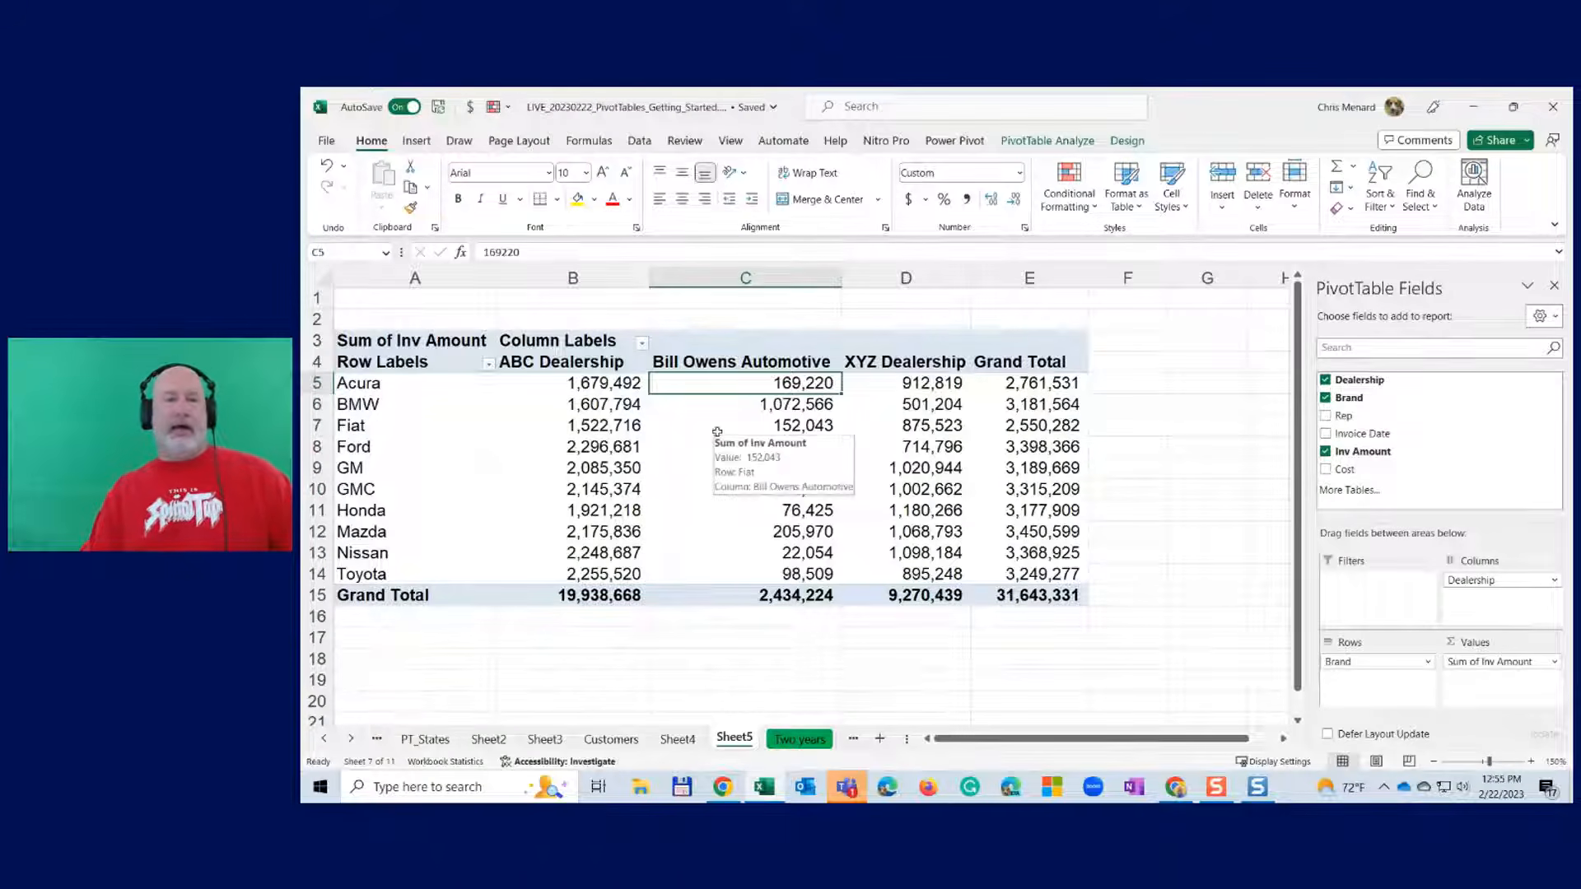
- Apply the orange Medium style from the PivotTable Styles gallery to the Sheet5 PivotTable
{"action": "left_click", "coordinate": [1130, 145]}
{"action": "left_click", "coordinate": [1128, 205]}
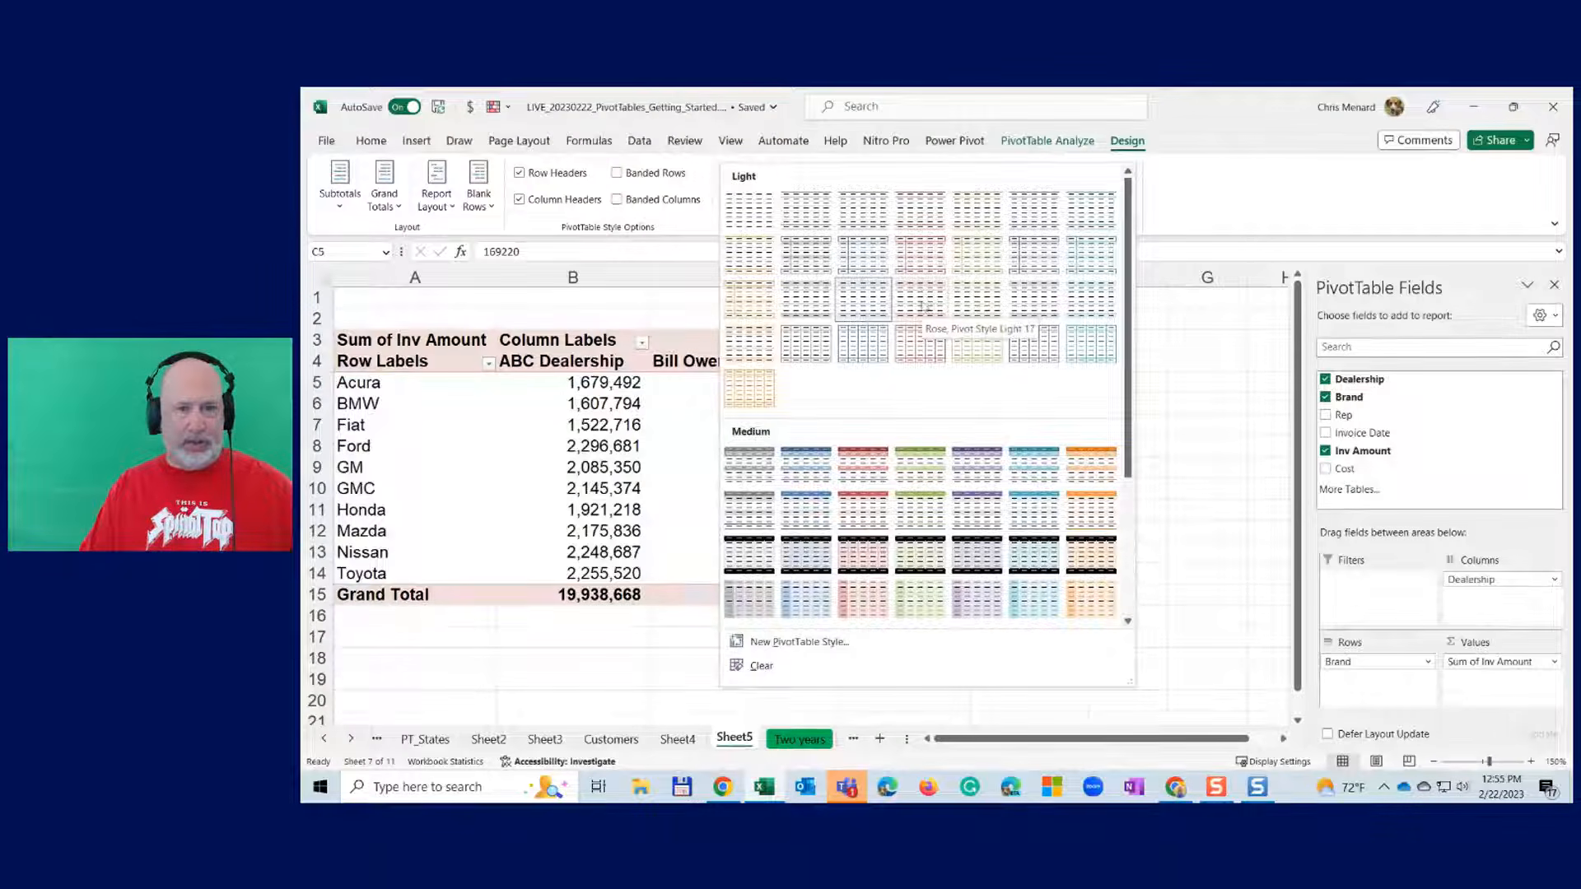
{"action": "left_click", "coordinate": [1084, 473]}
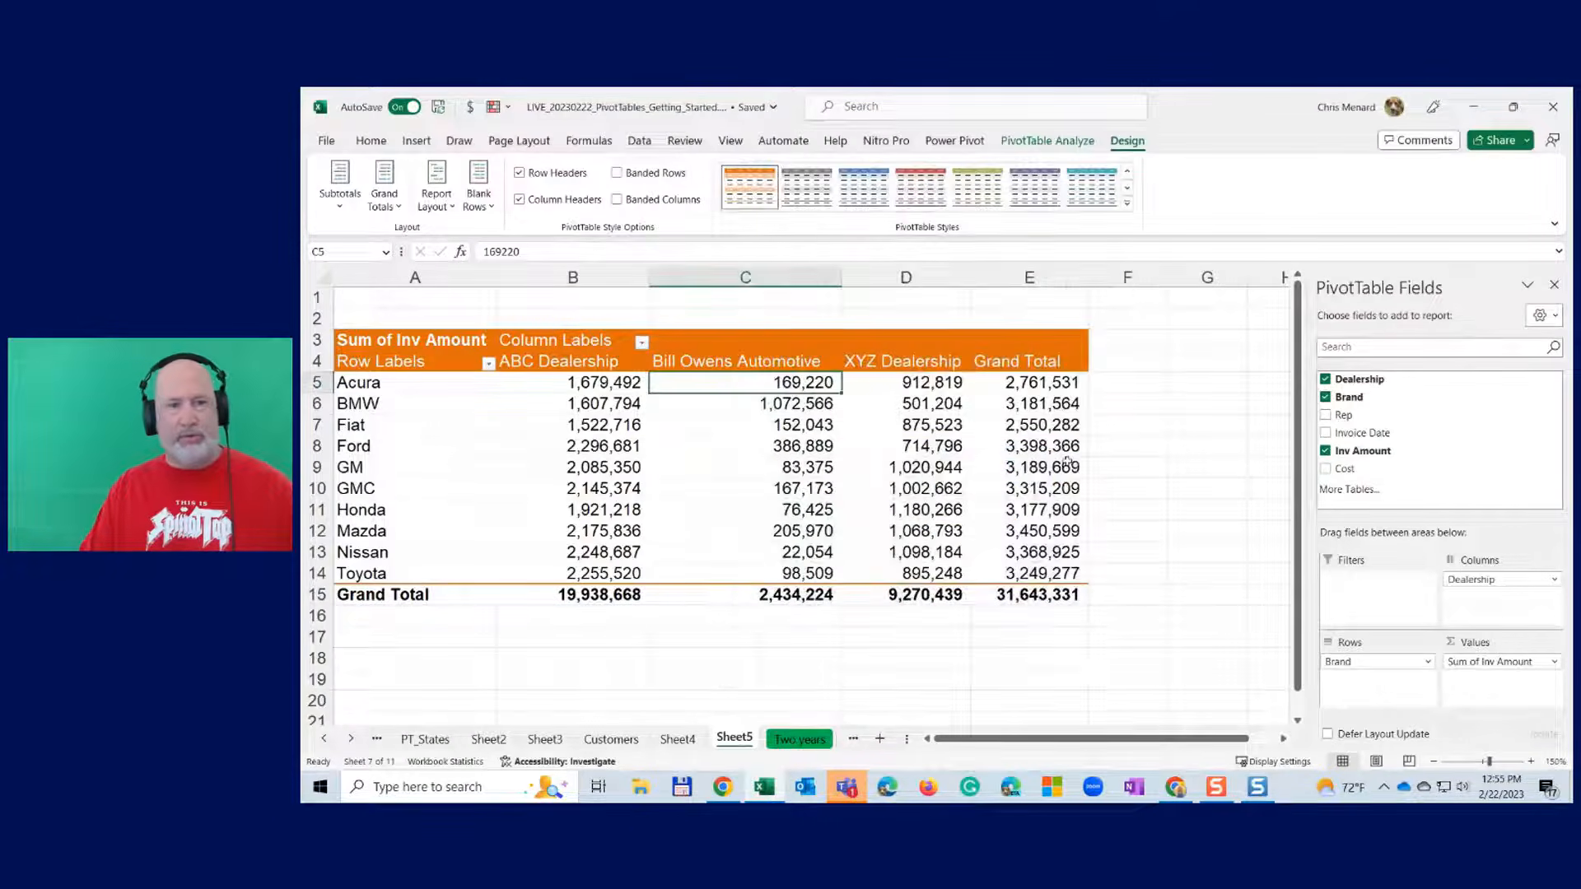
{"action": "mouse_move", "coordinate": [736, 383]}
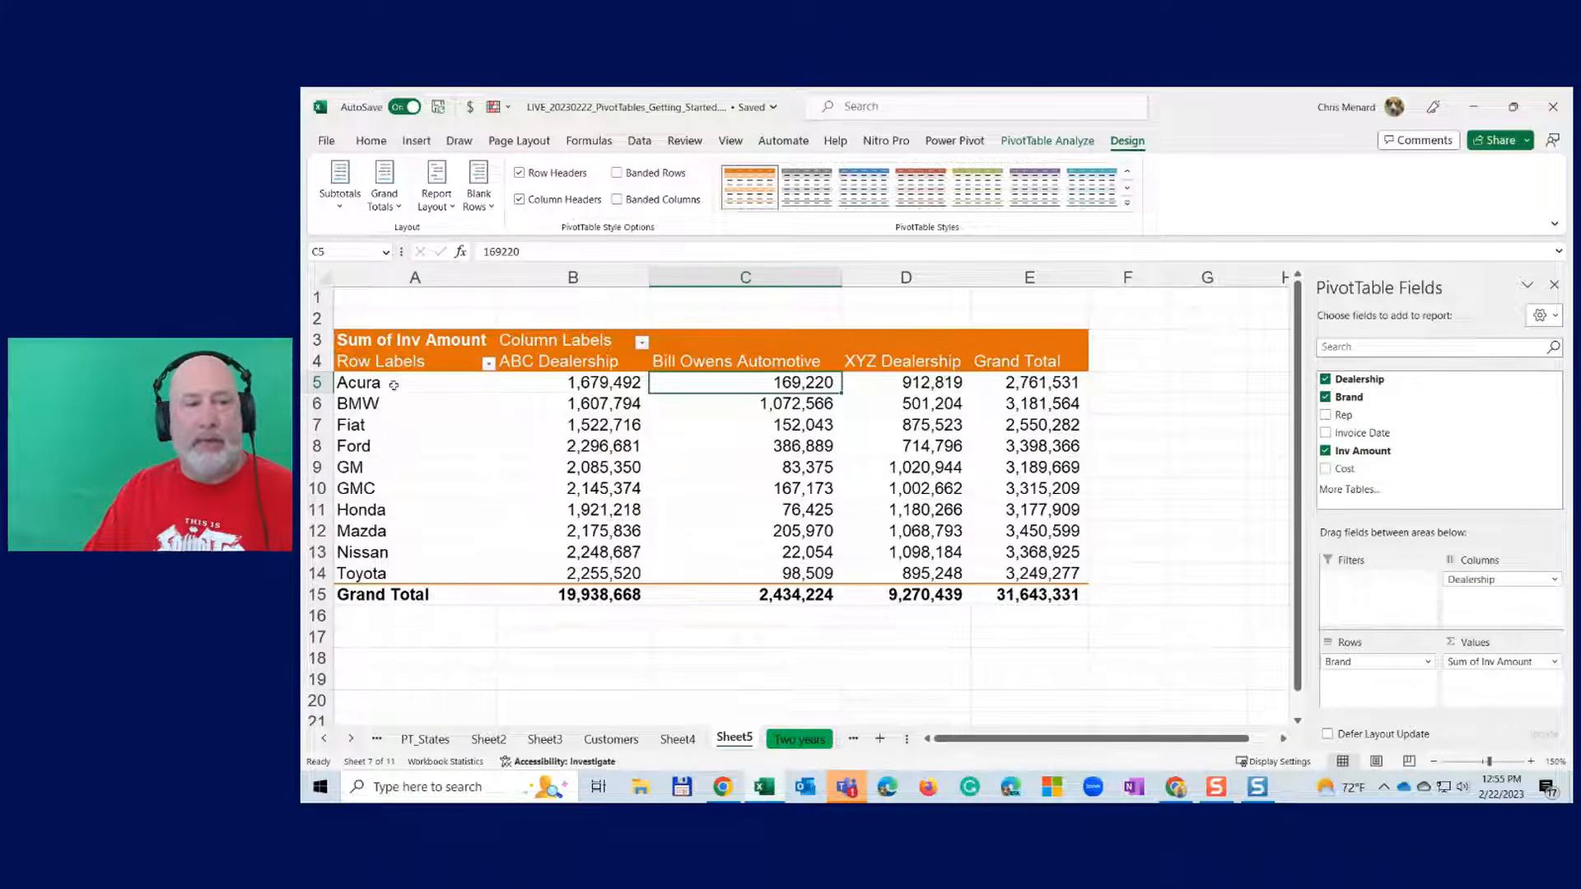
{"action": "left_click_drag", "start_coordinate": [387, 384], "coordinate": [394, 572]}
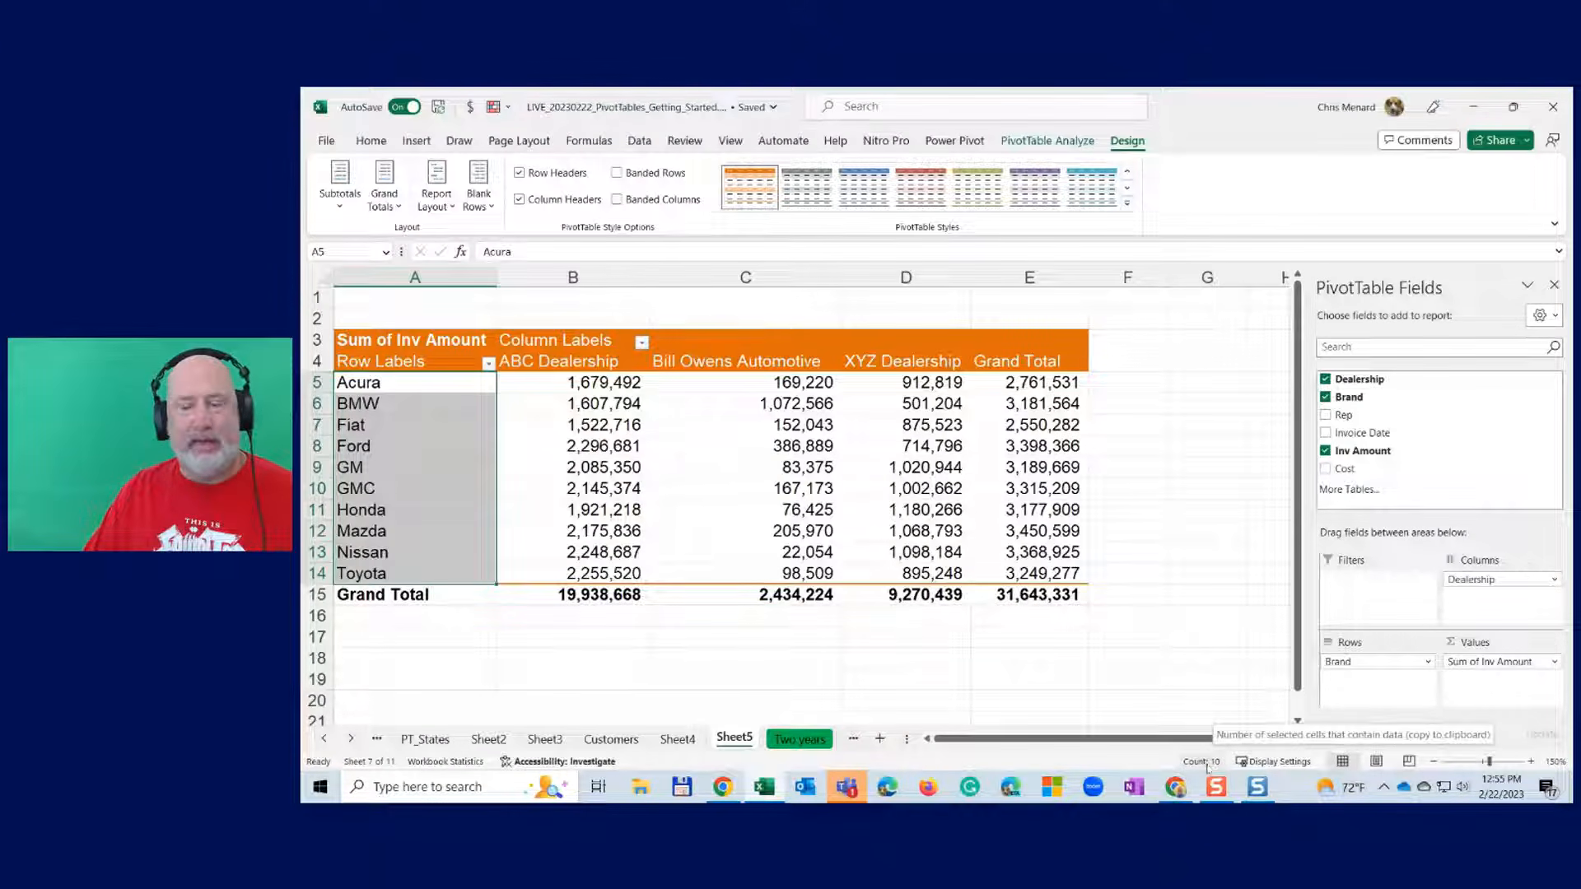
{"action": "left_click", "coordinate": [529, 395]}
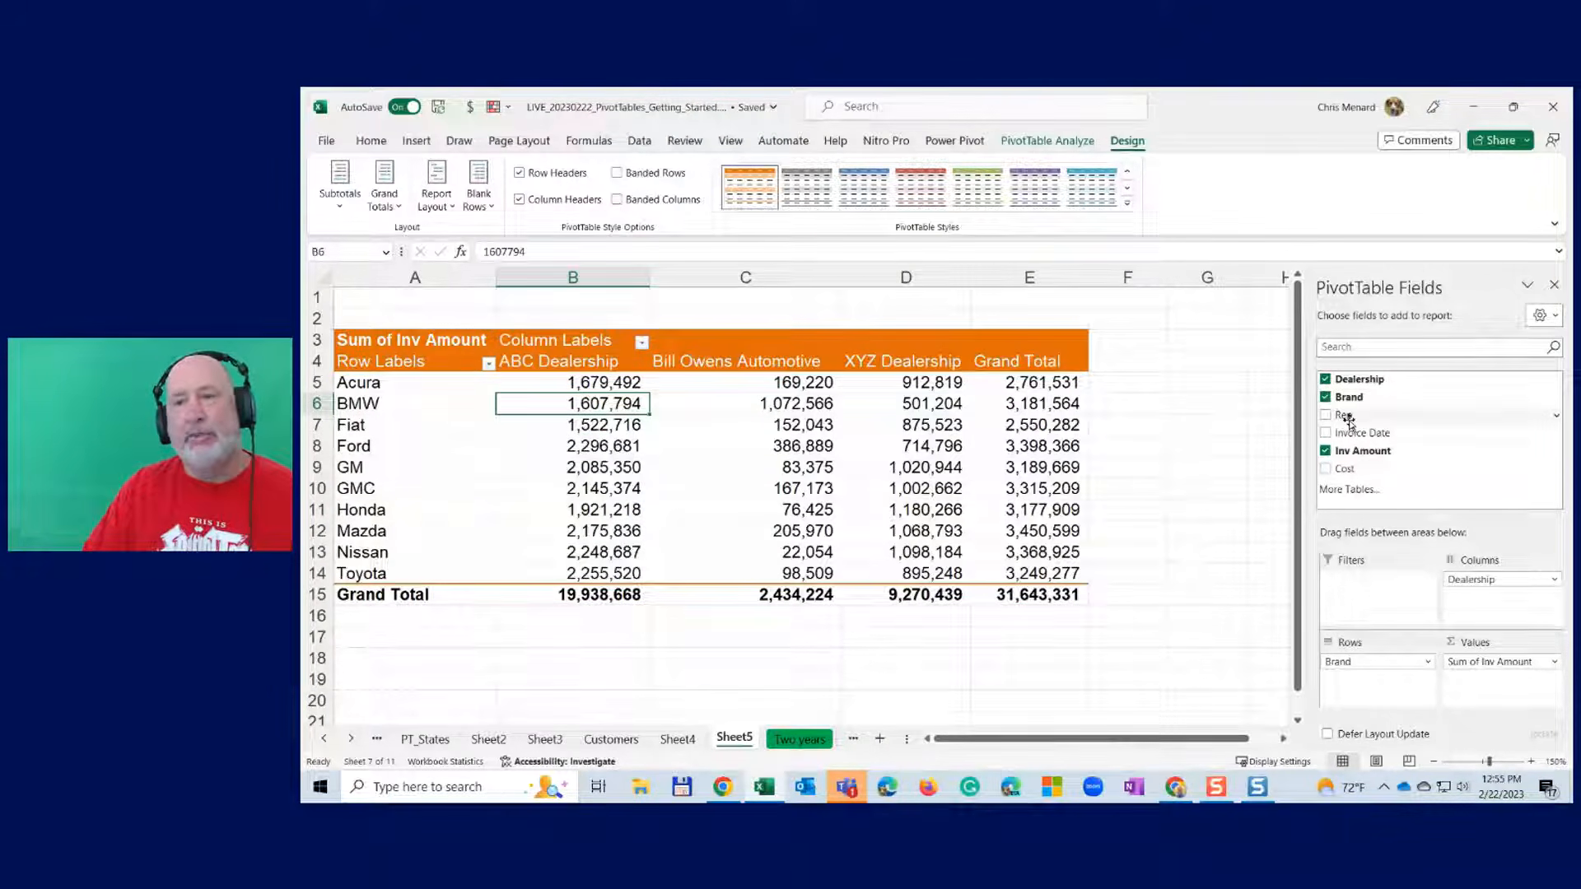
- Add Rep to Rows, move Brand to the Filters area, and confirm it shows (All)
{"action": "mouse_move", "coordinate": [1351, 422]}
{"action": "left_mouse_down"}
{"action": "mouse_move", "coordinate": [1384, 613]}
{"action": "mouse_move", "coordinate": [1376, 700]}
{"action": "mouse_move", "coordinate": [1354, 657]}
{"action": "mouse_move", "coordinate": [1376, 693]}
{"action": "mouse_move", "coordinate": [1357, 677]}
{"action": "left_mouse_up"}
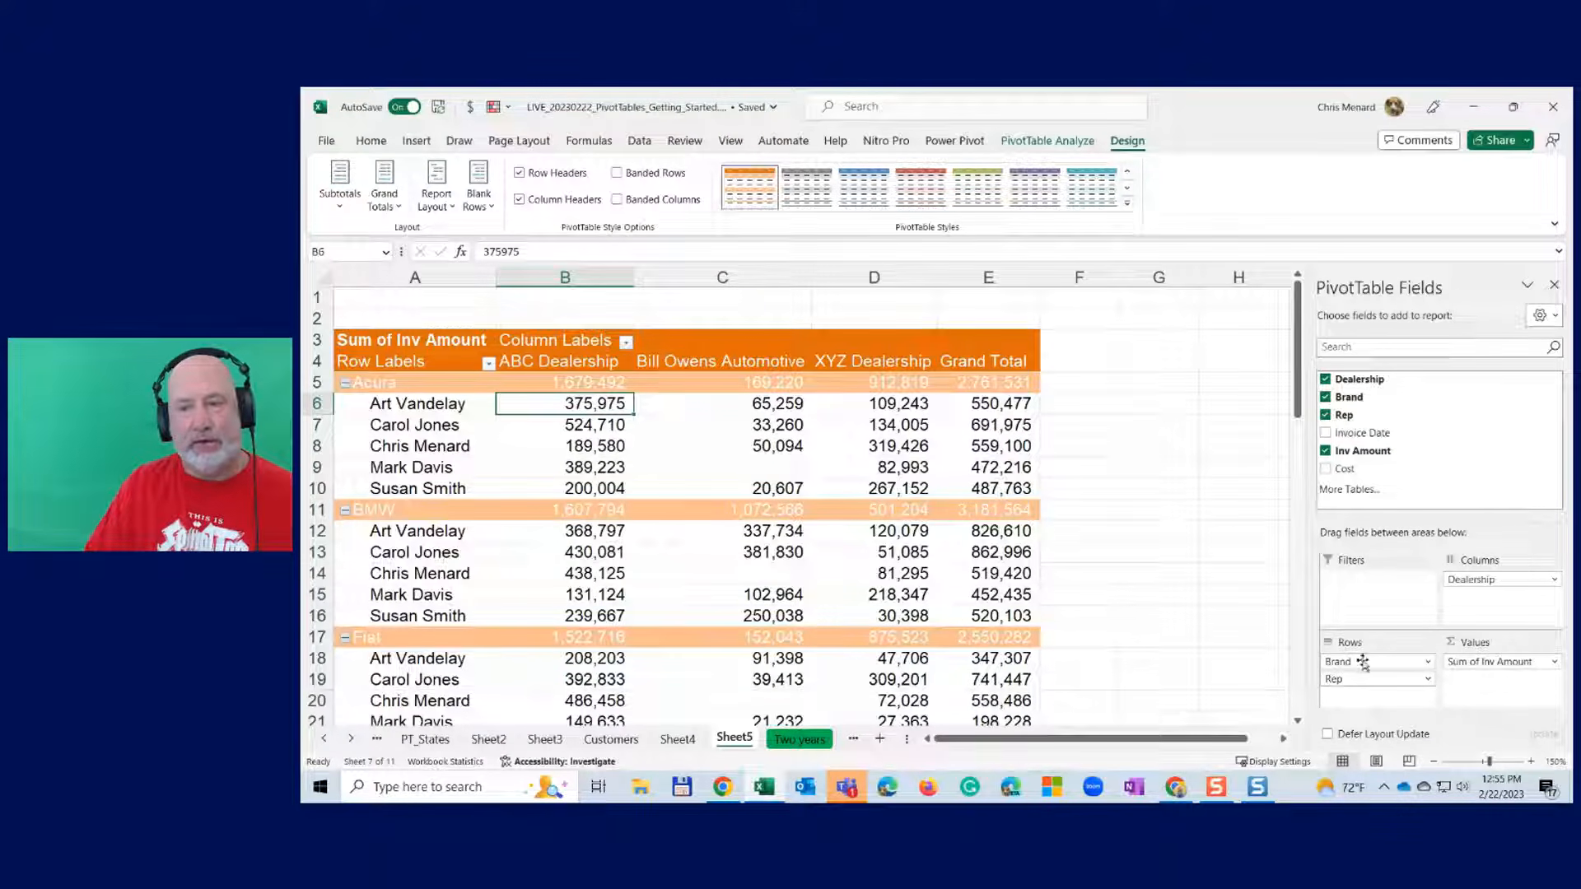
{"action": "left_click_drag", "start_coordinate": [1359, 662], "coordinate": [1380, 607]}
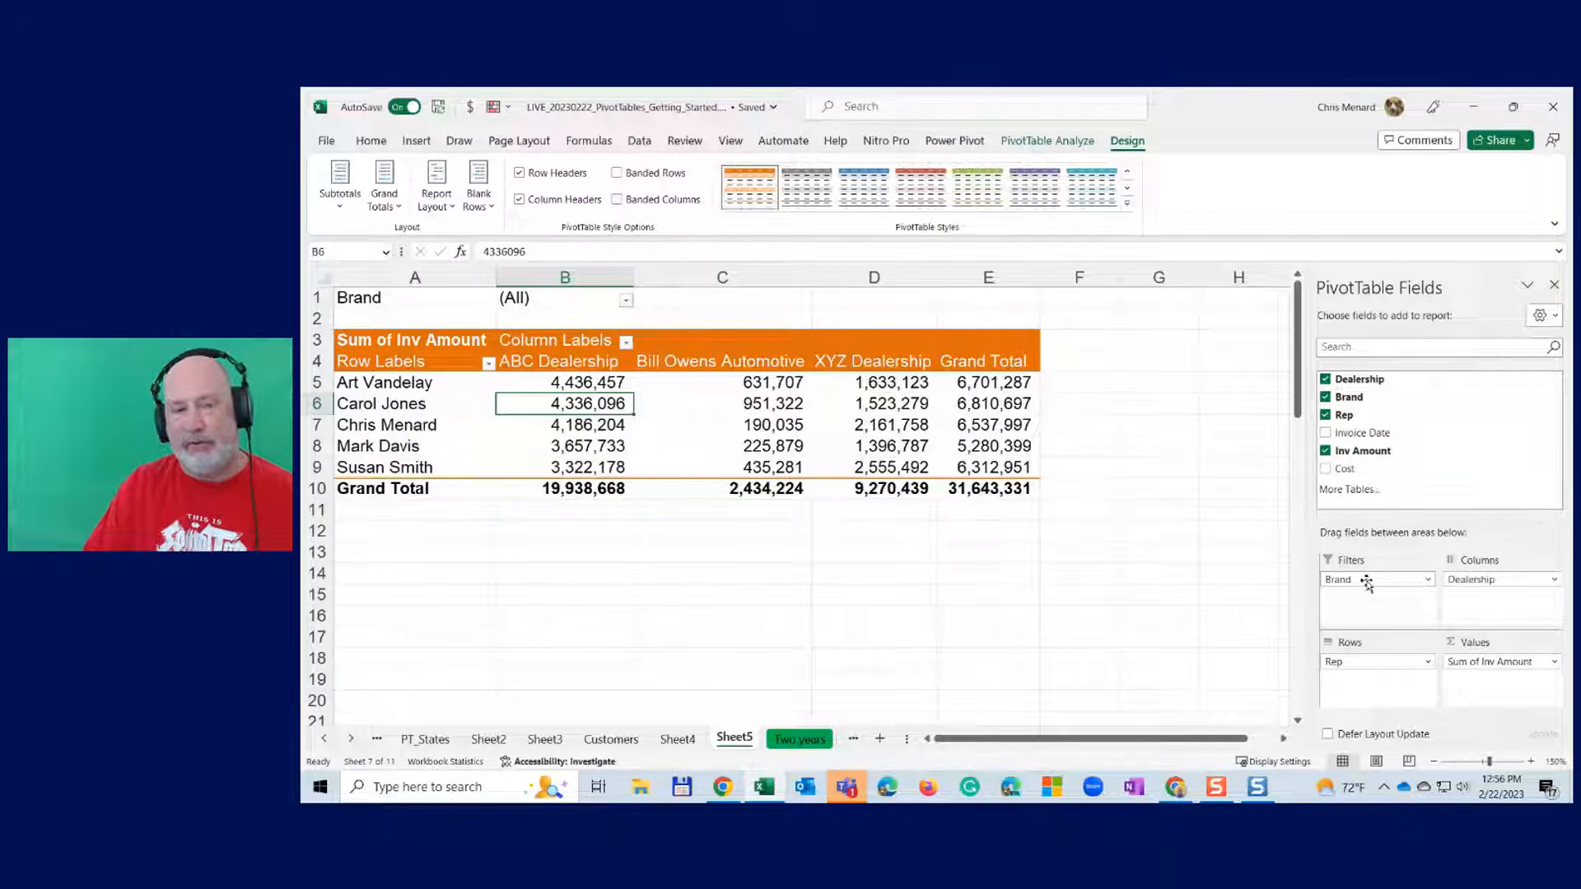
{"action": "left_click", "coordinate": [627, 305]}
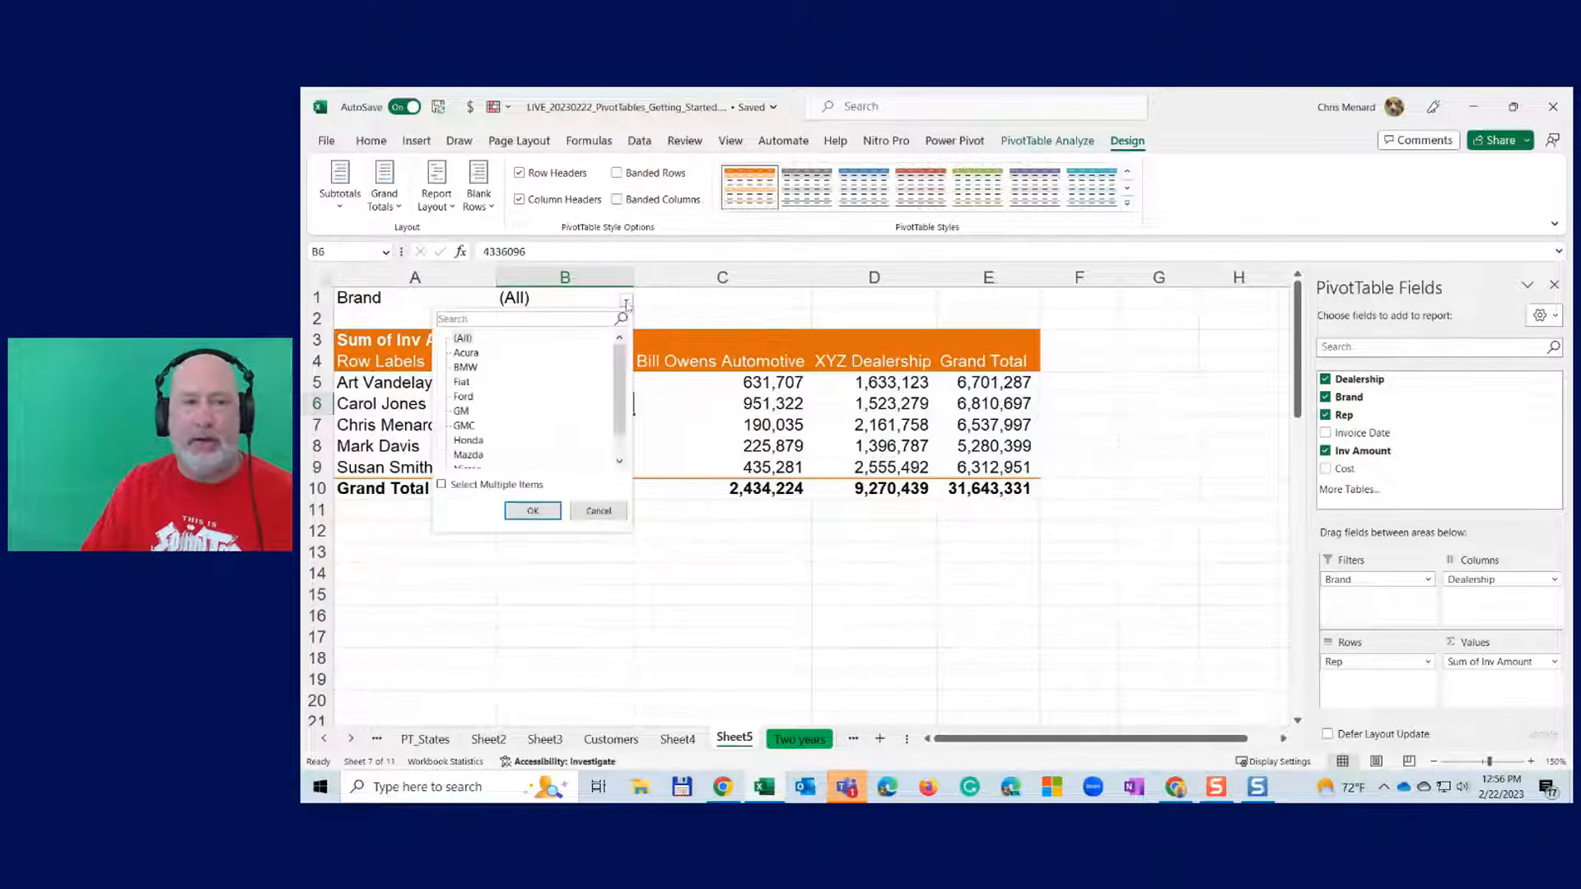
{"action": "left_click", "coordinate": [627, 305]}
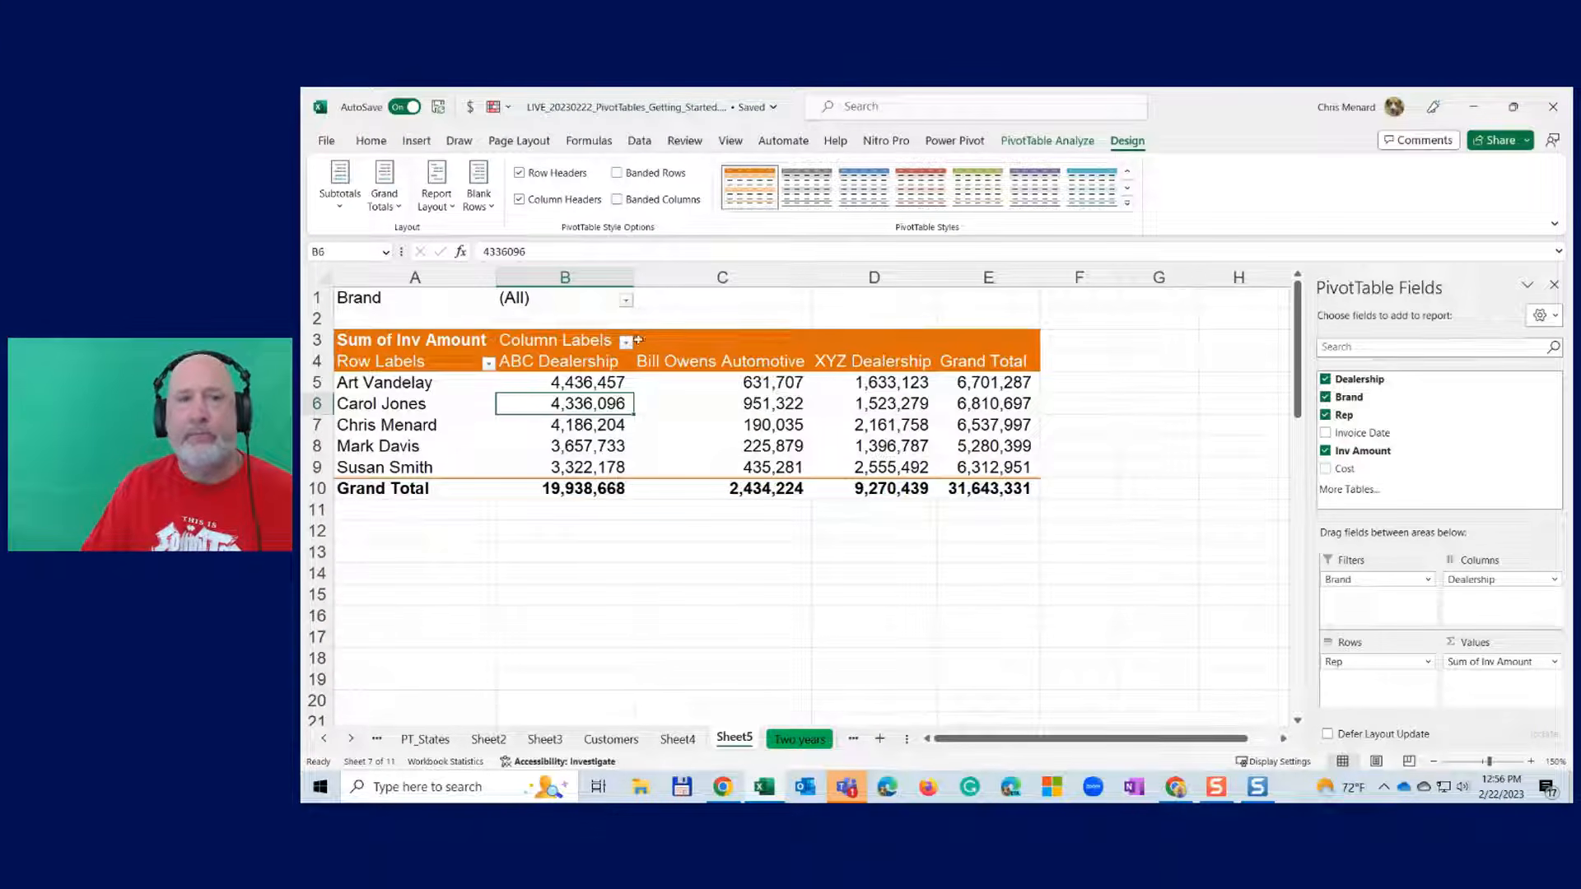
- Choose Show Report Filter Pages from the PivotTable Analyze Options dropdown
{"action": "left_click", "coordinate": [1068, 146]}
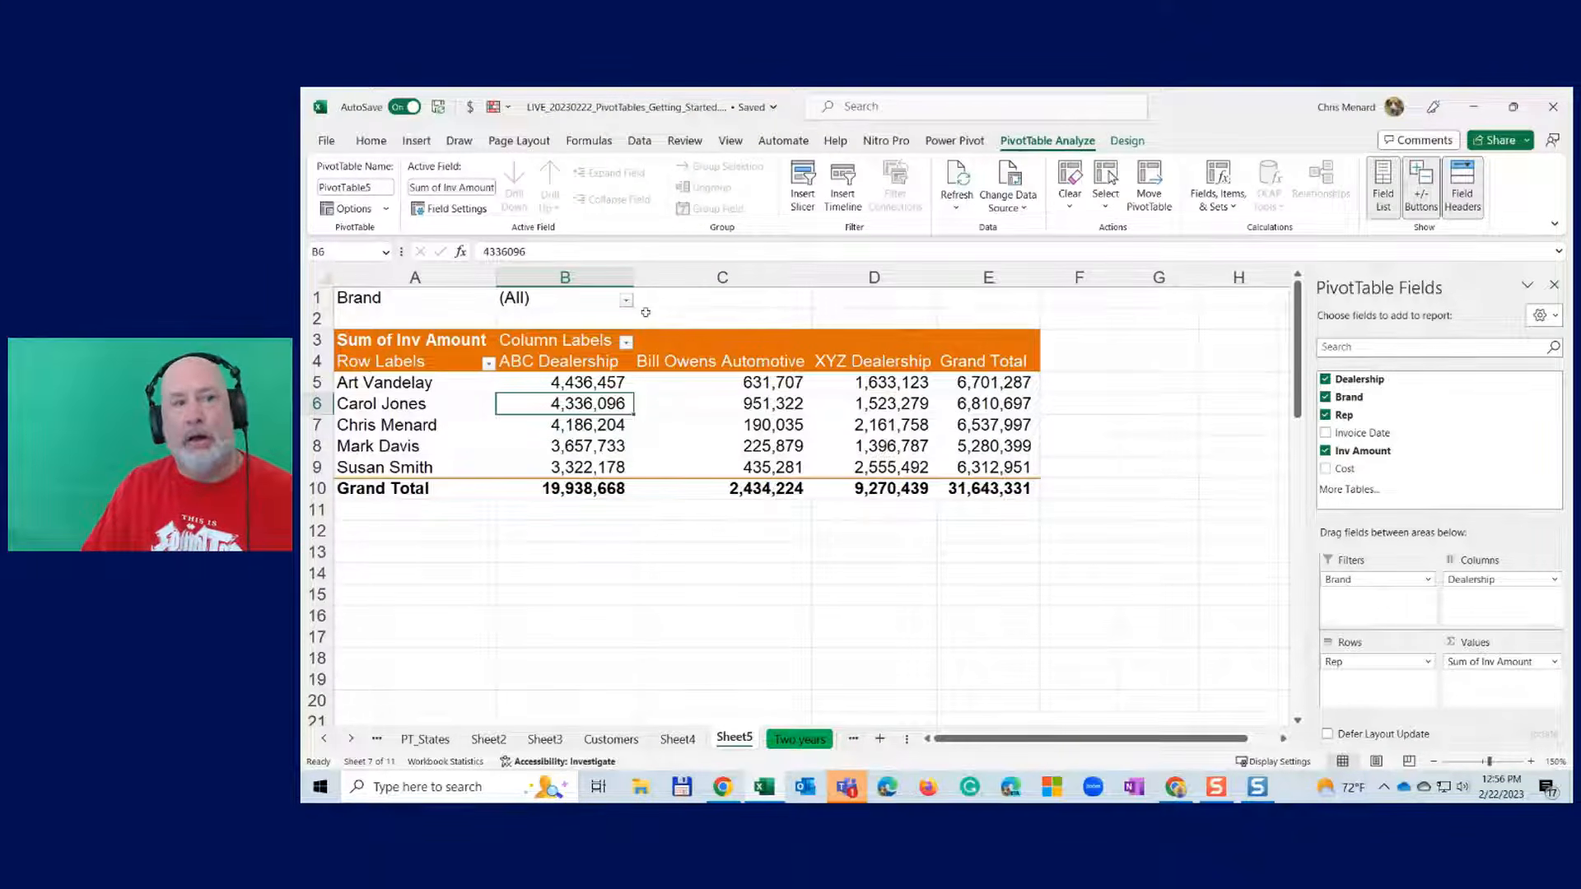
{"action": "left_click", "coordinate": [386, 210]}
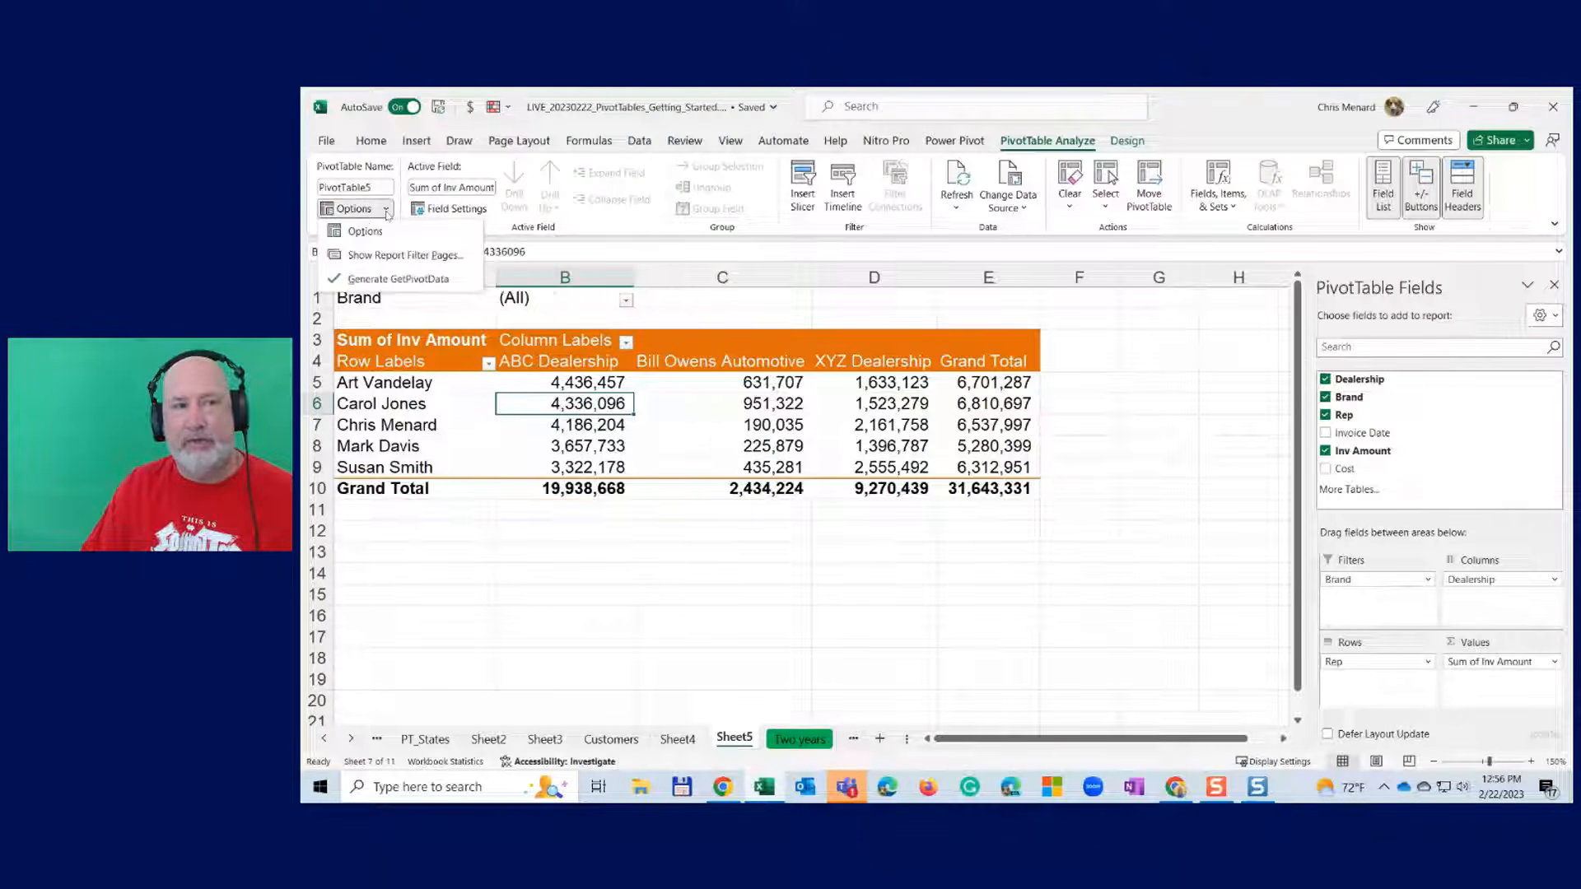
{"action": "left_click", "coordinate": [397, 255]}
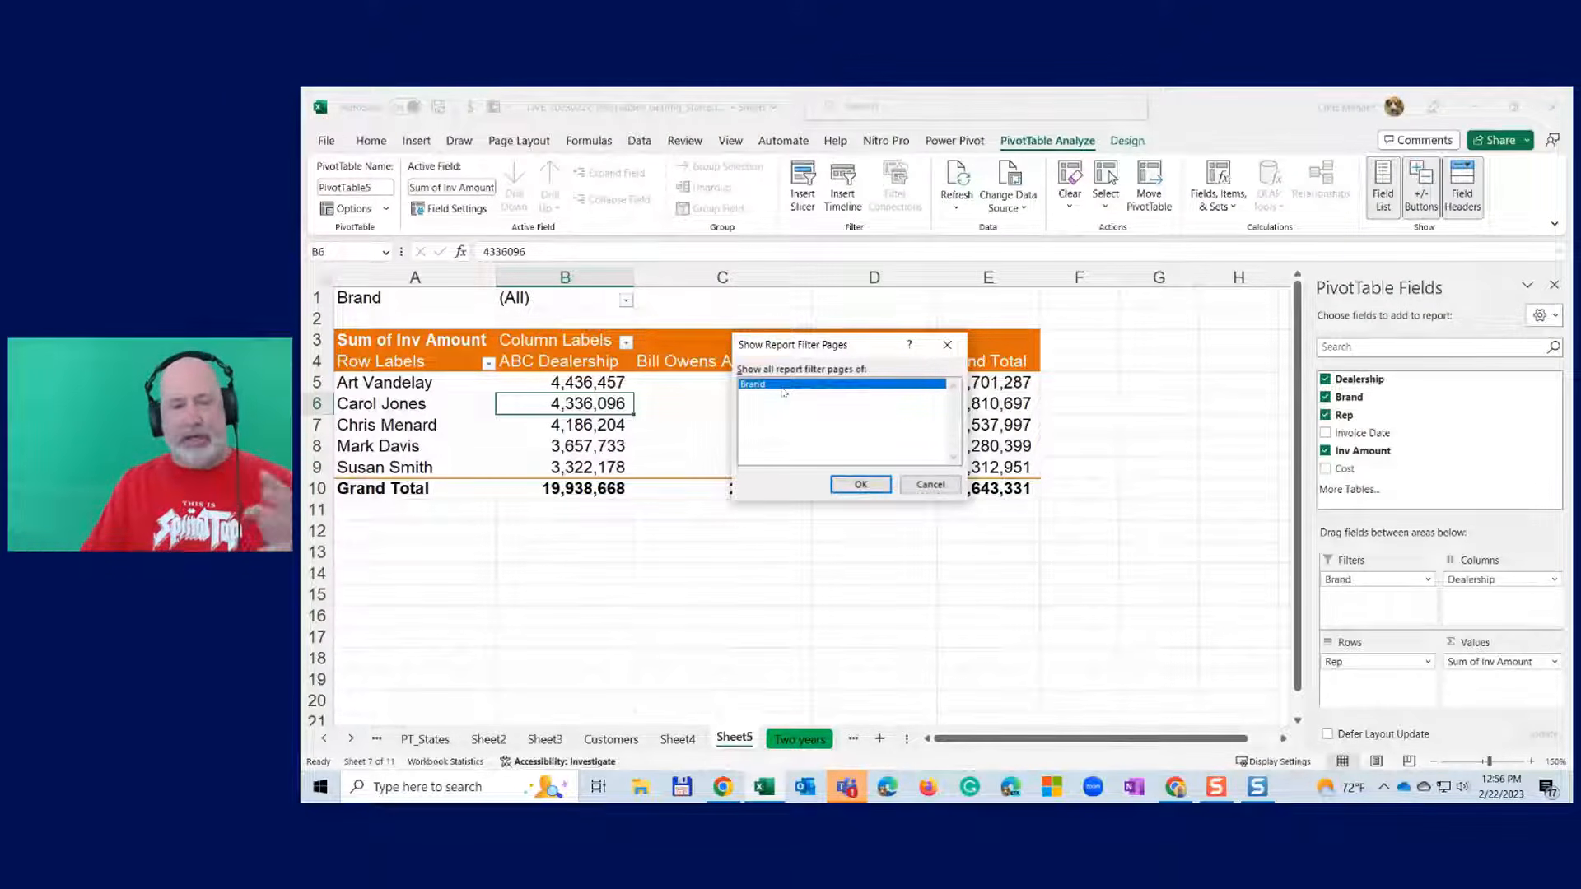
- Generate a PivotTable sheet for each brand, then review the BMW, Fiat and Ford sheets
{"action": "left_click", "coordinate": [862, 485]}
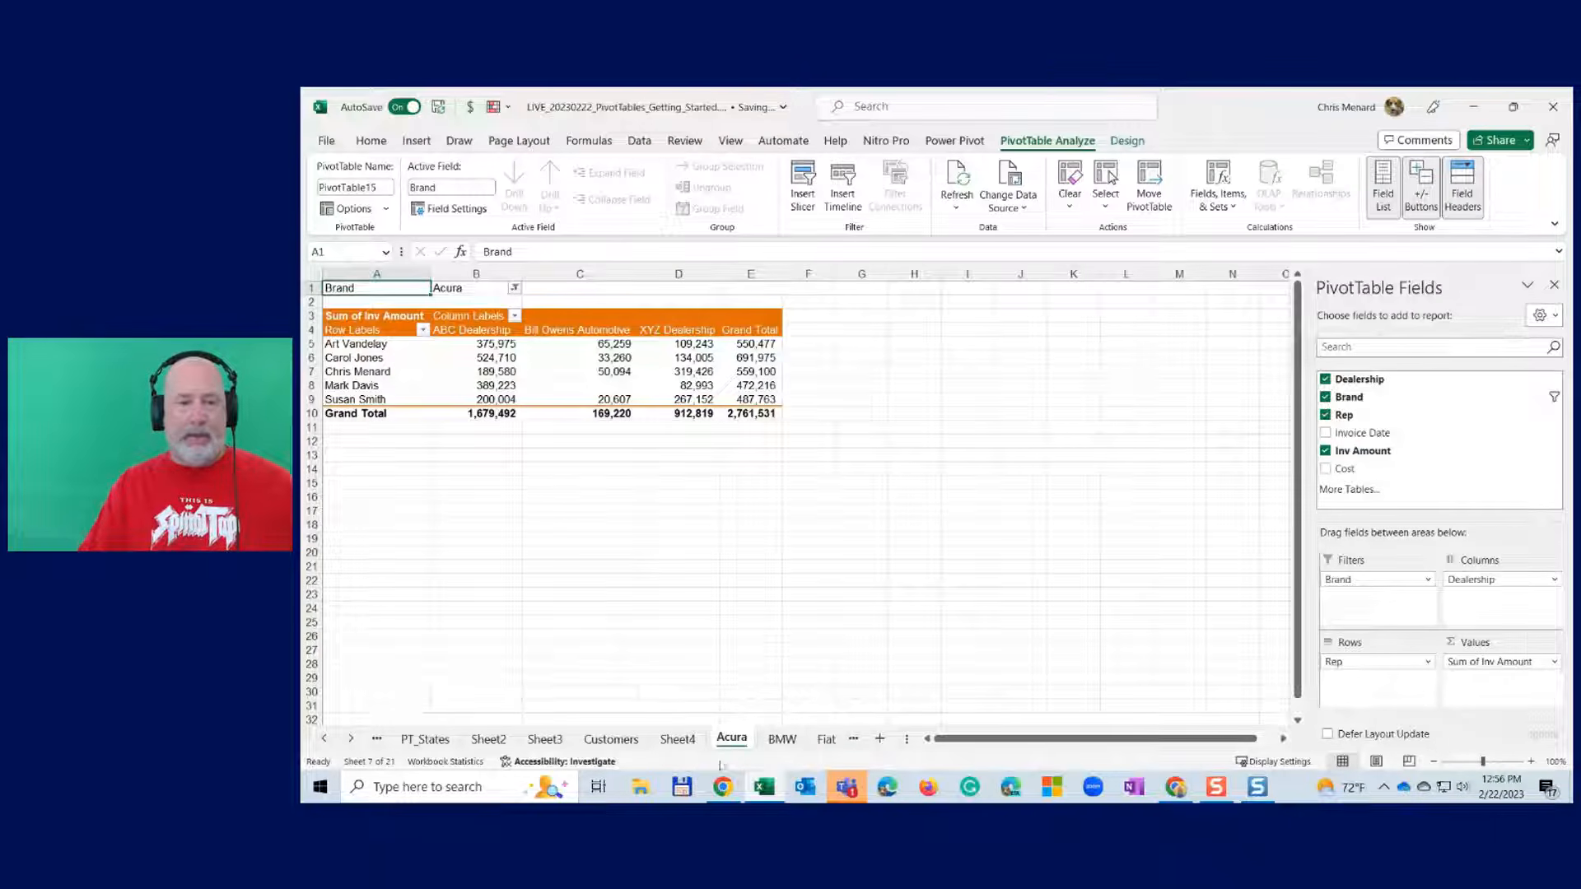
{"action": "left_click", "coordinate": [782, 739]}
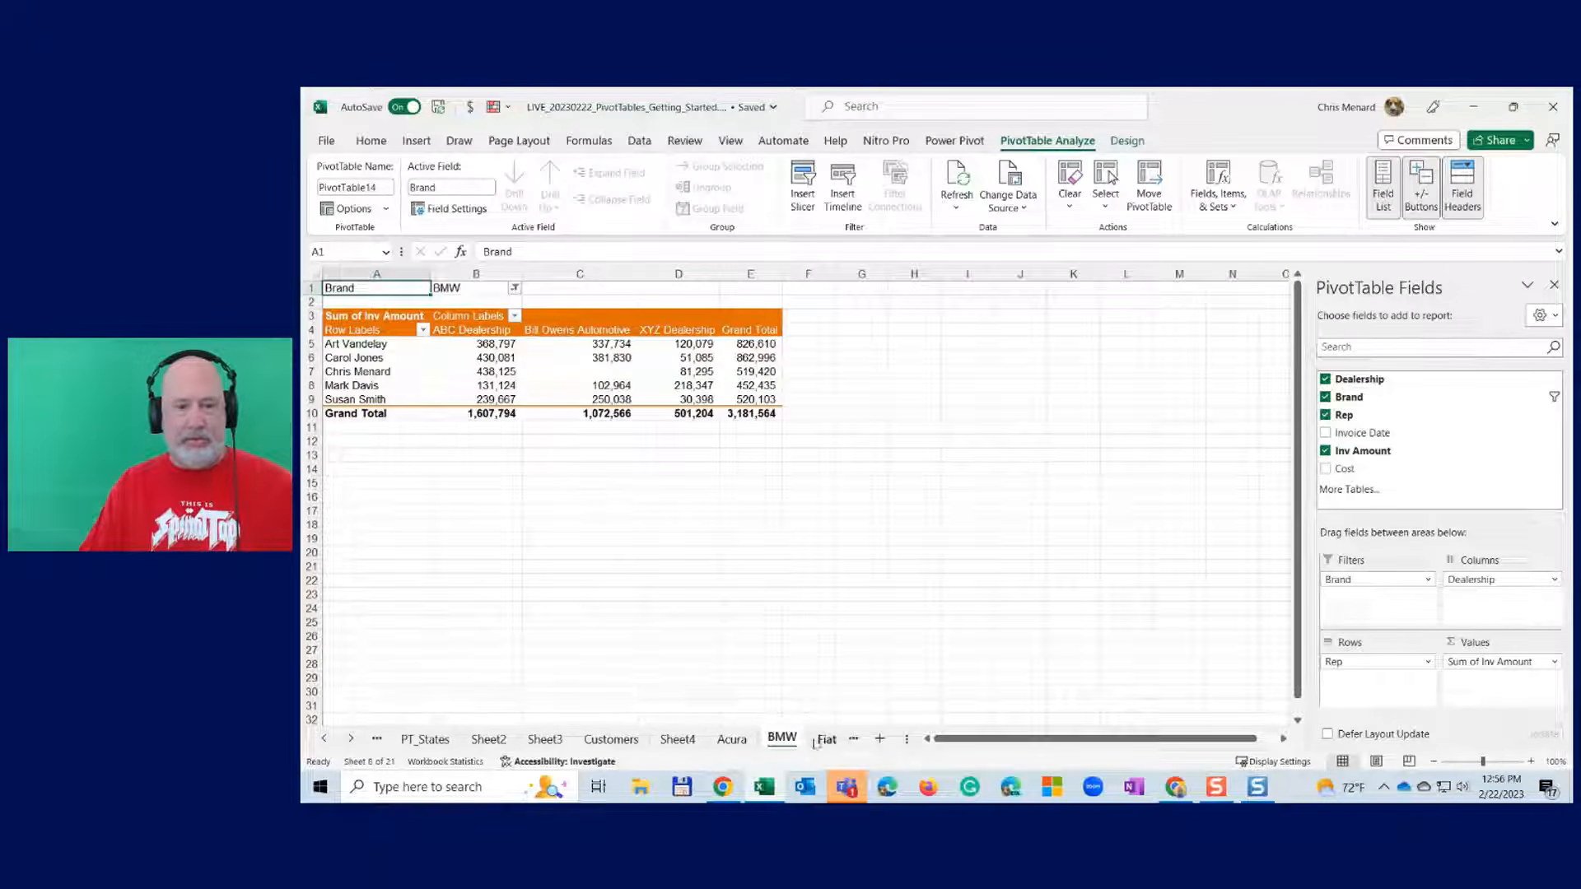
{"action": "left_click", "coordinate": [826, 739]}
{"action": "left_click", "coordinate": [803, 740]}
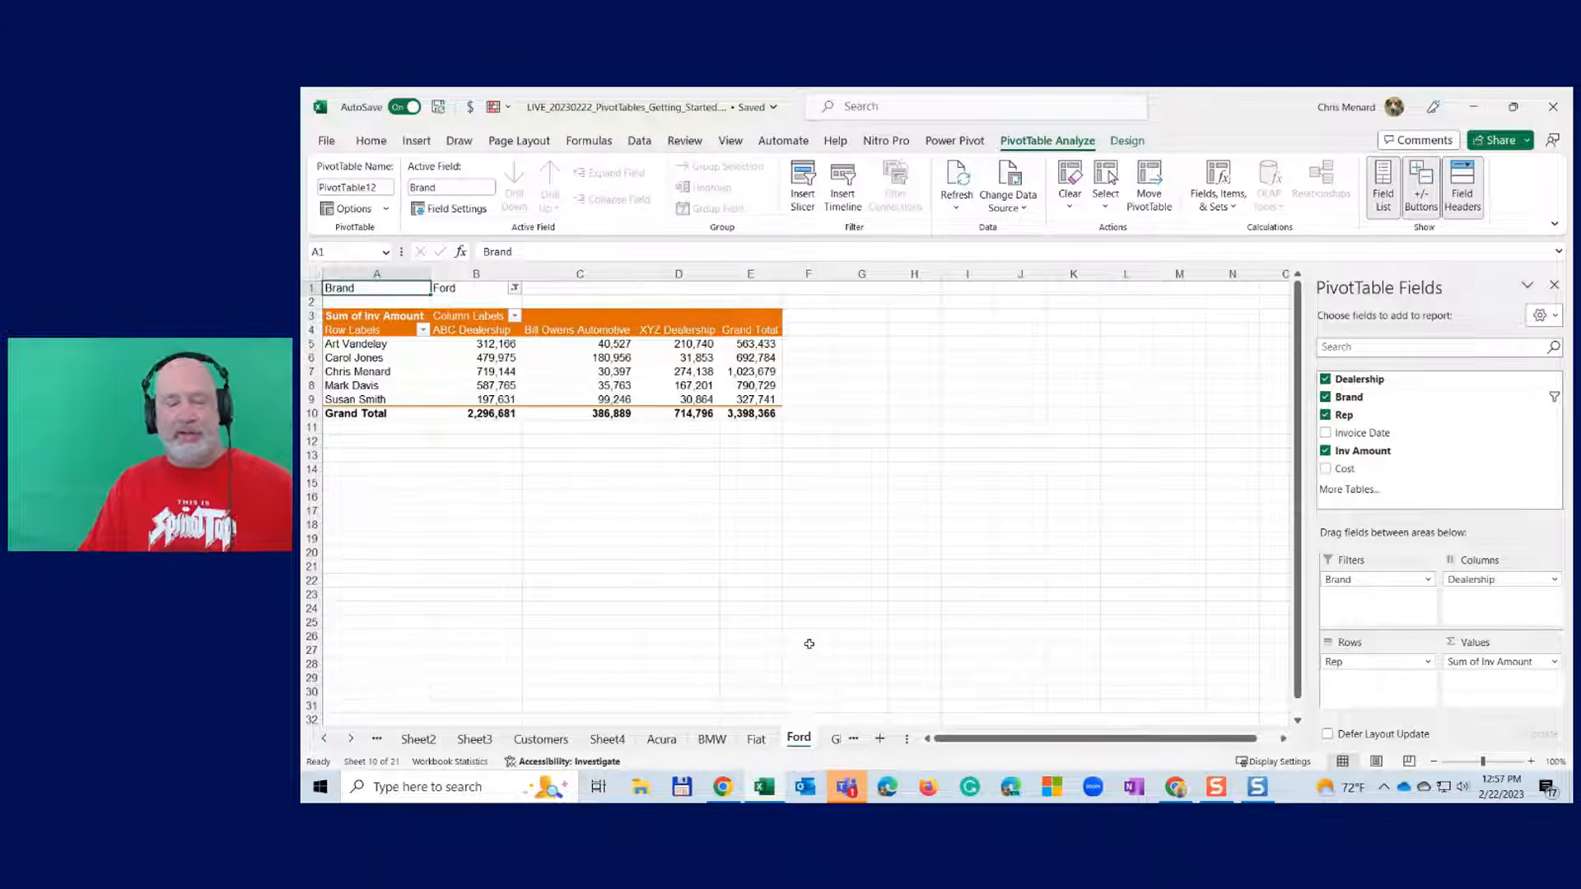
{"action": "left_click", "coordinate": [727, 344]}
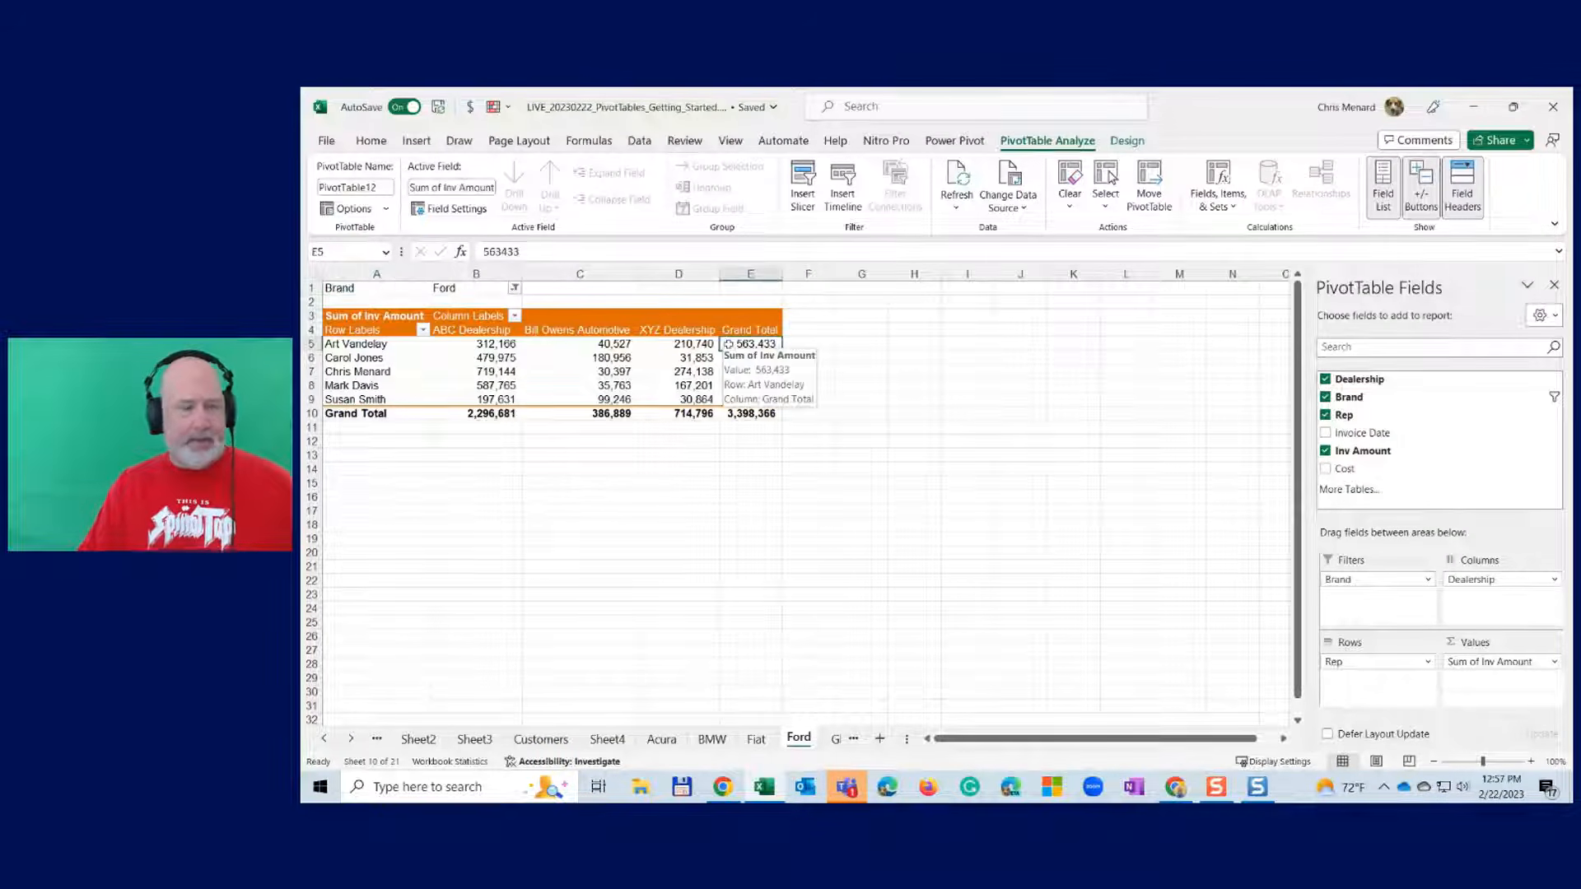